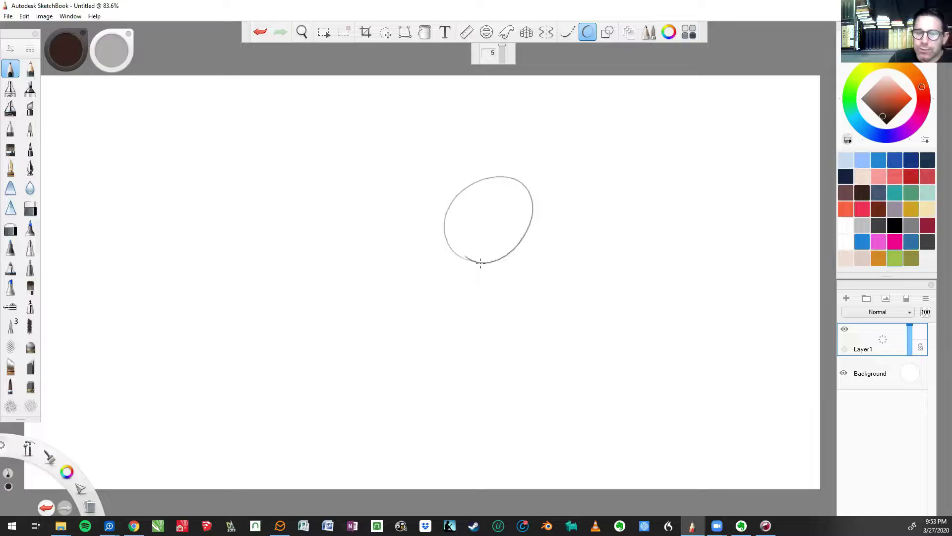
Step: Undo the rejected ovals and sketch a narrower tilted oval for the head in the upper middle of the canvas
click(260, 32)
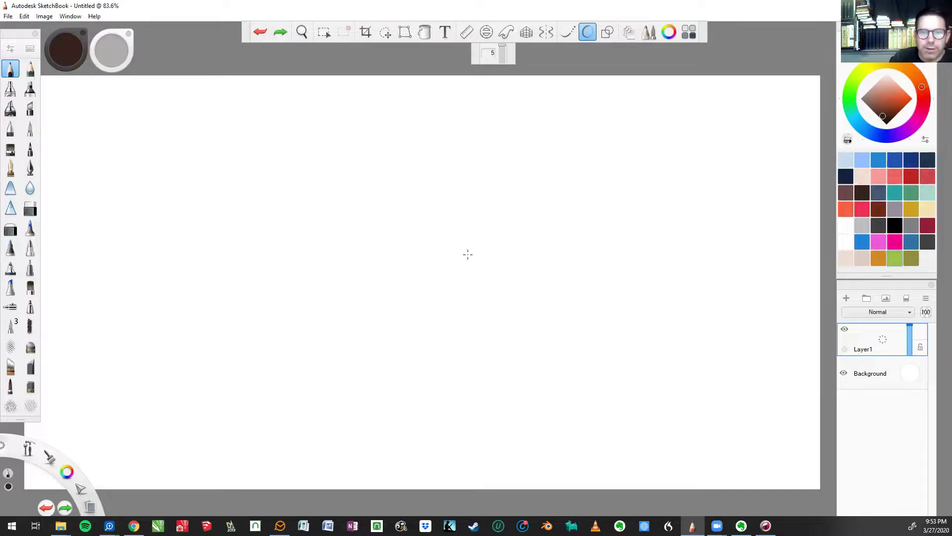
mouse_move(466, 252)
mouse_down()
mouse_move(521, 218)
mouse_move(469, 251)
mouse_move(446, 183)
mouse_move(485, 238)
mouse_move(453, 252)
mouse_move(459, 195)
mouse_move(404, 233)
mouse_up()
click(260, 33)
key(ctrl+z)
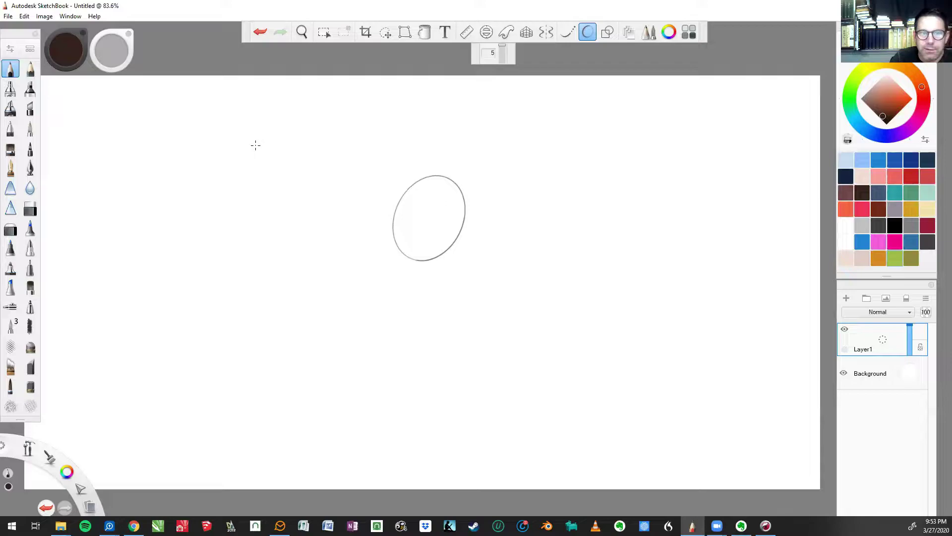
Step: Sketch a small round raised hand with an inner curve, and single curved lines extending from the head for both arms
mouse_move(256, 144)
mouse_down()
mouse_move(259, 157)
mouse_move(266, 141)
mouse_move(238, 148)
mouse_move(251, 172)
mouse_up()
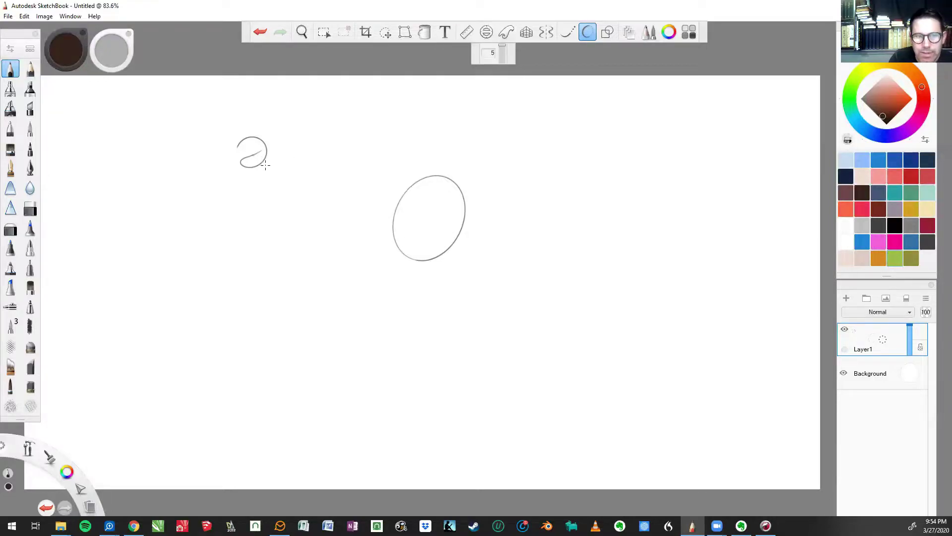
mouse_move(267, 167)
mouse_down()
mouse_move(301, 197)
mouse_move(391, 214)
mouse_up()
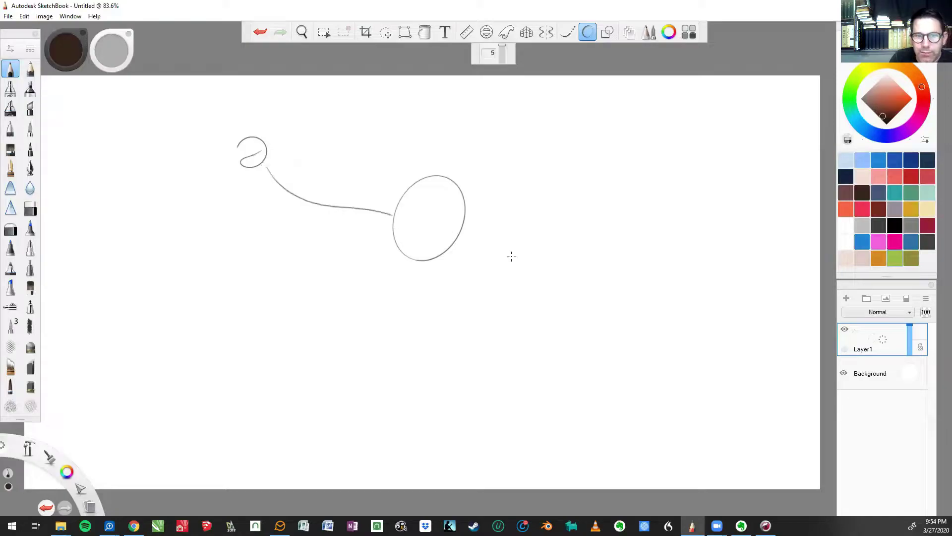
mouse_move(460, 235)
mouse_down()
mouse_move(529, 250)
mouse_move(564, 285)
mouse_up()
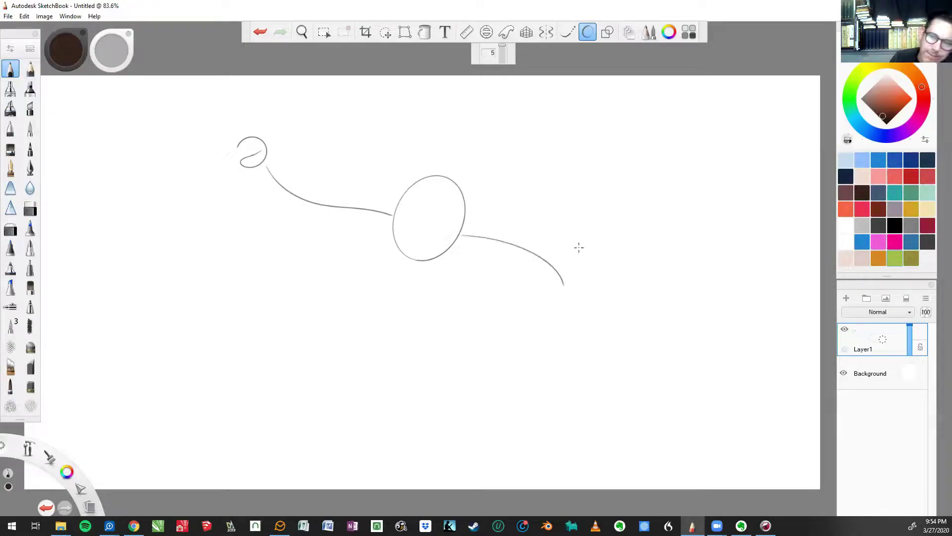
Step: Draw a dome-shaped mitt with a closed lower edge at the end of the lowered arm, joining it to the arm line
mouse_move(542, 348)
mouse_down()
mouse_move(570, 298)
mouse_move(591, 315)
mouse_move(599, 359)
mouse_up()
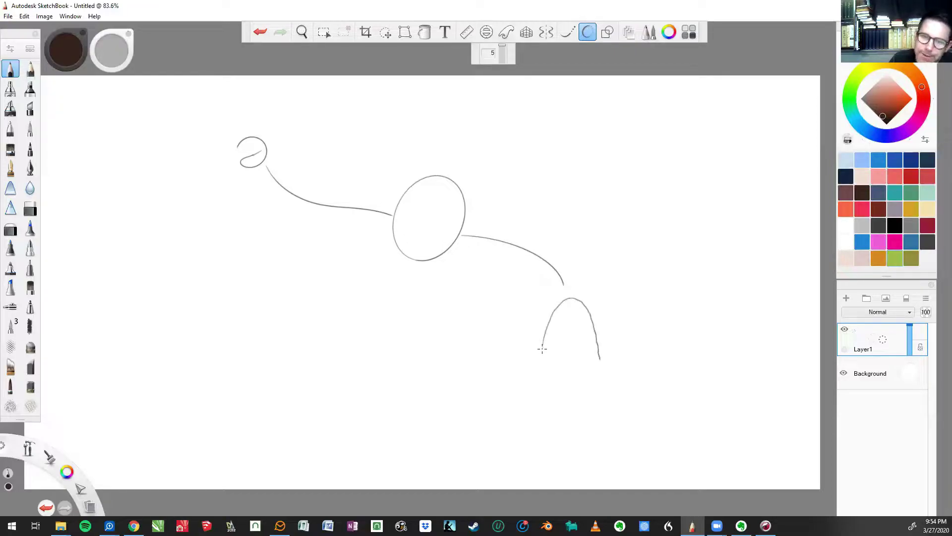
mouse_move(541, 353)
mouse_down()
mouse_move(571, 364)
mouse_move(595, 356)
mouse_up()
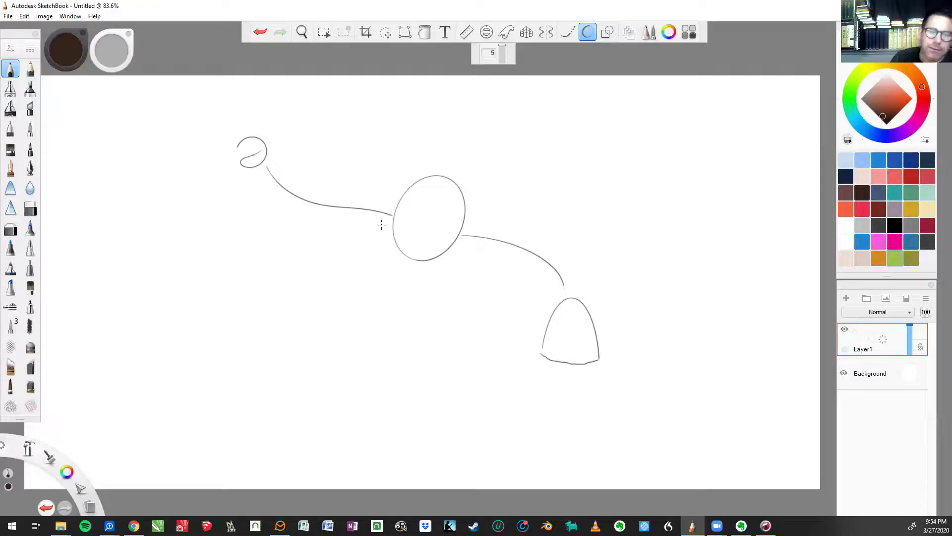
drag(563, 278, 565, 298)
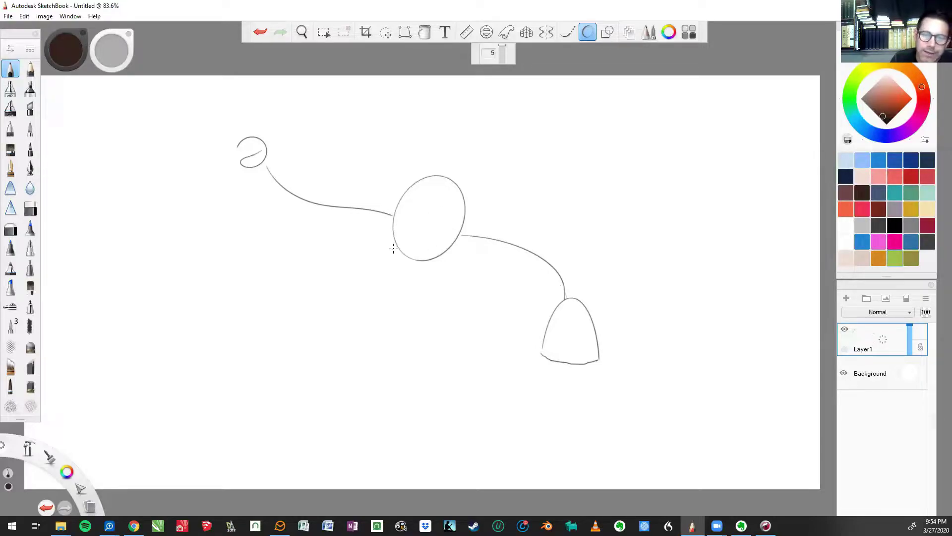
mouse_move(380, 248)
mouse_down()
mouse_move(347, 350)
mouse_move(412, 351)
mouse_move(440, 268)
mouse_up()
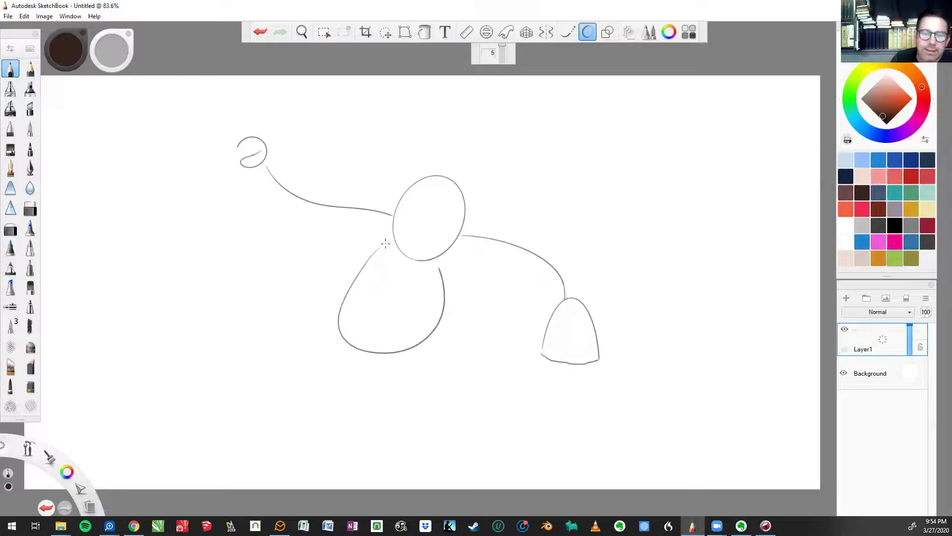
mouse_move(388, 238)
mouse_down()
mouse_move(344, 292)
mouse_move(366, 337)
mouse_move(433, 336)
mouse_move(444, 290)
mouse_move(435, 262)
mouse_up()
click(260, 33)
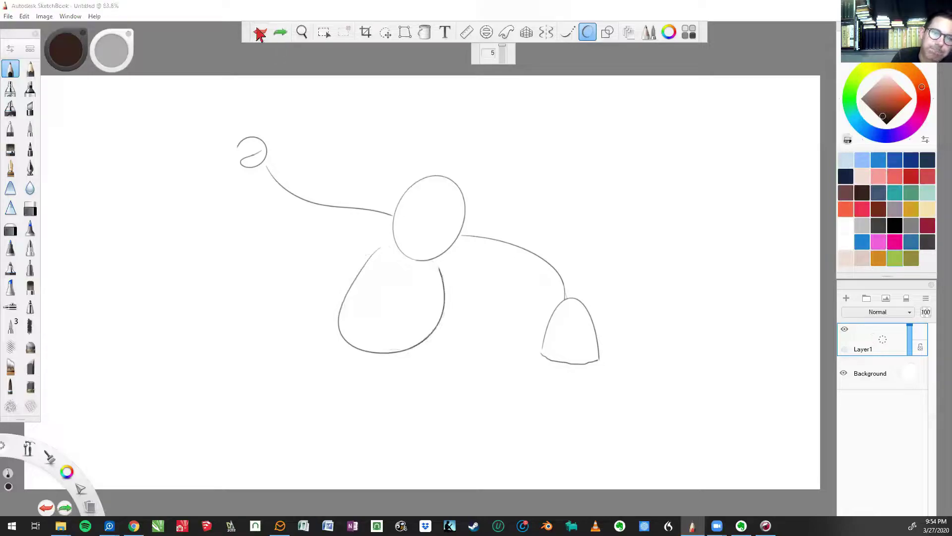
click(260, 32)
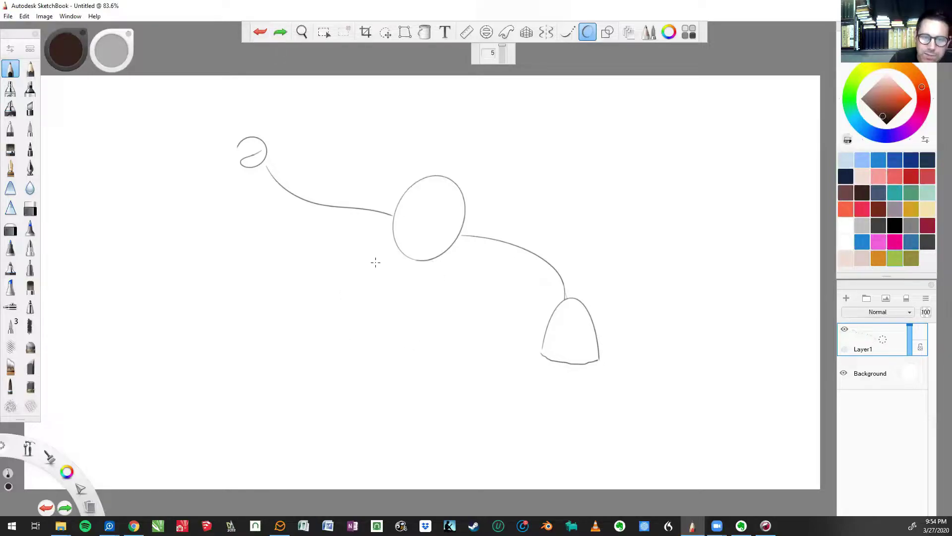
Step: Sketch a rounded torso below the head and light guidelines for the bent front leg, the extended rear leg and its foot
mouse_move(380, 255)
mouse_down()
mouse_move(339, 323)
mouse_move(443, 317)
mouse_move(442, 266)
mouse_up()
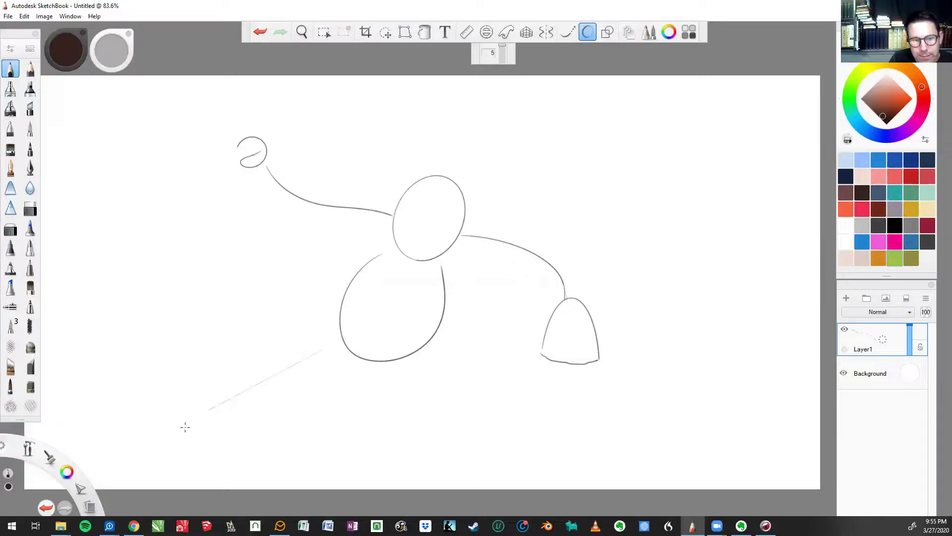
mouse_move(173, 431)
mouse_down()
mouse_move(193, 431)
mouse_move(171, 438)
mouse_up()
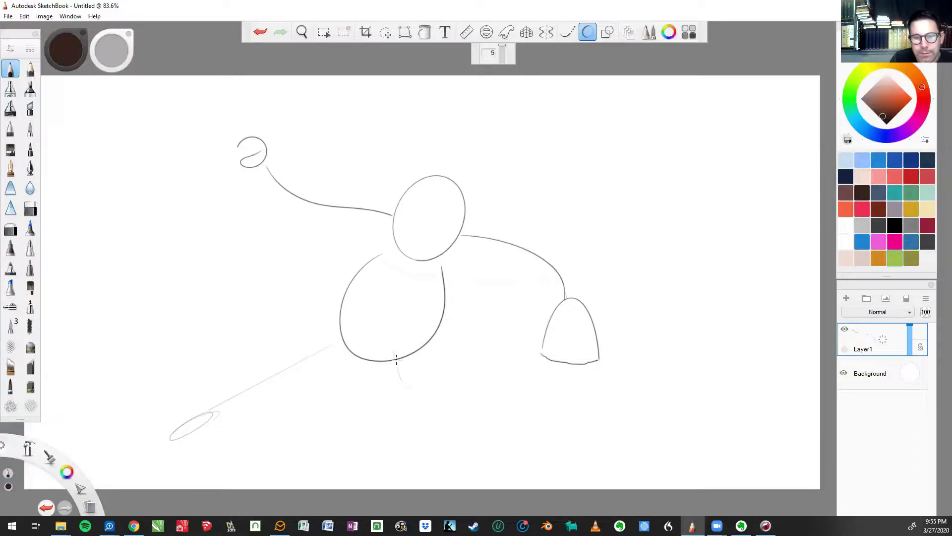
drag(330, 441, 327, 375)
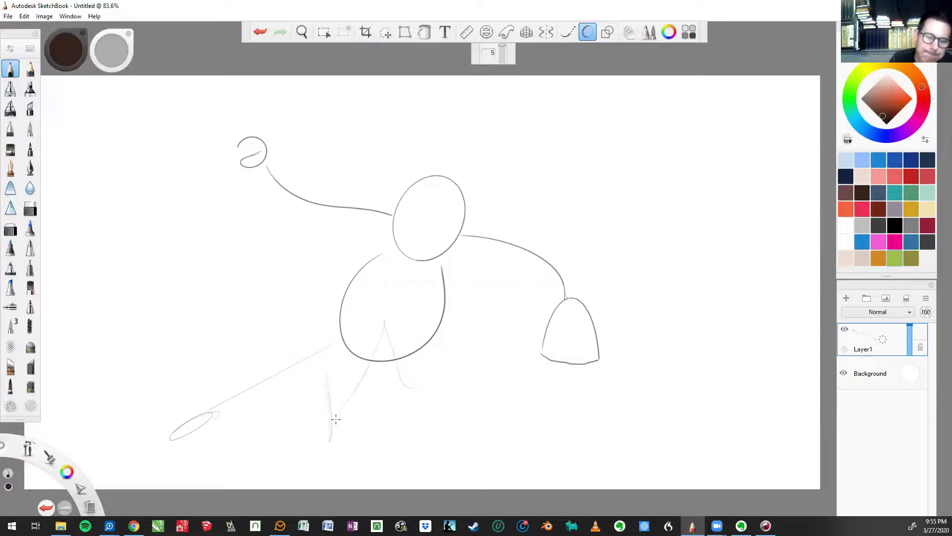
drag(333, 416, 387, 315)
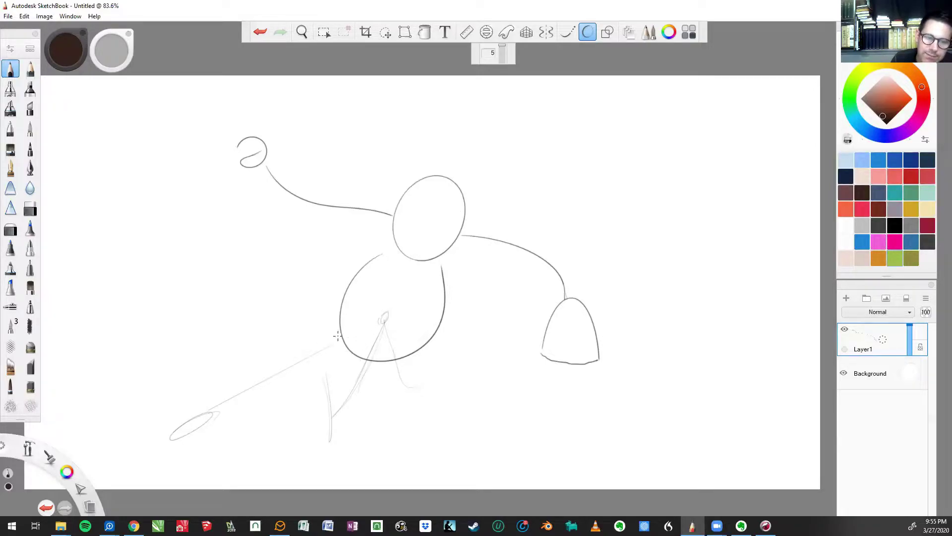
drag(321, 349, 340, 340)
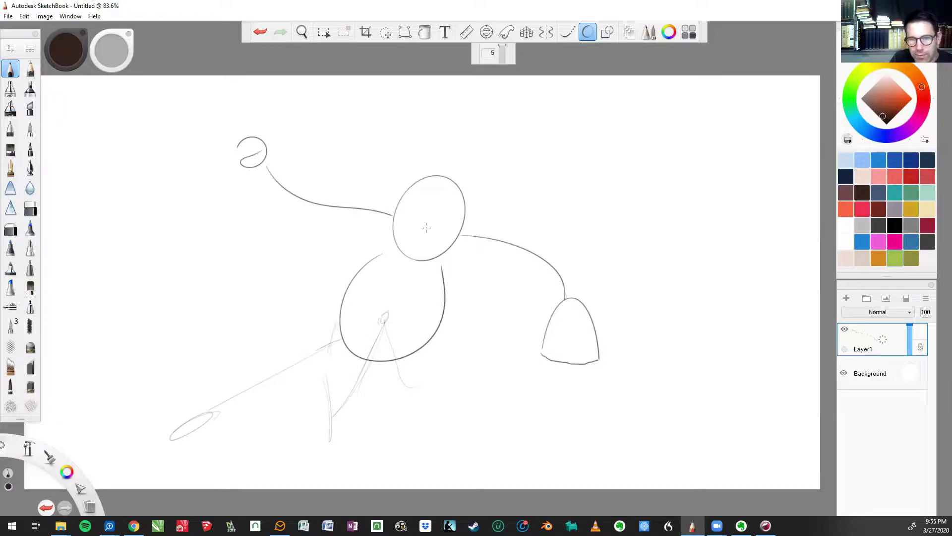
Step: Draw a curved brow line low across the face and undo the small nose stroke beneath it
drag(427, 230, 448, 241)
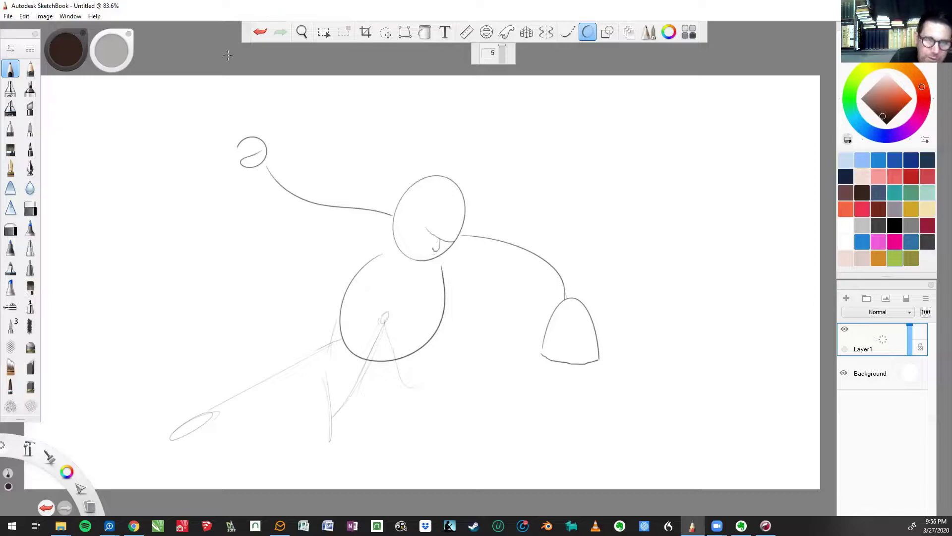
click(260, 31)
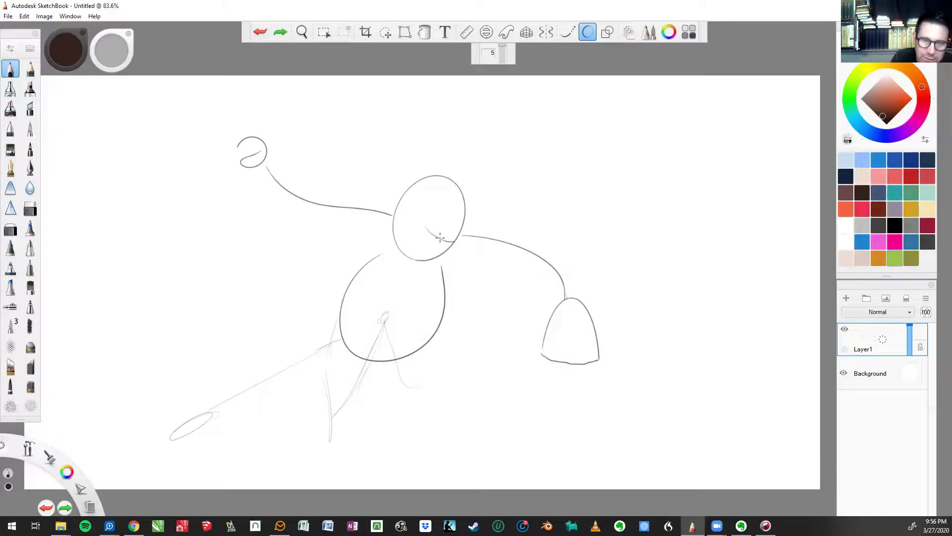
drag(439, 238, 428, 245)
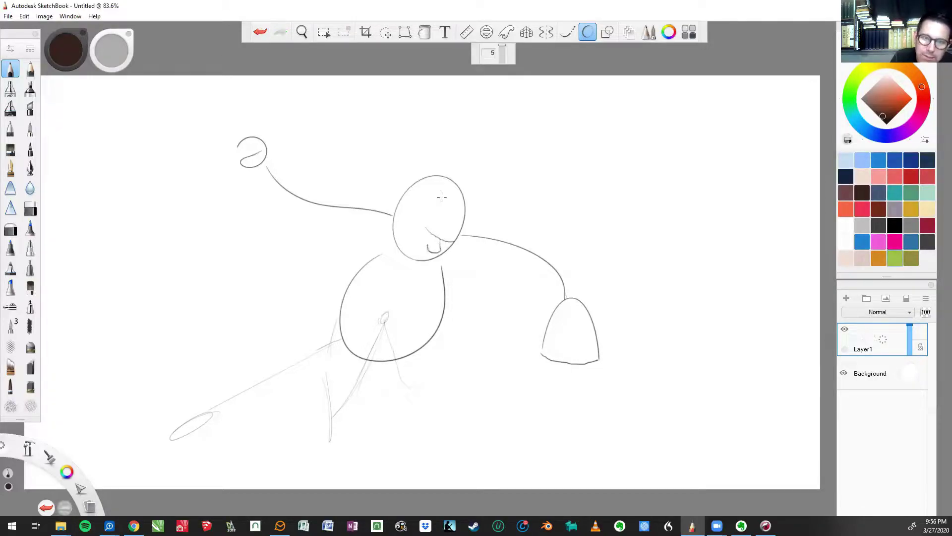
click(260, 34)
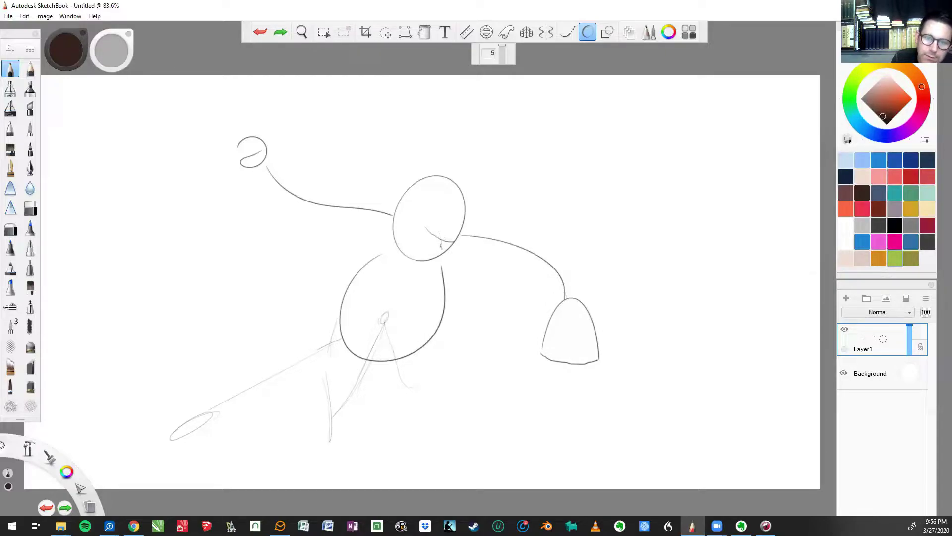
drag(440, 238, 440, 251)
click(260, 32)
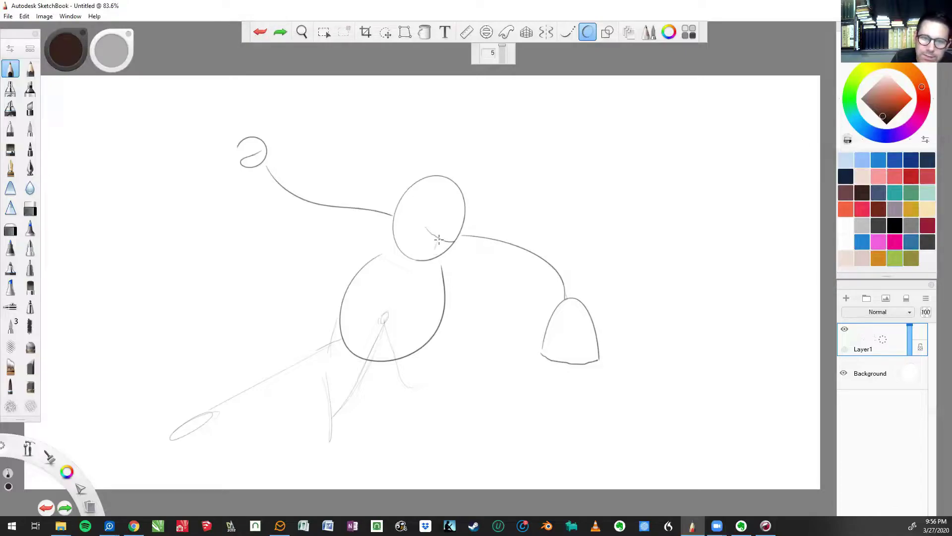
drag(423, 246, 436, 243)
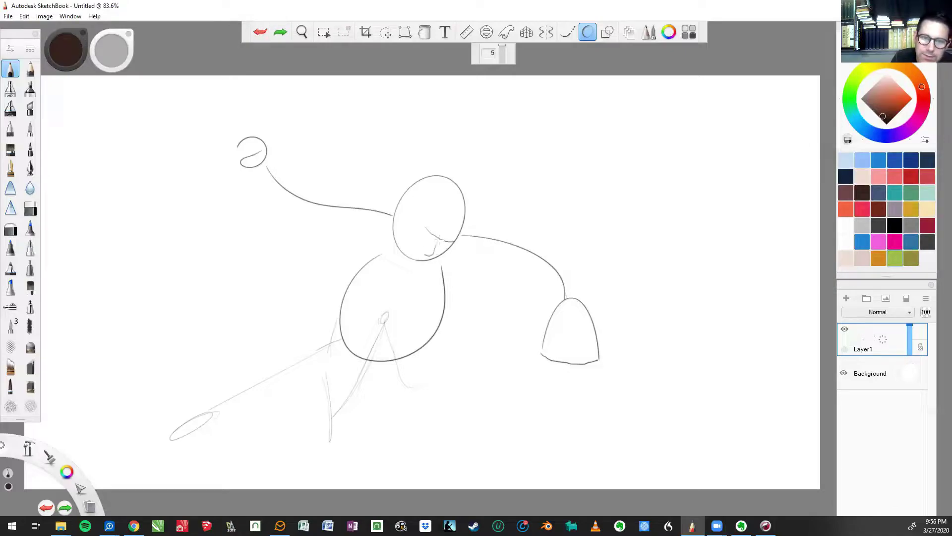
click(266, 31)
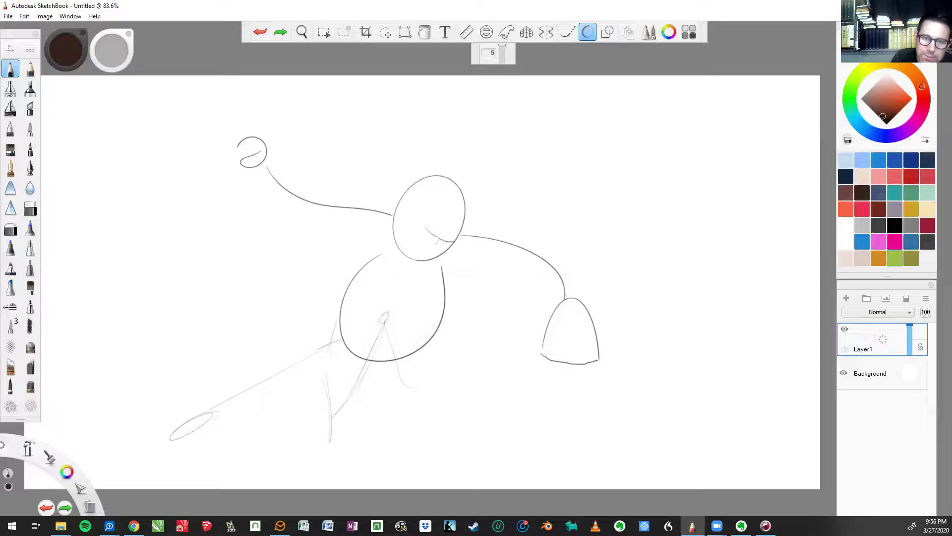
Step: Draw the rounded nose, eyes, brow and open mouth on the tilted face, and a small ear on the side of the head
drag(439, 244, 431, 254)
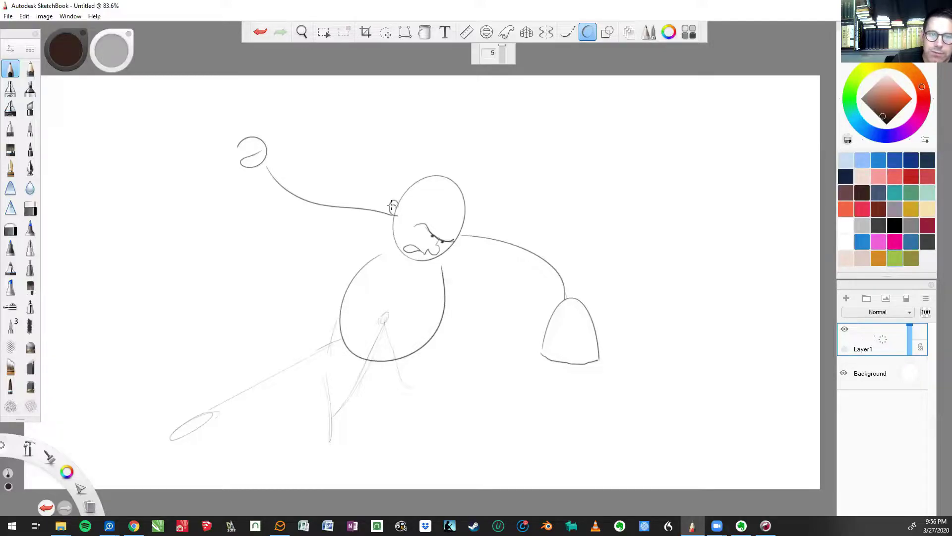
drag(392, 205, 393, 205)
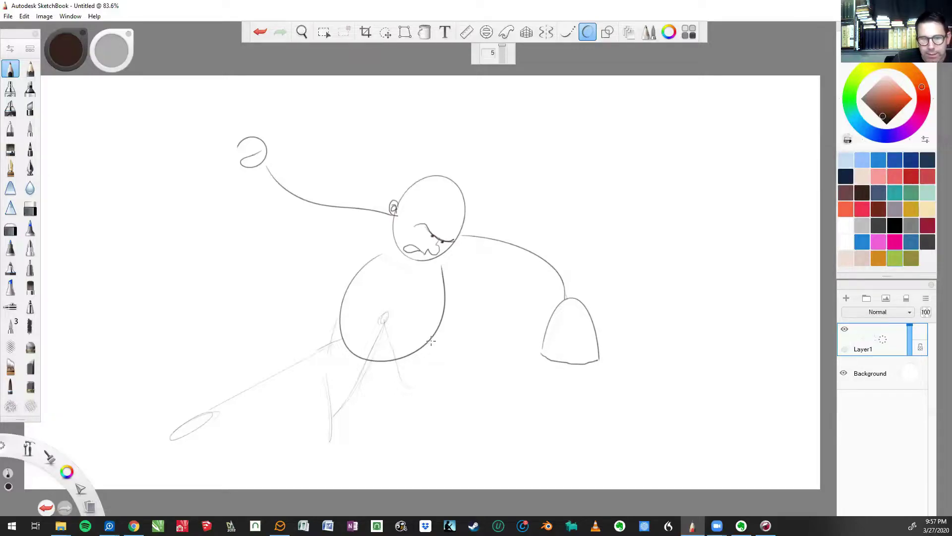
Step: Build up the legs with contour lines around the bent front knee and thigh and along the extended rear leg
mouse_move(431, 342)
mouse_down()
mouse_move(432, 368)
mouse_move(414, 384)
mouse_up()
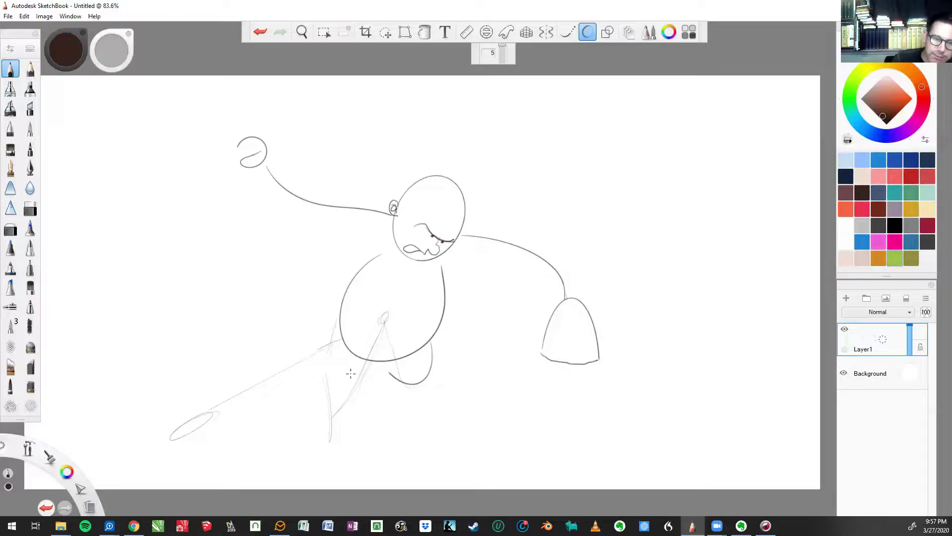
mouse_move(385, 316)
mouse_down()
mouse_move(332, 416)
mouse_move(368, 367)
mouse_move(332, 417)
mouse_move(381, 317)
mouse_move(396, 379)
mouse_up()
mouse_move(412, 337)
mouse_down()
mouse_move(386, 318)
mouse_move(288, 364)
mouse_move(288, 378)
mouse_up()
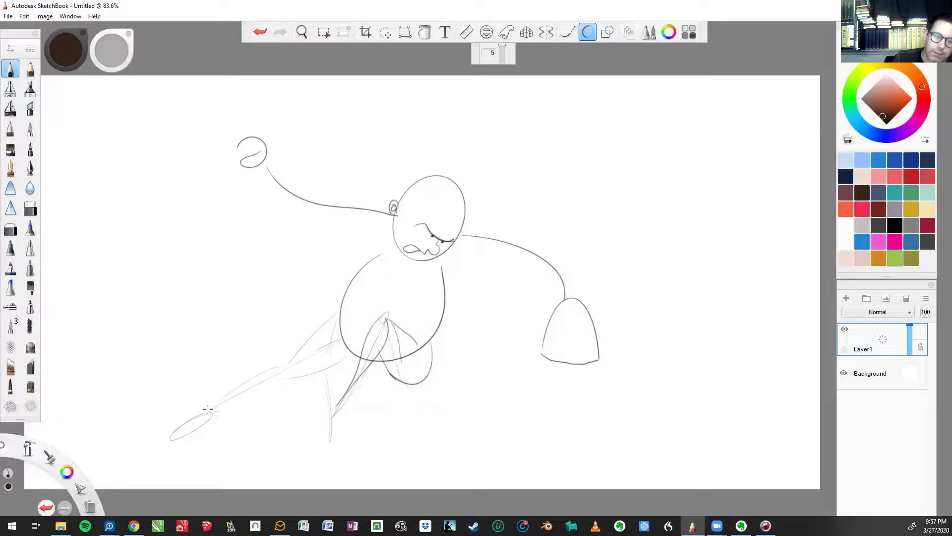
drag(192, 424, 281, 379)
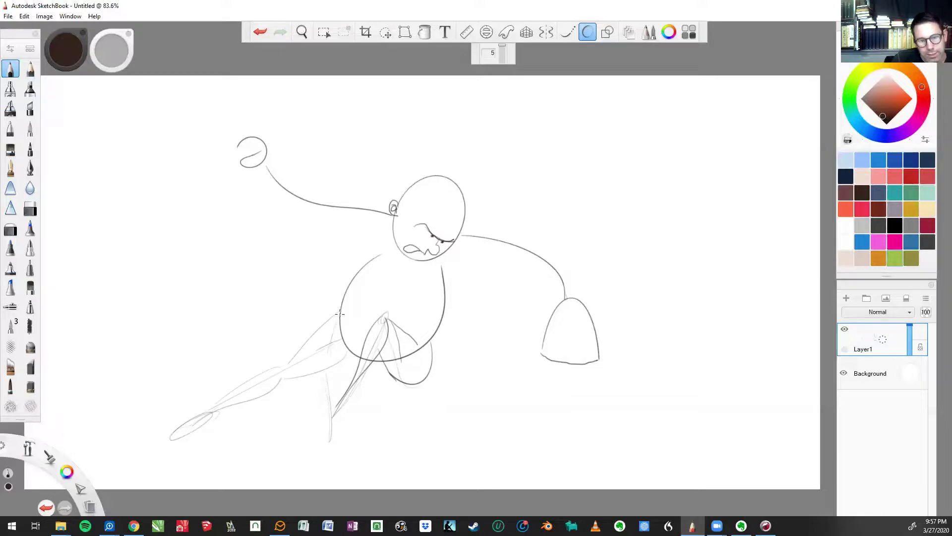
mouse_move(334, 316)
mouse_down()
mouse_move(298, 349)
mouse_move(314, 347)
mouse_move(269, 378)
mouse_up()
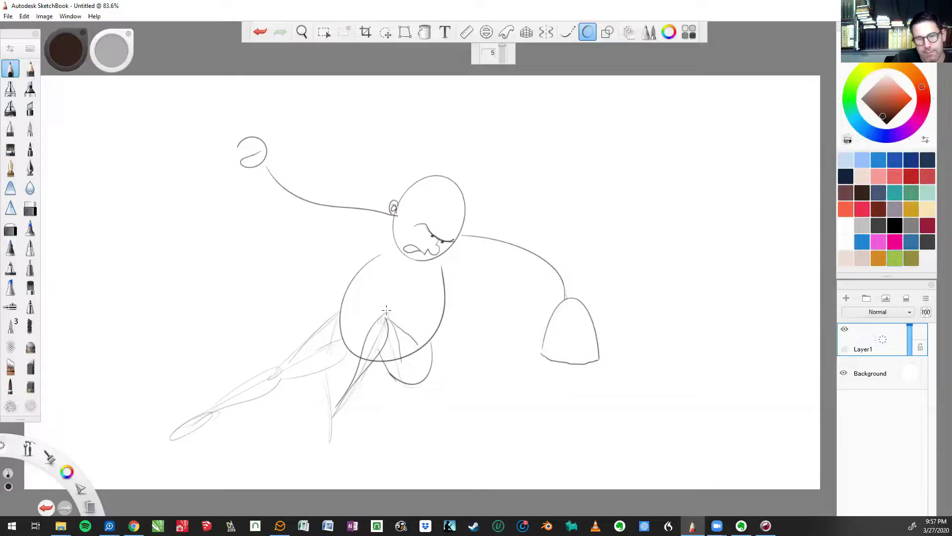
Step: Thicken both arms with lower contour lines and detail the hands with a curved mitt underside and small fingers around the round shape
mouse_move(263, 166)
mouse_down()
mouse_move(341, 181)
mouse_move(317, 208)
mouse_up()
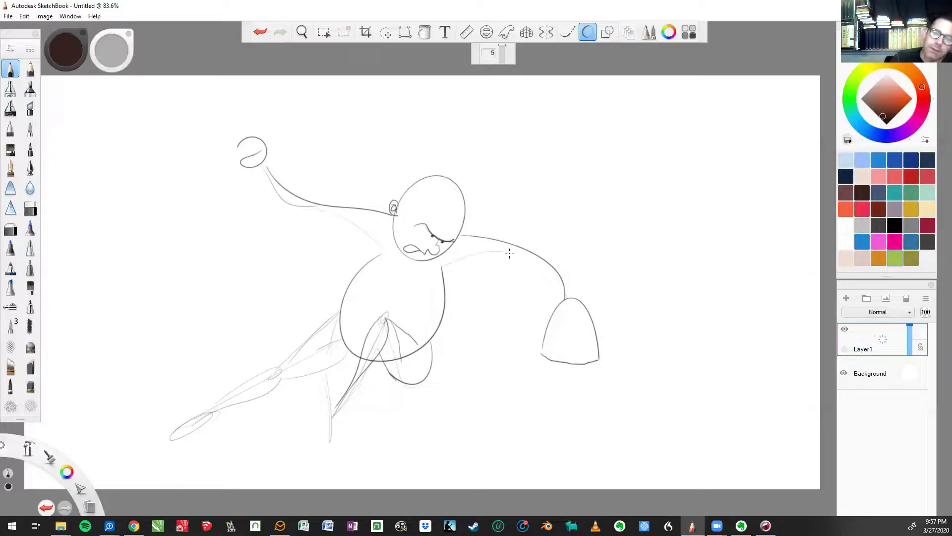
drag(504, 250, 552, 288)
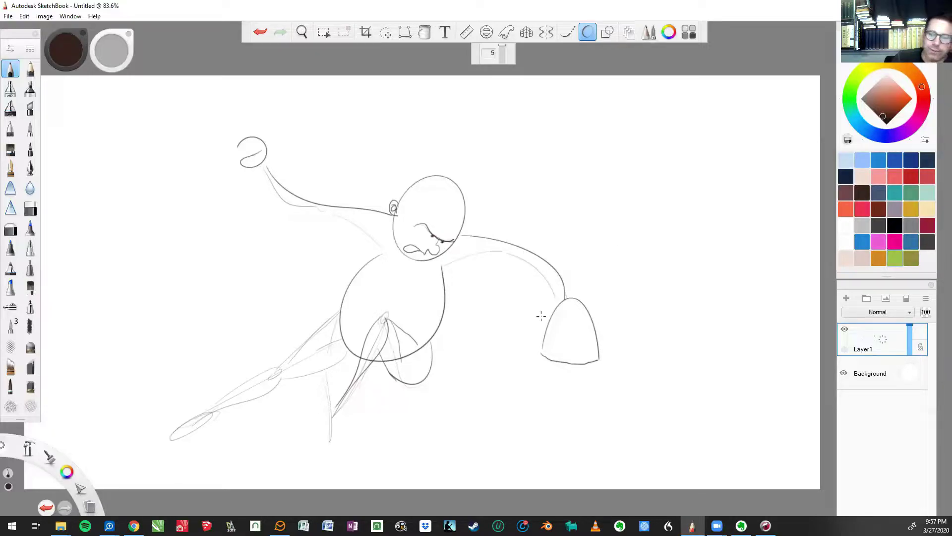
mouse_move(543, 350)
mouse_down()
mouse_move(560, 363)
mouse_move(599, 364)
mouse_up()
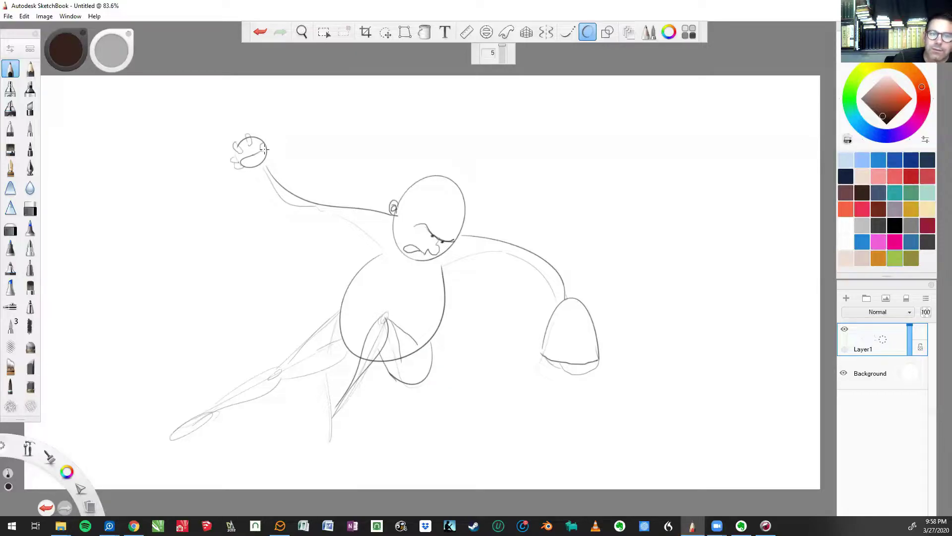
drag(265, 148, 262, 144)
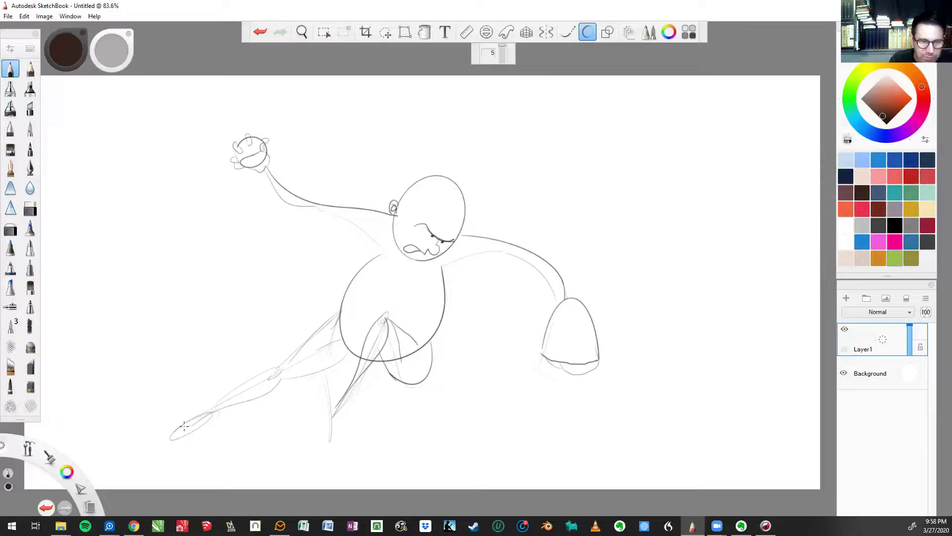
Step: Outline a pointed shoe with heel and sole around the oval foot of the extended rear leg
drag(198, 414, 160, 443)
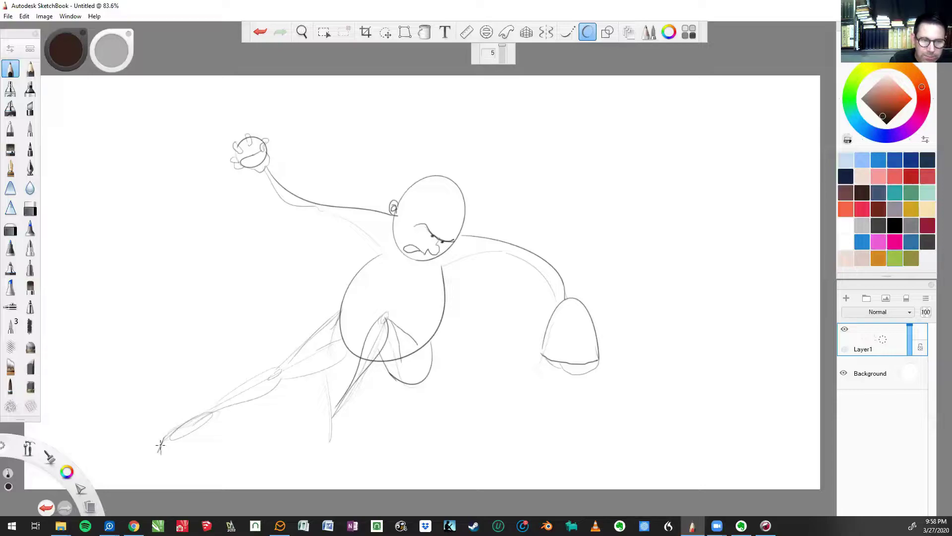
drag(160, 451, 207, 426)
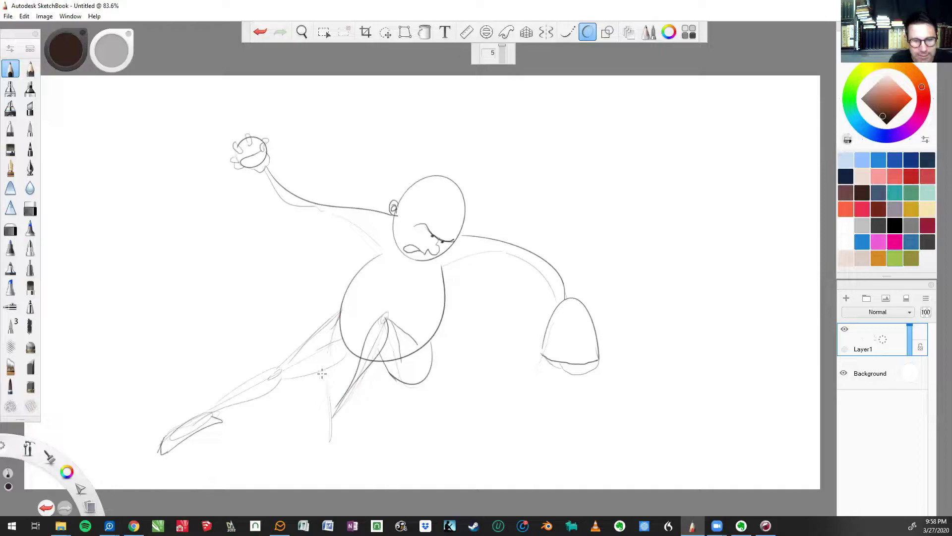
Step: Turn off Predictive Stroke and draw the front foot as a narrow shoe with a heel notch, then reinforce the lower leg line
mouse_move(322, 373)
mouse_down()
mouse_move(332, 440)
mouse_move(297, 371)
mouse_move(319, 372)
mouse_move(328, 386)
mouse_move(313, 409)
mouse_up()
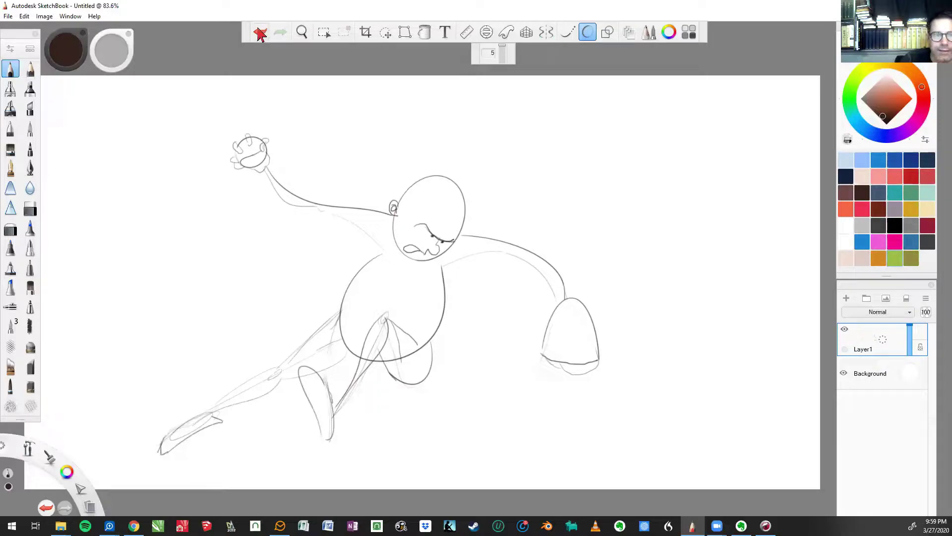
key(ctrl+z)
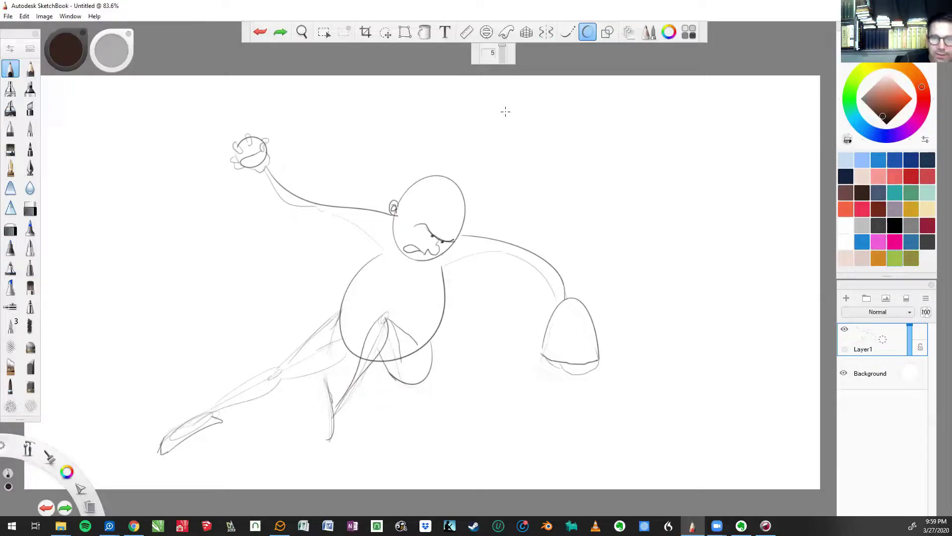
click(587, 33)
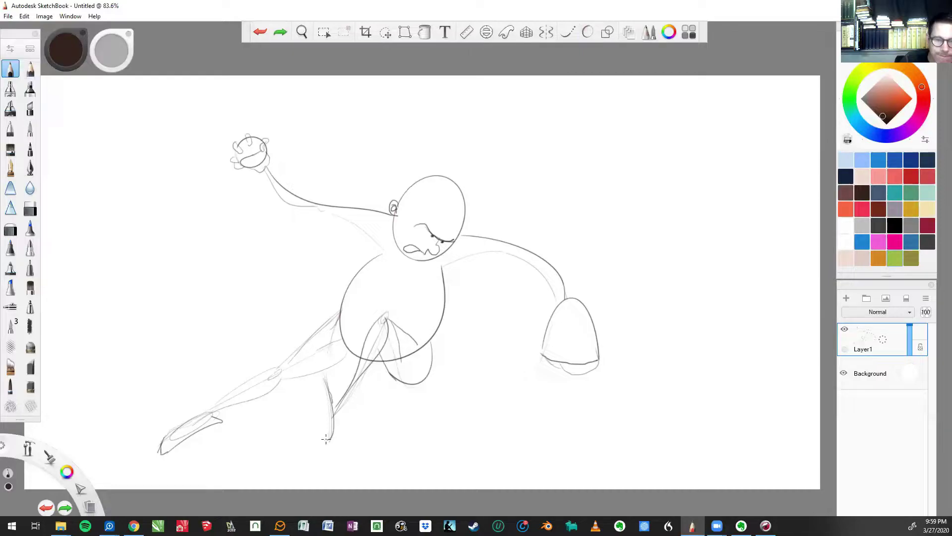
drag(317, 408, 325, 437)
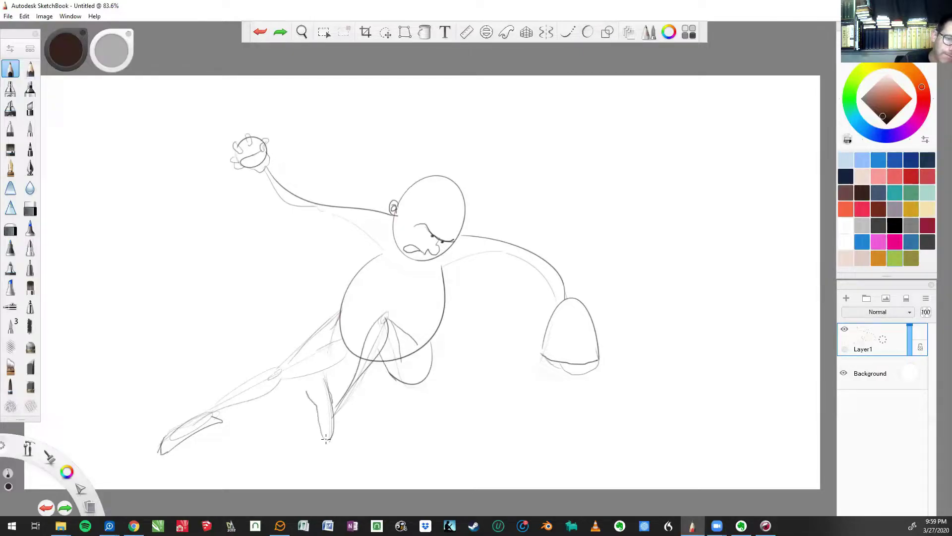
mouse_move(307, 392)
mouse_down()
mouse_move(298, 361)
mouse_move(327, 397)
mouse_up()
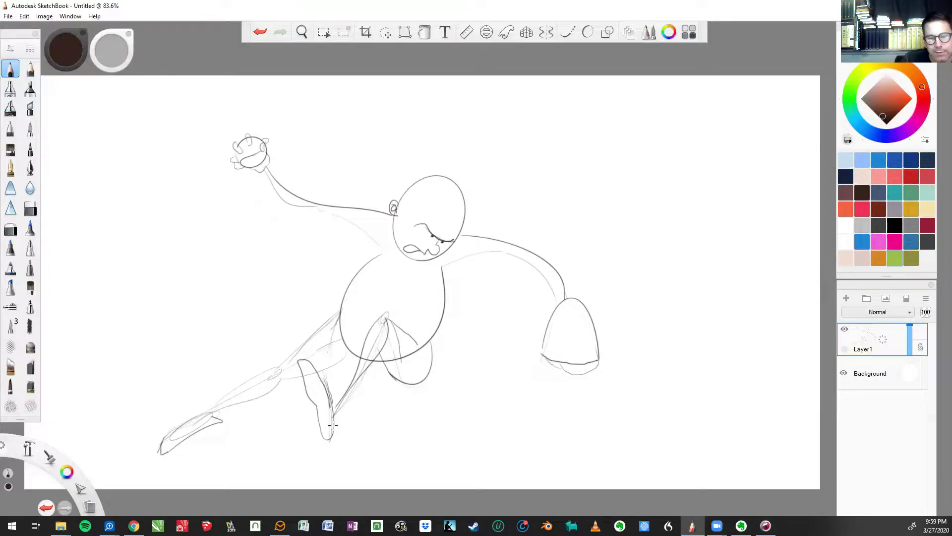
drag(335, 423, 376, 354)
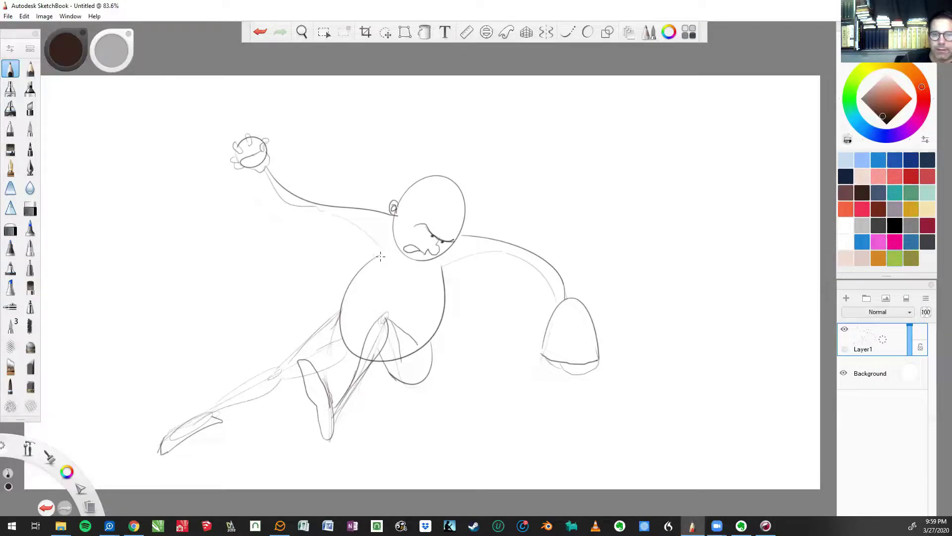
Step: Draw short shirt sleeves with open cuffs on both upper arms, joined to the torso by curved underarm lines
drag(364, 221, 380, 244)
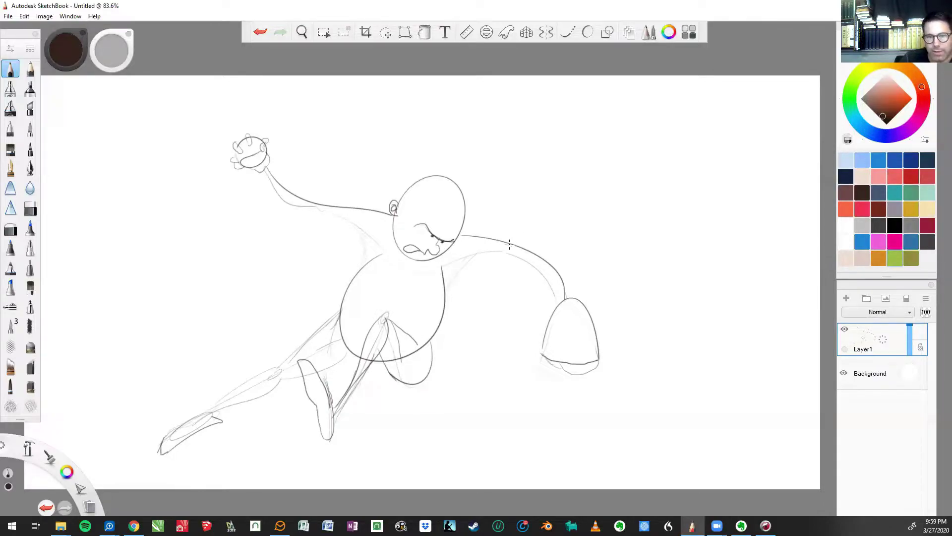
drag(506, 246, 495, 265)
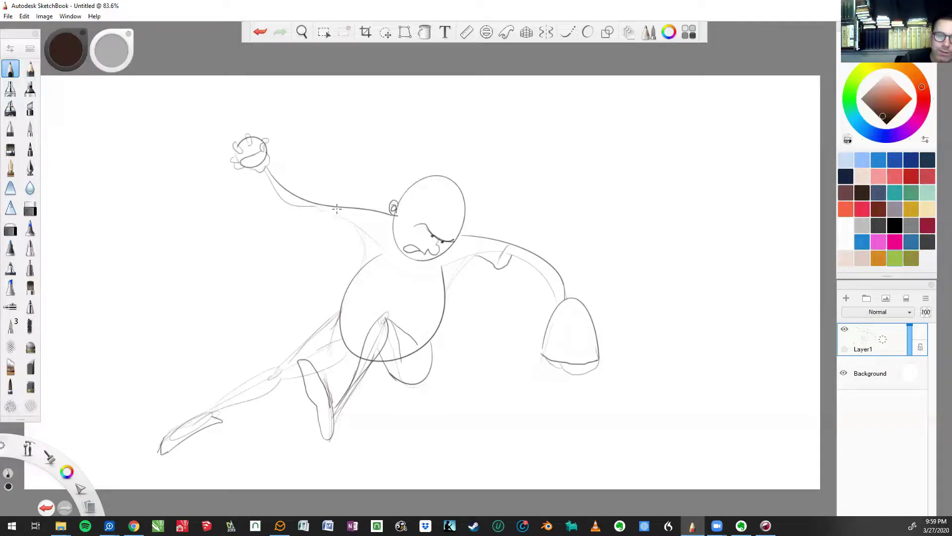
drag(338, 205, 363, 245)
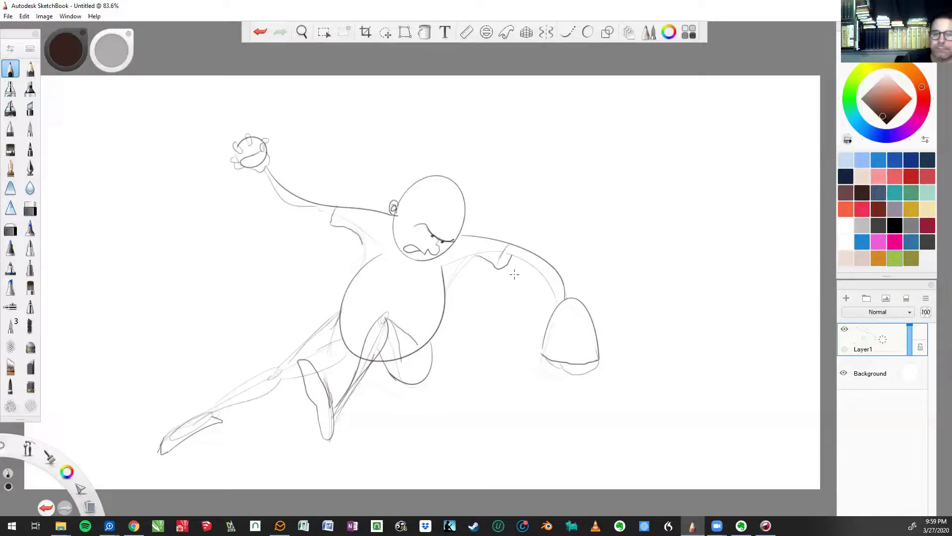
drag(498, 262, 513, 245)
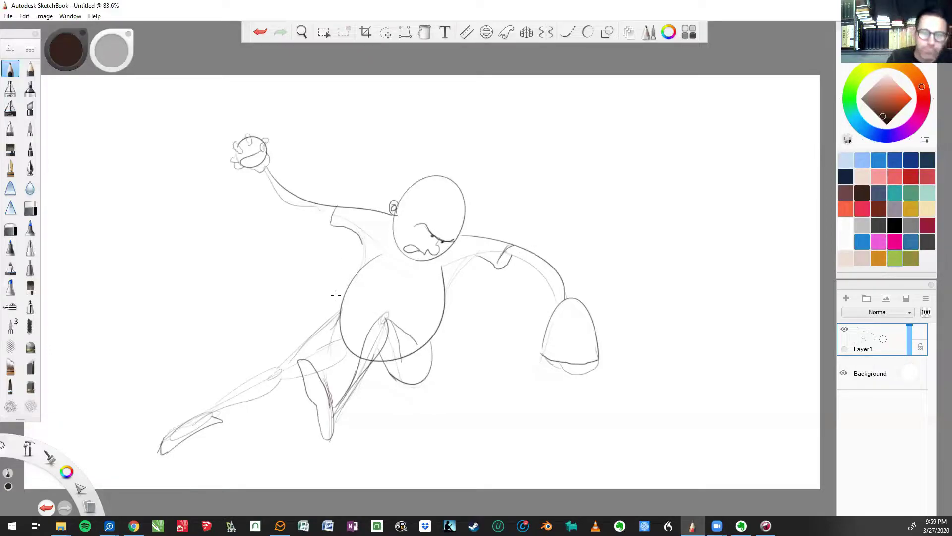
drag(364, 242, 366, 265)
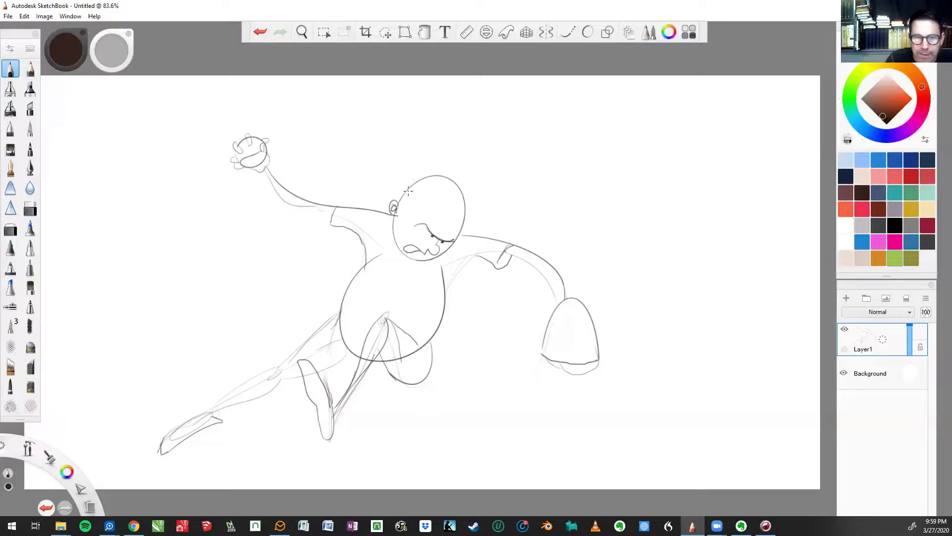
Step: Turn Predictive Stroke back on and draw a cap edge curving across the forehead into a thin brim projecting past the face
mouse_move(406, 190)
mouse_down()
mouse_move(425, 211)
mouse_move(464, 223)
mouse_up()
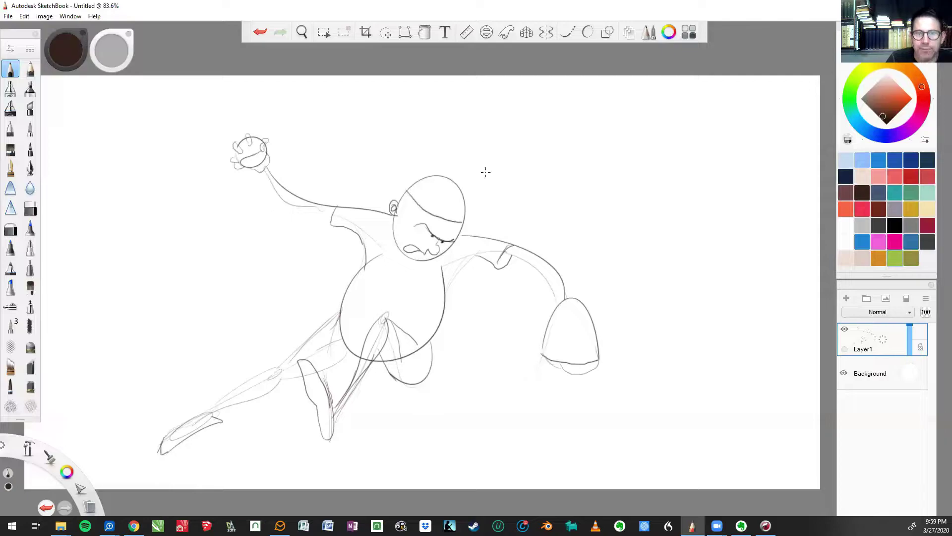
click(266, 22)
key(o)
drag(406, 191, 463, 229)
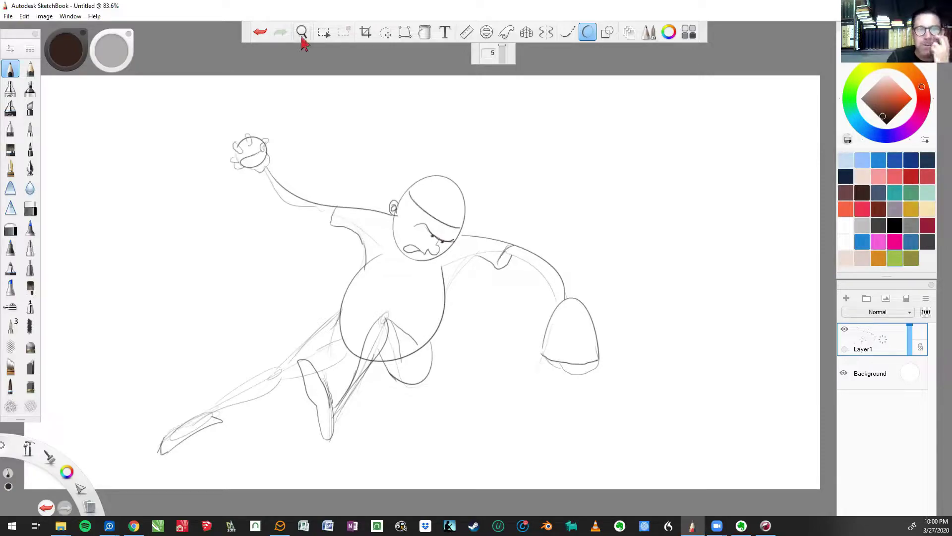
key(ctrl+z)
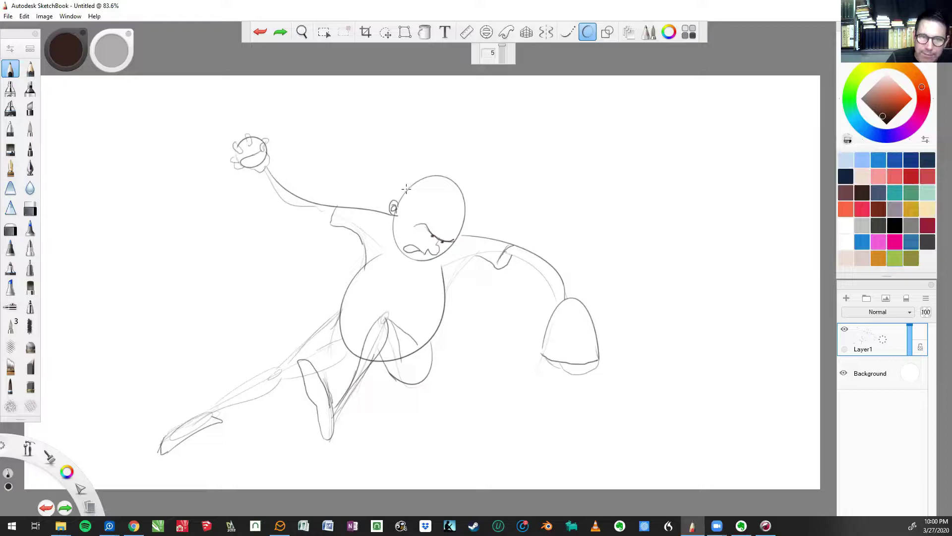
mouse_move(406, 190)
mouse_down()
mouse_move(451, 232)
mouse_move(509, 237)
mouse_move(490, 236)
mouse_up()
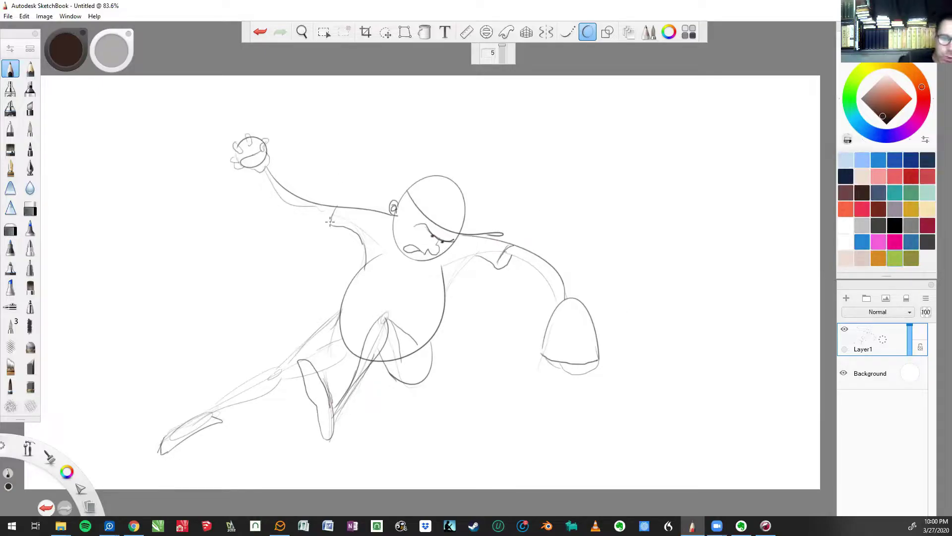
Step: Darken the sleeve and underarm outlines on both sides and draw the shirt's curved hem across the lower belly
drag(336, 214, 359, 271)
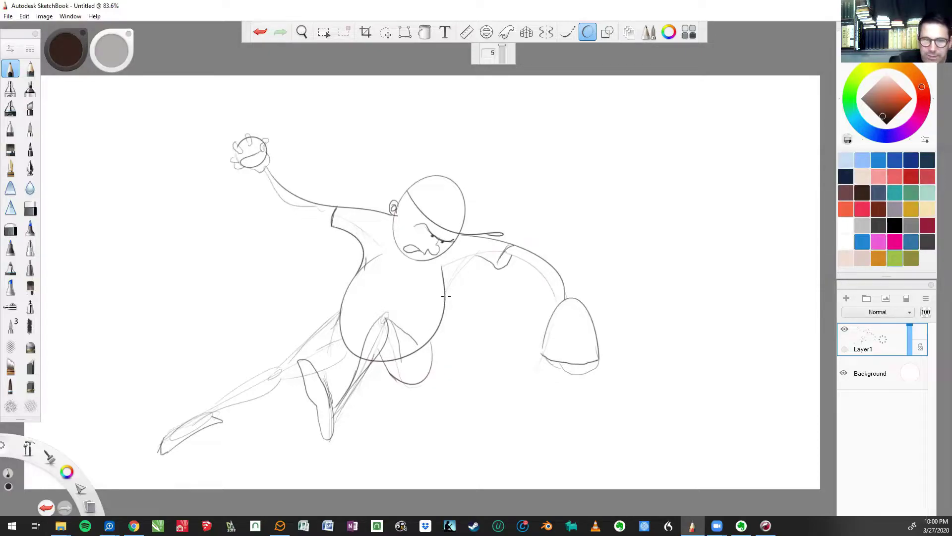
drag(446, 281, 467, 259)
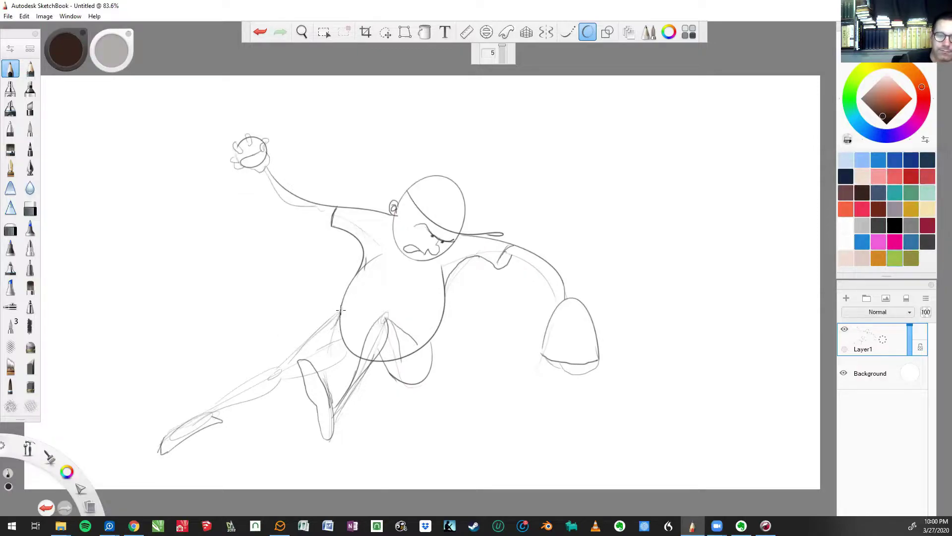
drag(342, 320, 356, 341)
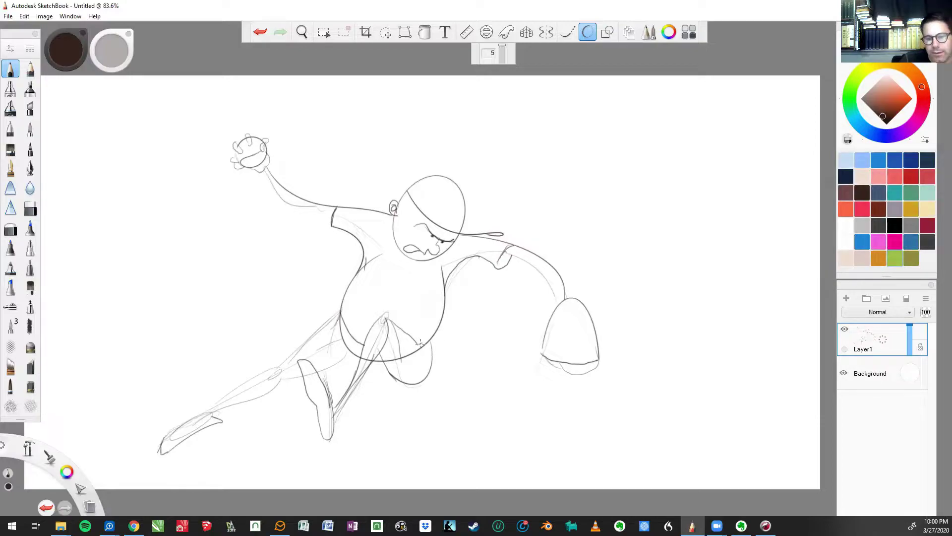
drag(420, 343, 432, 333)
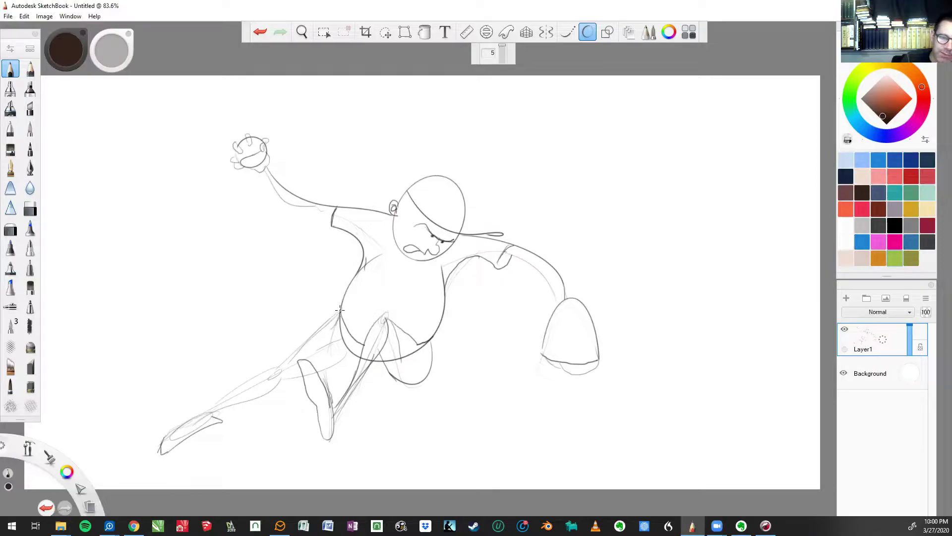
Step: Add a new layer and retrace the extended rear leg and its shoe with darker lines, continuing under the front thigh
click(260, 31)
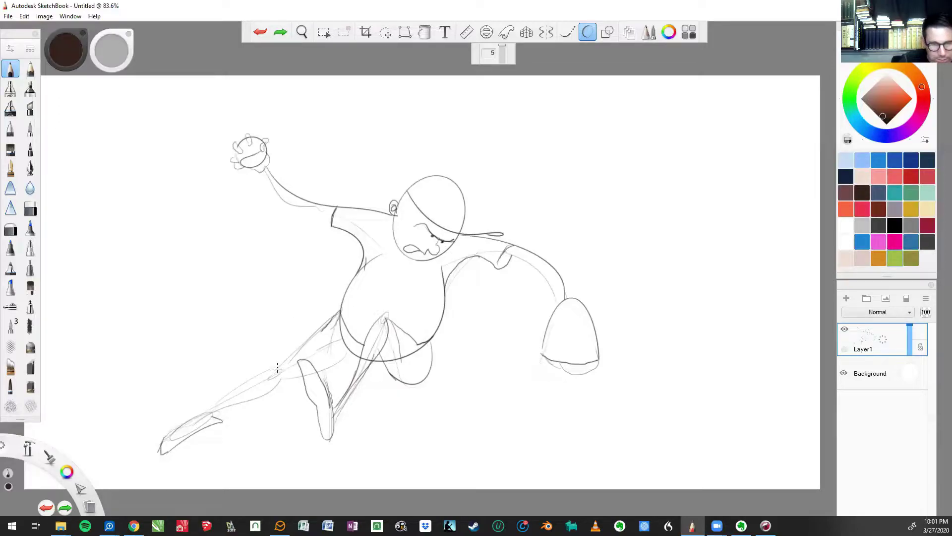
drag(277, 368, 340, 310)
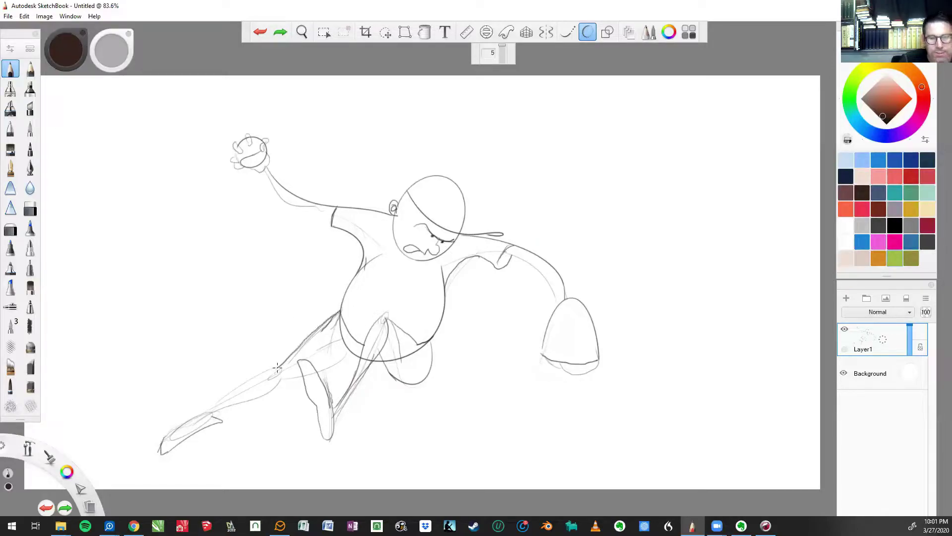
key(ctrl+shift+n)
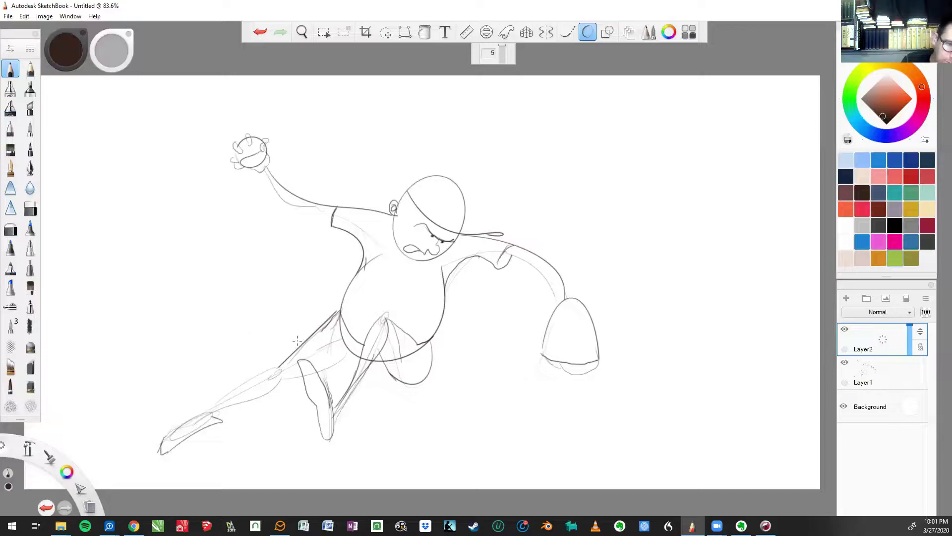
drag(278, 366, 339, 311)
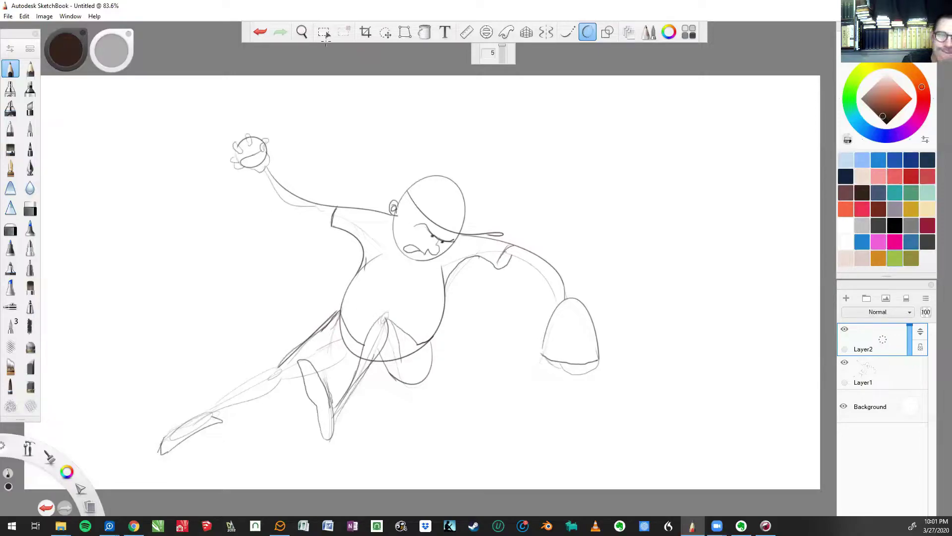
mouse_move(205, 413)
mouse_down()
mouse_move(278, 369)
mouse_move(275, 390)
mouse_move(213, 413)
mouse_up()
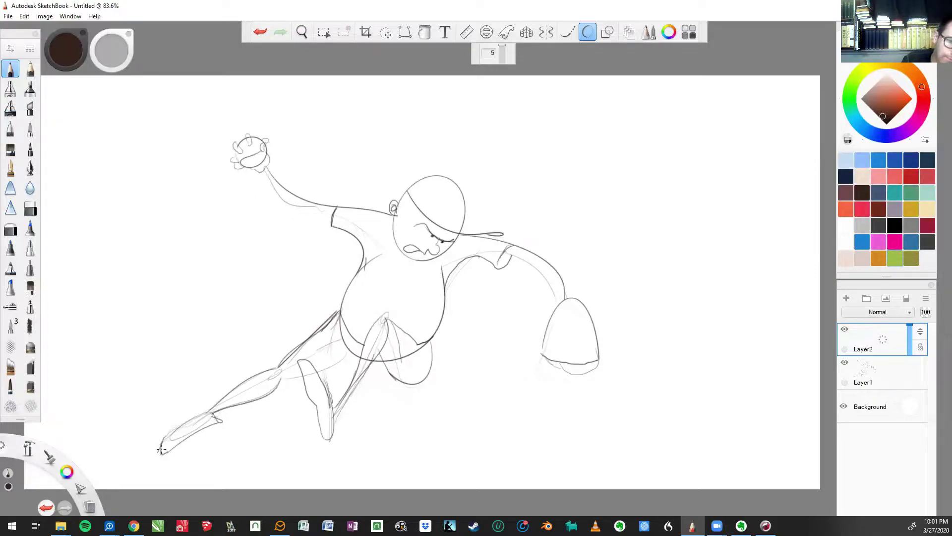
mouse_move(162, 449)
mouse_down()
mouse_move(160, 459)
mouse_move(215, 408)
mouse_up()
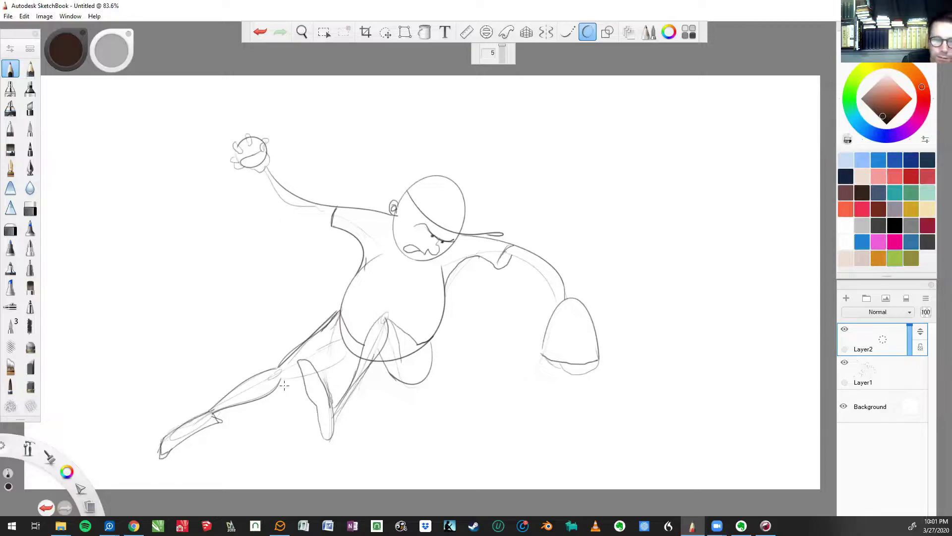
mouse_move(281, 377)
mouse_down()
mouse_move(373, 361)
mouse_move(427, 384)
mouse_up()
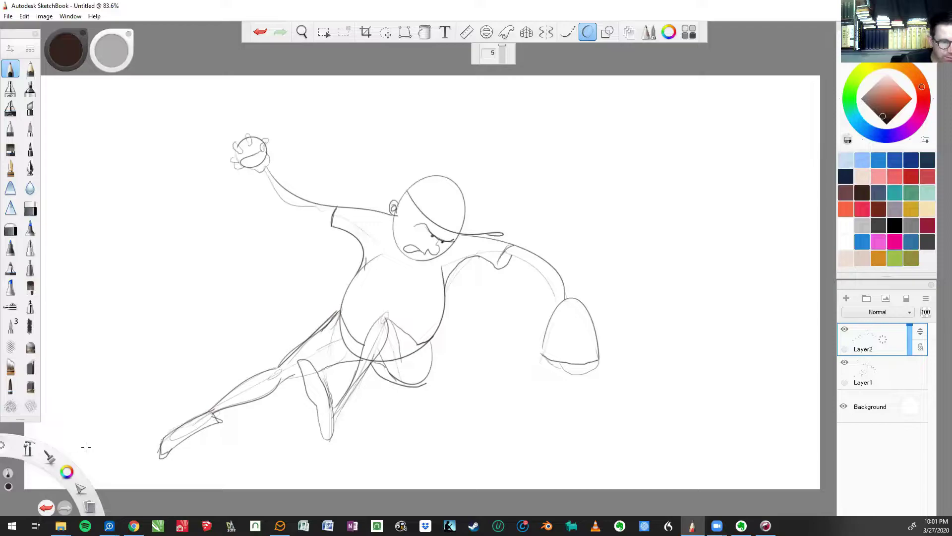
Step: Draw a curved pitcher's mound beneath the rear foot with a small flat plate behind the shoe
mouse_move(80, 455)
mouse_down()
mouse_move(100, 433)
mouse_move(177, 406)
mouse_move(253, 424)
mouse_move(304, 479)
mouse_up()
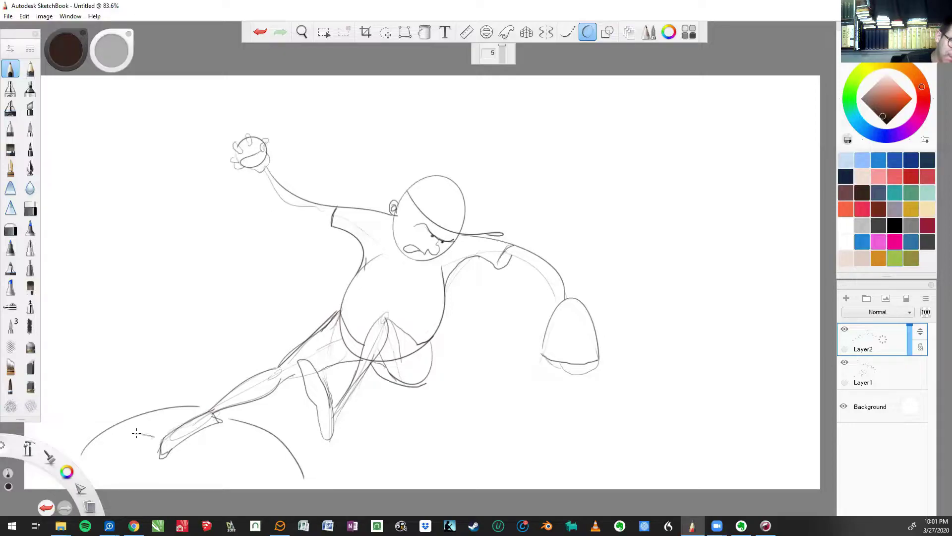
mouse_move(144, 435)
mouse_down()
mouse_move(163, 442)
mouse_move(134, 434)
mouse_move(201, 410)
mouse_up()
mouse_move(129, 440)
mouse_down()
mouse_move(138, 430)
mouse_move(165, 442)
mouse_up()
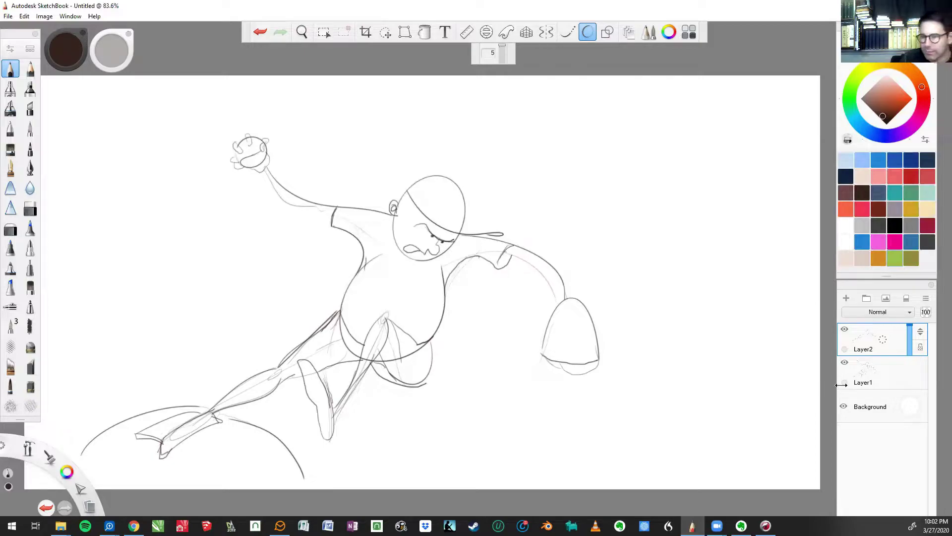
Step: Erase most of the rounded mitt at the end of the forward arm on Layer1, keeping its inner edge
click(868, 384)
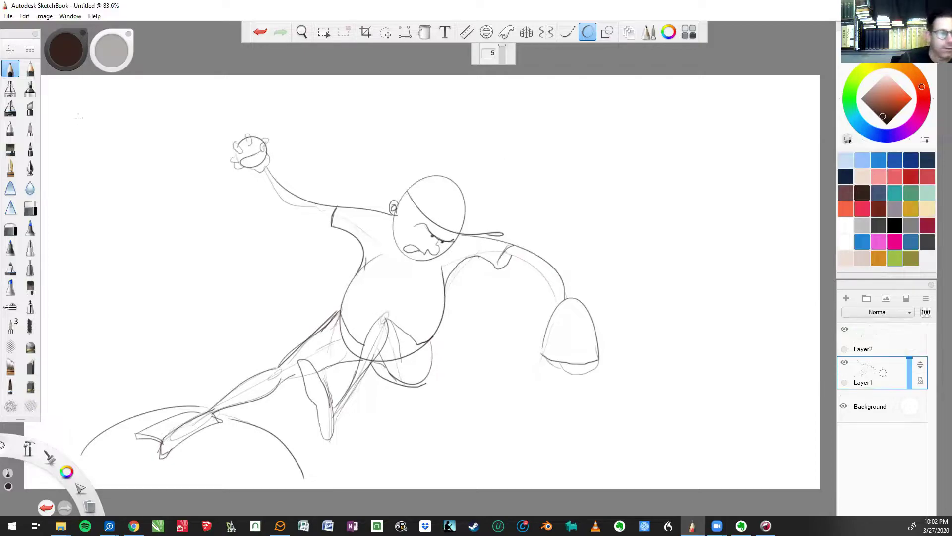
click(10, 228)
mouse_move(584, 382)
mouse_down()
mouse_move(540, 351)
mouse_move(589, 331)
mouse_move(565, 298)
mouse_move(597, 338)
mouse_move(599, 360)
mouse_up()
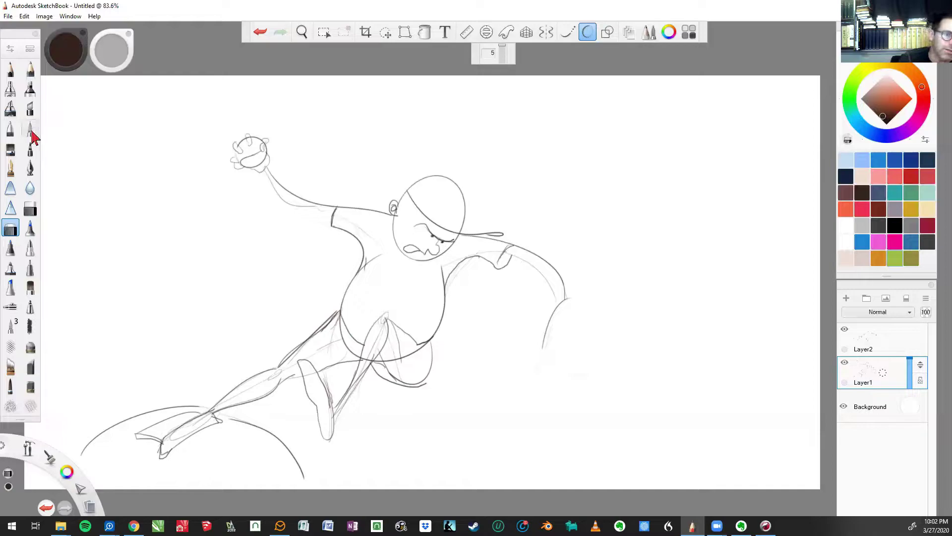
Step: Redraw the mitt in pencil as a tapered baseball glove with a thumb, finger divisions and a rounded wrist opening
click(10, 68)
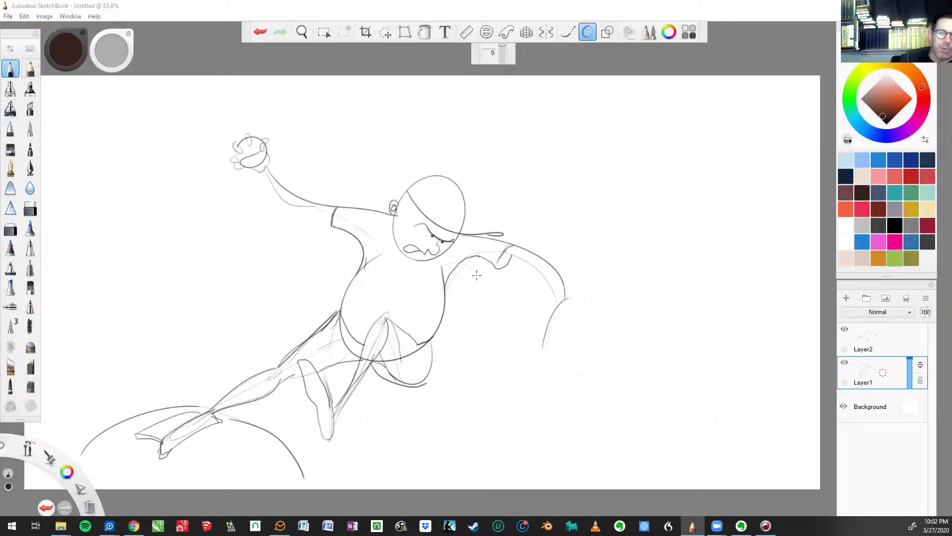
drag(568, 296, 584, 384)
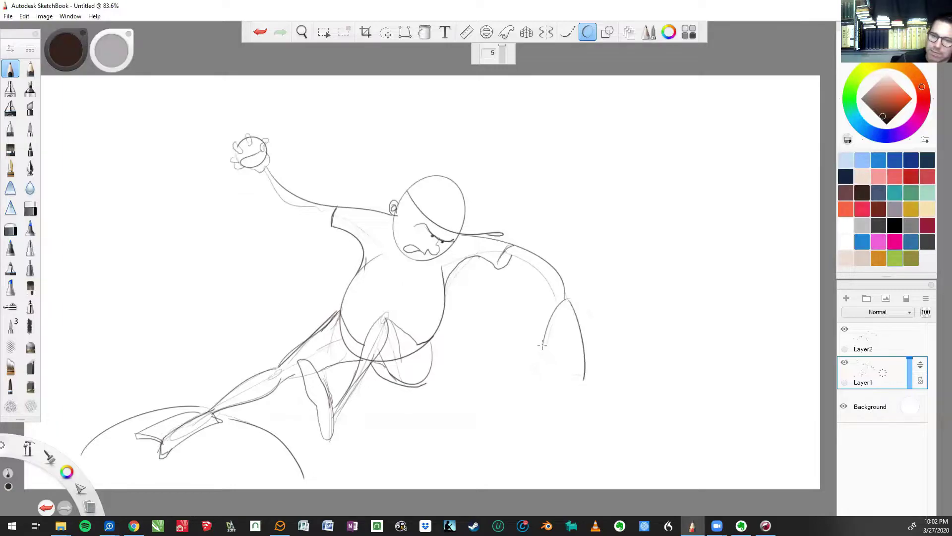
mouse_move(535, 364)
mouse_down()
mouse_move(542, 342)
mouse_move(562, 376)
mouse_up()
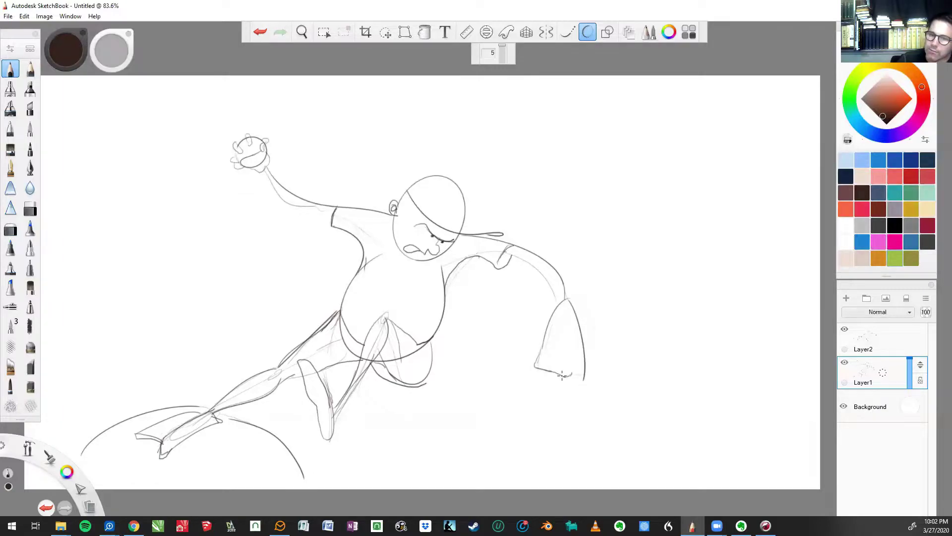
mouse_move(569, 376)
mouse_down()
mouse_move(565, 330)
mouse_move(553, 334)
mouse_move(561, 337)
mouse_move(548, 361)
mouse_up()
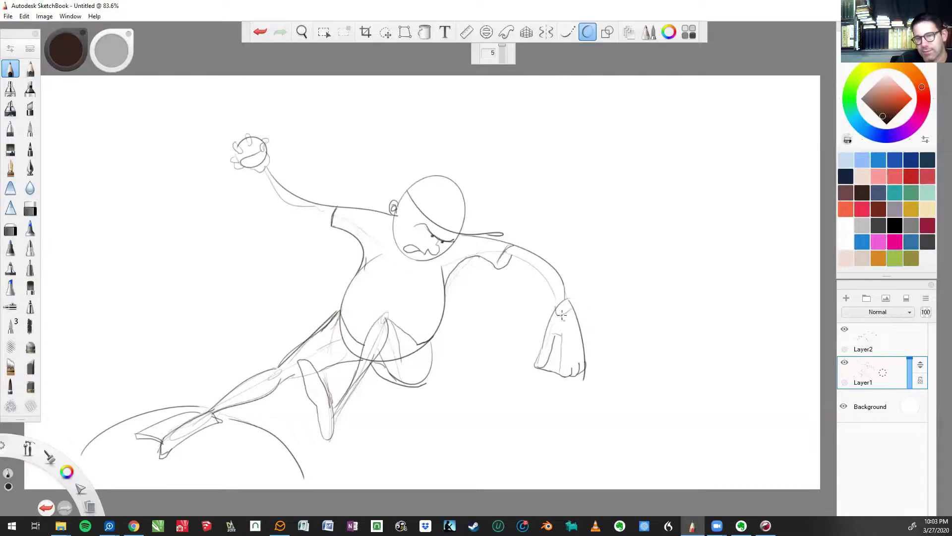
drag(571, 318, 579, 323)
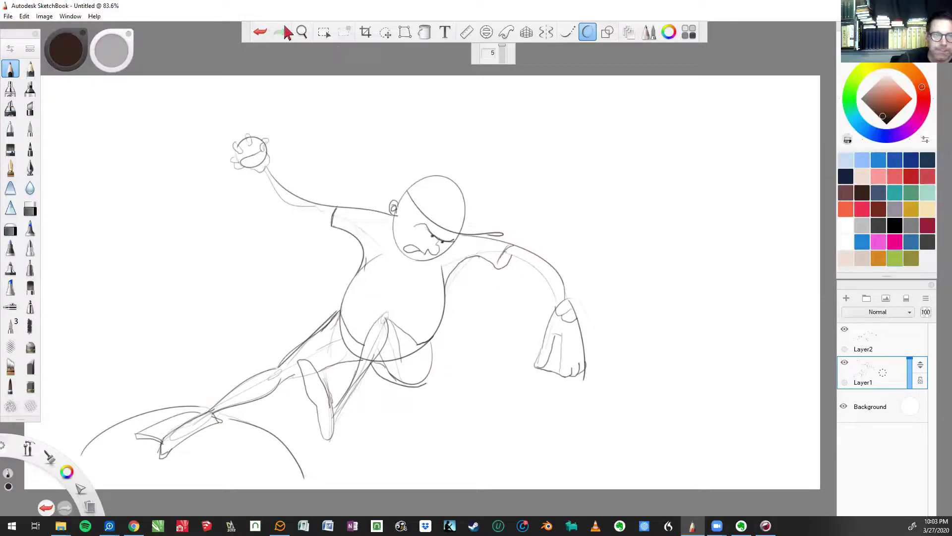
Step: Draw a narrow strap on the back of the glove and add a top button, curved seam and upper brim edge to the cap
click(261, 33)
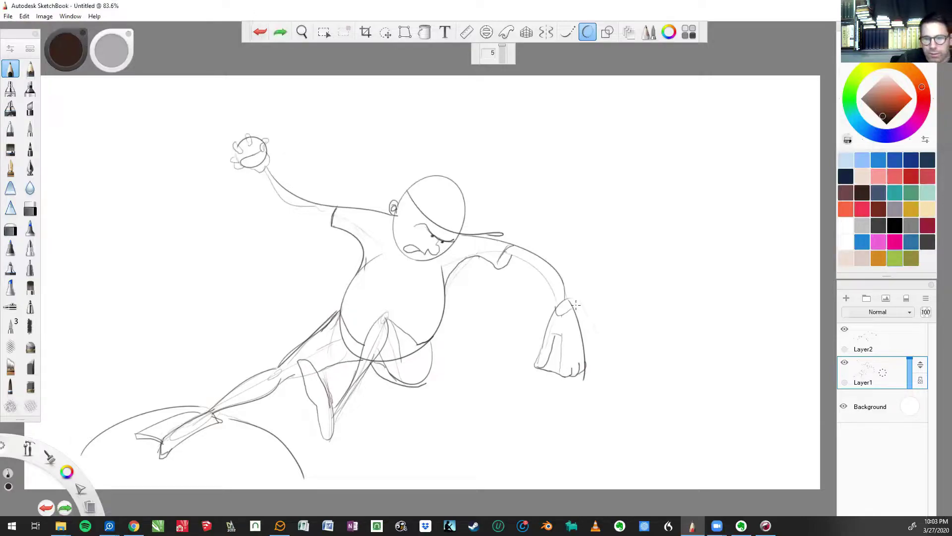
drag(568, 327, 573, 337)
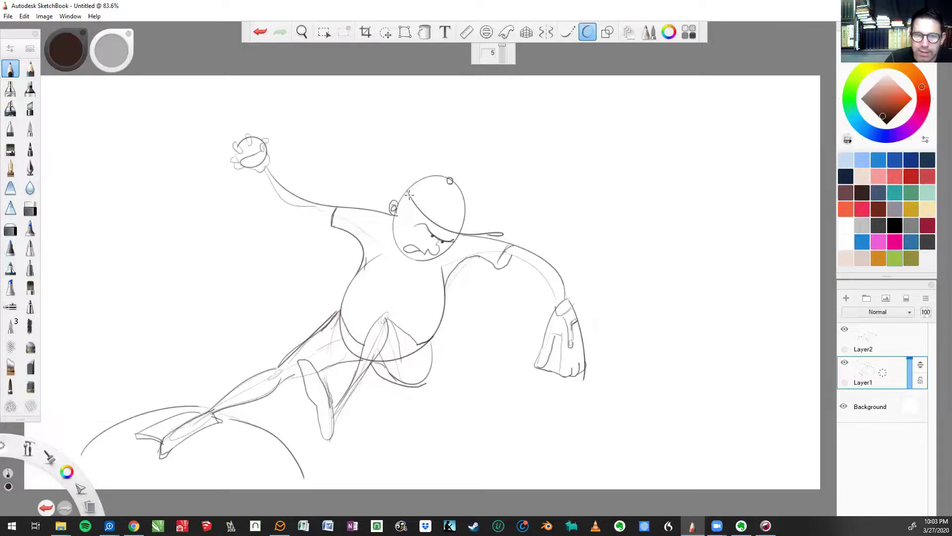
drag(422, 188, 446, 184)
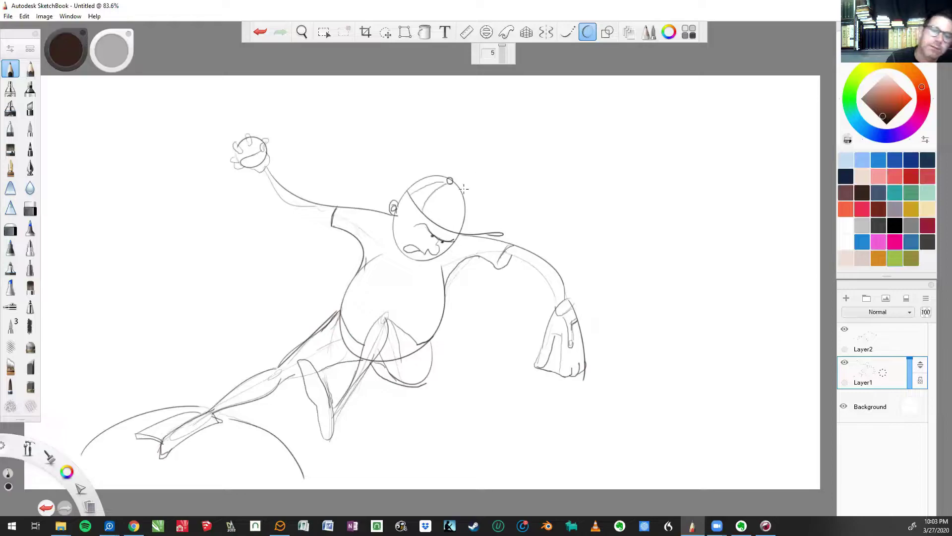
drag(441, 227, 495, 231)
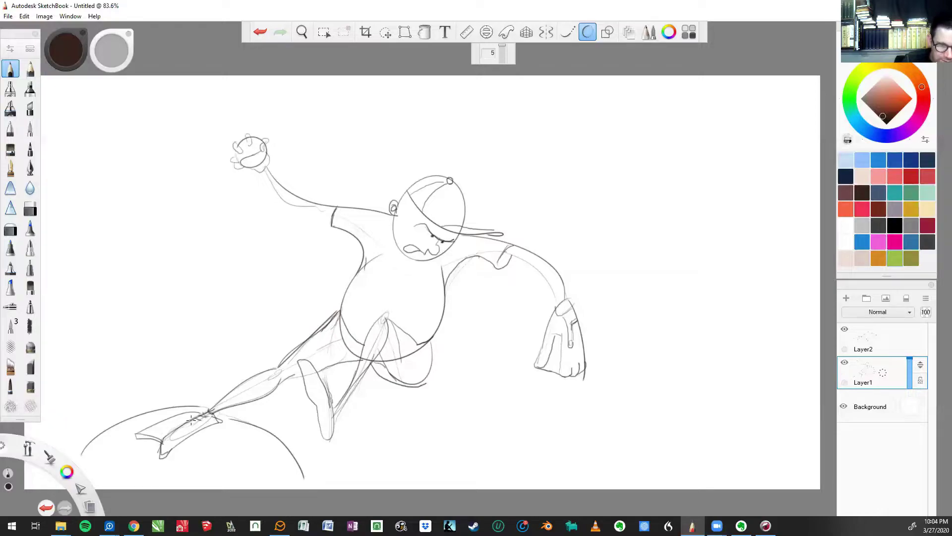
Step: Add laces to the rear shoe and small rounded cleats to the sole of the raised front shoe
mouse_move(196, 416)
mouse_down()
mouse_move(208, 411)
mouse_move(187, 407)
mouse_move(208, 421)
mouse_up()
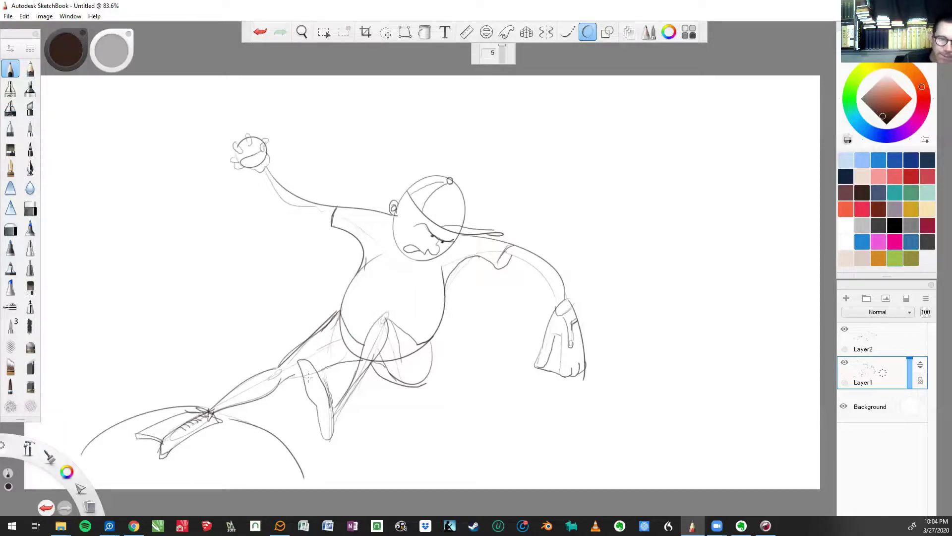
drag(302, 357, 331, 409)
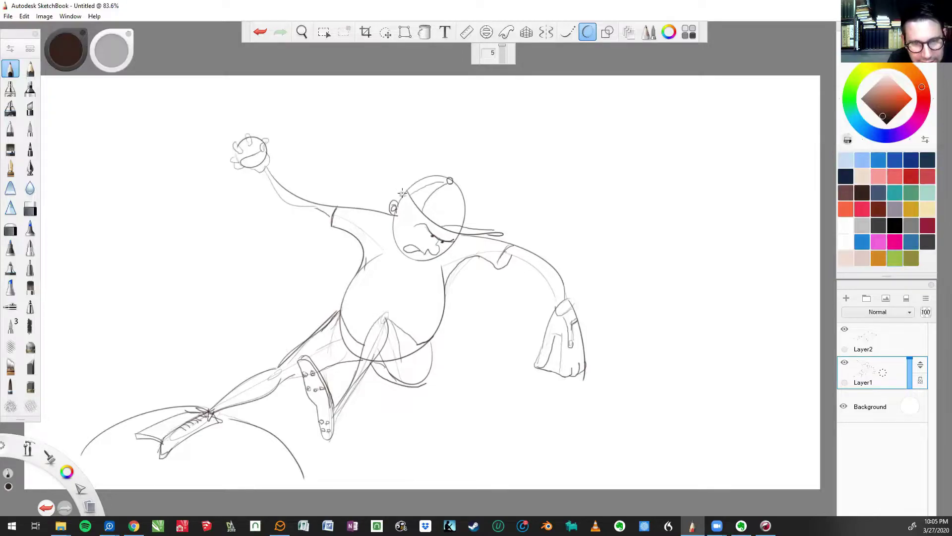
Step: Sketch tufts of curly hair sticking out from under the cap behind the ear and on the opposite side below the brim
mouse_move(386, 187)
mouse_down()
mouse_move(377, 185)
mouse_move(405, 194)
mouse_move(372, 181)
mouse_move(398, 191)
mouse_move(401, 205)
mouse_move(410, 195)
mouse_up()
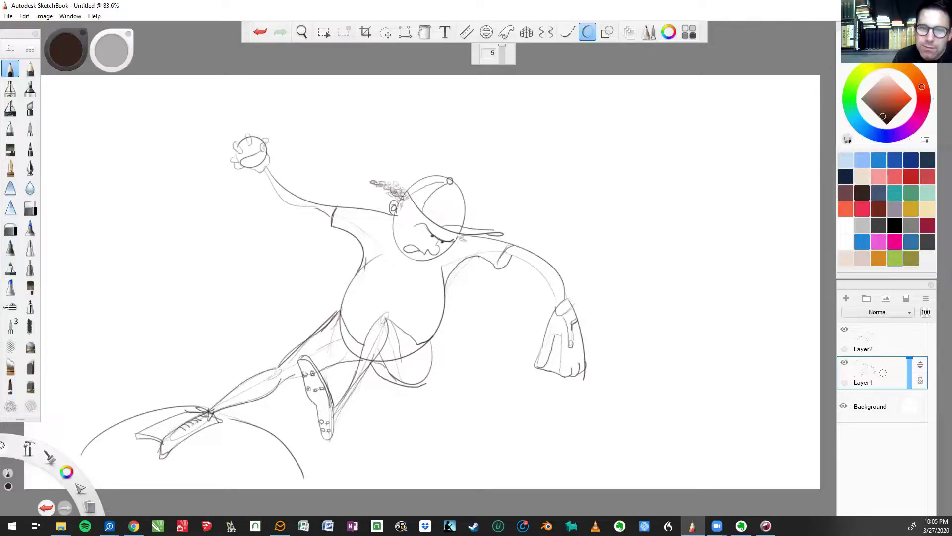
drag(459, 239, 481, 243)
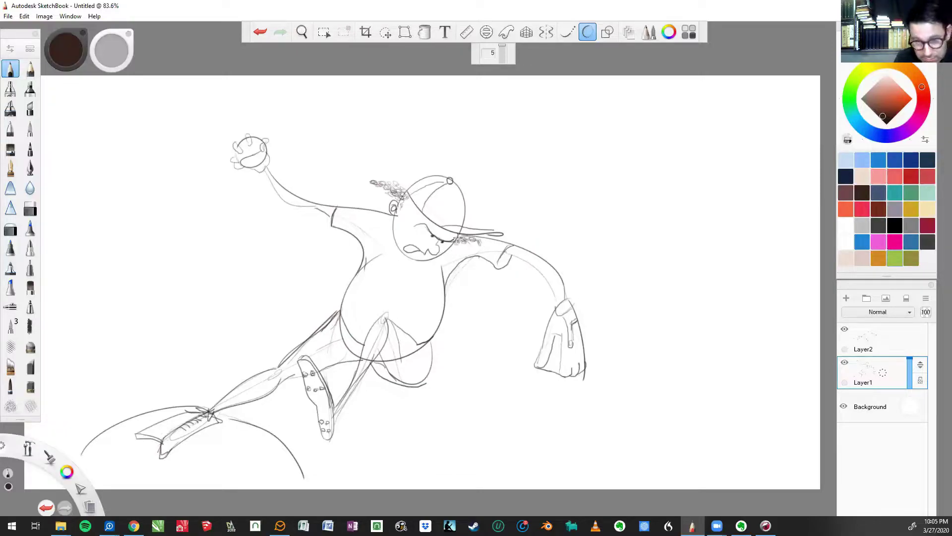
drag(460, 237, 468, 236)
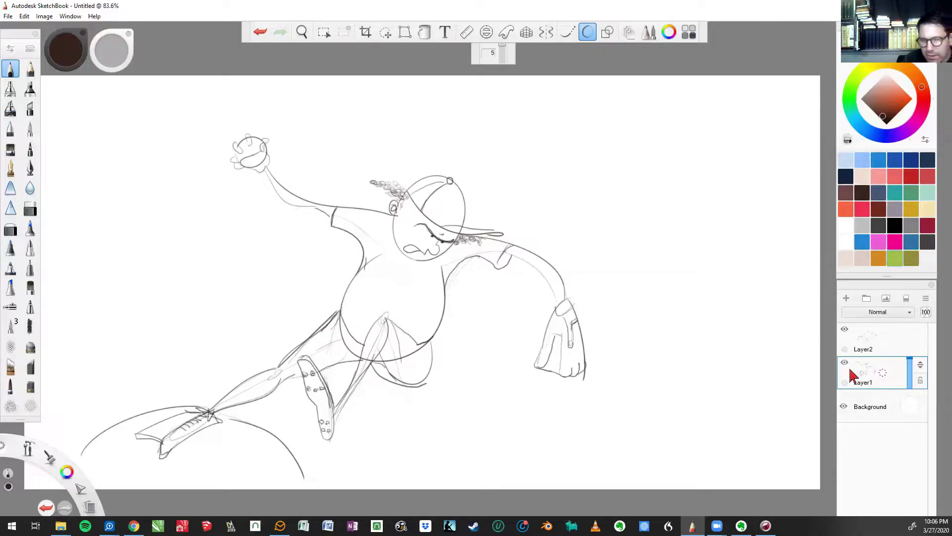
Step: Merge Layer2 into Layer1, fade the merged sketch to 25% opacity and add a new layer above it
click(885, 340)
drag(910, 327, 910, 351)
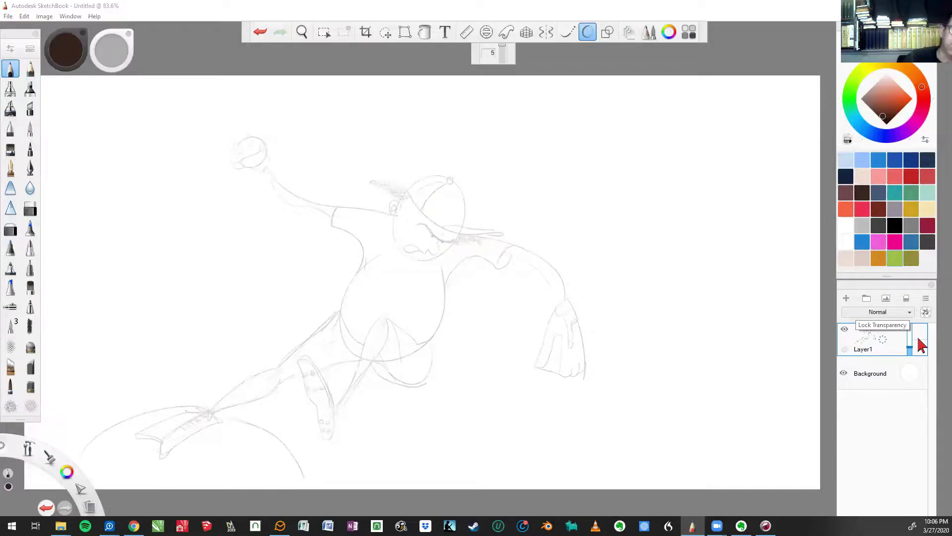
click(920, 346)
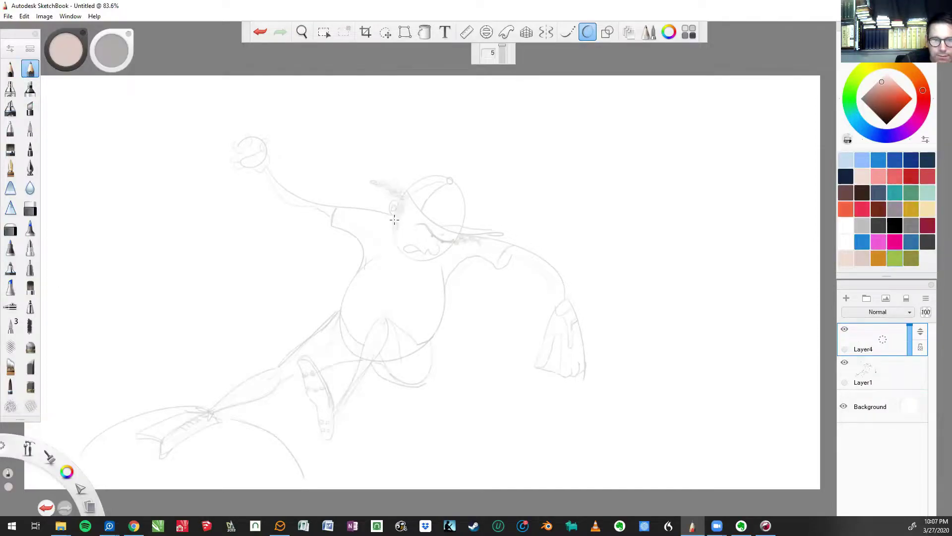
drag(395, 227, 407, 258)
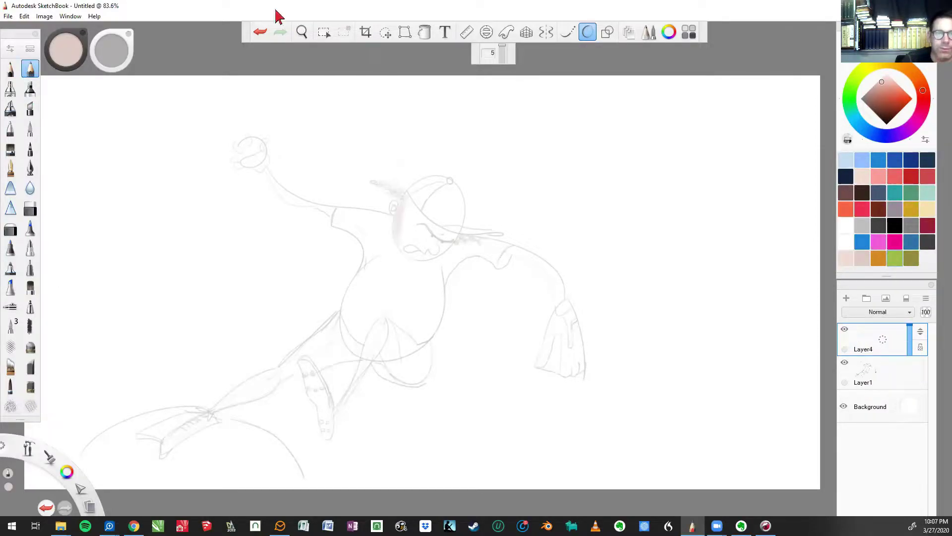
click(259, 34)
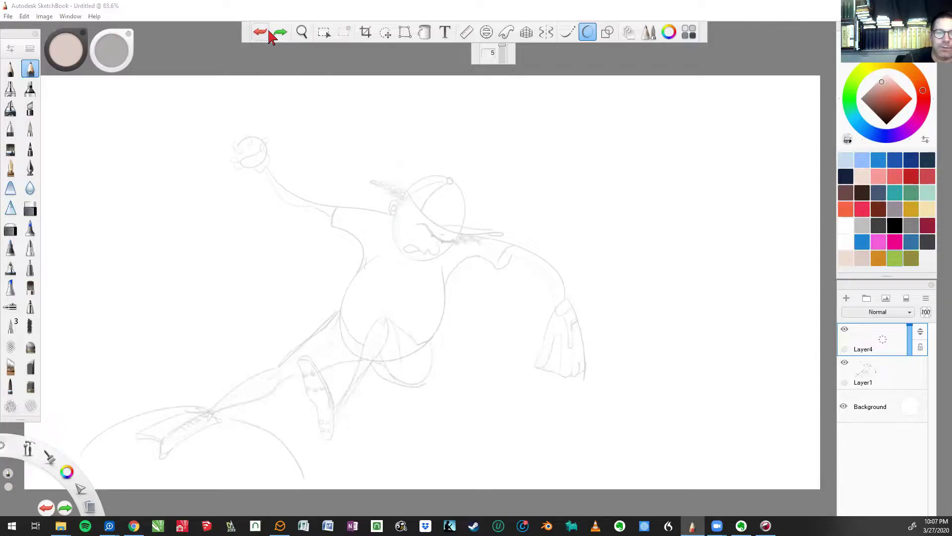
click(30, 68)
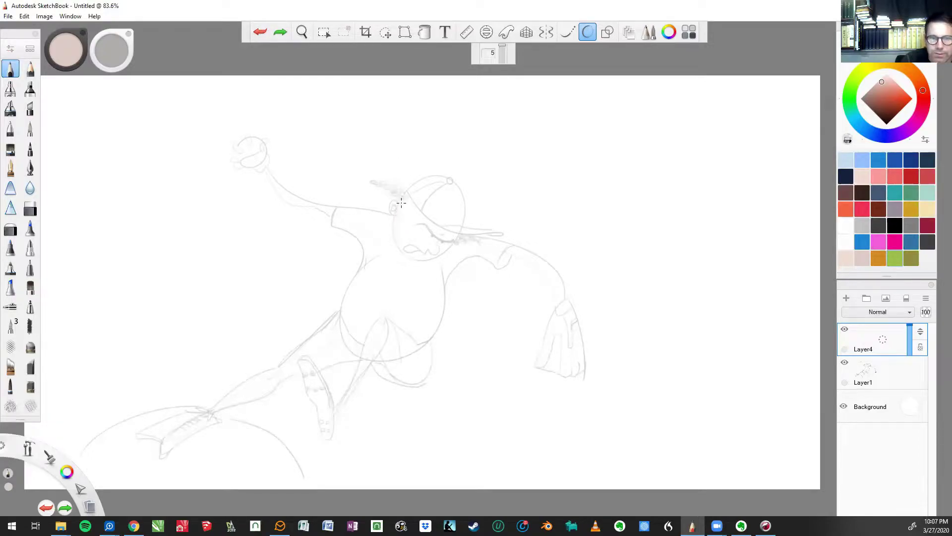
drag(401, 203, 400, 198)
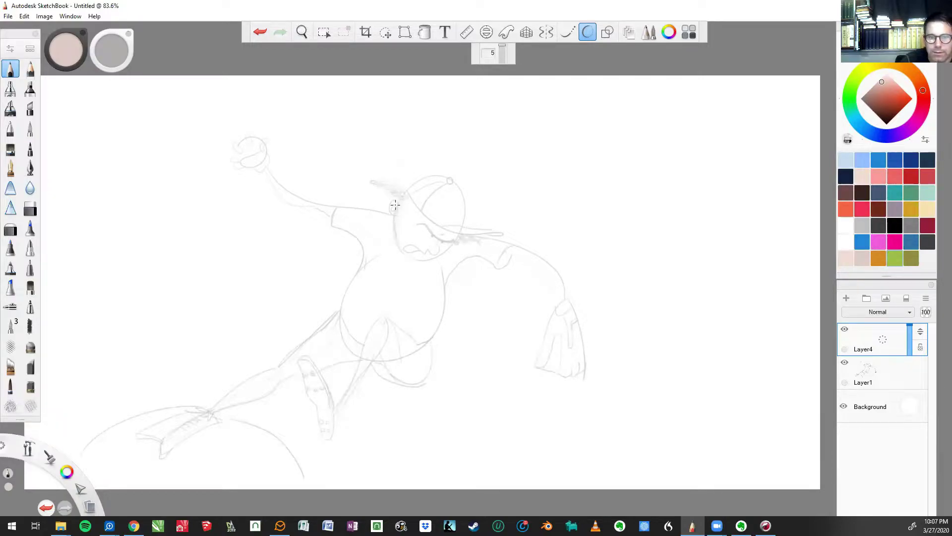
alt+click(395, 205)
key(ctrl+z)
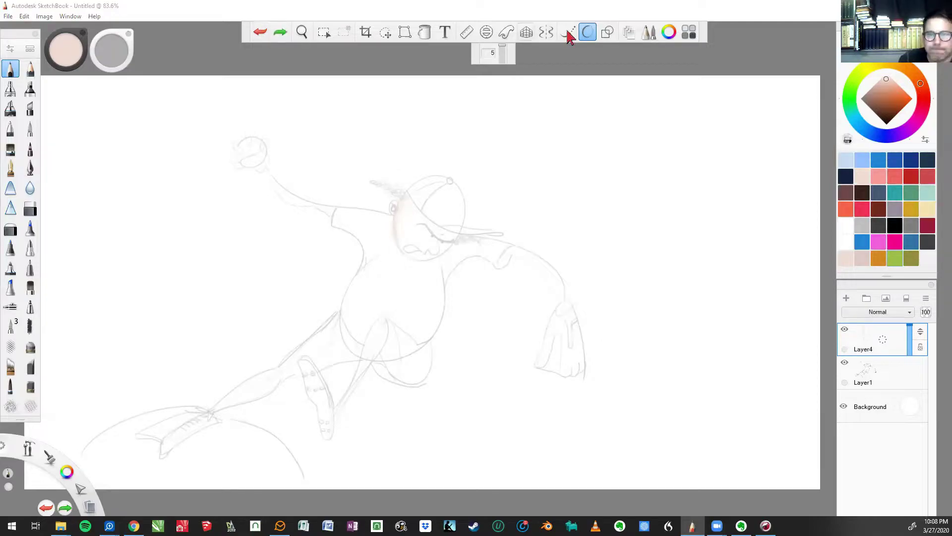
Step: Colour the face and ear below the cap in light peach pencil, leaving the mouth white and tidying around it
mouse_move(396, 209)
mouse_down()
mouse_move(400, 245)
mouse_move(397, 237)
mouse_move(429, 220)
mouse_move(412, 199)
mouse_move(426, 252)
mouse_move(432, 235)
mouse_move(413, 254)
mouse_up()
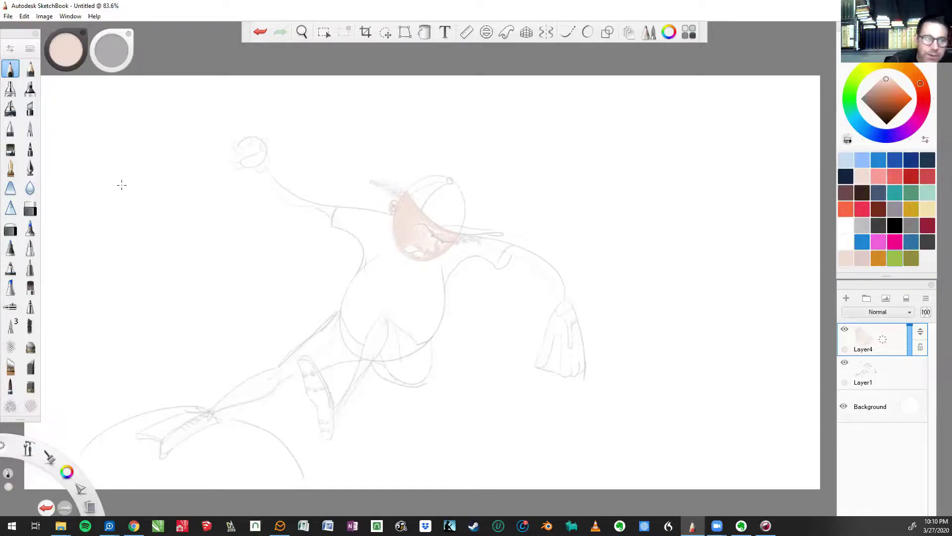
click(30, 208)
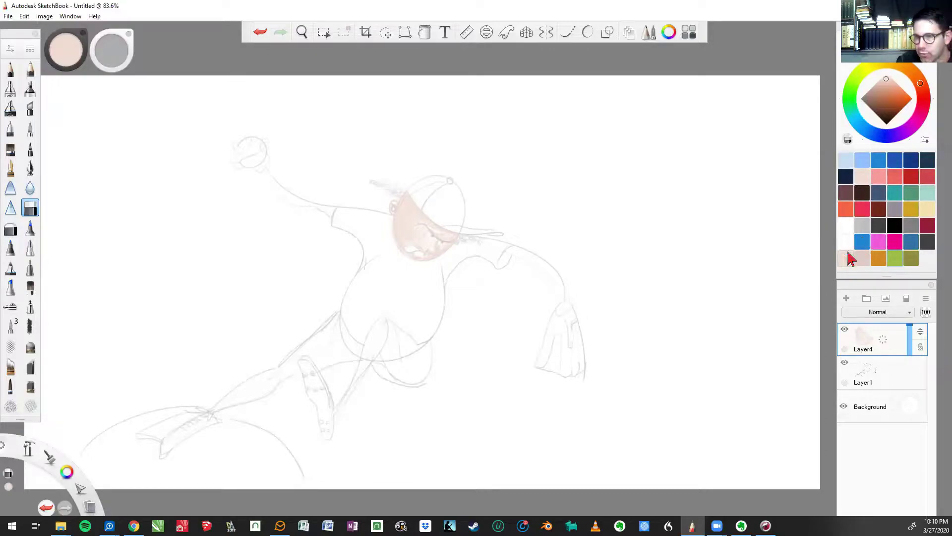
key(p)
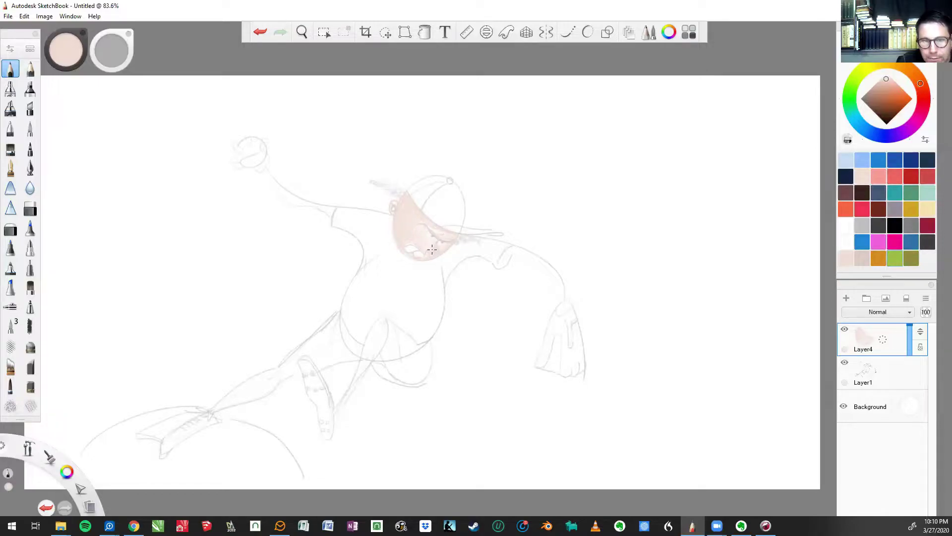
Step: Blend soft white highlights over the peach face with the shading pencil
click(30, 68)
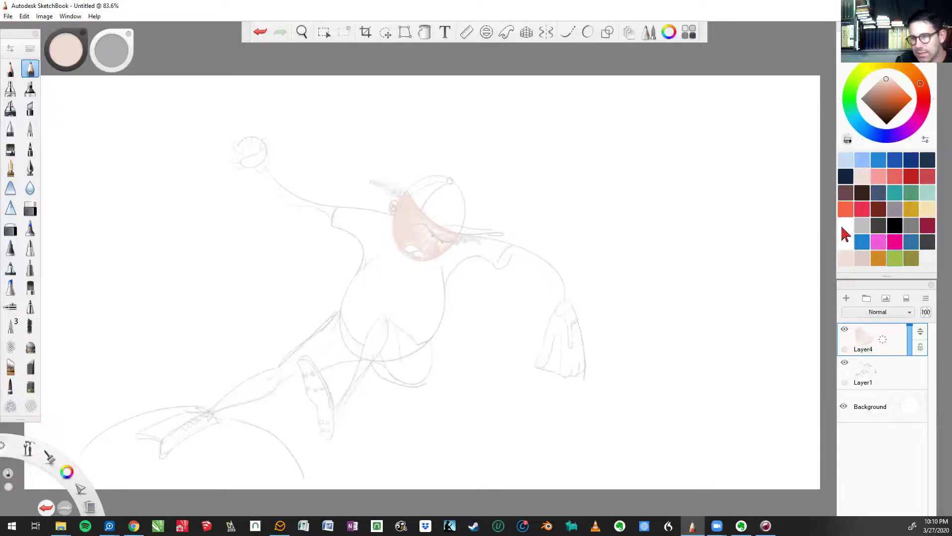
click(847, 242)
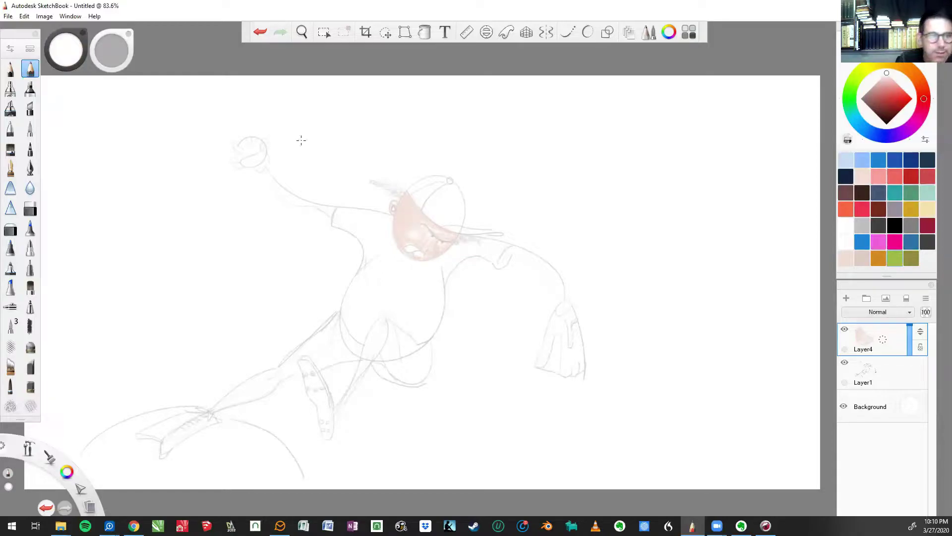
click(10, 68)
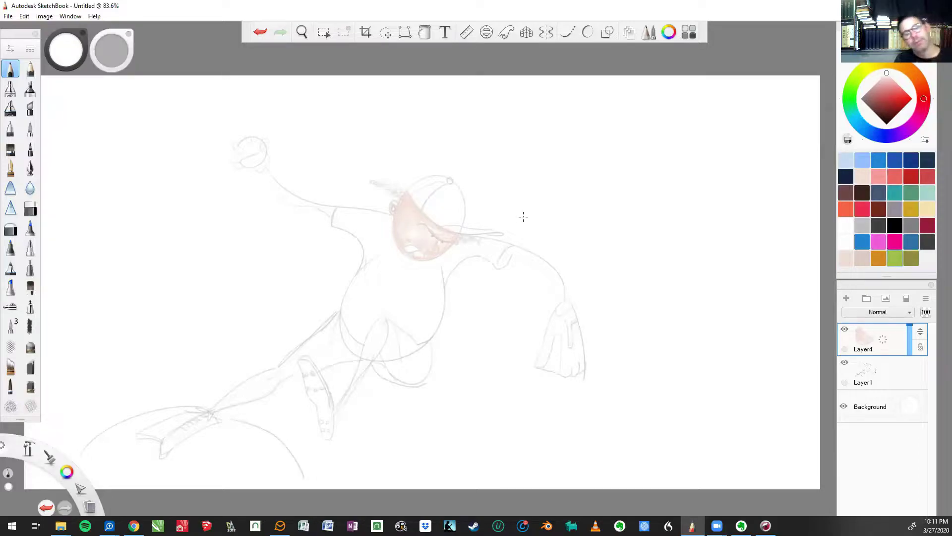
Step: Shade the face's edges, nose and mouth contours in salmon pink and blend light peach over the skin
click(863, 177)
click(878, 177)
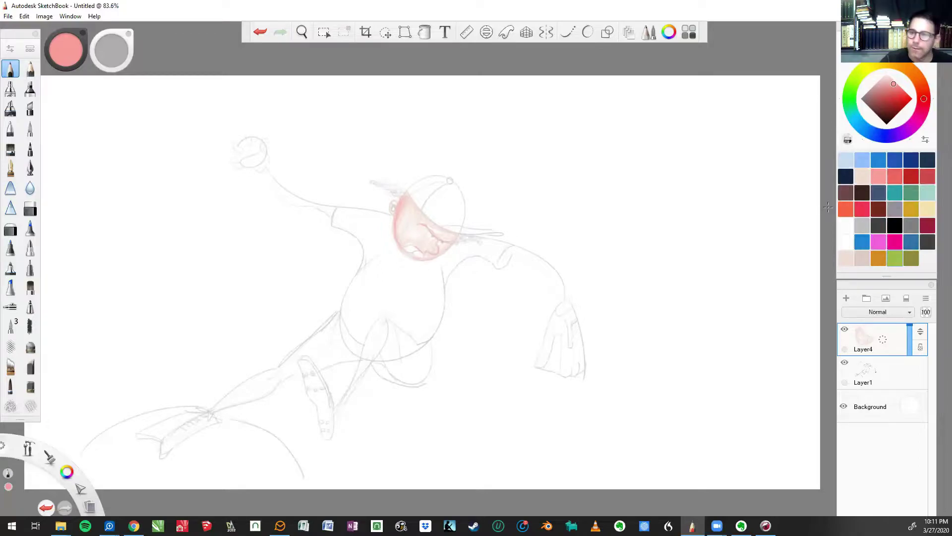
click(863, 177)
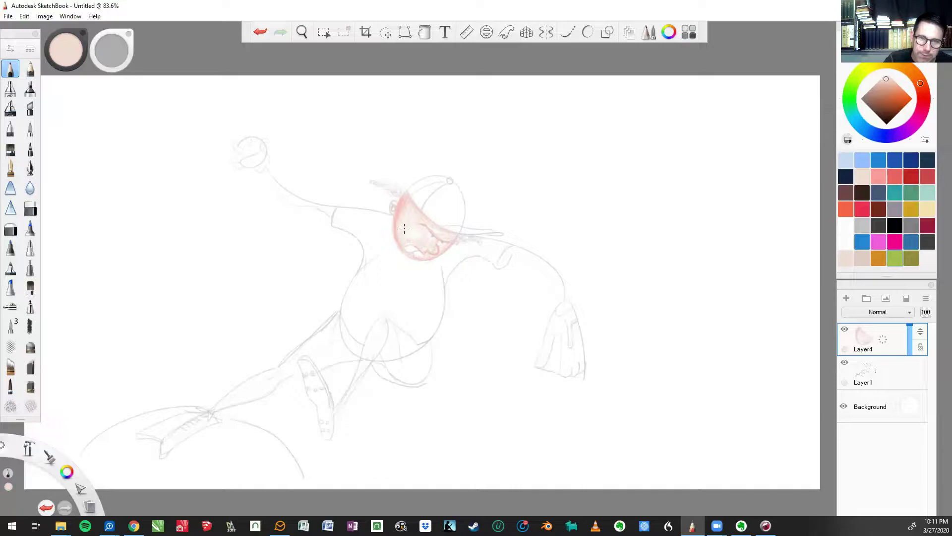
click(30, 68)
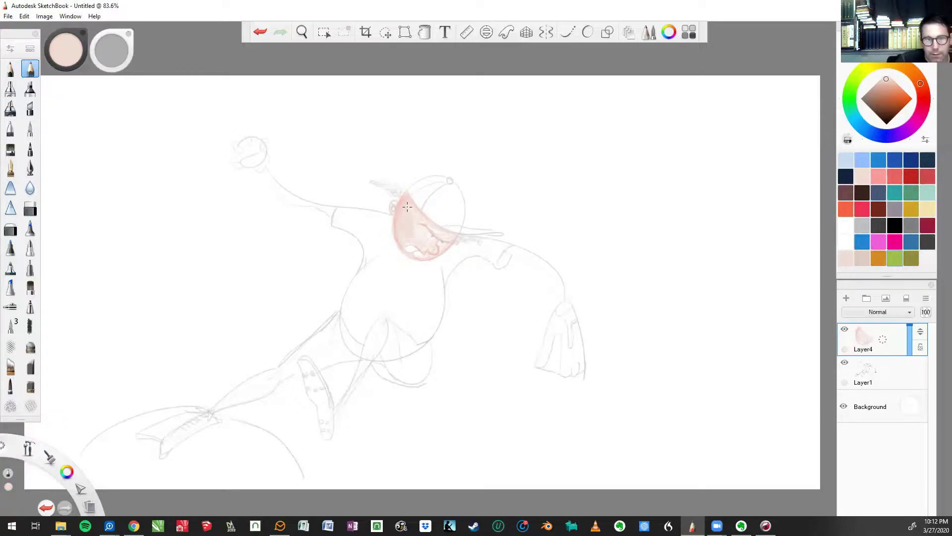
Step: Soften the middle of the face with white highlights and add more salmon pink shading to the skin
click(889, 77)
click(846, 225)
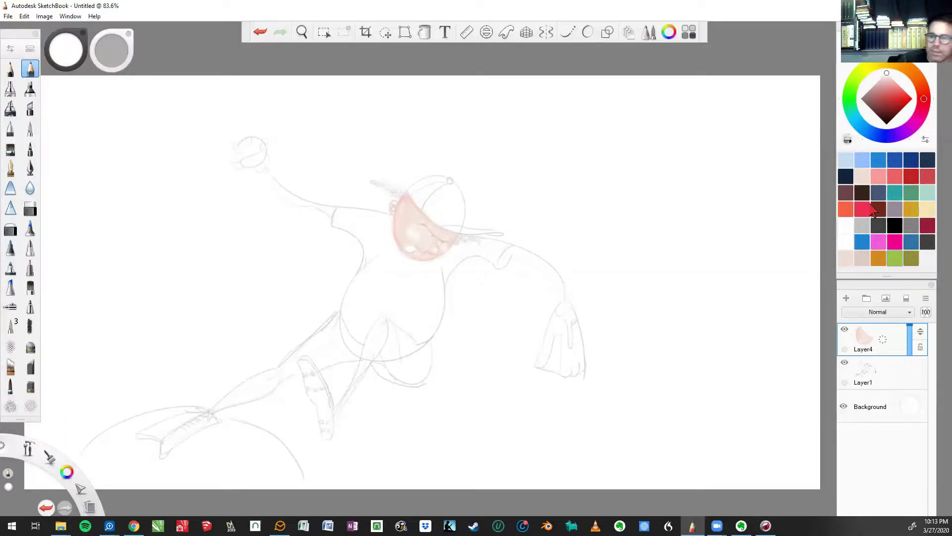
click(878, 177)
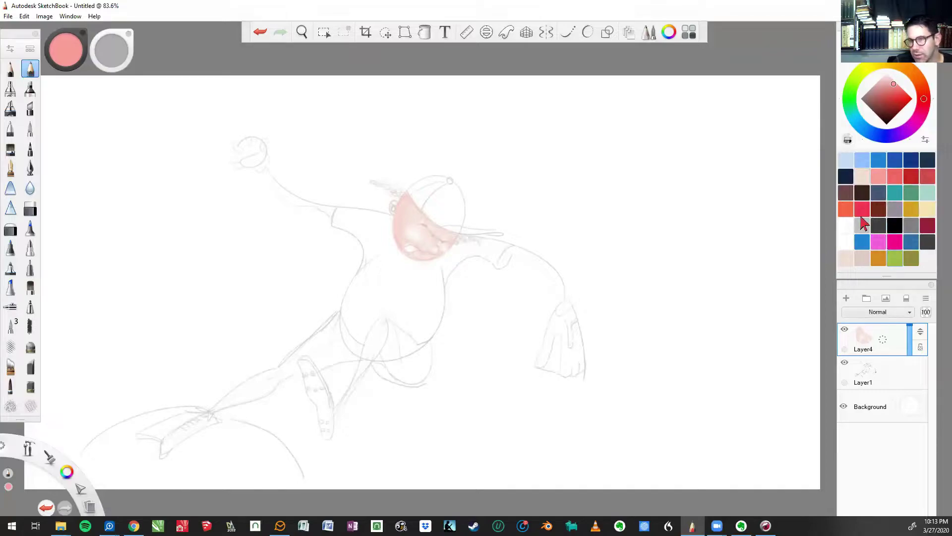
Step: Shade a muted brown shadow under the cap brim, across the brow and around the mouth
click(845, 255)
click(862, 258)
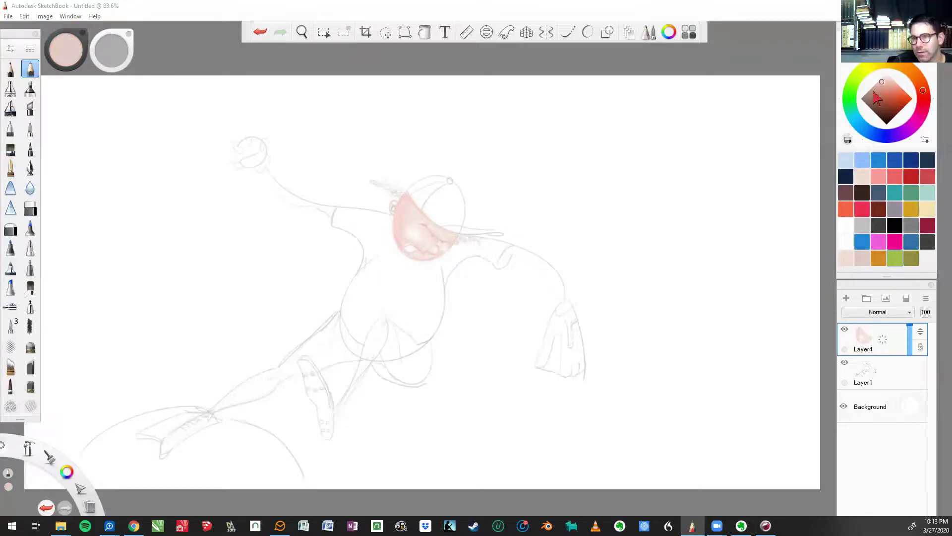
click(876, 86)
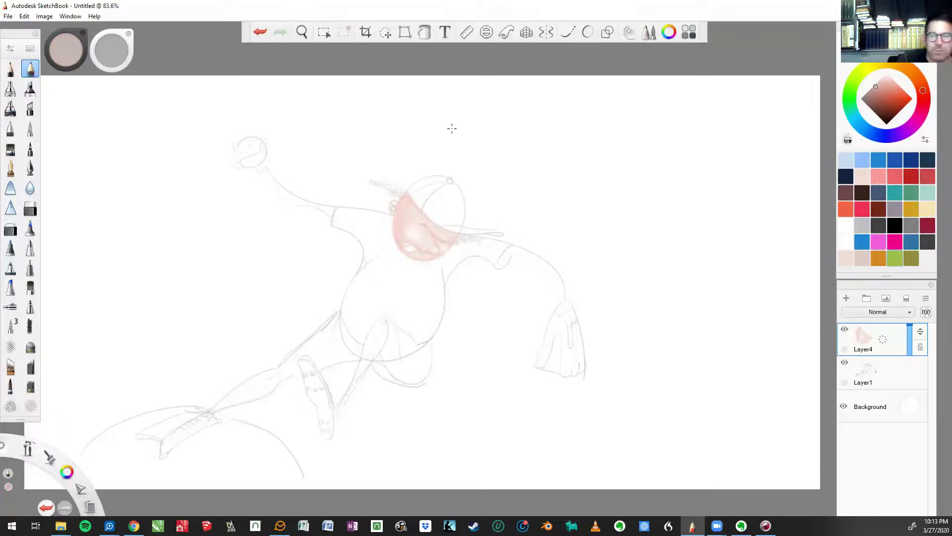
click(872, 92)
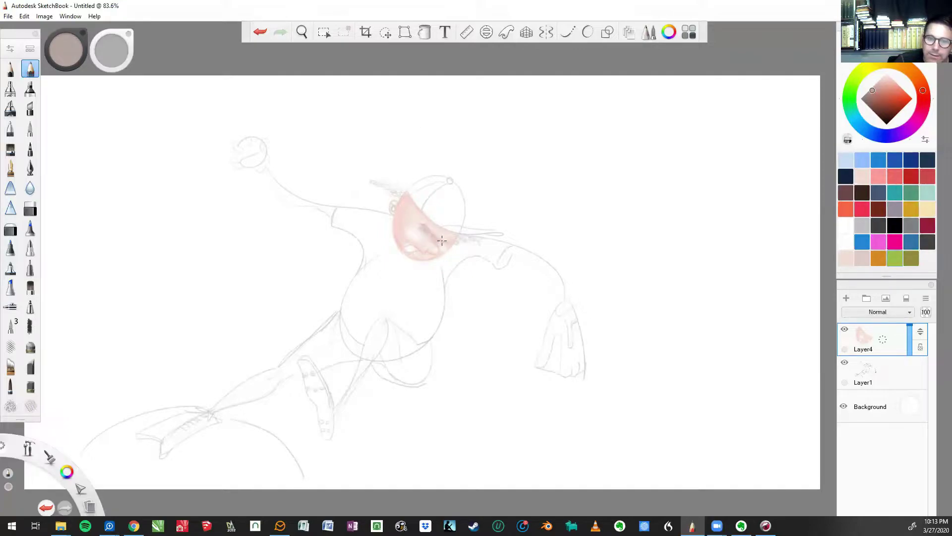
mouse_move(435, 233)
mouse_down()
mouse_move(422, 226)
mouse_move(446, 251)
mouse_move(426, 217)
mouse_move(450, 234)
mouse_move(407, 203)
mouse_move(420, 217)
mouse_up()
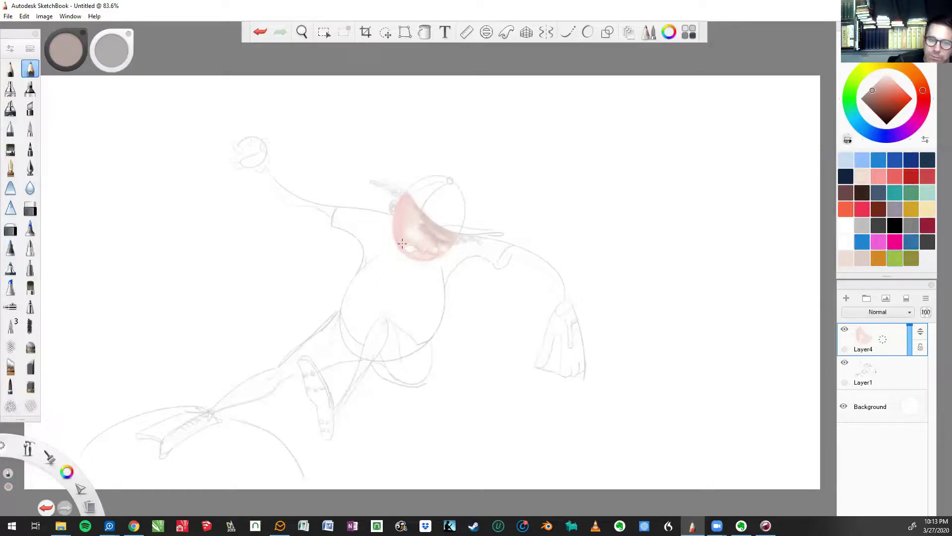
mouse_move(402, 243)
mouse_down()
mouse_move(410, 238)
mouse_move(429, 253)
mouse_up()
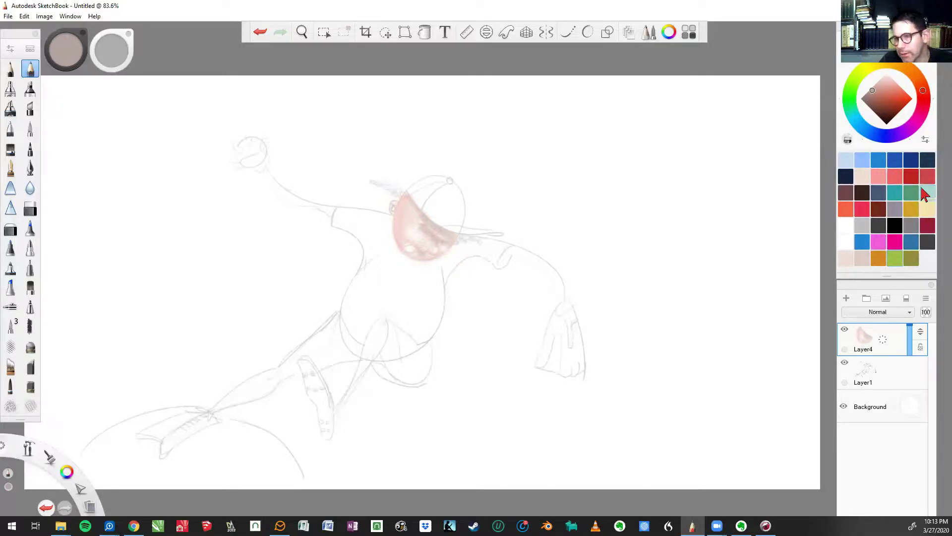
Step: Colour both curly hair tufts beside the cap with small loops of orange-brown pencil
click(846, 209)
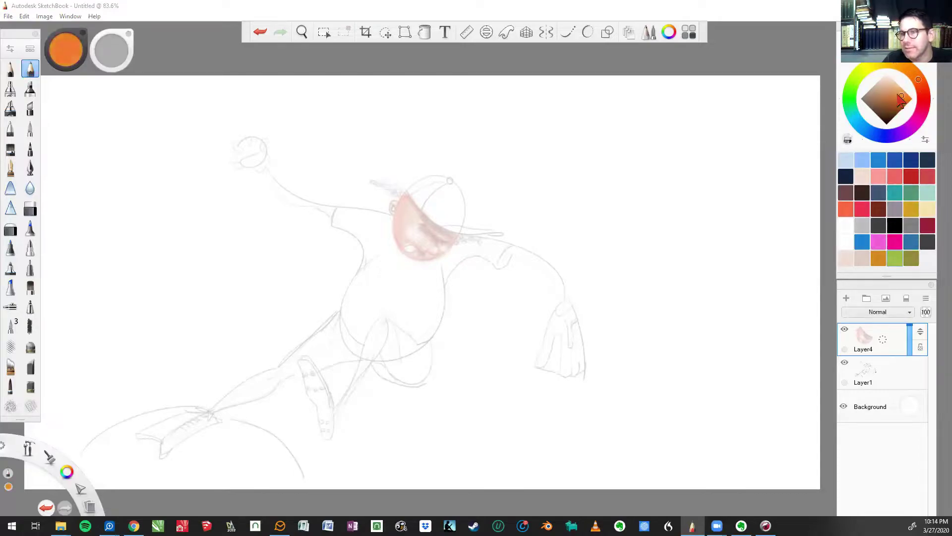
key(1)
mouse_move(399, 196)
mouse_down()
mouse_move(388, 188)
mouse_move(403, 199)
mouse_up()
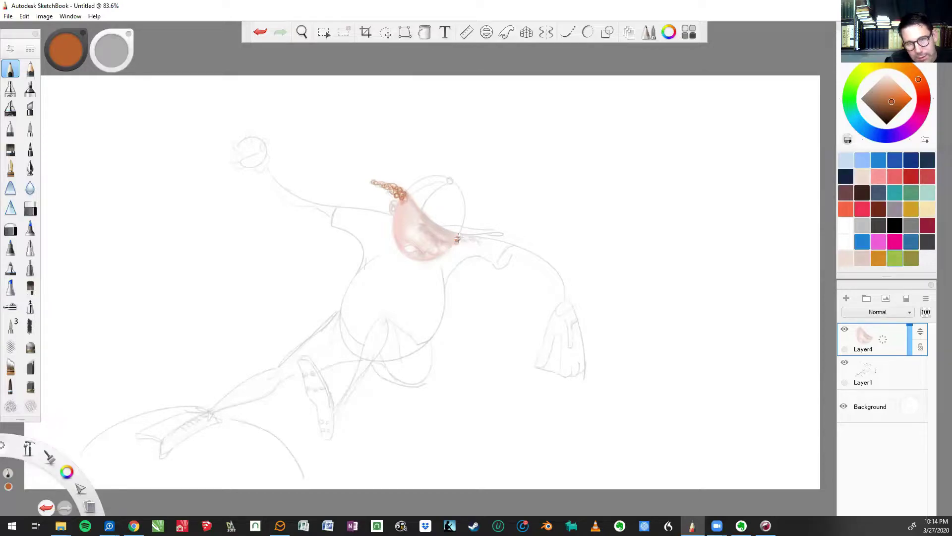
mouse_move(459, 238)
mouse_down()
mouse_move(485, 240)
mouse_move(464, 244)
mouse_up()
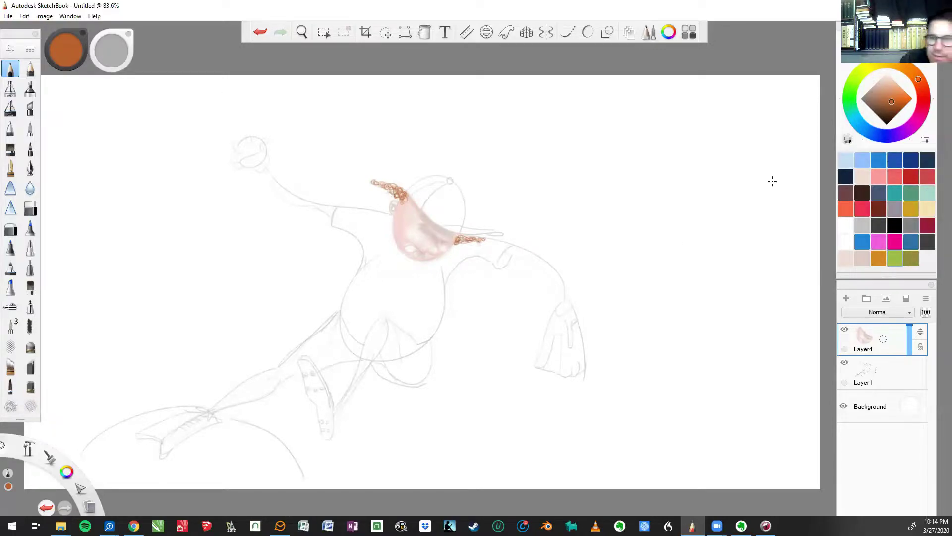
Step: Draw a dark grey line along the cap brim's lower edge with Predictive Stroke at 5, plus small dark accents for the eyes
click(879, 226)
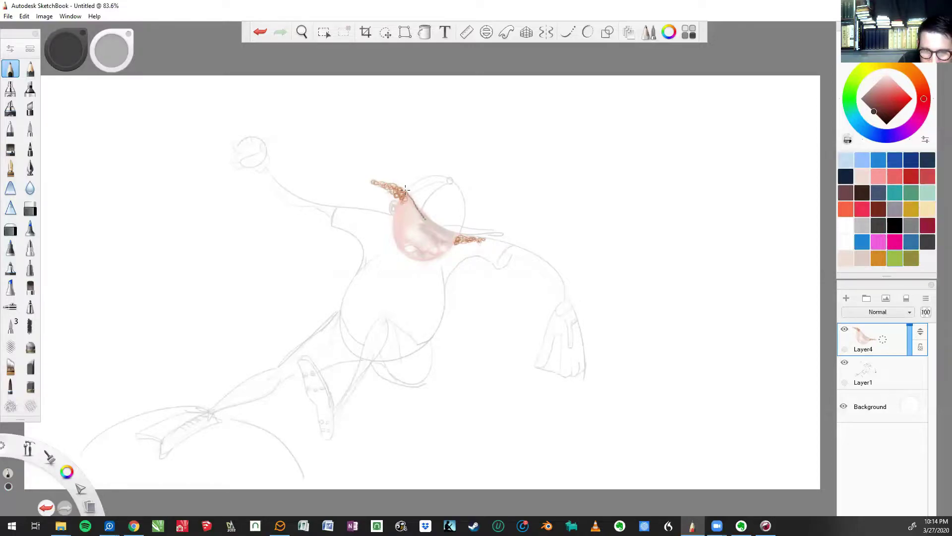
click(262, 32)
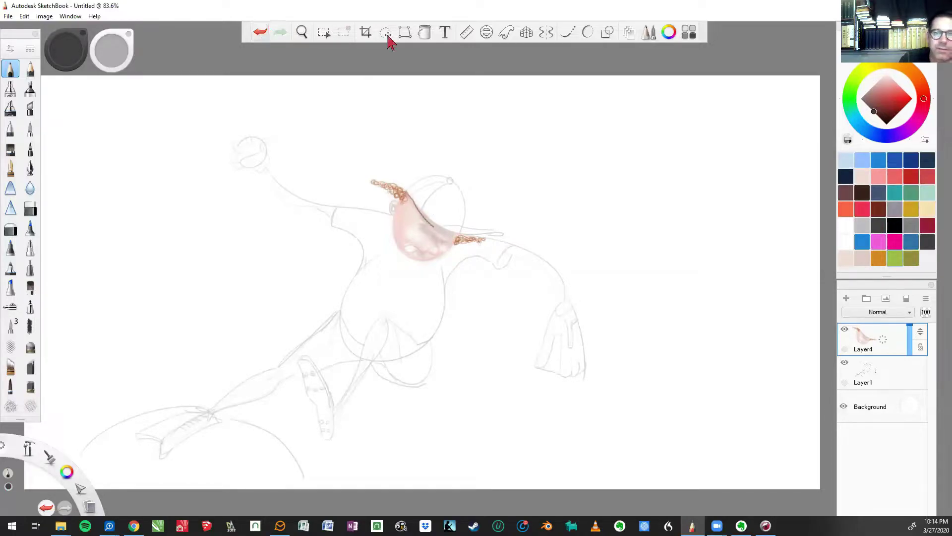
click(589, 34)
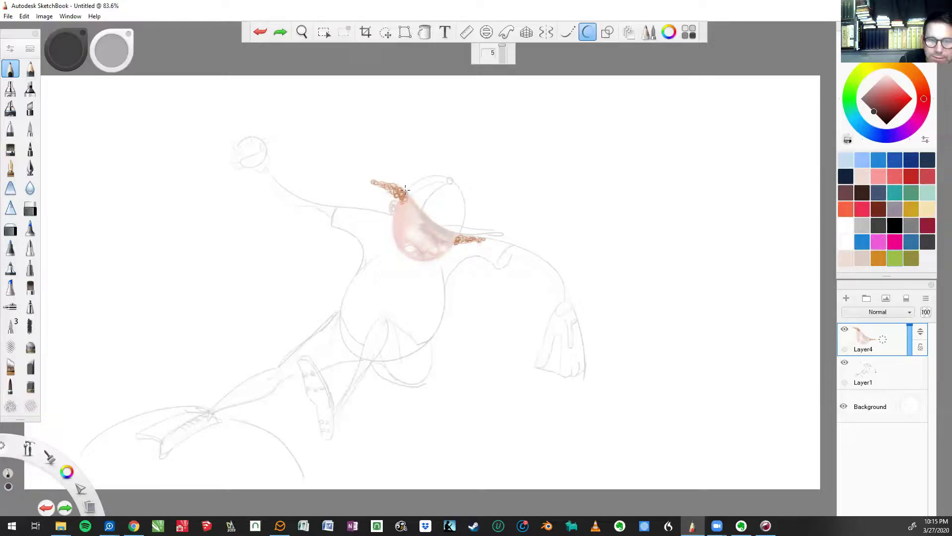
drag(422, 213, 443, 229)
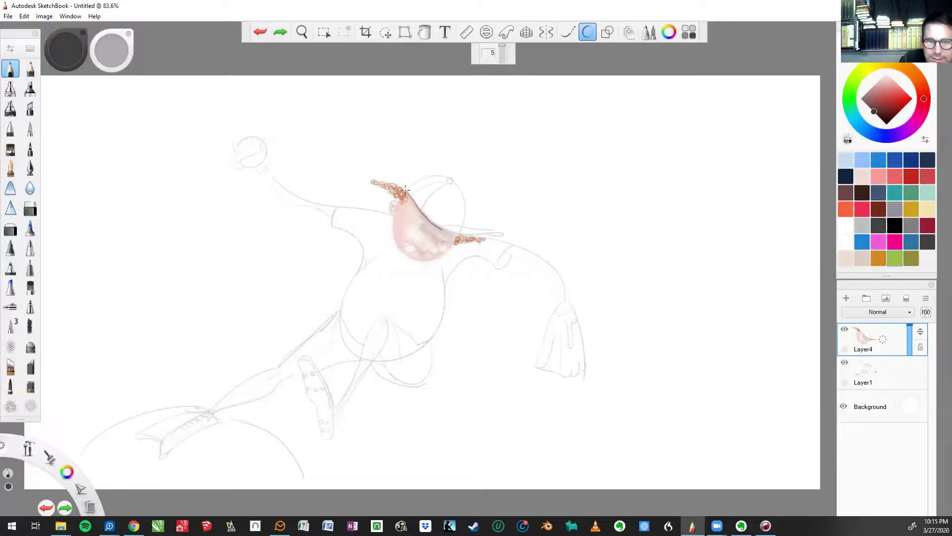
drag(405, 190, 479, 224)
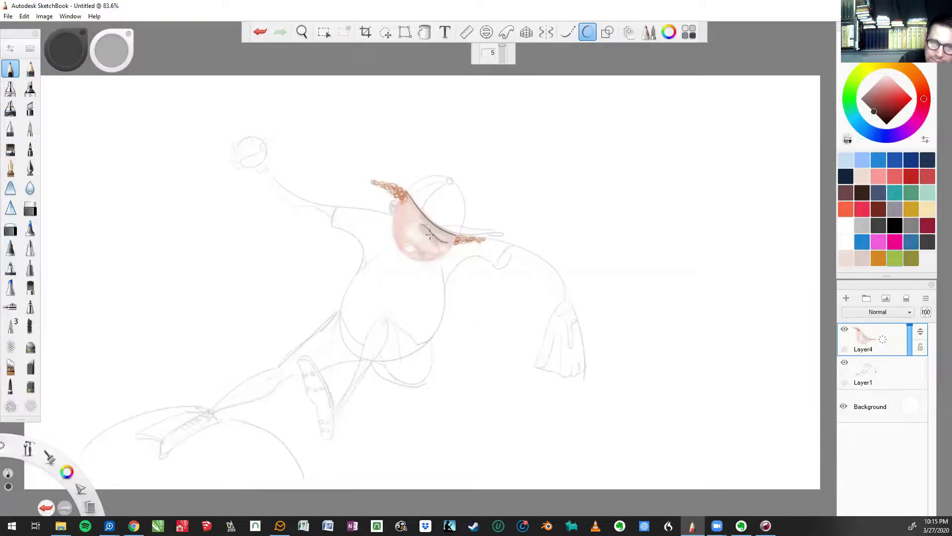
drag(430, 235, 442, 244)
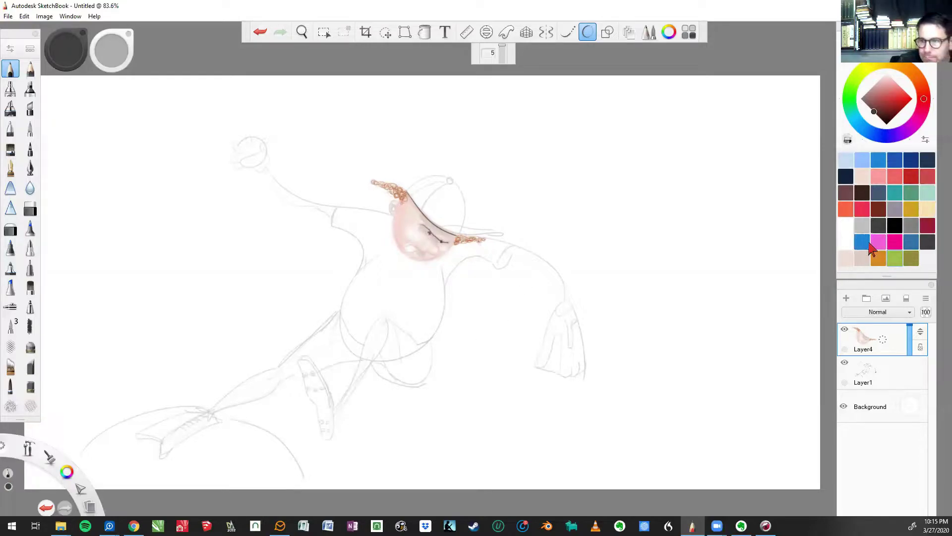
Step: Define the ear, face edge, nose and mouth contours in salmon pink pencil with Predictive Stroke turned off
click(878, 181)
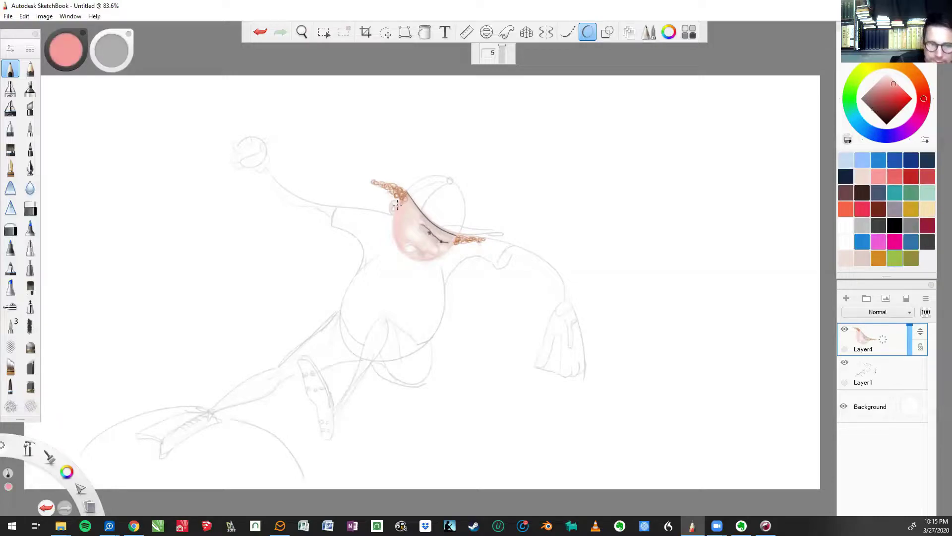
click(587, 33)
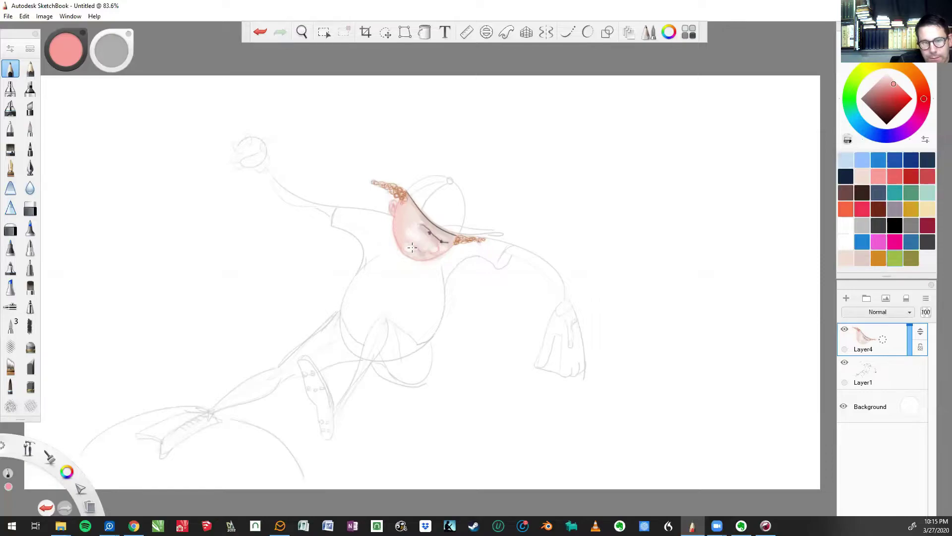
drag(410, 243, 413, 255)
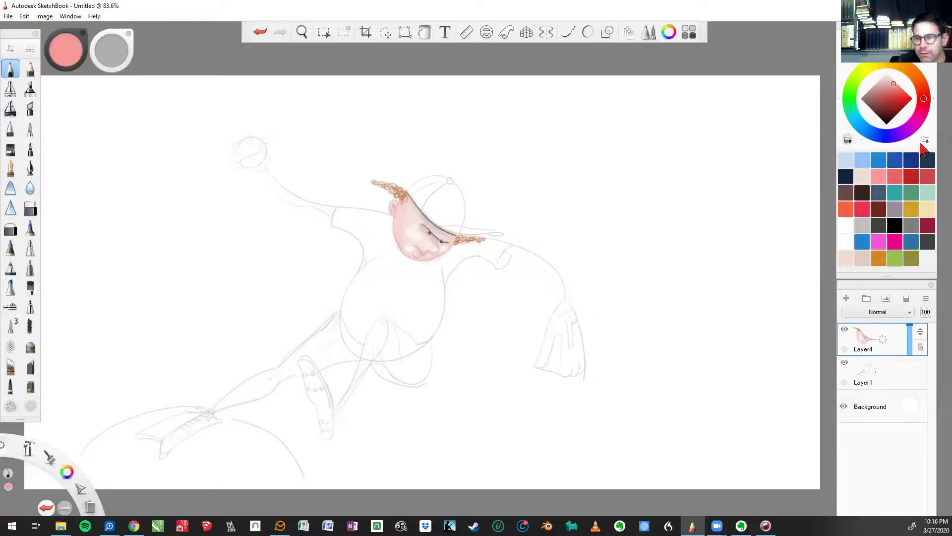
Step: Mix an orange-brown, store it in the colour swatches and draw both eyebrows above the eyes with it
click(908, 69)
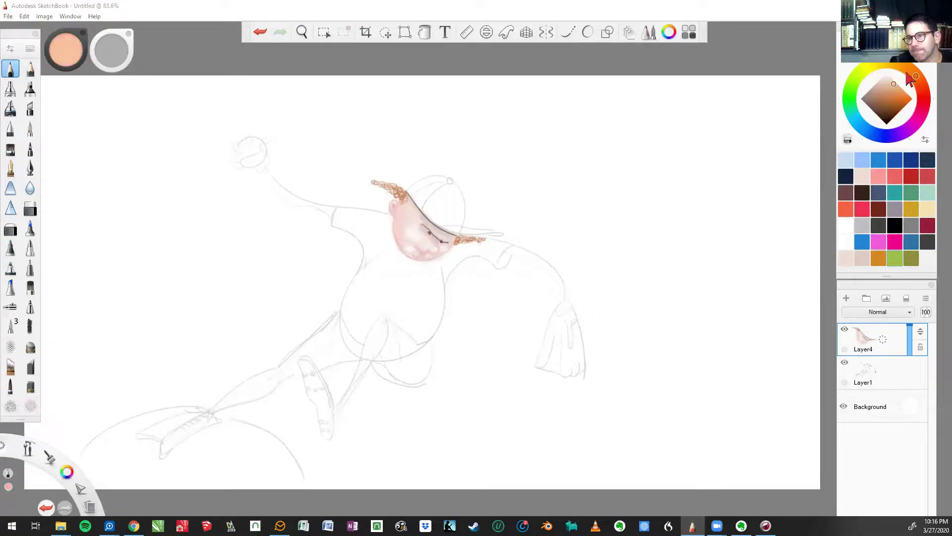
click(899, 110)
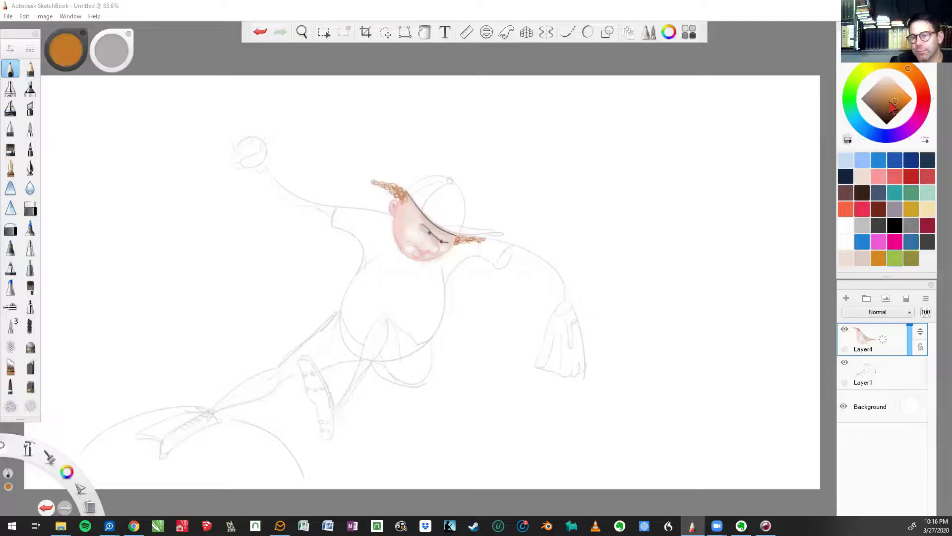
click(891, 96)
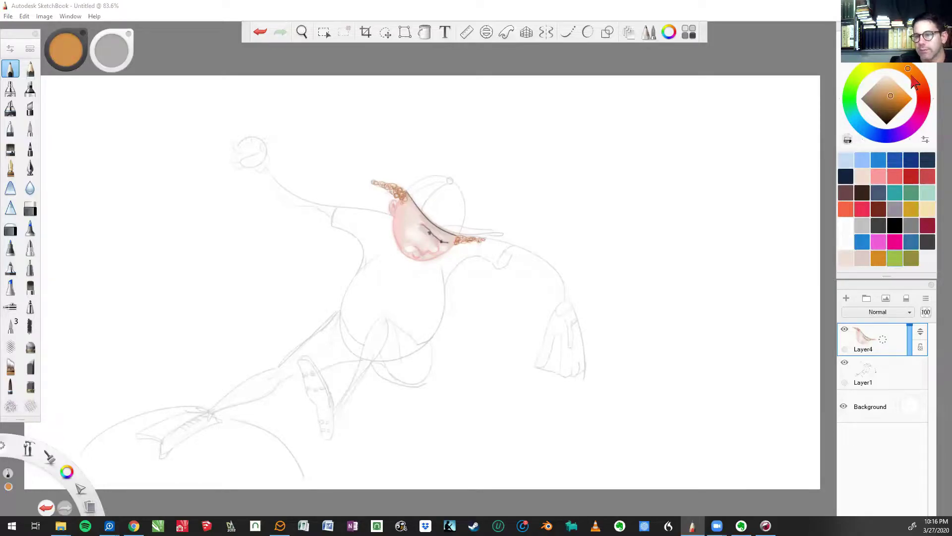
click(927, 258)
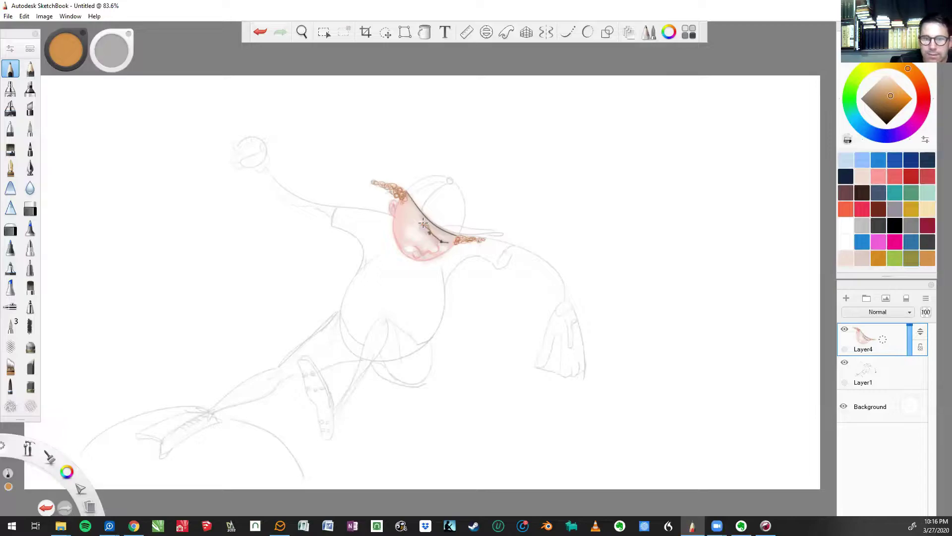
drag(423, 223, 440, 240)
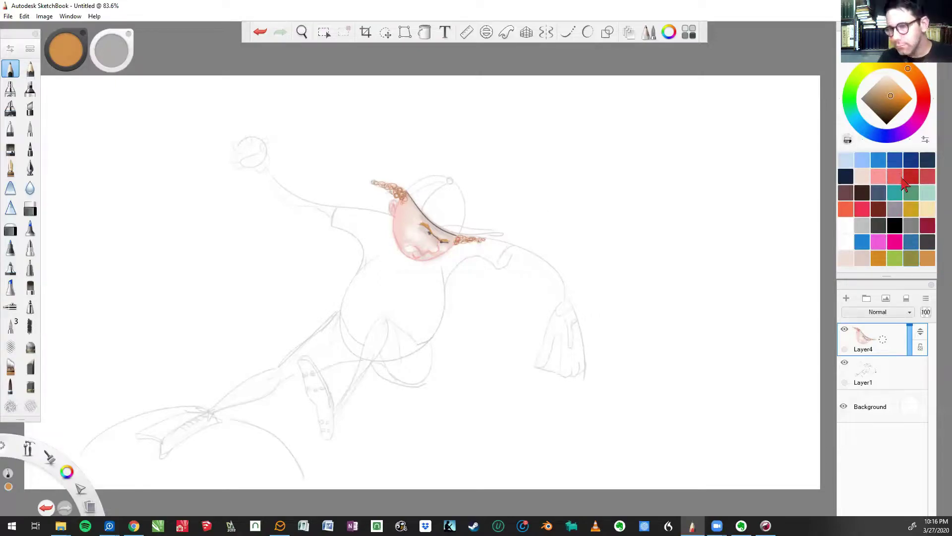
Step: Outline the small round open mouth in red, fill it with lighter red and choose salmon pink for the skin
click(926, 178)
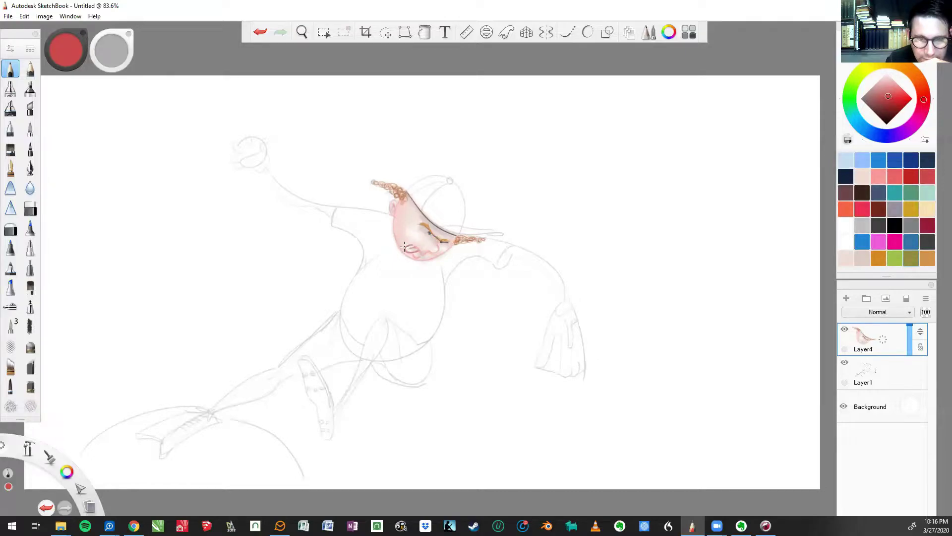
drag(403, 249, 412, 244)
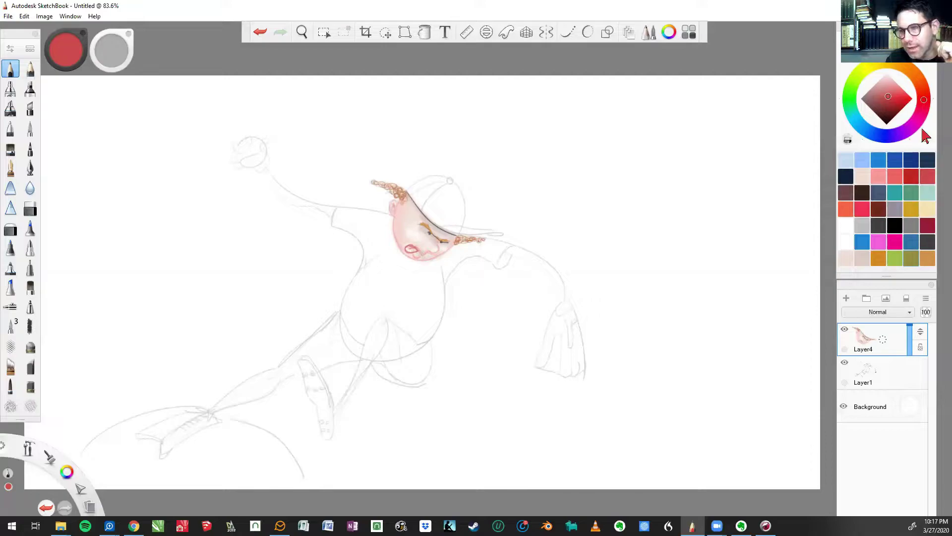
click(893, 180)
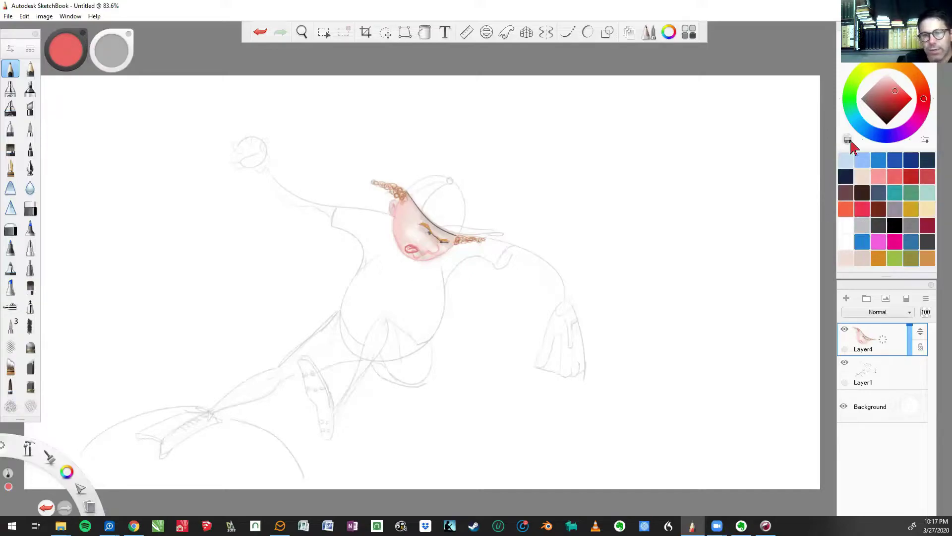
click(881, 180)
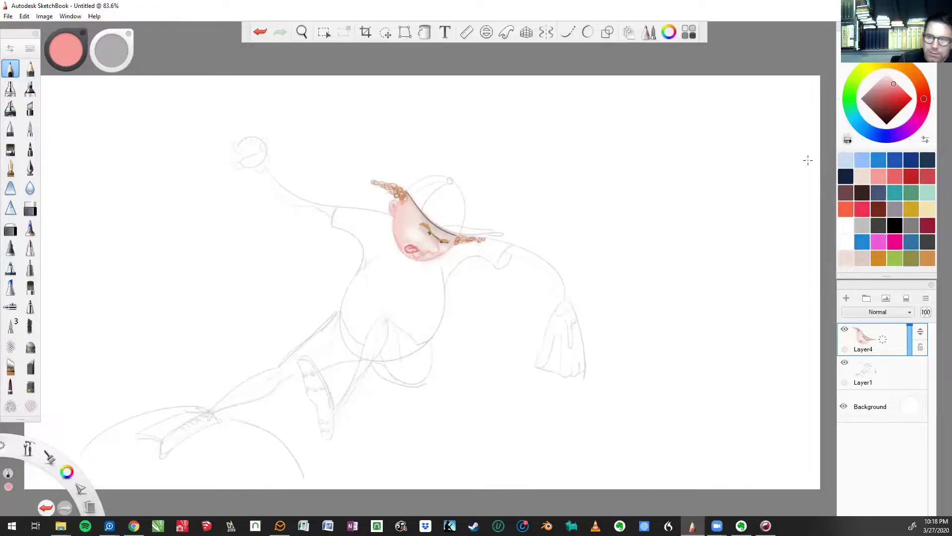
Step: Set the pencil to bright mid blue and turn on Predictive Stroke for outlining the cap
click(865, 243)
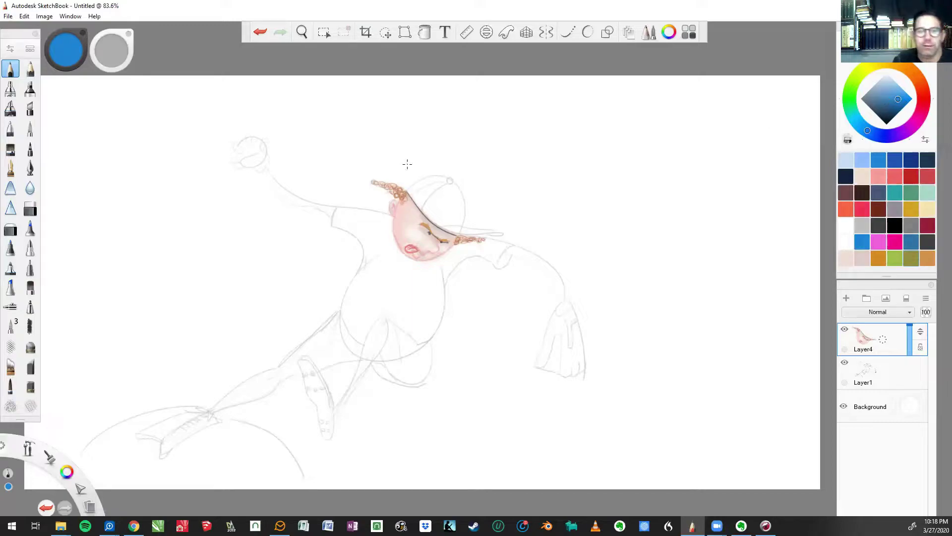
click(583, 32)
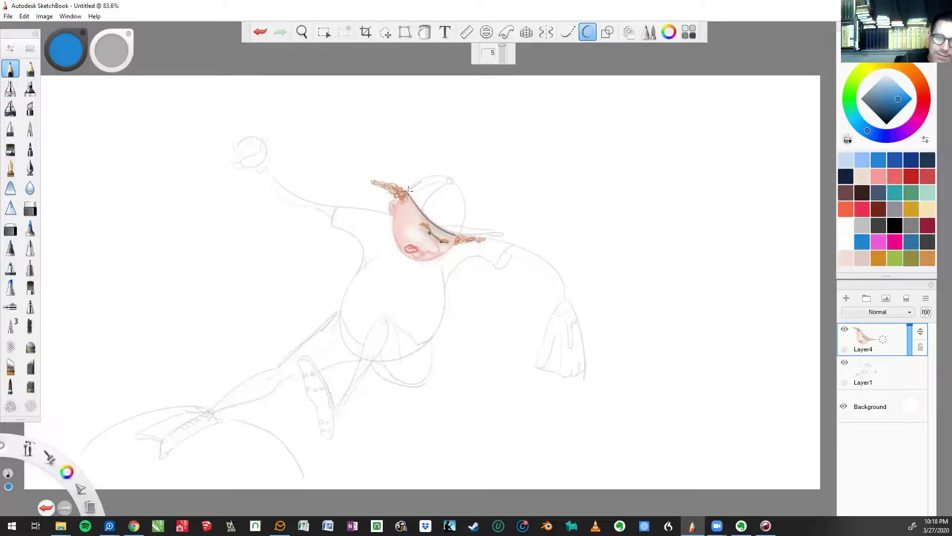
click(408, 190)
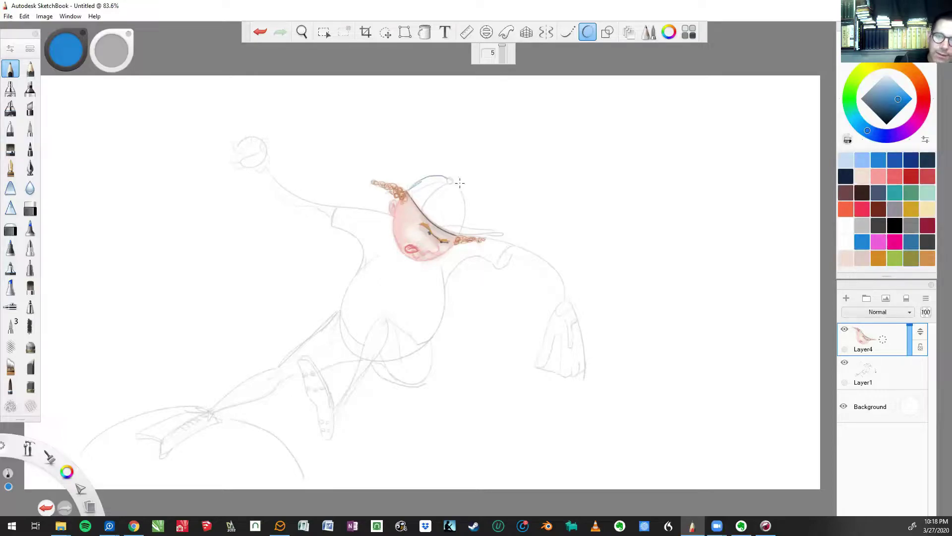
drag(452, 179, 462, 231)
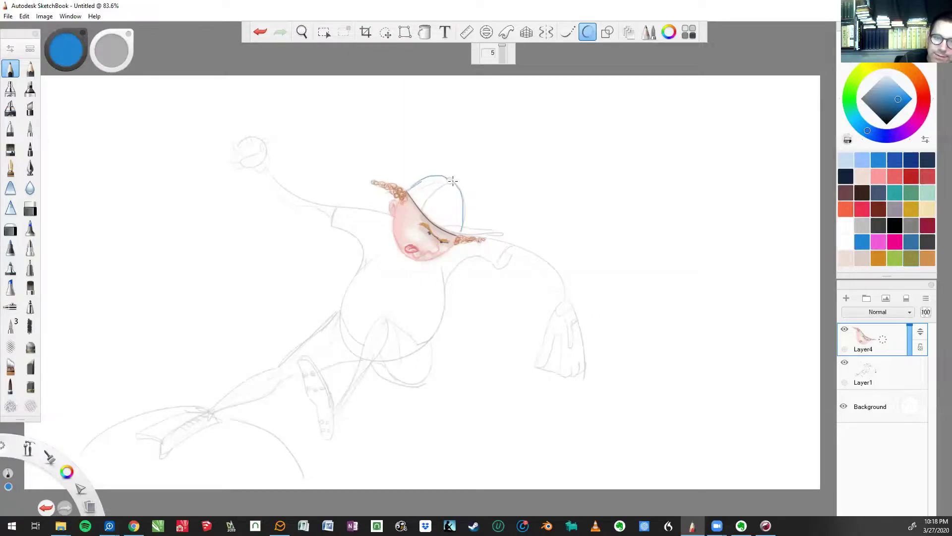
click(260, 32)
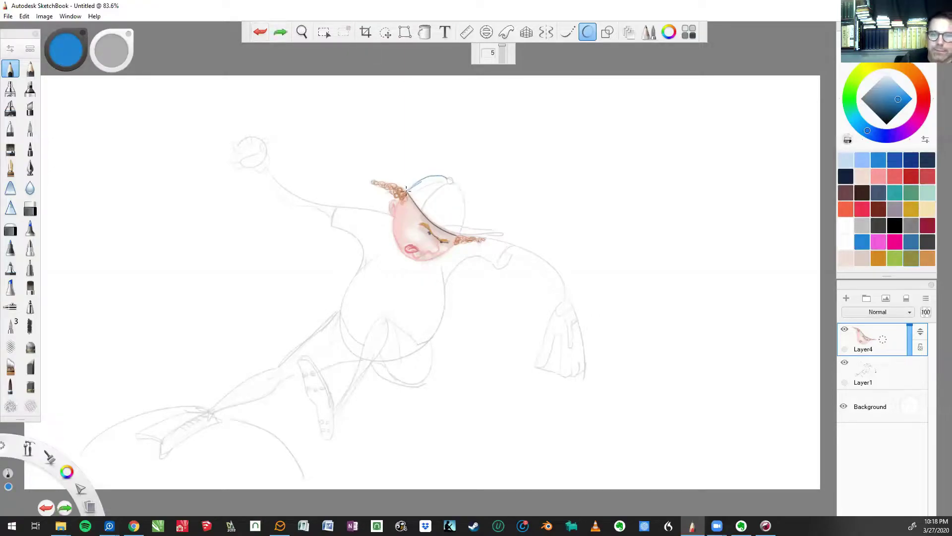
click(259, 32)
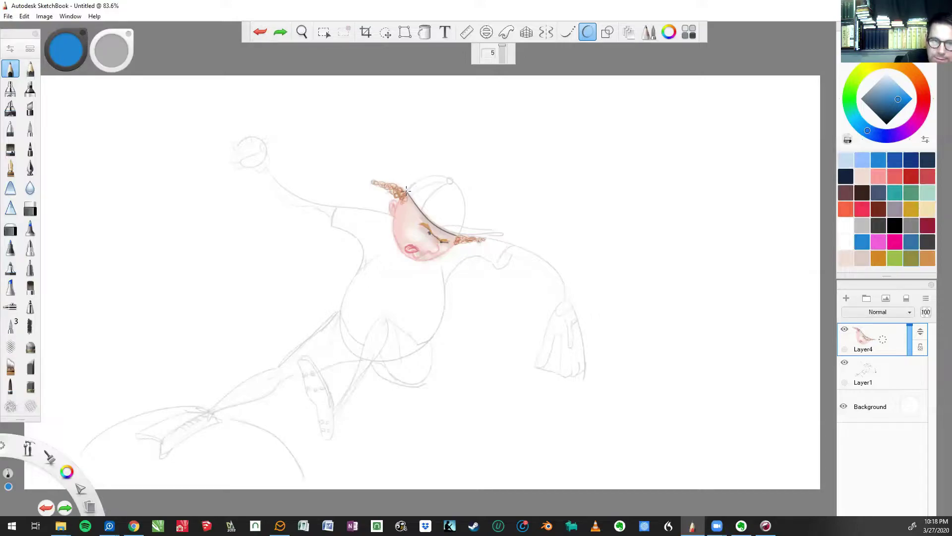
Step: Outline the cap's crown, brim, panel seam and round top button with smooth blue lines
drag(406, 190, 406, 192)
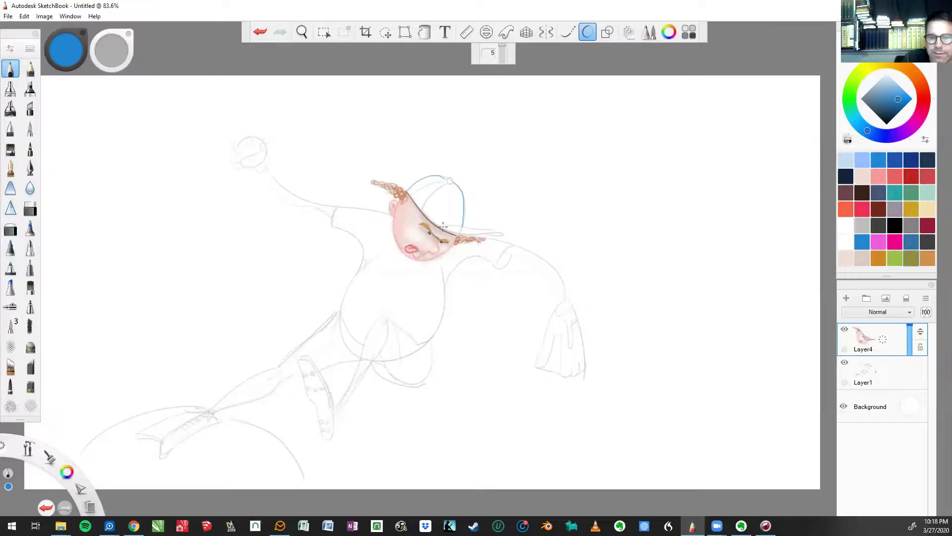
drag(464, 229, 493, 231)
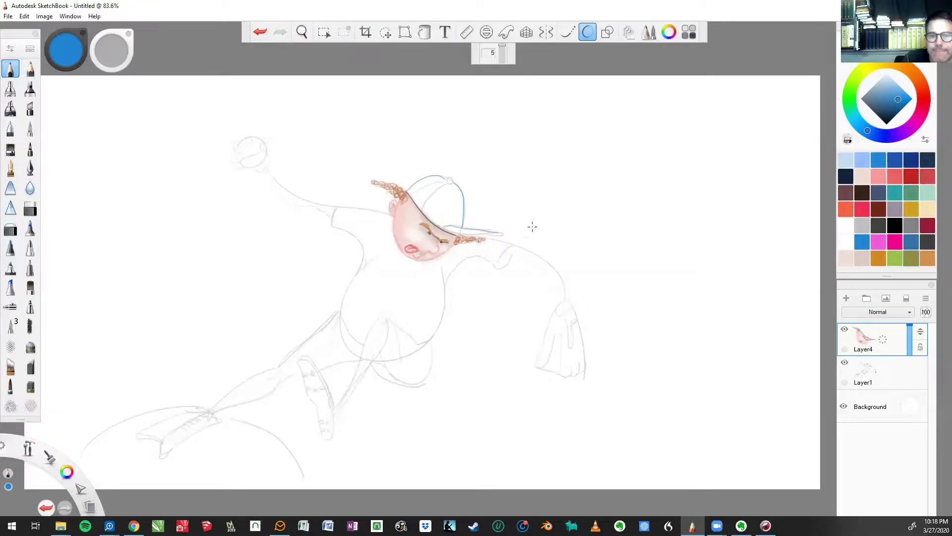
click(260, 31)
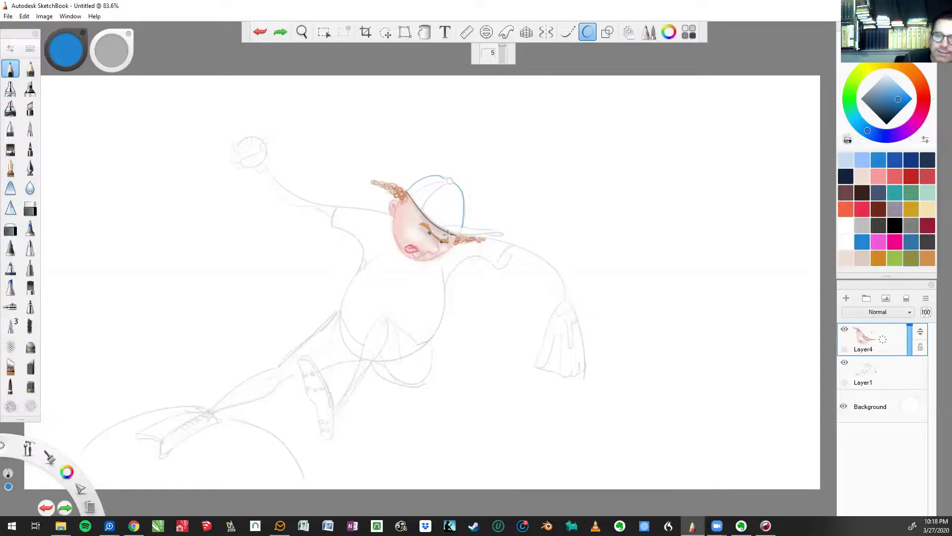
mouse_move(441, 228)
mouse_down()
mouse_move(481, 230)
mouse_move(493, 243)
mouse_up()
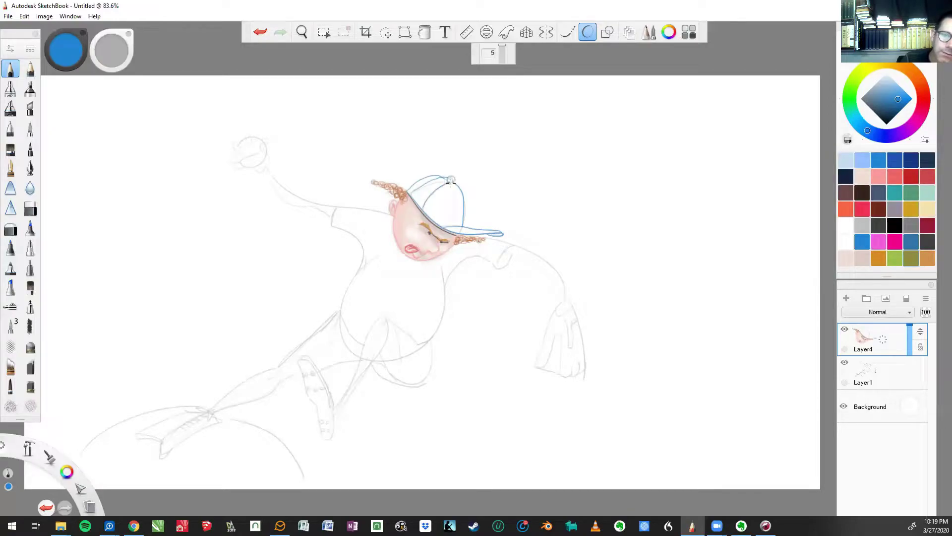
drag(447, 178, 450, 178)
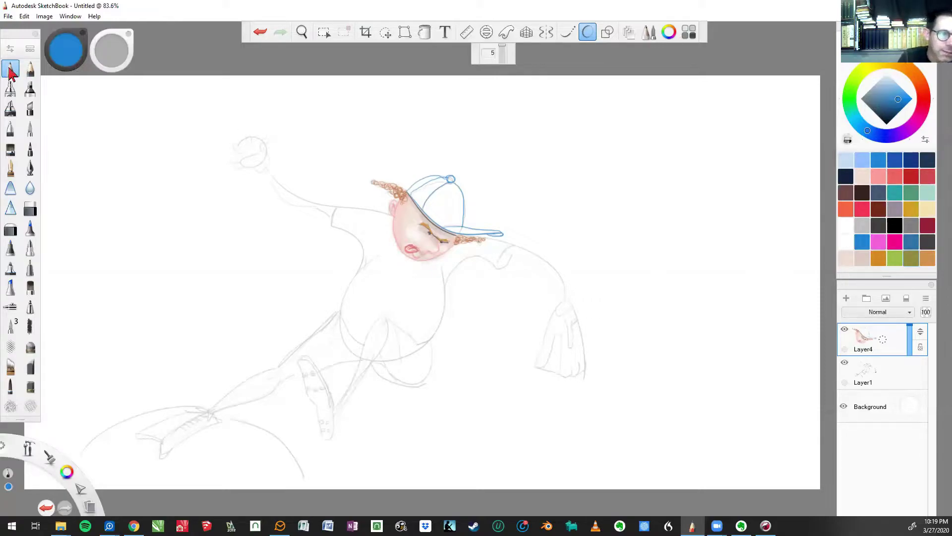
Step: Shade the cap's side panel and the edges of its front panel in soft blue pencil without Predictive Stroke
click(30, 71)
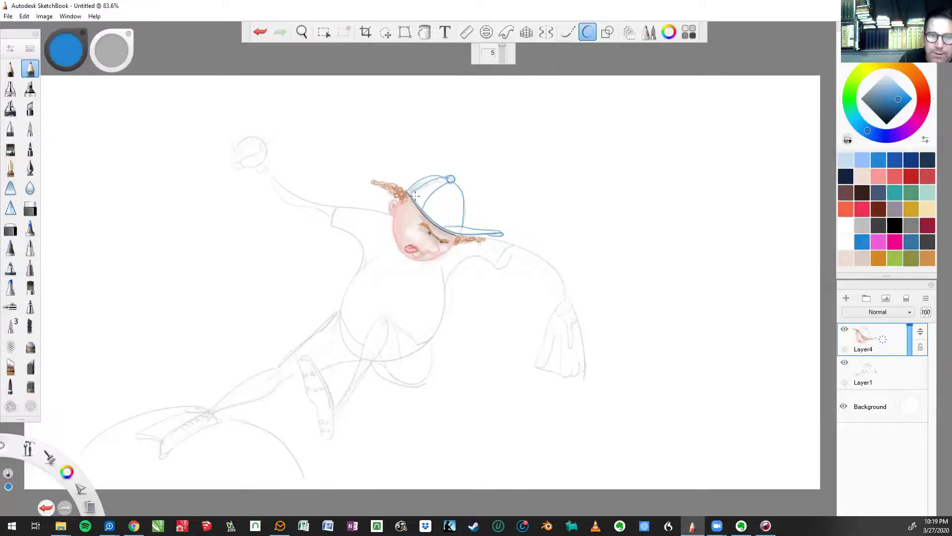
drag(416, 194, 434, 181)
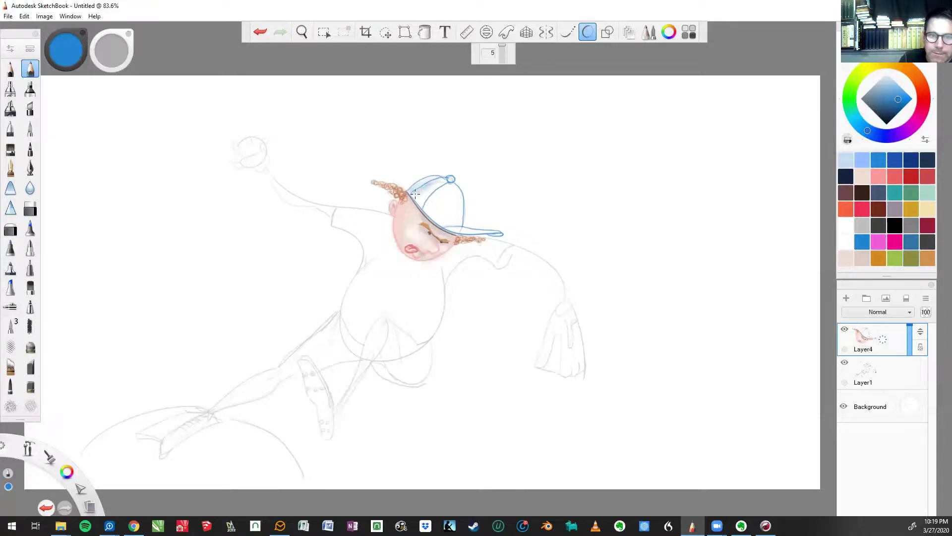
click(586, 42)
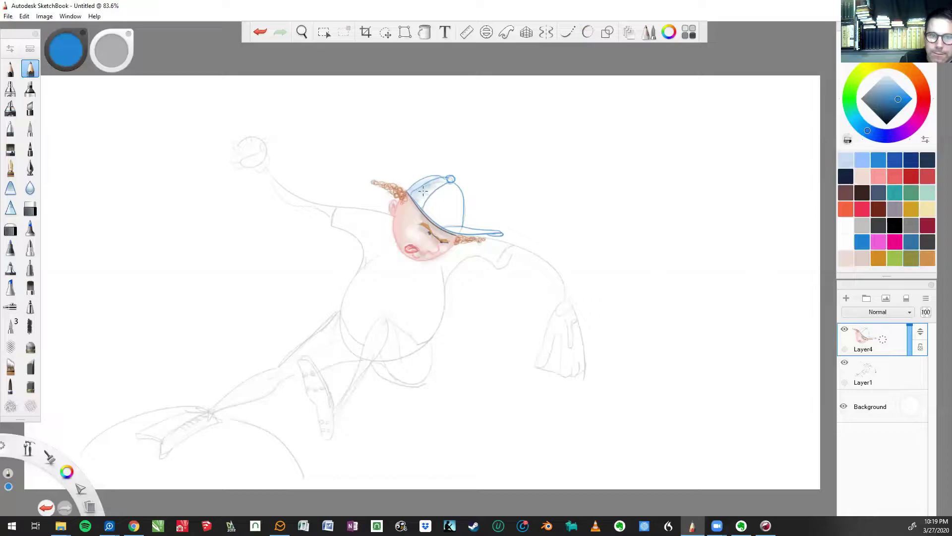
mouse_move(423, 191)
mouse_down()
mouse_move(428, 214)
mouse_move(445, 224)
mouse_up()
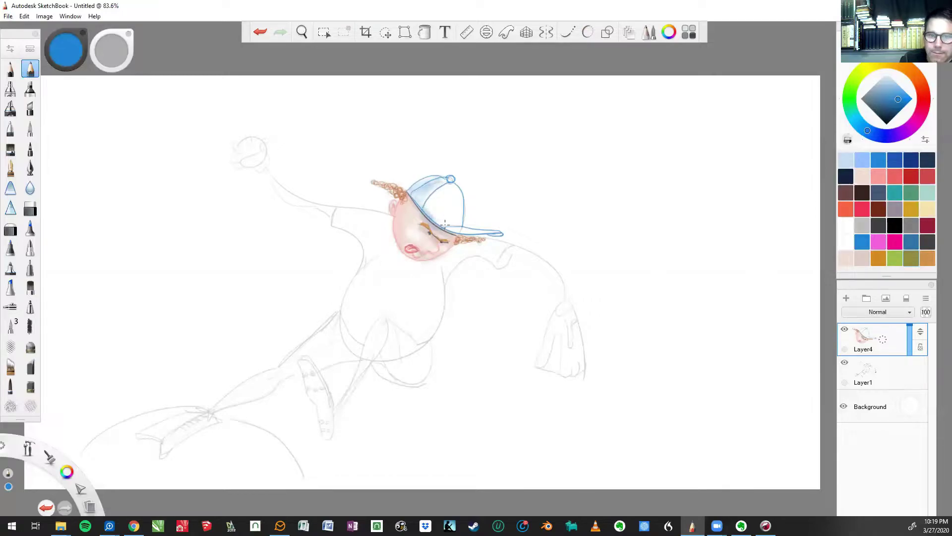
click(259, 32)
click(259, 33)
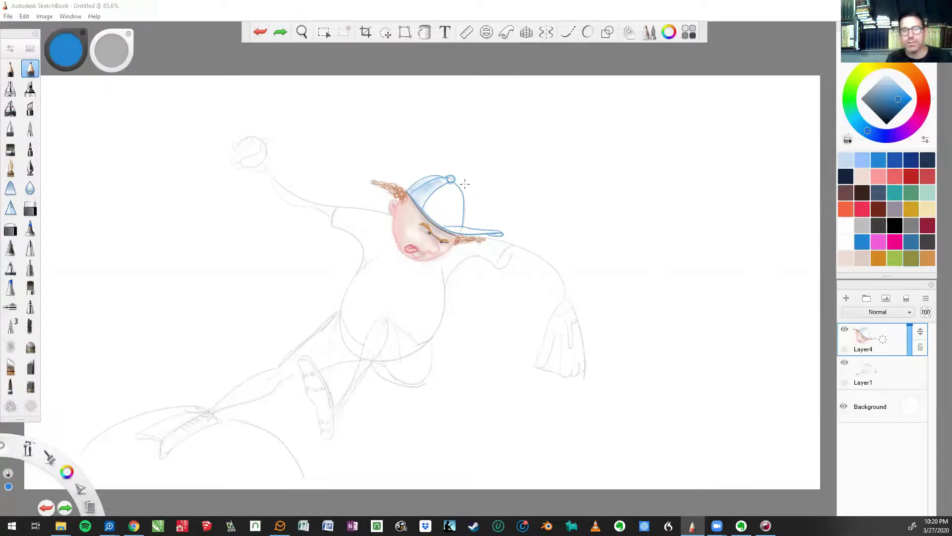
mouse_move(453, 188)
mouse_down()
mouse_move(457, 213)
mouse_move(457, 192)
mouse_move(458, 209)
mouse_move(450, 184)
mouse_move(439, 188)
mouse_up()
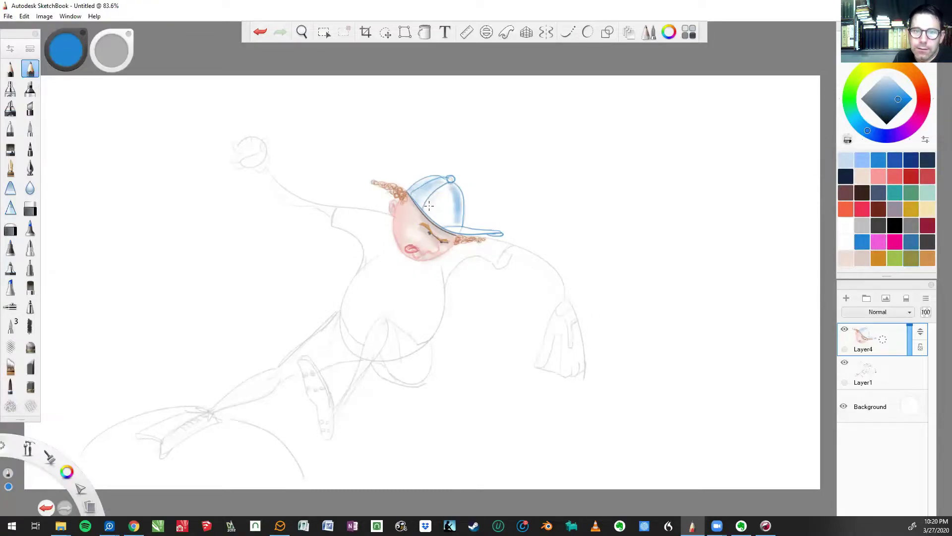
Step: Deepen the blue along the seam between the cap's side and front panels with the hard pencil
click(10, 70)
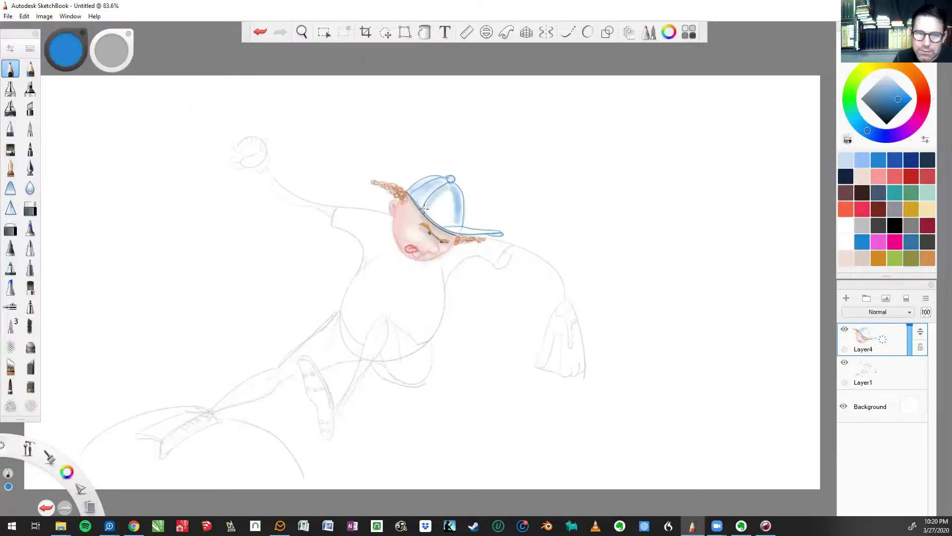
mouse_move(429, 203)
mouse_down()
mouse_move(435, 195)
mouse_move(423, 209)
mouse_up()
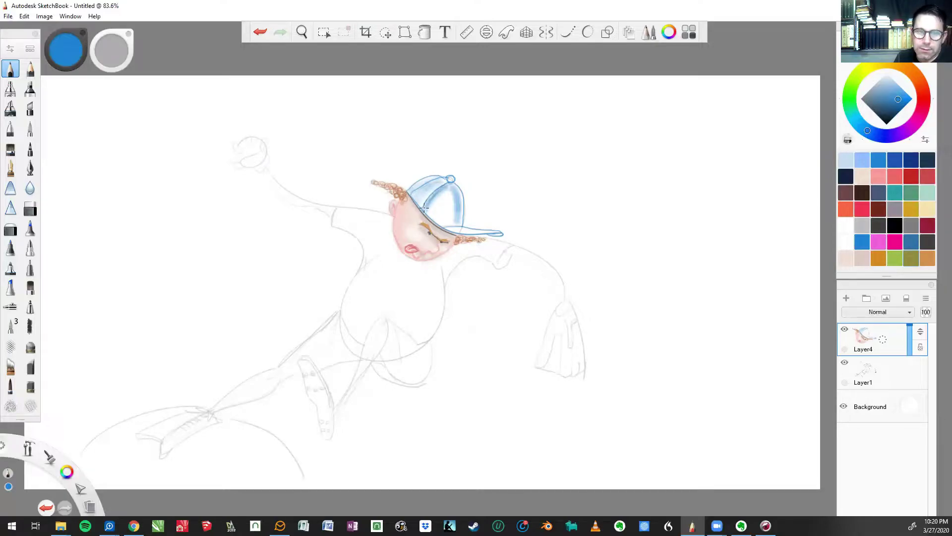
click(10, 247)
click(380, 195)
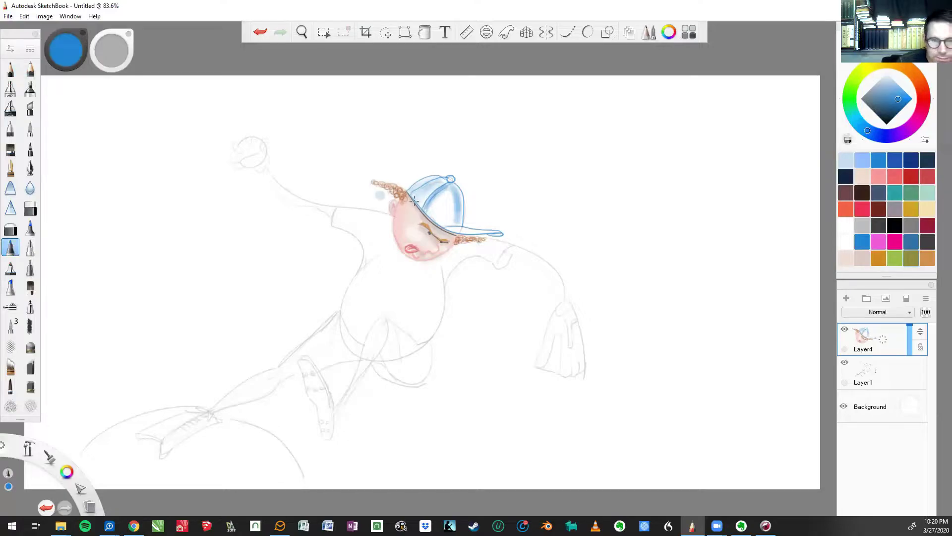
key(ctrl+z)
Step: Try other brushes on the cap, fill its crown and brim with mid-blue pencil strokes, and smooth the fill with the soft pencil
click(30, 227)
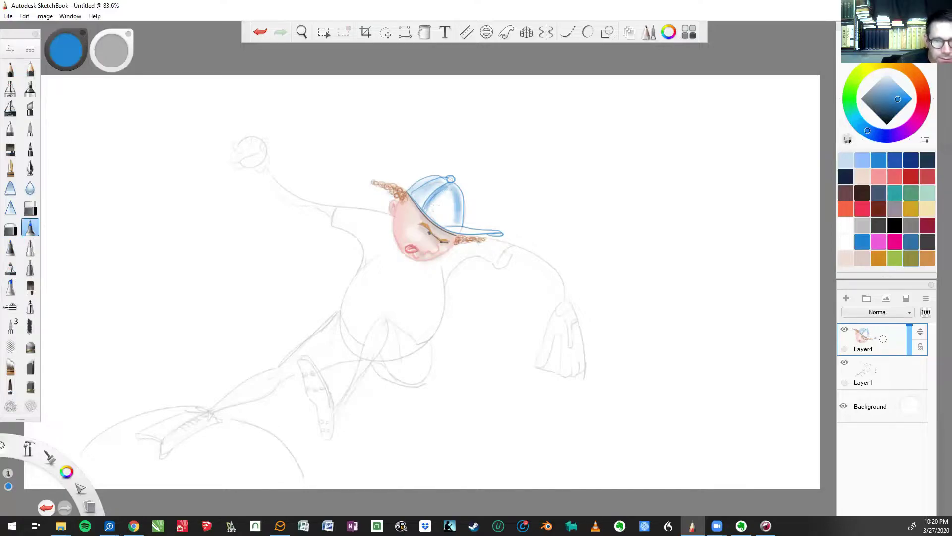
drag(429, 211, 442, 191)
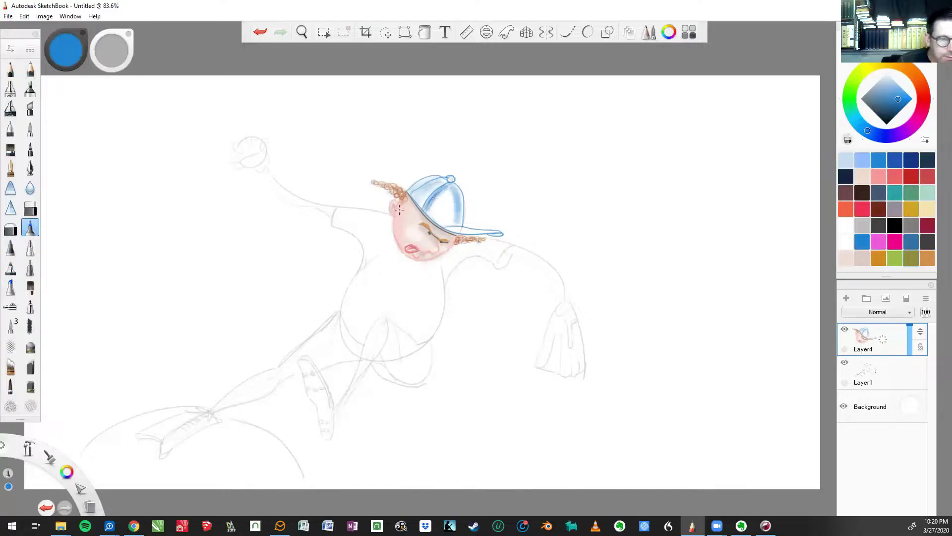
click(9, 287)
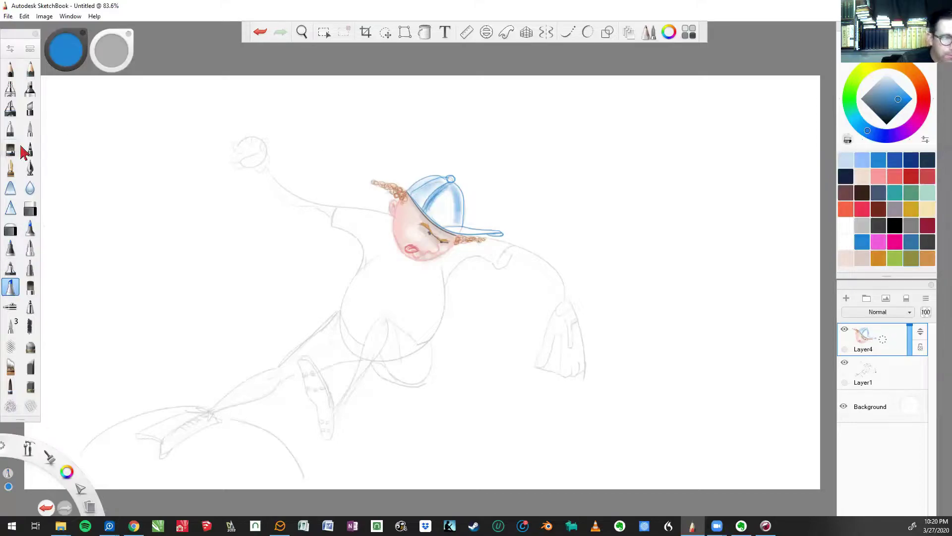
click(30, 88)
mouse_move(436, 201)
mouse_down()
mouse_move(460, 184)
mouse_move(457, 197)
mouse_move(414, 193)
mouse_move(429, 207)
mouse_move(454, 191)
mouse_move(450, 226)
mouse_move(446, 204)
mouse_up()
key(b)
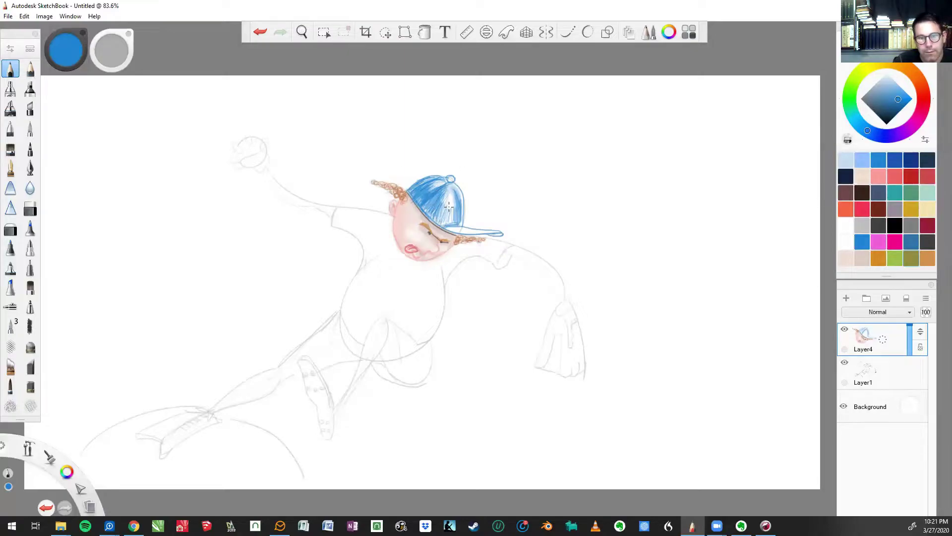
mouse_move(440, 219)
mouse_down()
mouse_move(453, 206)
mouse_move(456, 218)
mouse_move(453, 195)
mouse_up()
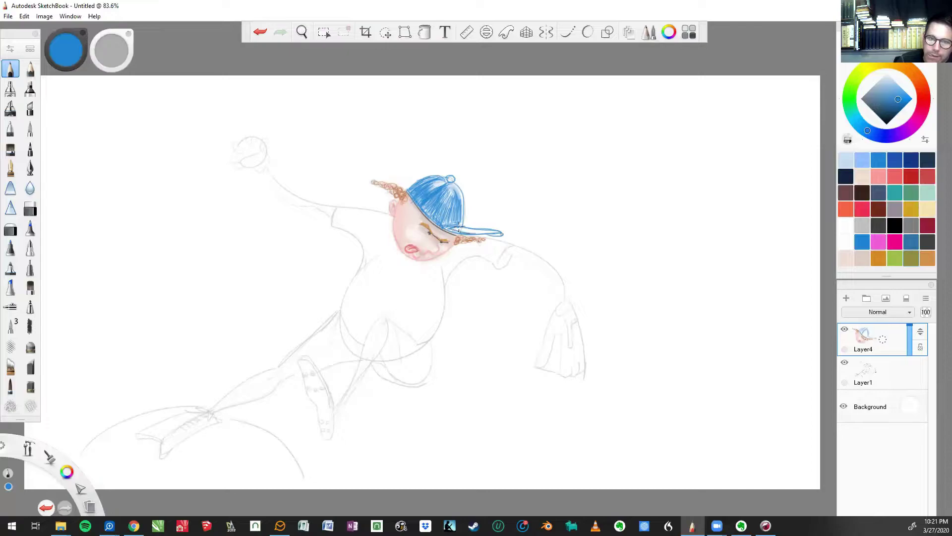
drag(460, 231, 480, 232)
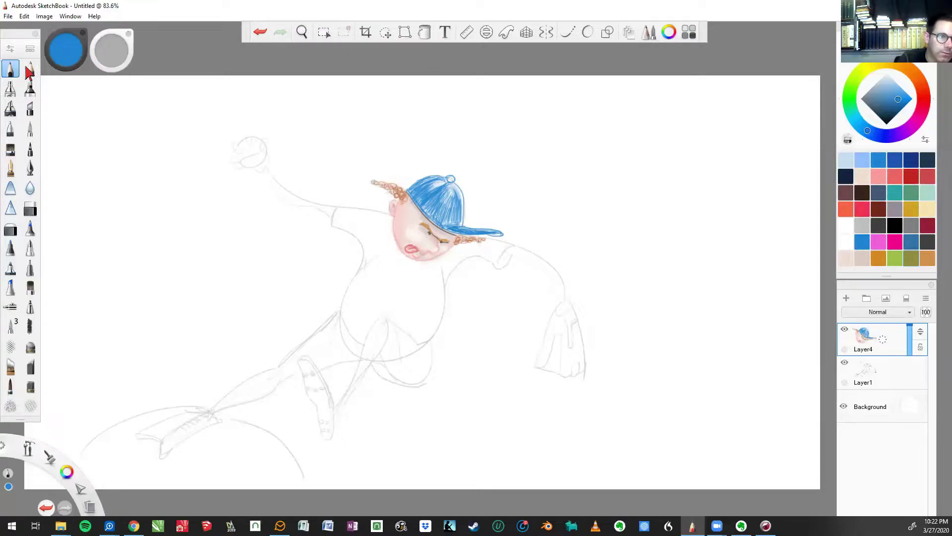
click(30, 68)
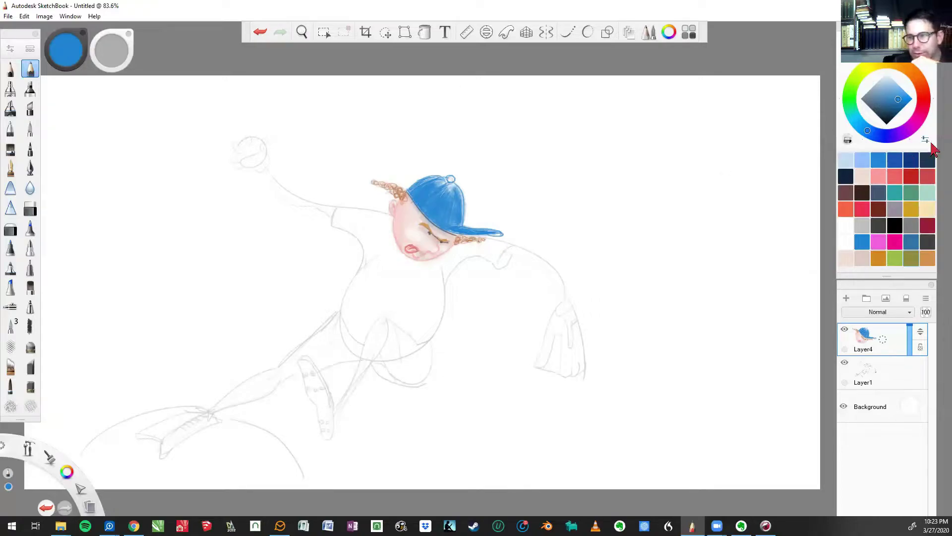
Step: Shade the cap's edges, seam and brim in dark navy and add light blue highlights to the crown
click(927, 160)
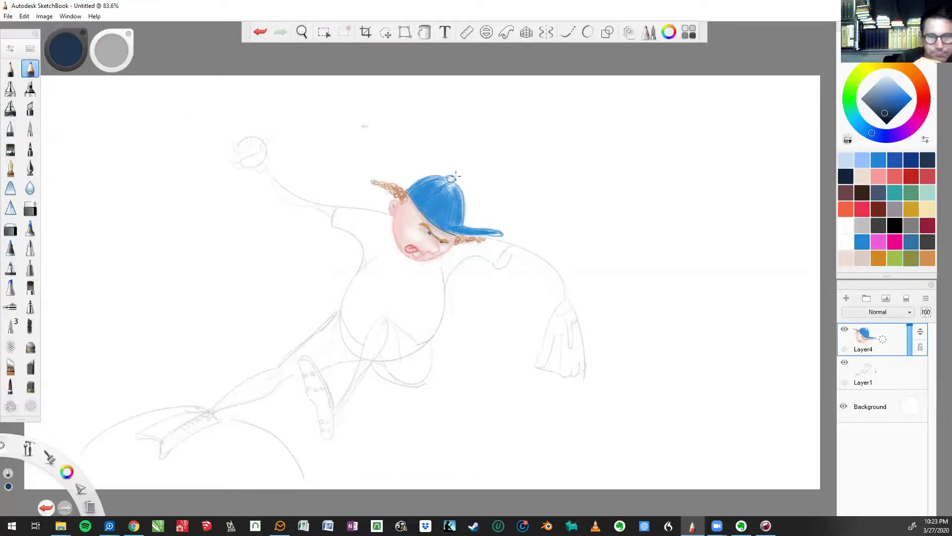
click(10, 70)
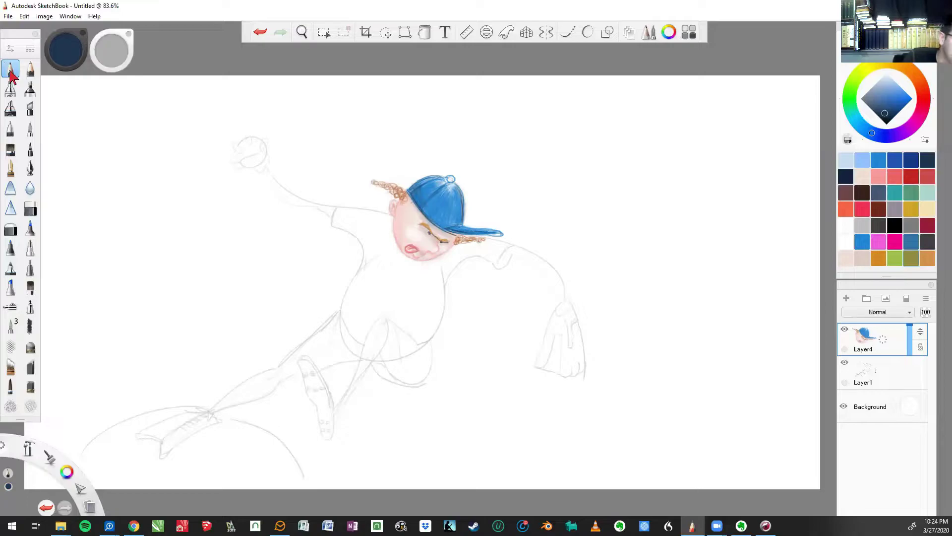
click(30, 69)
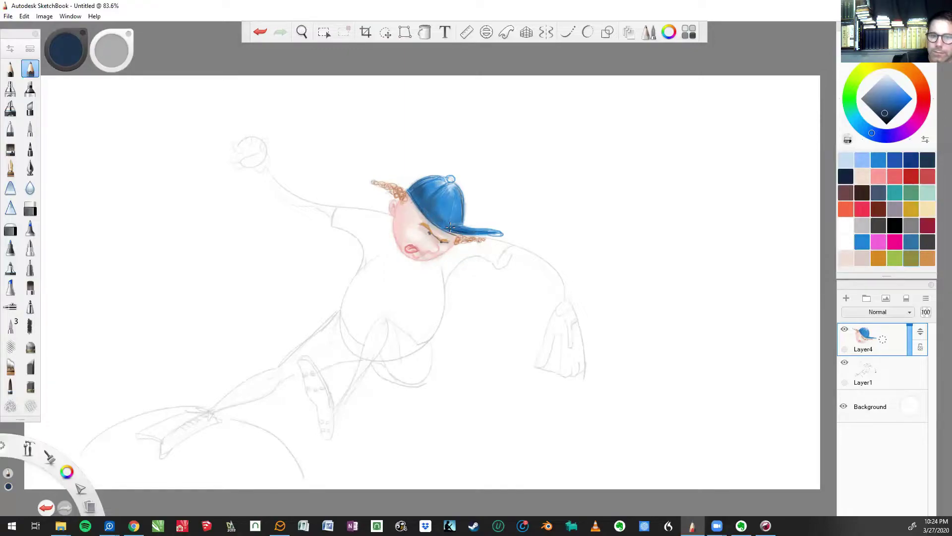
drag(450, 227, 450, 227)
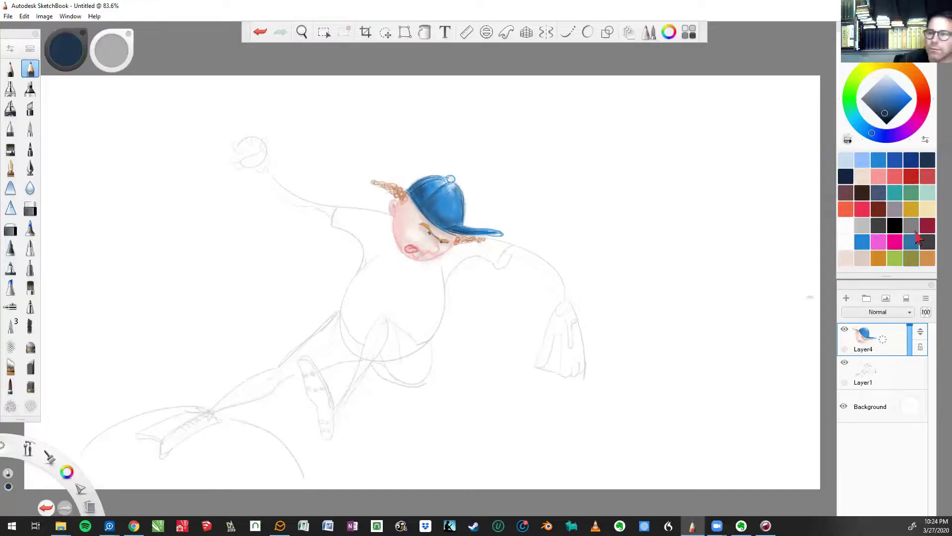
click(863, 159)
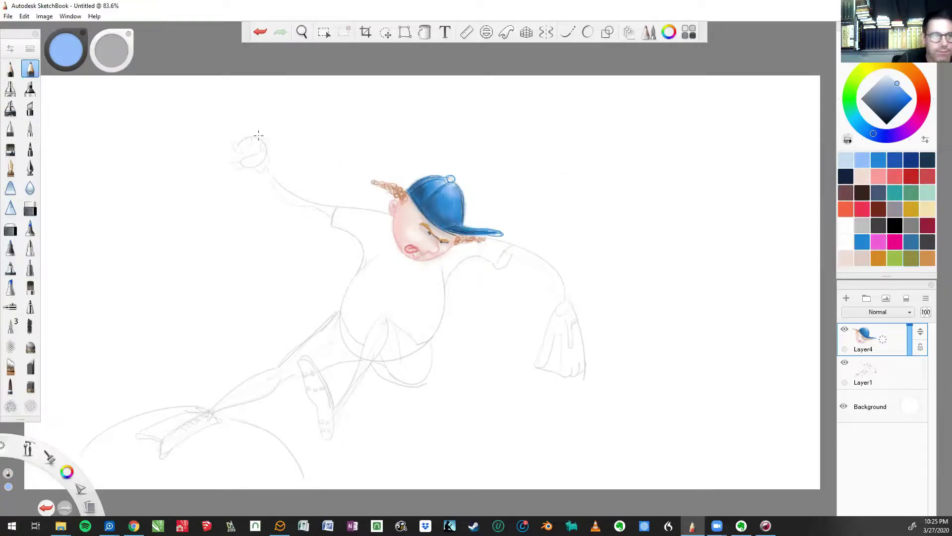
click(10, 70)
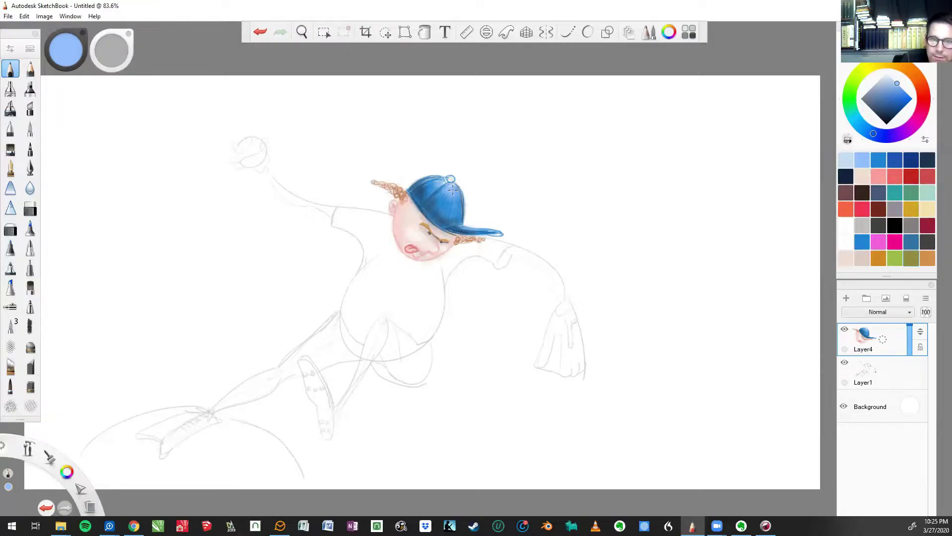
Step: Brighten the cheek and face with soft pencil strokes in pale peach and white
click(895, 209)
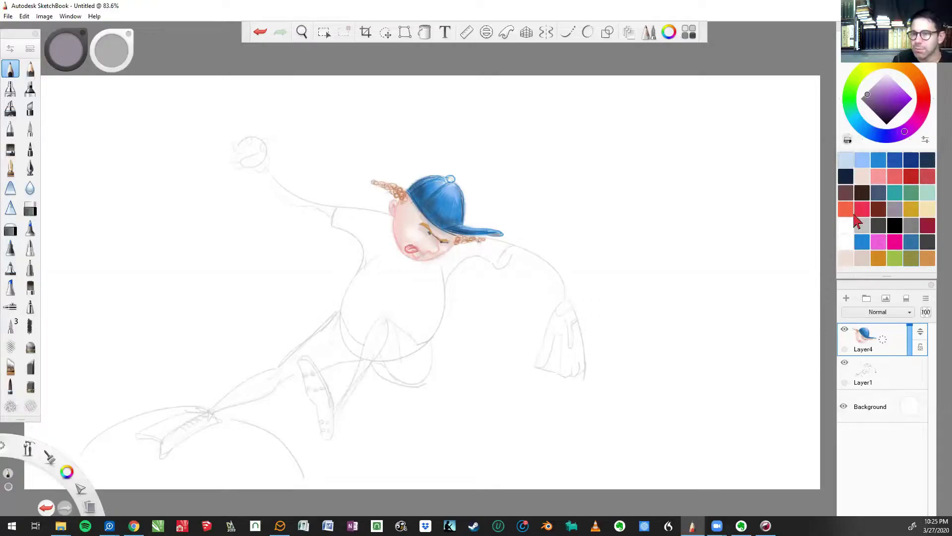
click(861, 260)
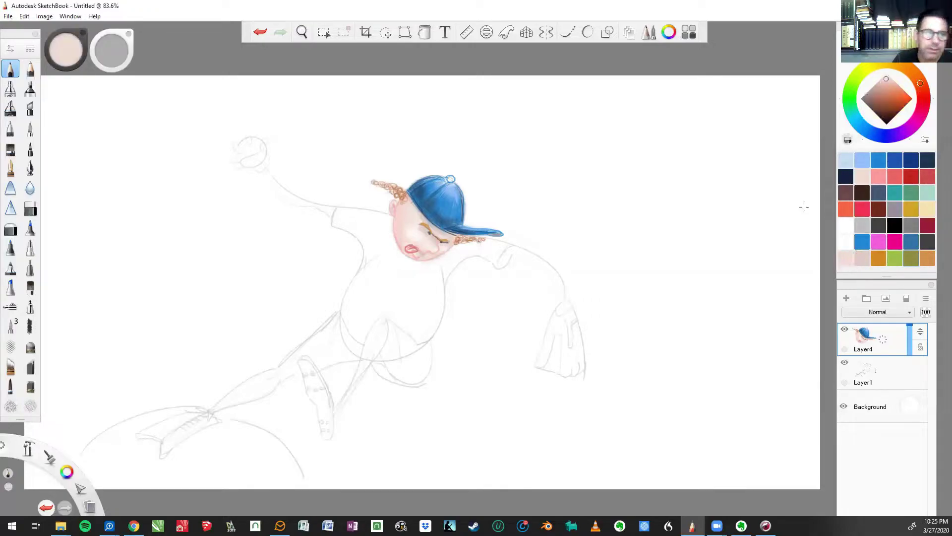
click(30, 68)
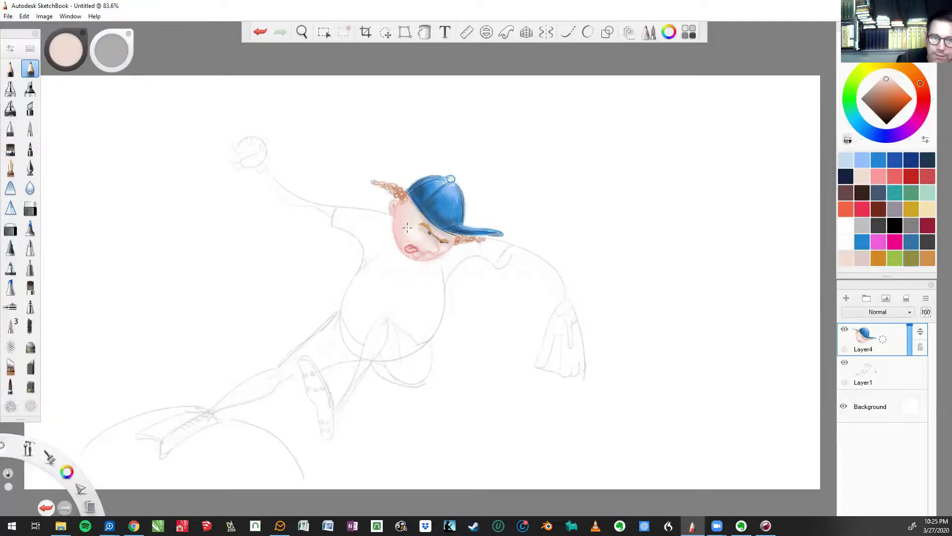
click(845, 225)
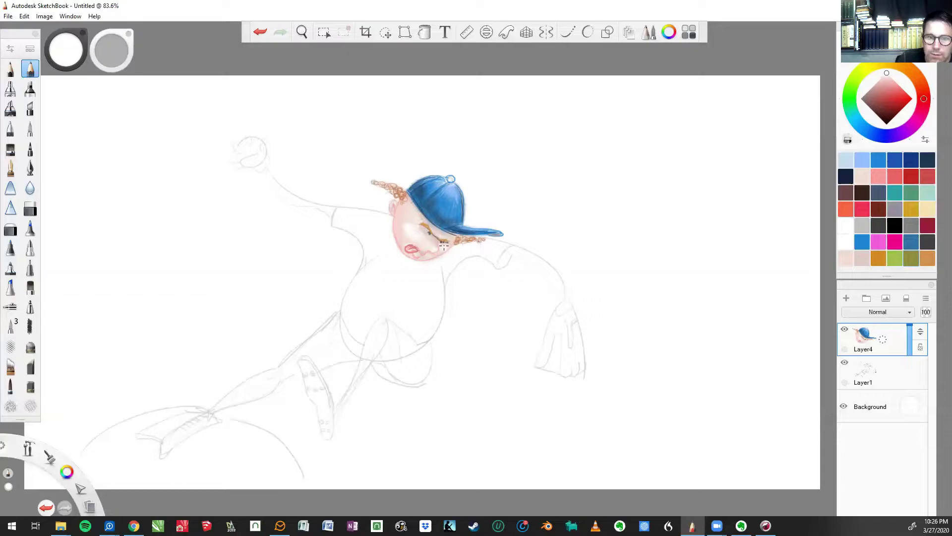
Step: Mix a muted greyish pink and shade the eye area of the face beneath the cap's brim
click(878, 176)
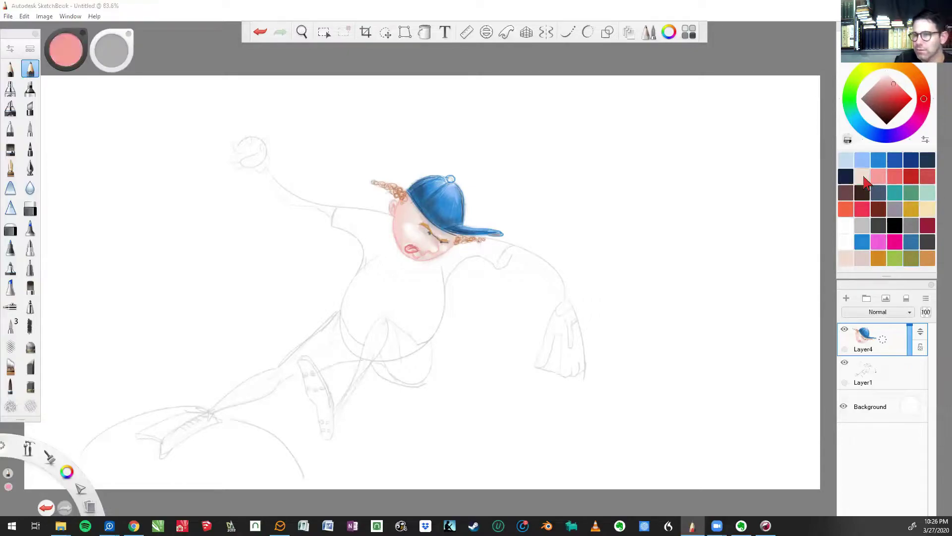
click(861, 258)
click(861, 260)
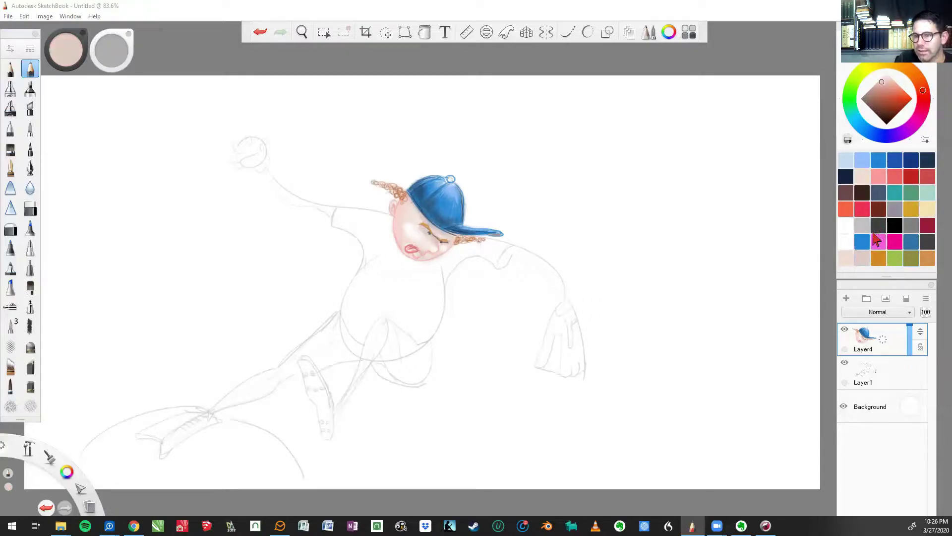
click(873, 87)
click(874, 90)
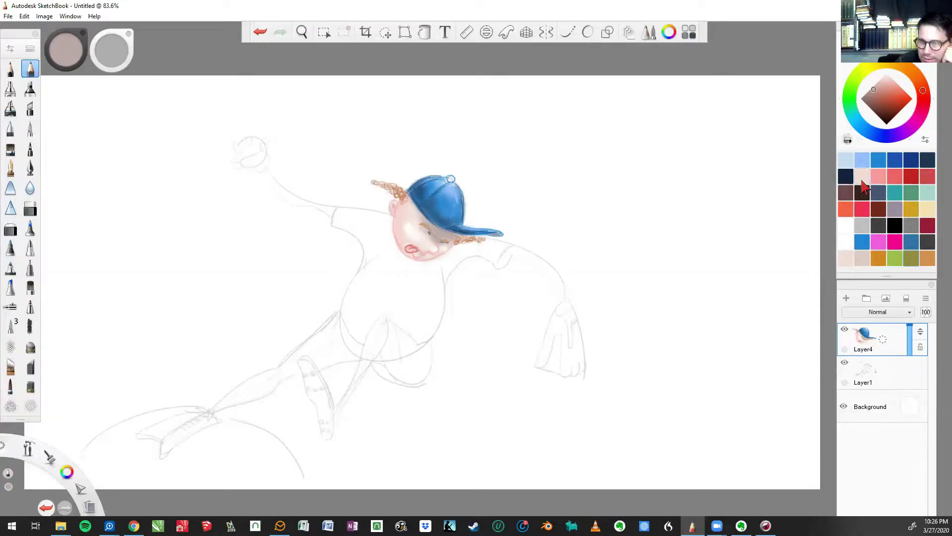
Step: Colour both arms and the exposed finger on the glove with a pale peach base in hard pencil
click(850, 259)
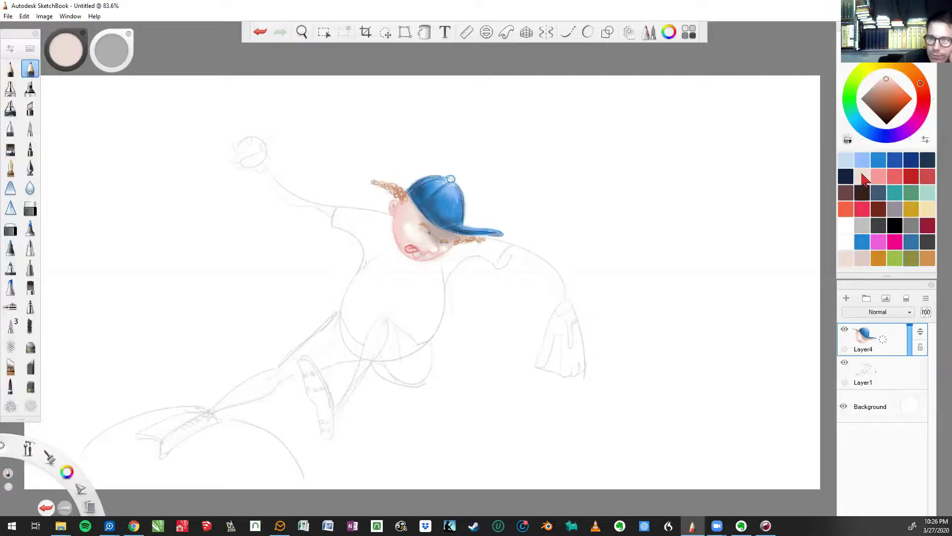
click(11, 70)
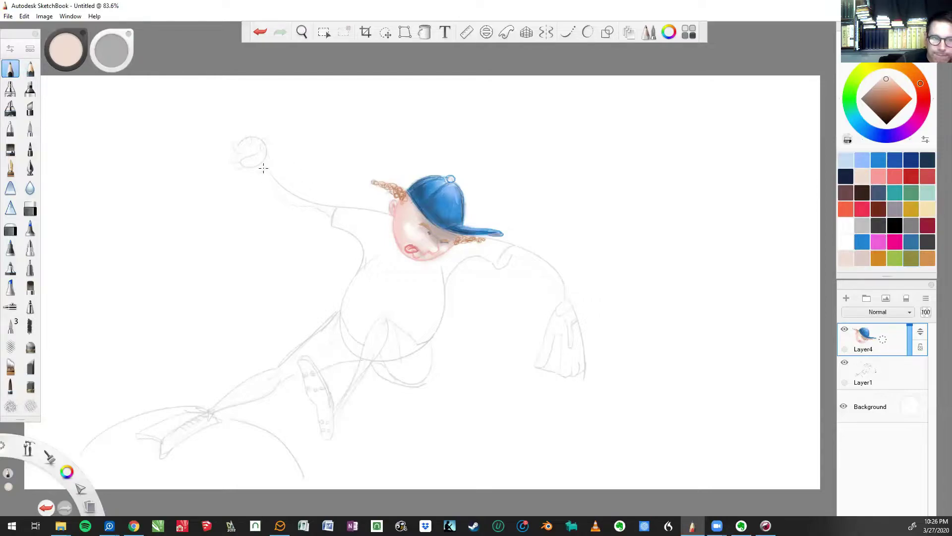
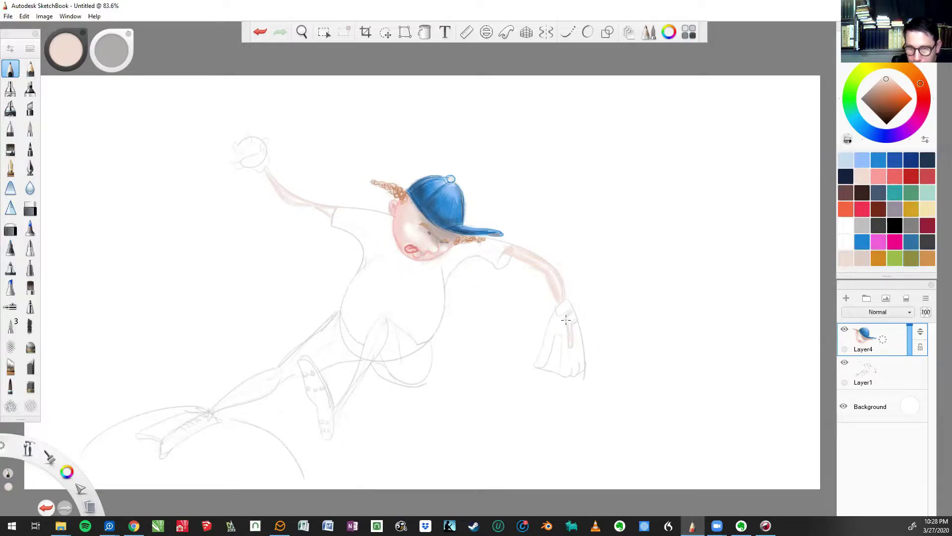
Step: Outline the gloved arm in salmon pink using Predictive Stroke and deepen its shading with Predictive Stroke off
click(878, 178)
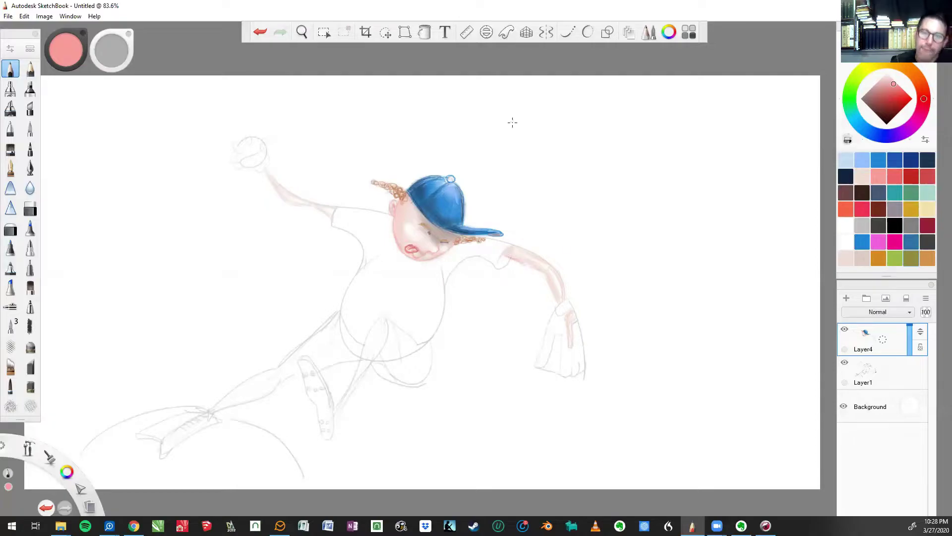
click(261, 32)
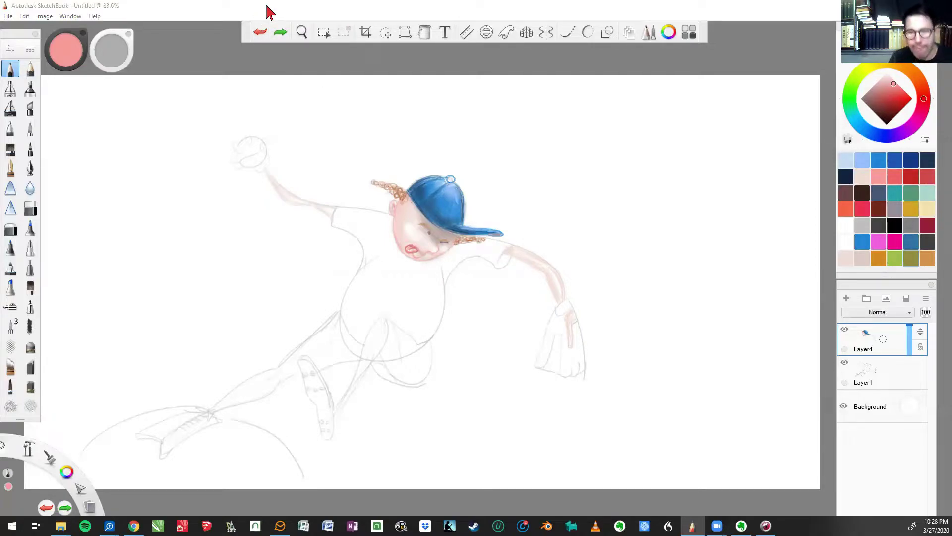
click(588, 32)
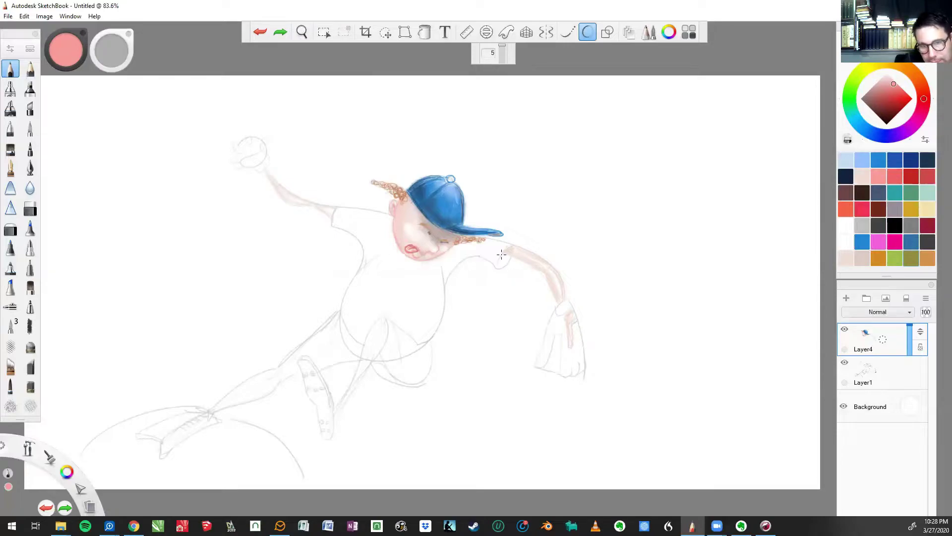
drag(501, 255, 543, 256)
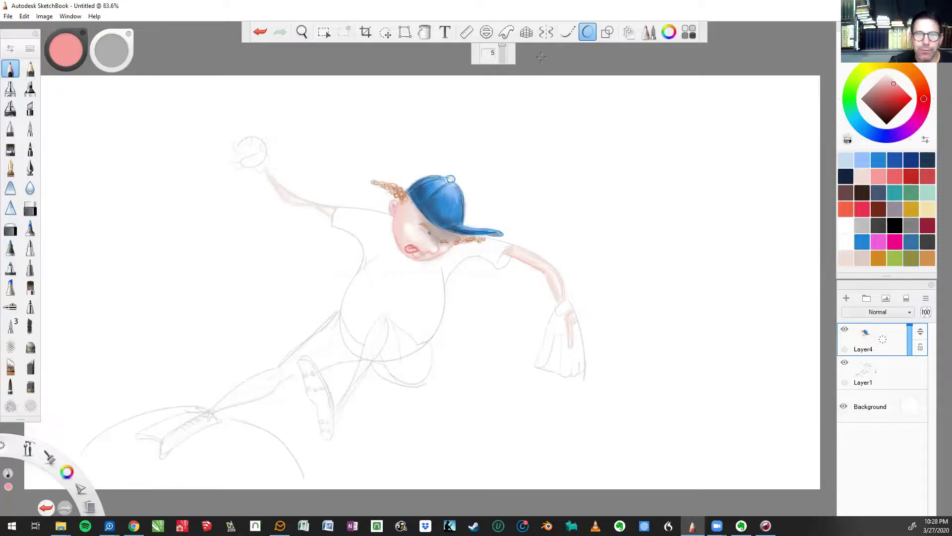
click(260, 32)
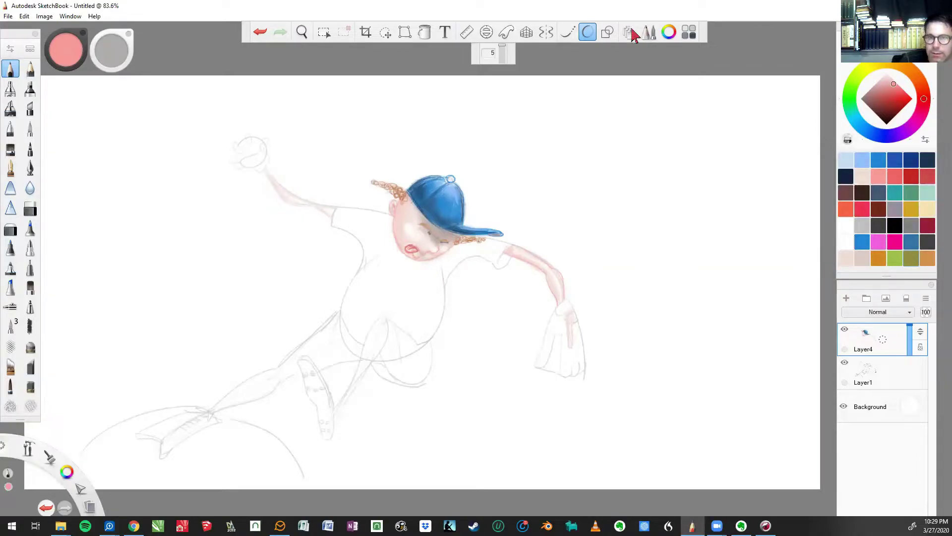
click(591, 31)
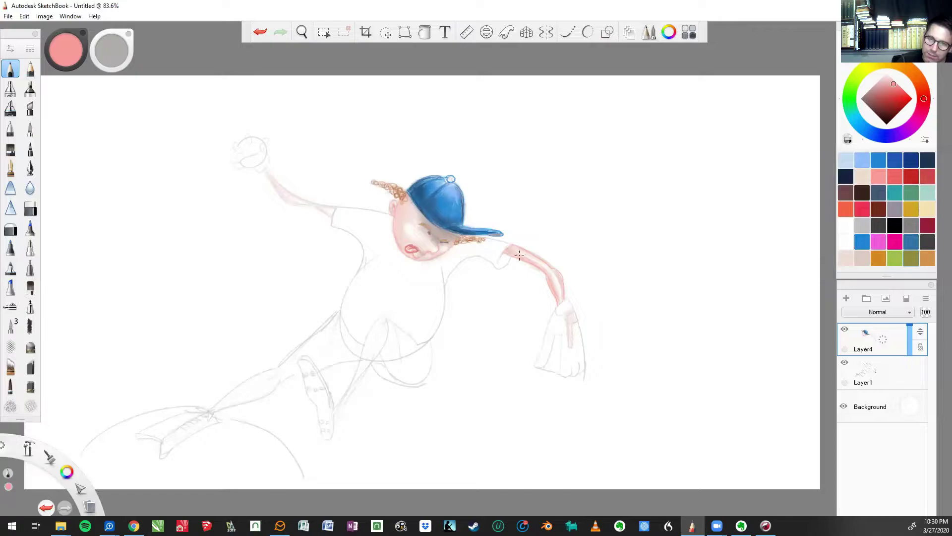
Step: Blend the gloved arm's shading with pale peach and white pencil strokes, and undo a trial tint of pale yellow
click(863, 177)
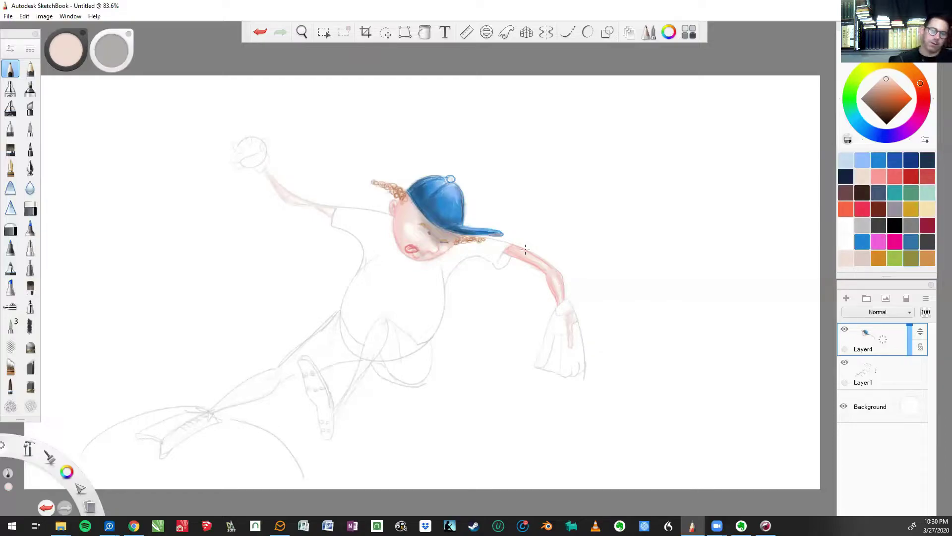
click(29, 68)
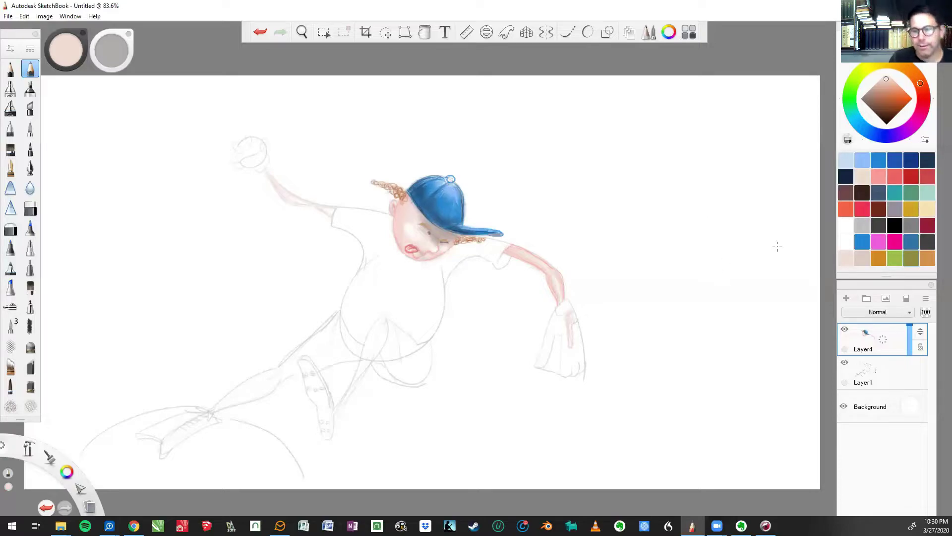
click(845, 229)
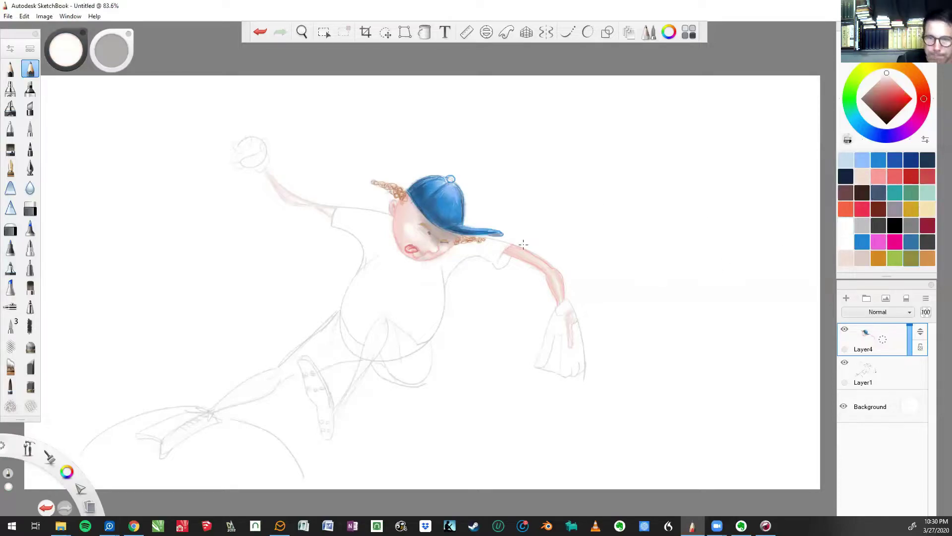
click(928, 209)
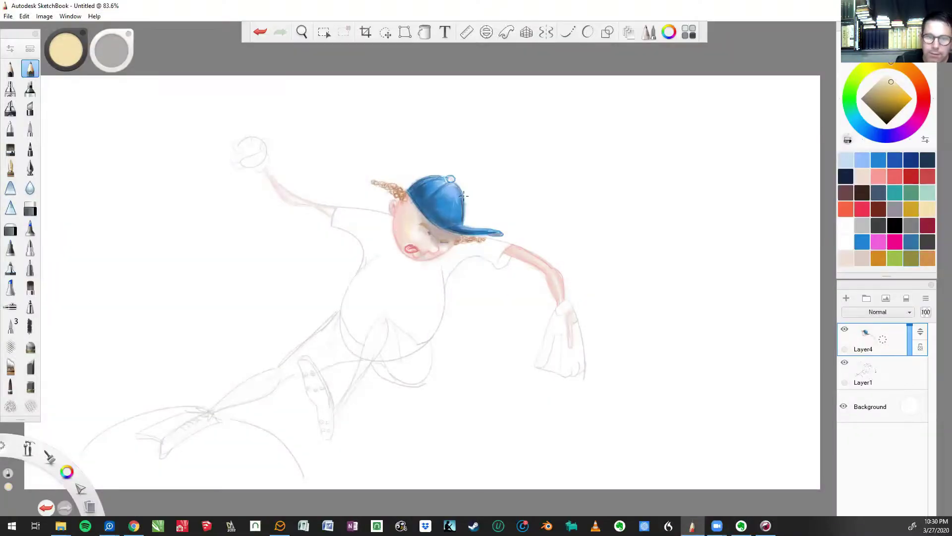
click(260, 33)
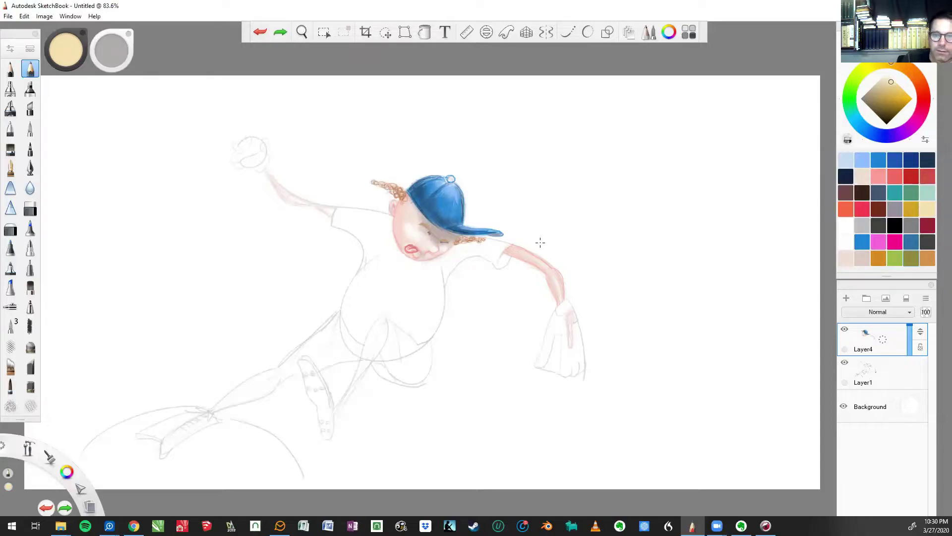
Step: Mix a very pale pink from white and highlight the gloved arm with it, in soft pencil and hard pencil
click(846, 230)
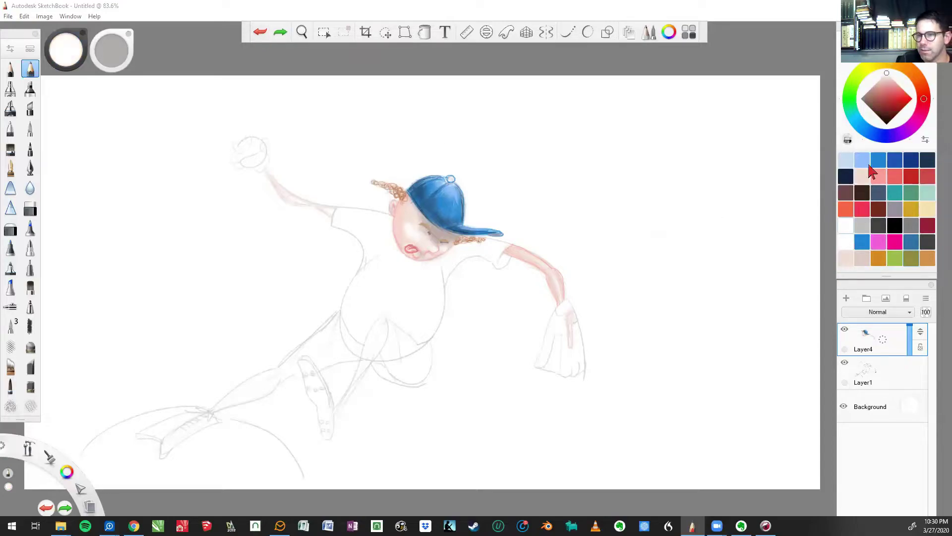
click(887, 80)
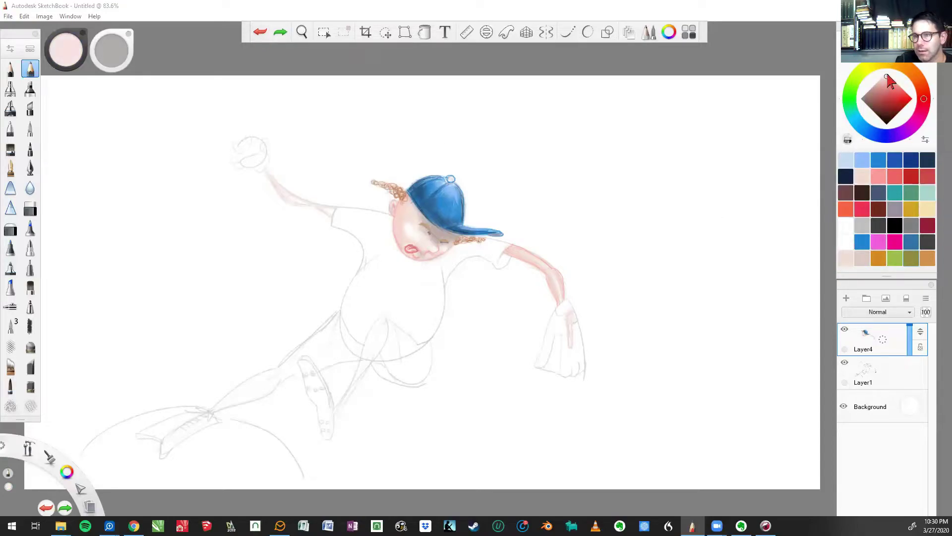
click(887, 74)
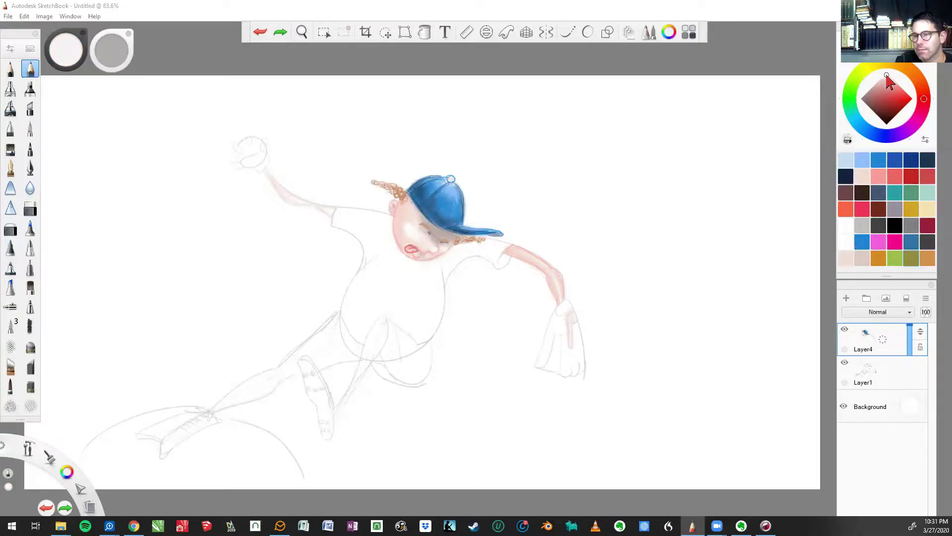
click(888, 77)
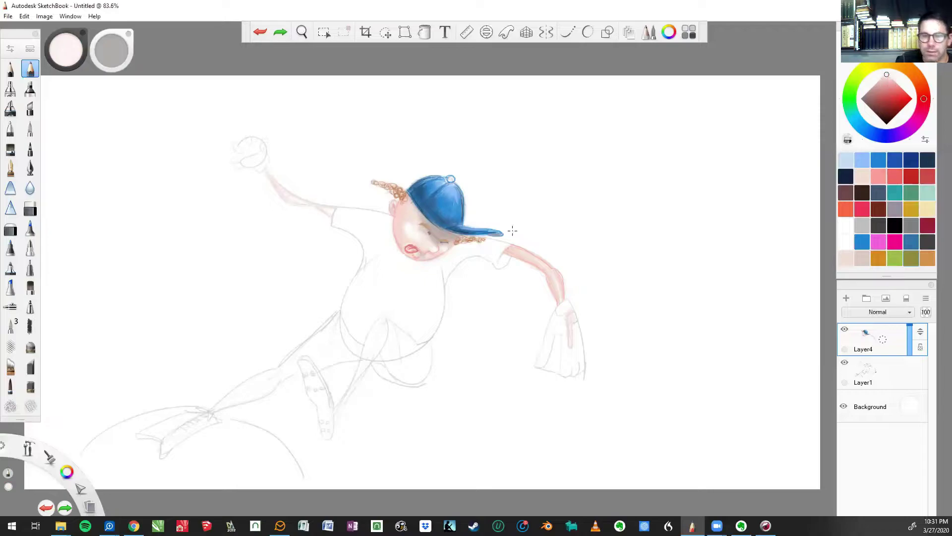
drag(506, 239, 514, 248)
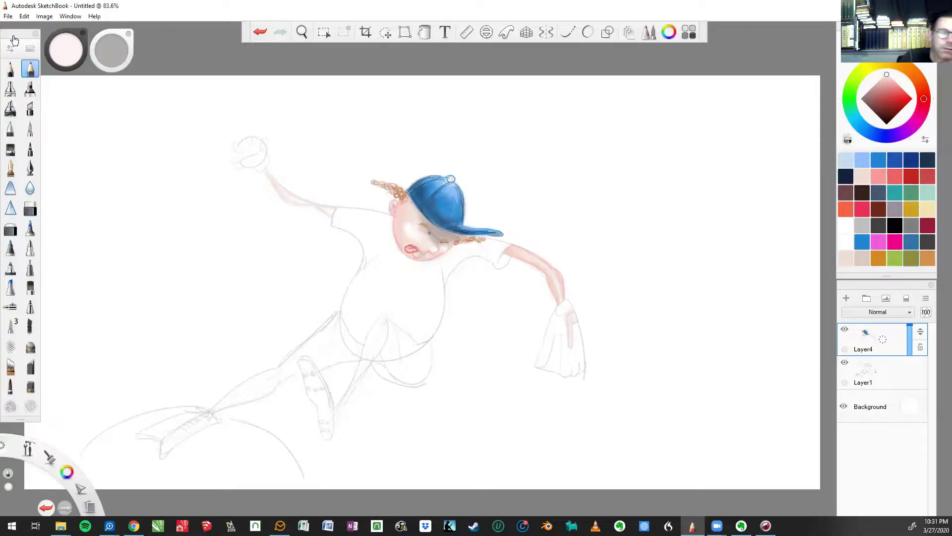
click(9, 70)
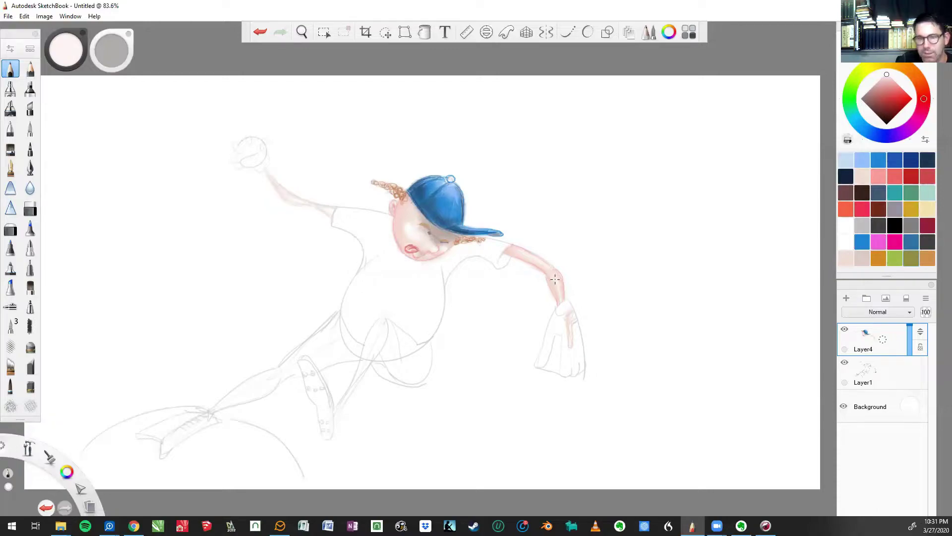
Step: Outline both arms and the throwing hand's palm and fingers around the ball in coral red with the hard pencil
click(896, 177)
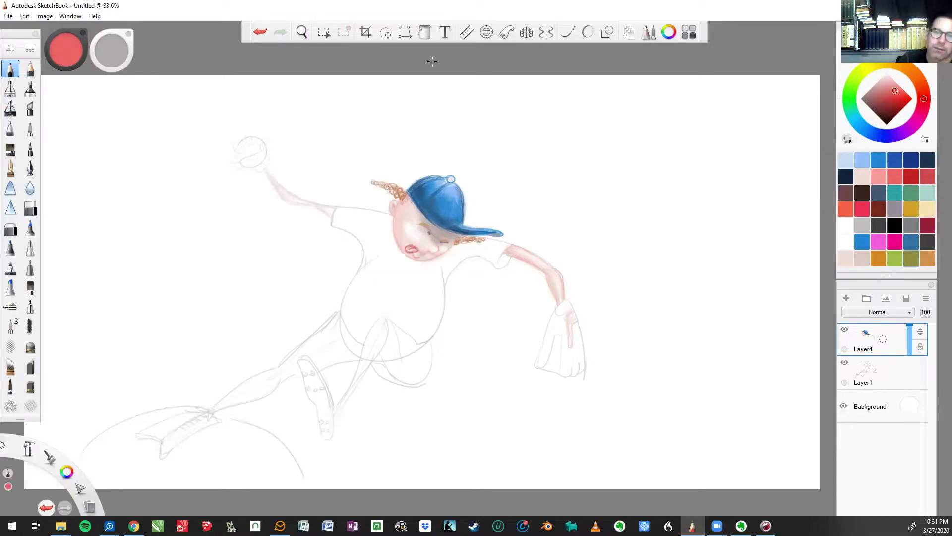
click(262, 32)
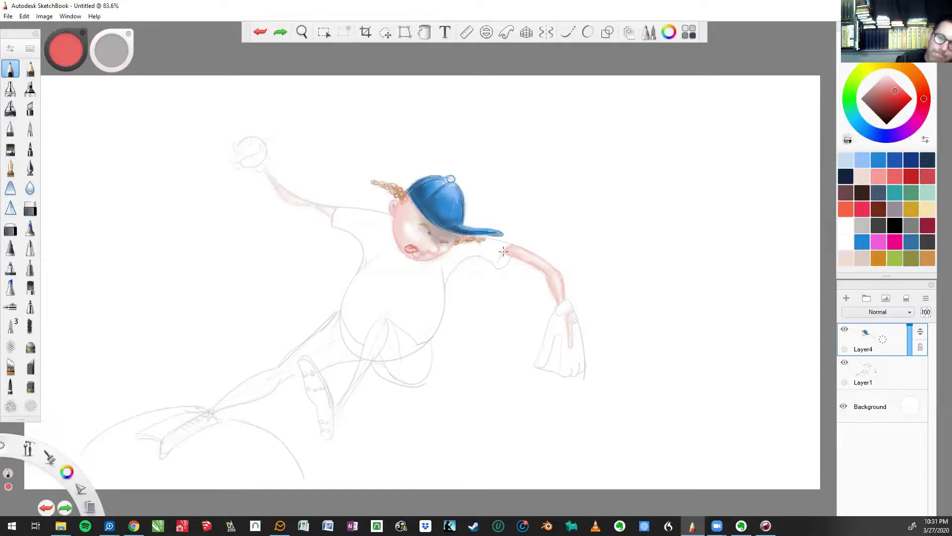
drag(503, 253, 511, 258)
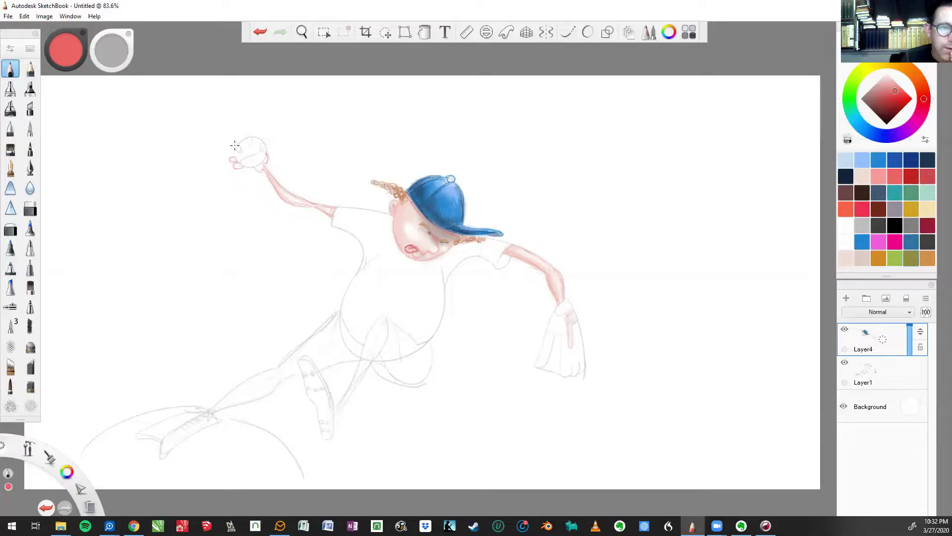
drag(235, 144, 239, 150)
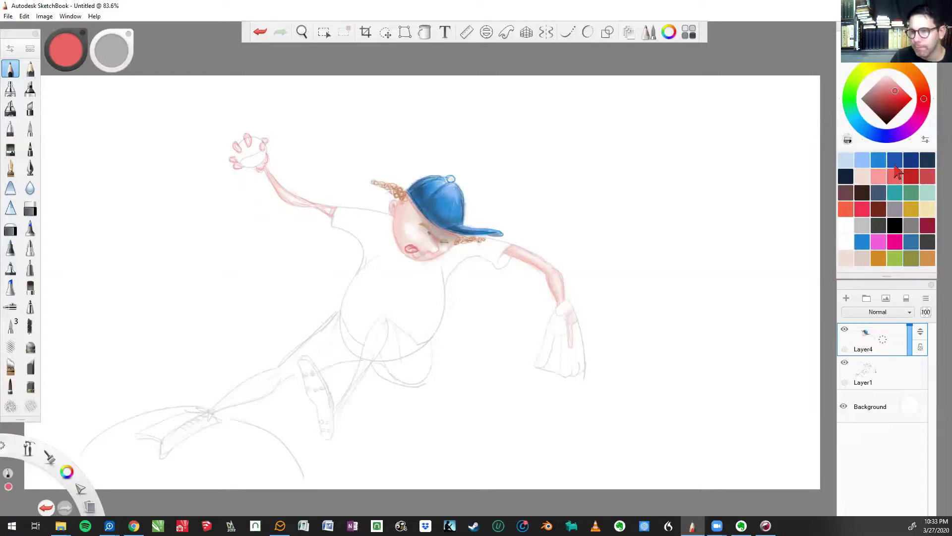
Step: Fill the throwing hand with pale peach and white, and shade the palm and the glove's exposed finger in coral and salmon pink
click(862, 176)
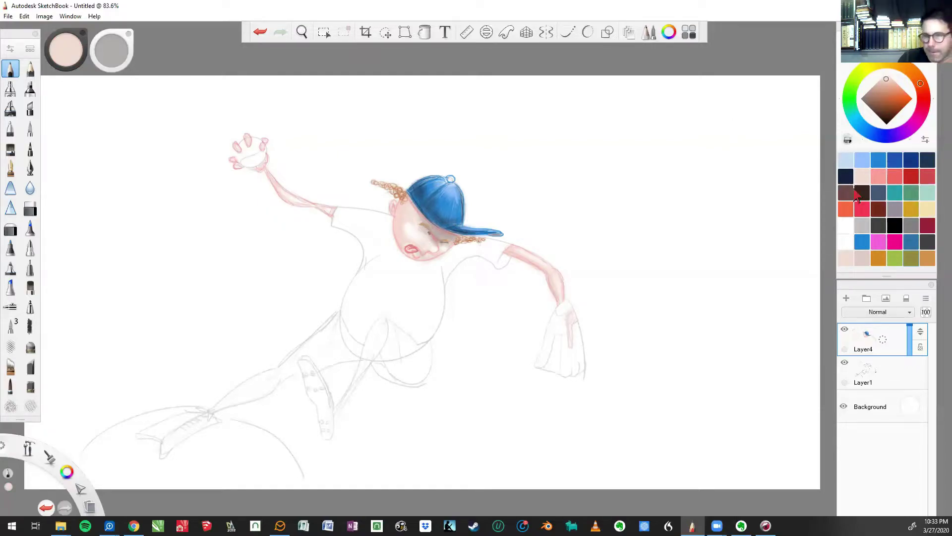
click(846, 227)
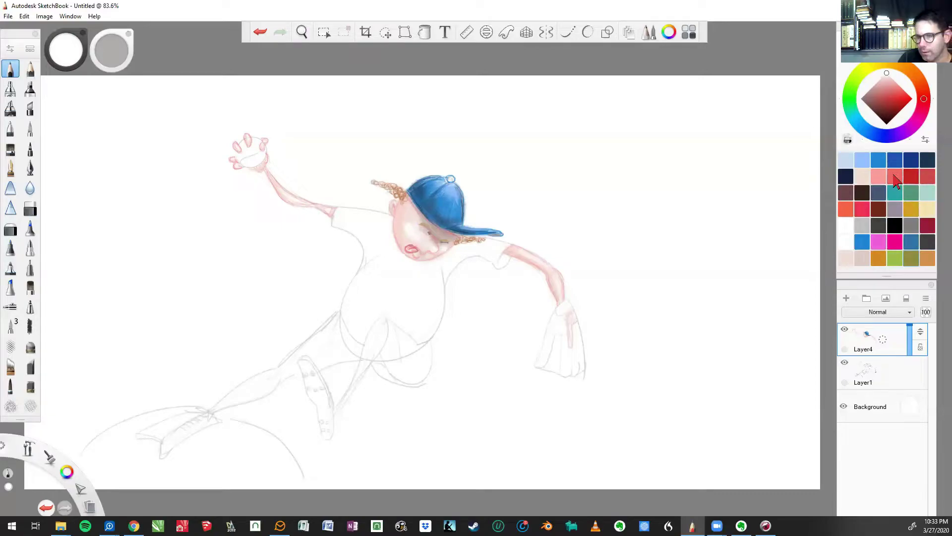
click(874, 181)
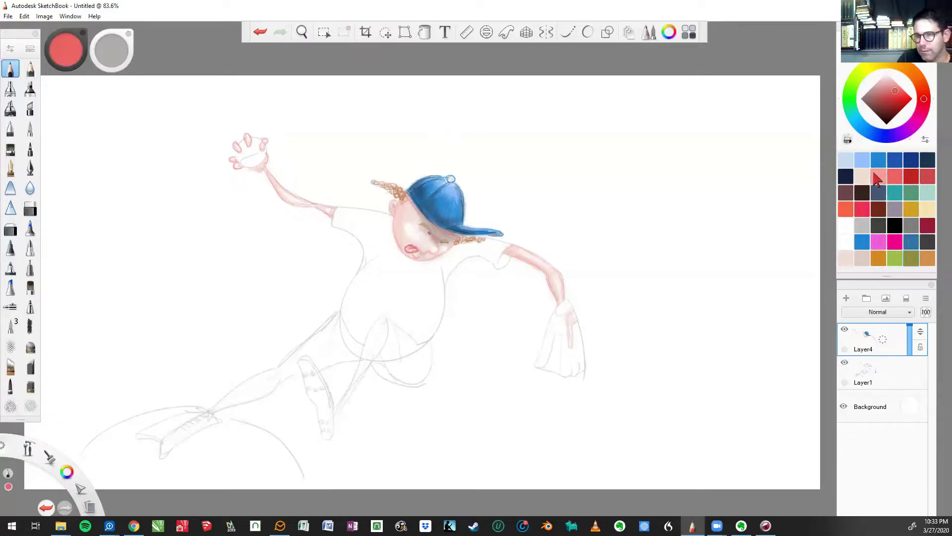
click(878, 178)
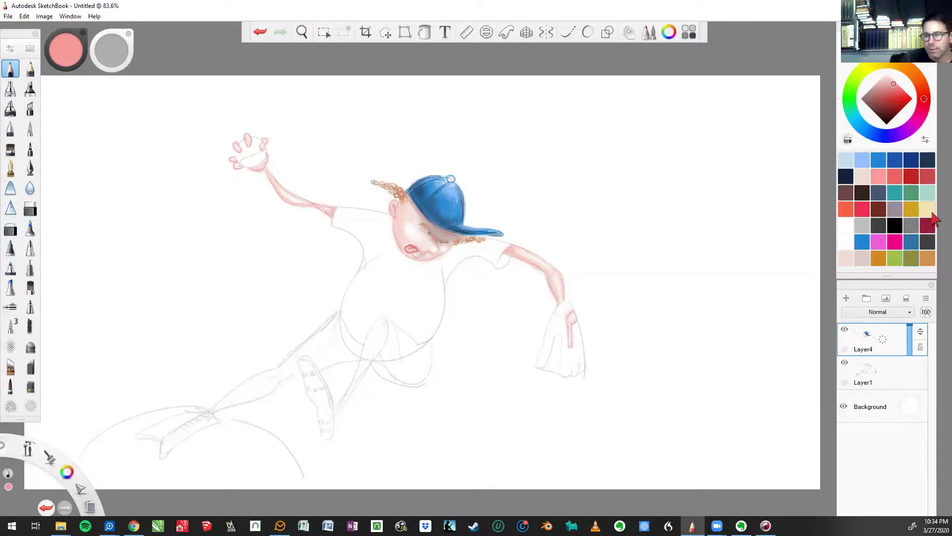
Step: Soften the throwing arm's shading with pale peach in soft pencil and brighten it with white
click(862, 176)
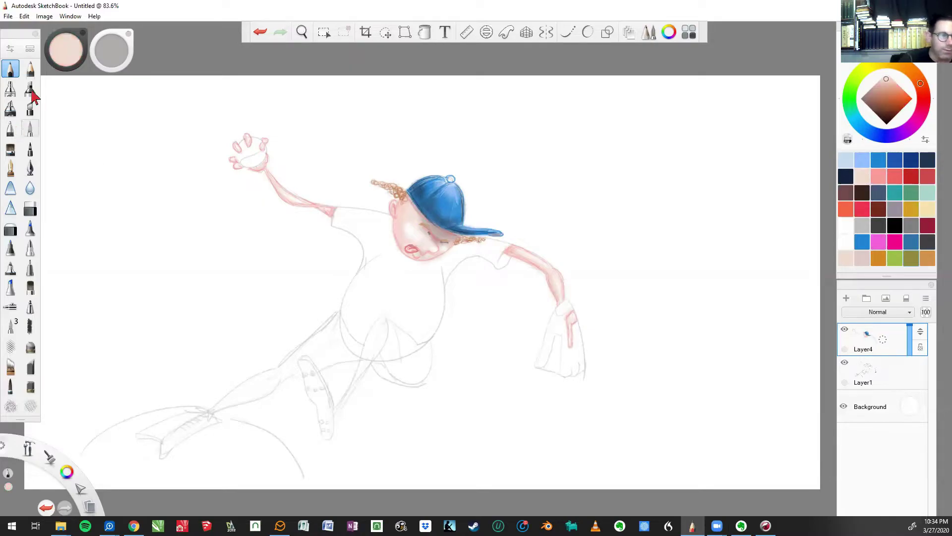
click(30, 69)
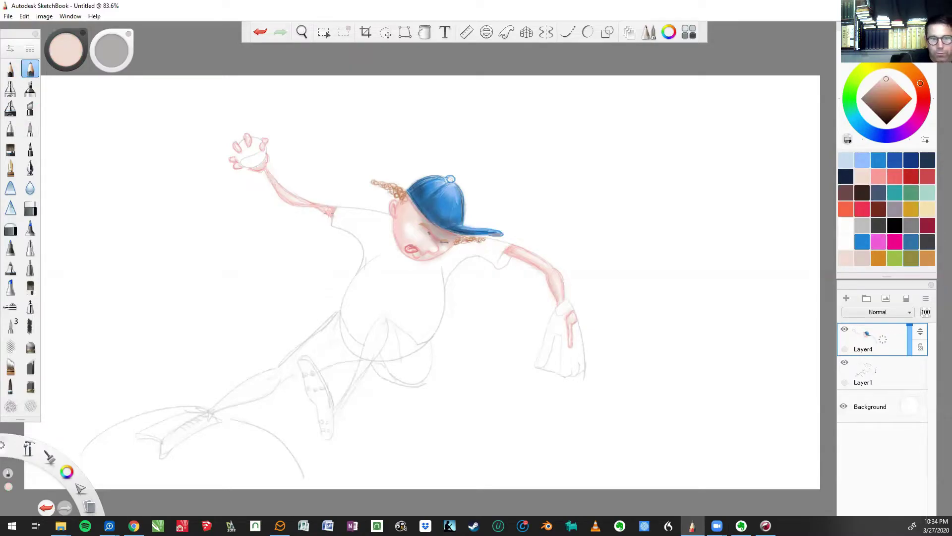
key(e)
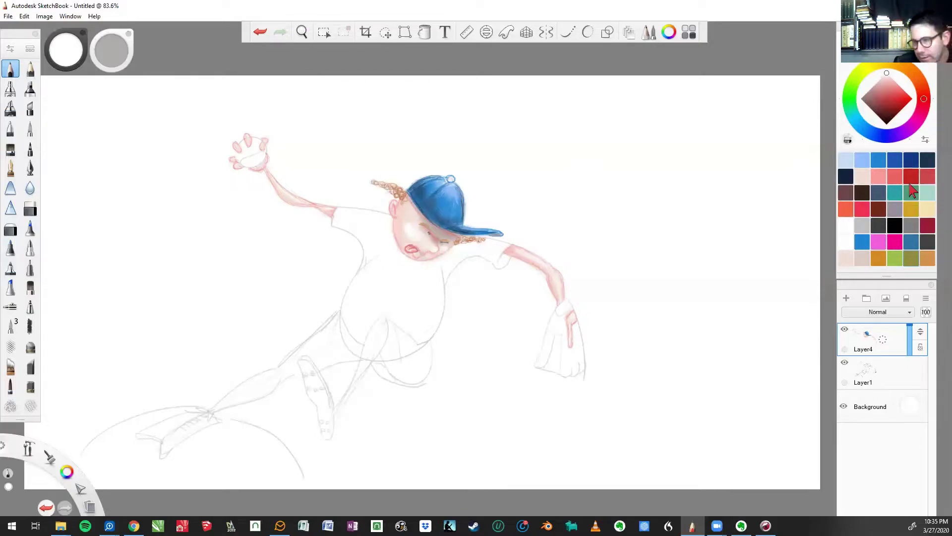
Step: Outline the jersey and trousers in pale blue with the hard pencil and shade their folds and undersides with the soft pencil
click(863, 160)
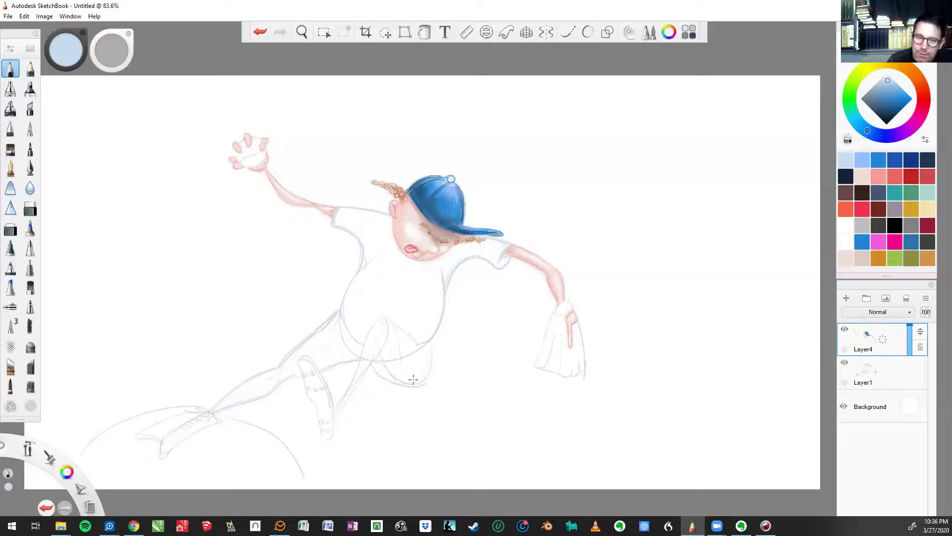
drag(429, 358, 415, 382)
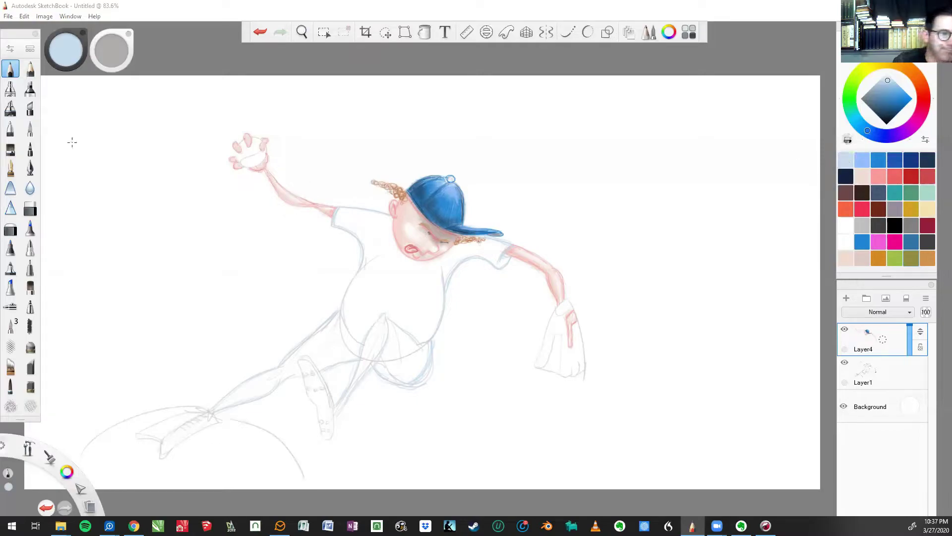
click(30, 68)
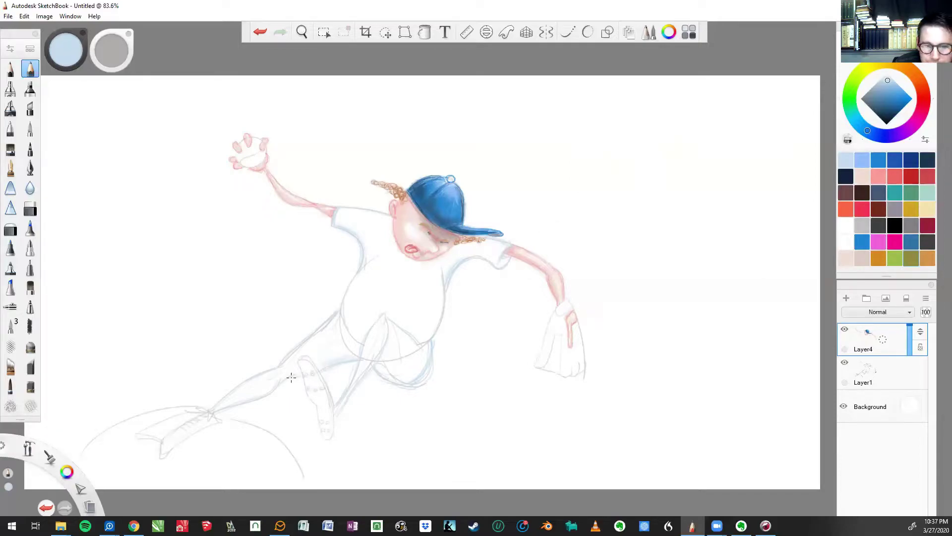
drag(329, 363, 336, 362)
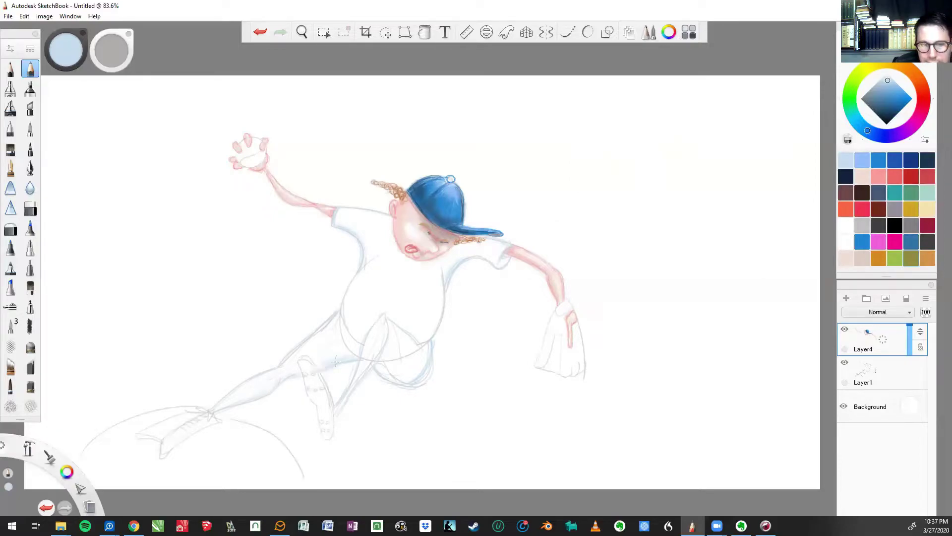
drag(405, 371, 375, 372)
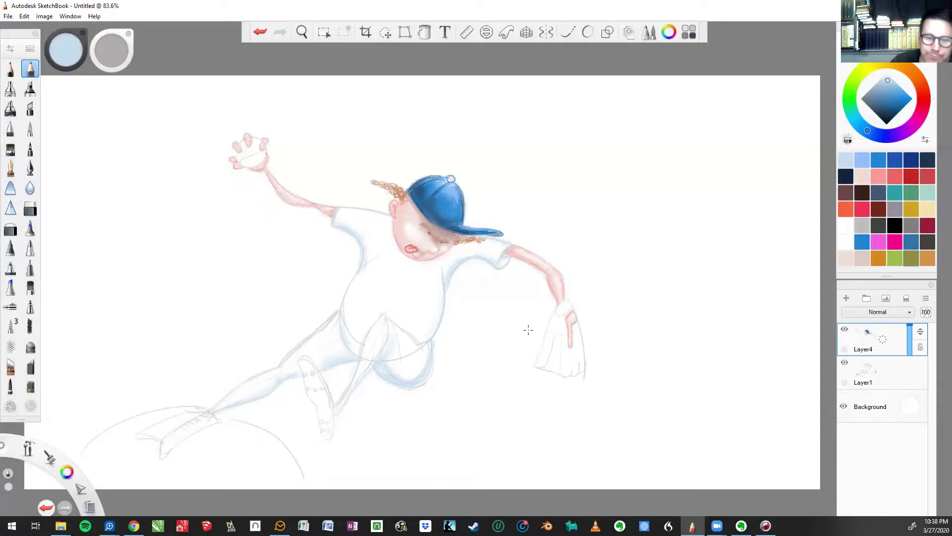
Step: Outline the raised shoe's back edge in royal blue hard pencil with Predictive Stroke at level 5, and darken it with black and dark grey
click(890, 227)
click(879, 225)
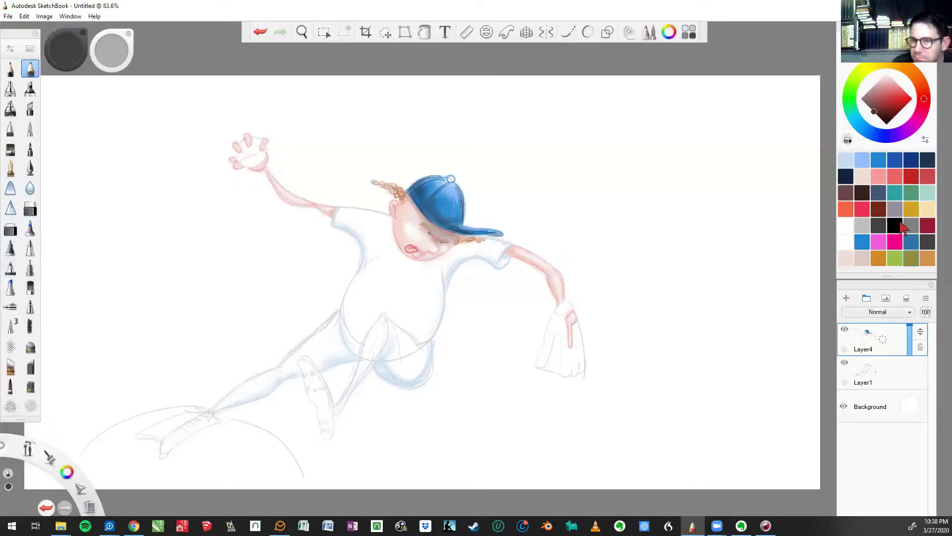
click(898, 163)
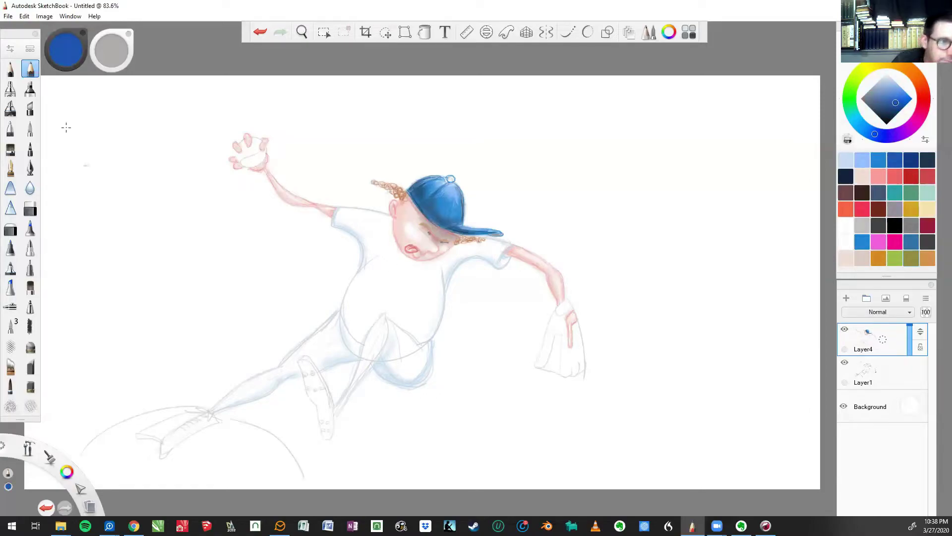
click(11, 68)
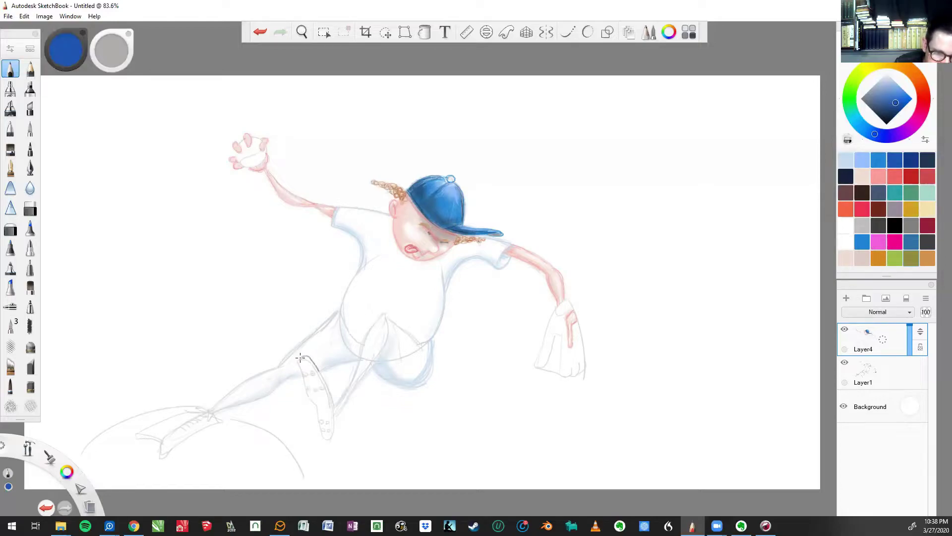
drag(318, 371, 334, 405)
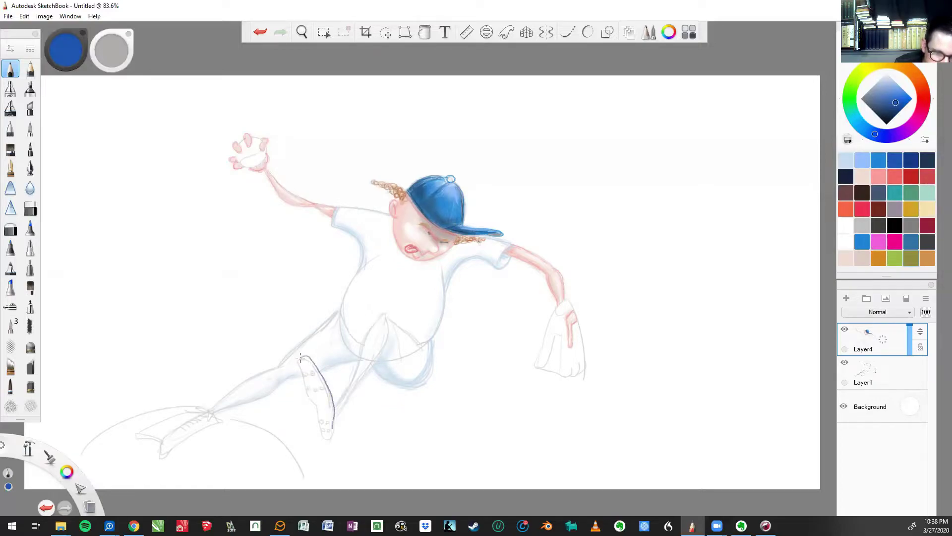
drag(300, 357, 332, 436)
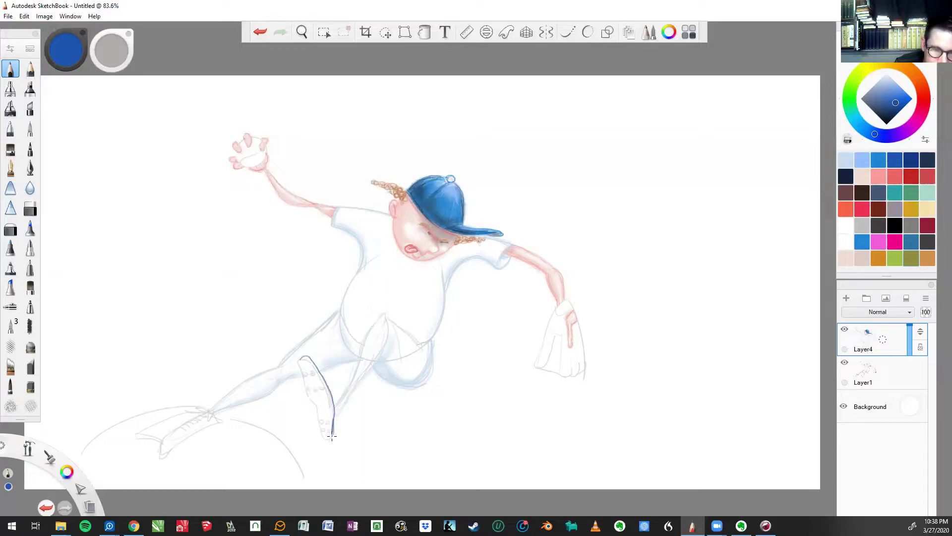
key(o)
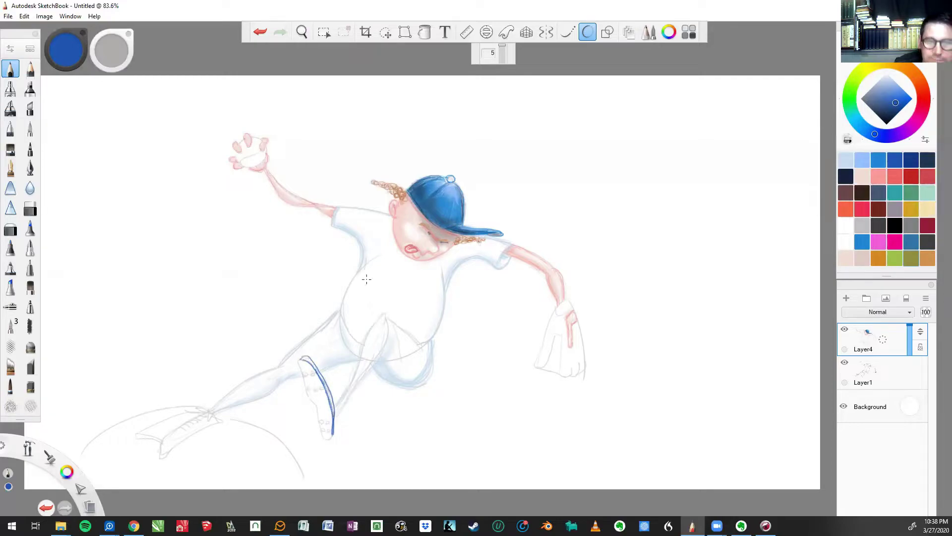
click(588, 32)
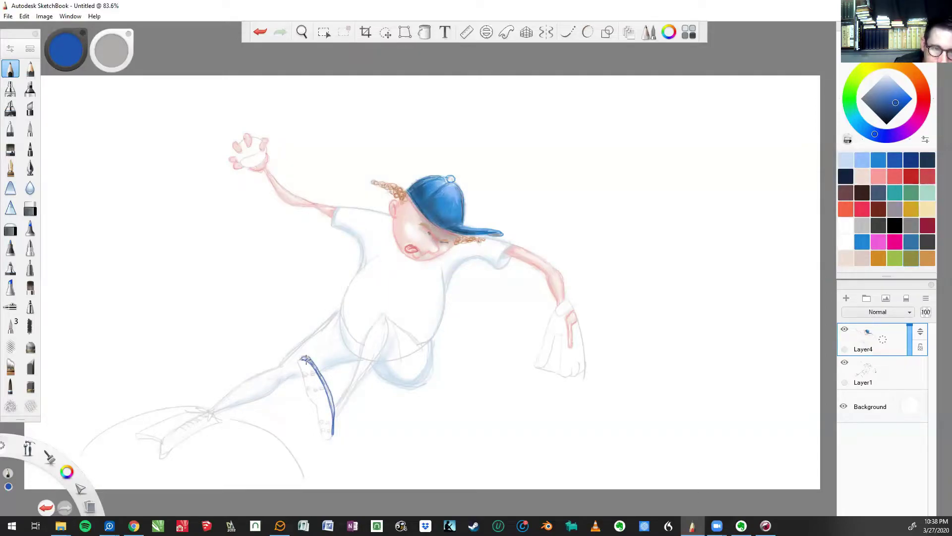
click(899, 231)
click(878, 226)
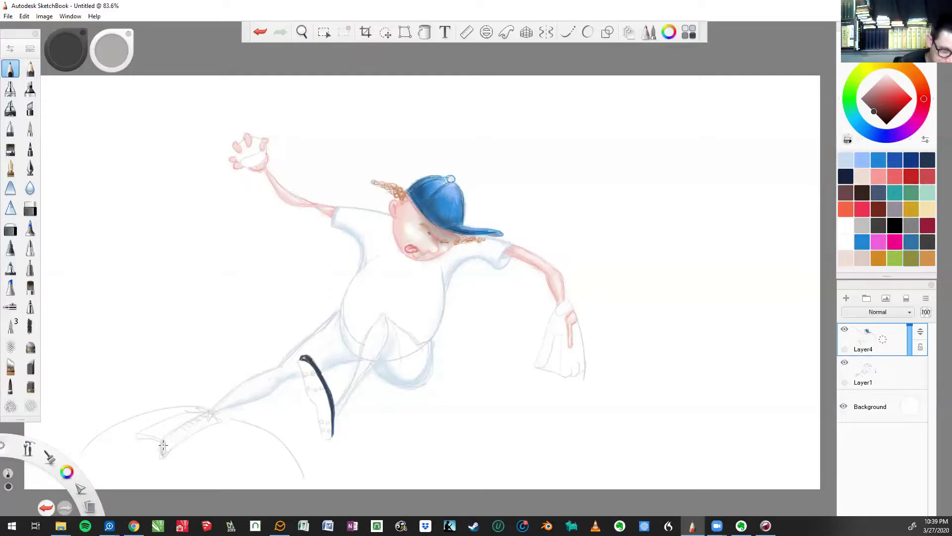
Step: Outline and fill the planted shoe in dark grey with the hard pencil, and smooth the fill with the soft pencil
drag(168, 454, 220, 423)
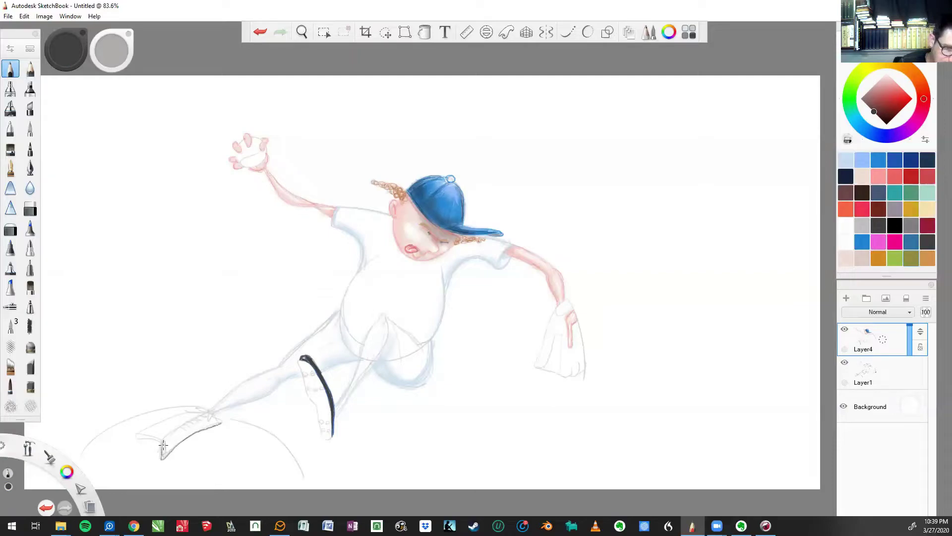
mouse_move(162, 446)
mouse_down()
mouse_move(201, 416)
mouse_move(163, 457)
mouse_move(162, 440)
mouse_move(173, 449)
mouse_move(166, 457)
mouse_move(188, 440)
mouse_move(163, 441)
mouse_move(214, 425)
mouse_move(165, 454)
mouse_move(164, 440)
mouse_move(161, 456)
mouse_move(159, 442)
mouse_move(213, 419)
mouse_move(194, 429)
mouse_up()
drag(164, 439, 198, 435)
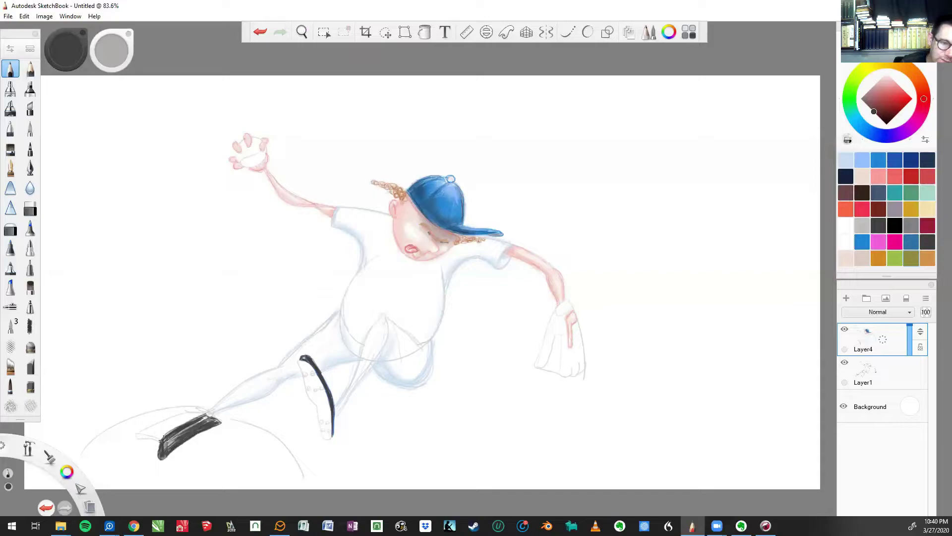
drag(163, 440, 191, 428)
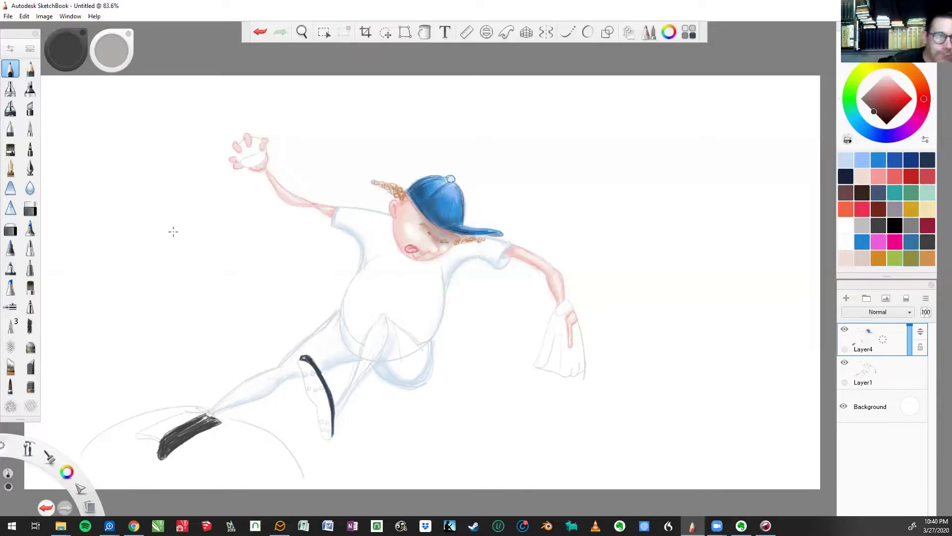
click(30, 68)
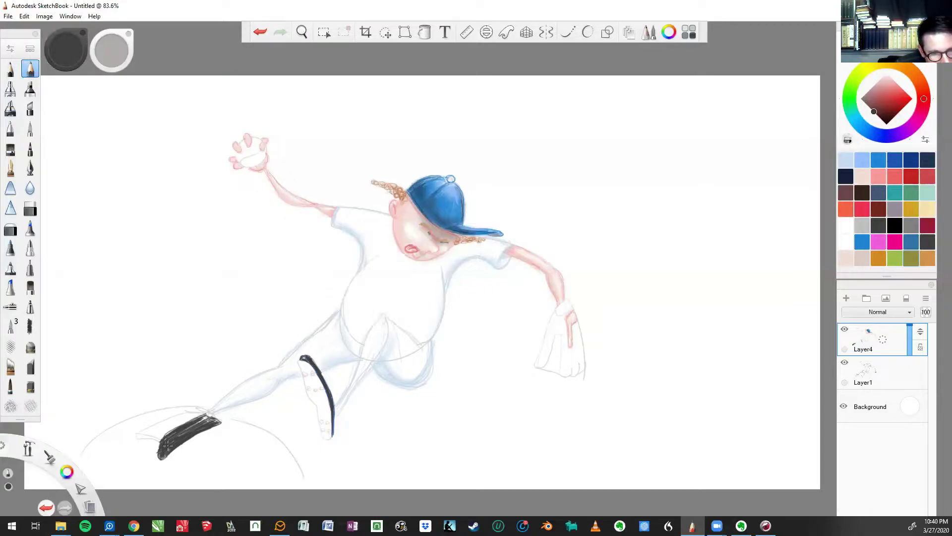
mouse_move(167, 445)
mouse_down()
mouse_move(157, 449)
mouse_move(167, 436)
mouse_up()
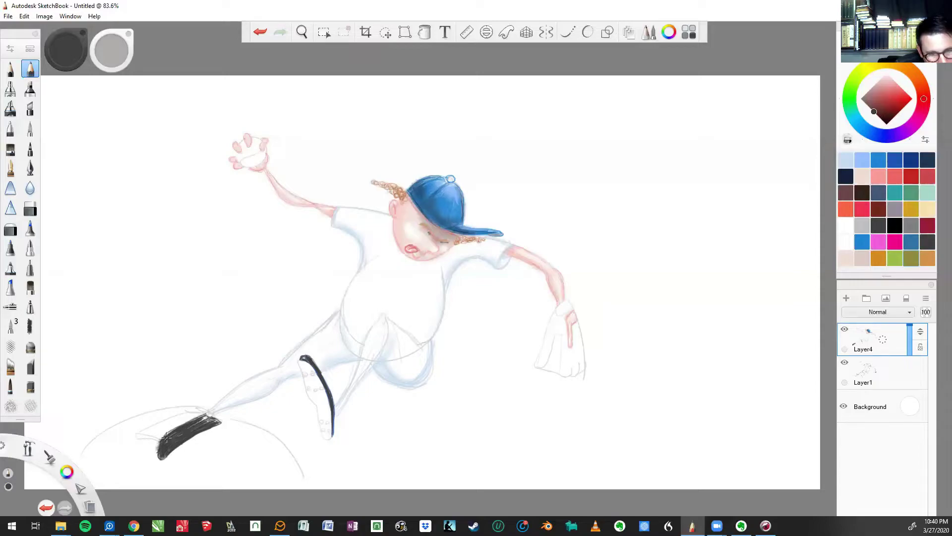
drag(167, 437, 214, 418)
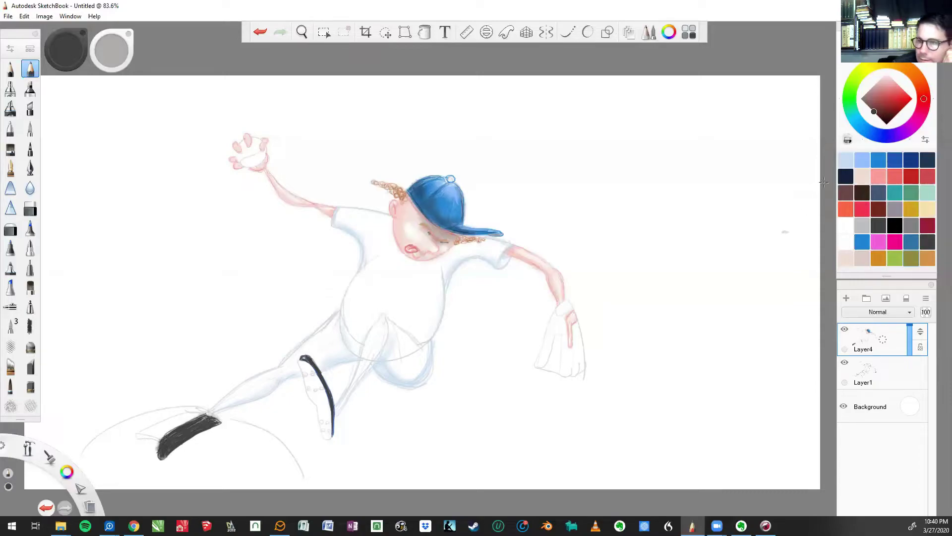
Step: Add light grey soft-pencil and white hard-pencil highlights along the planted shoe
click(863, 227)
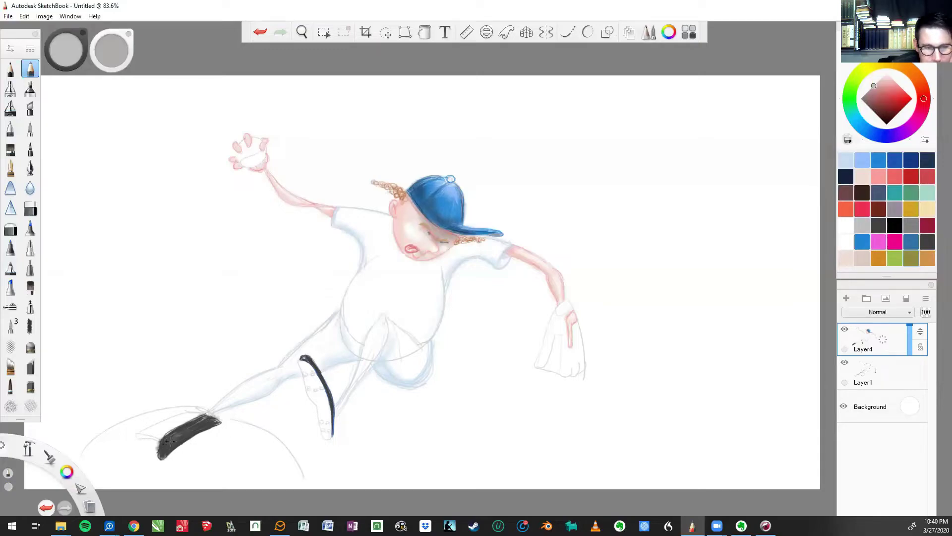
click(844, 224)
click(10, 69)
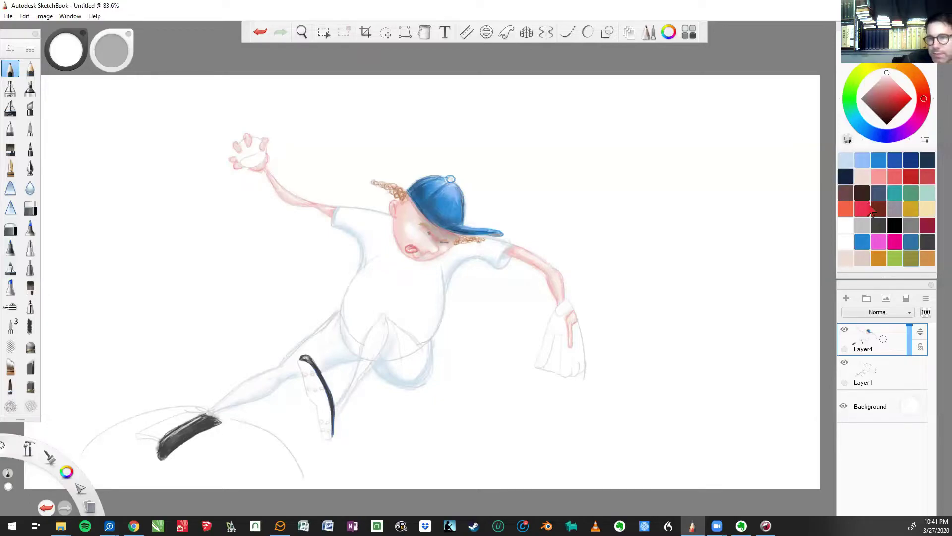
click(895, 226)
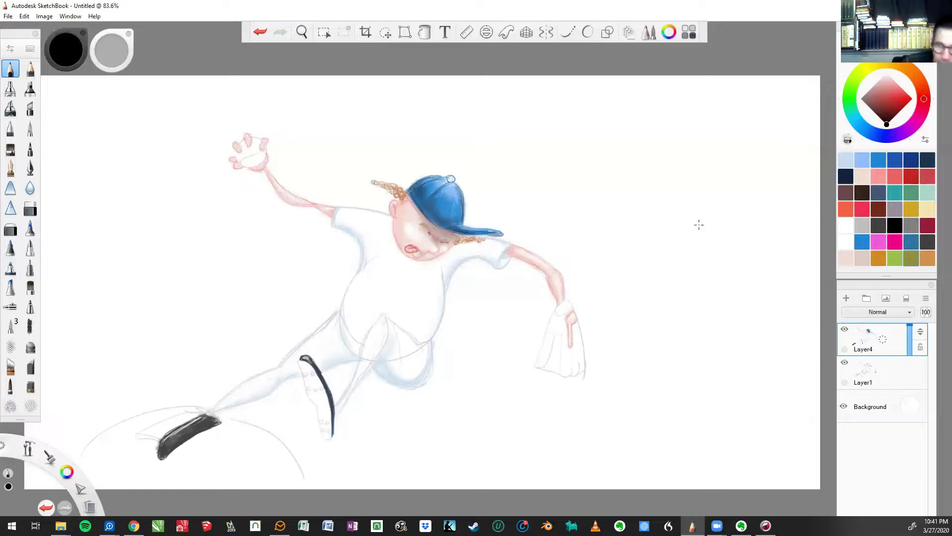
click(847, 228)
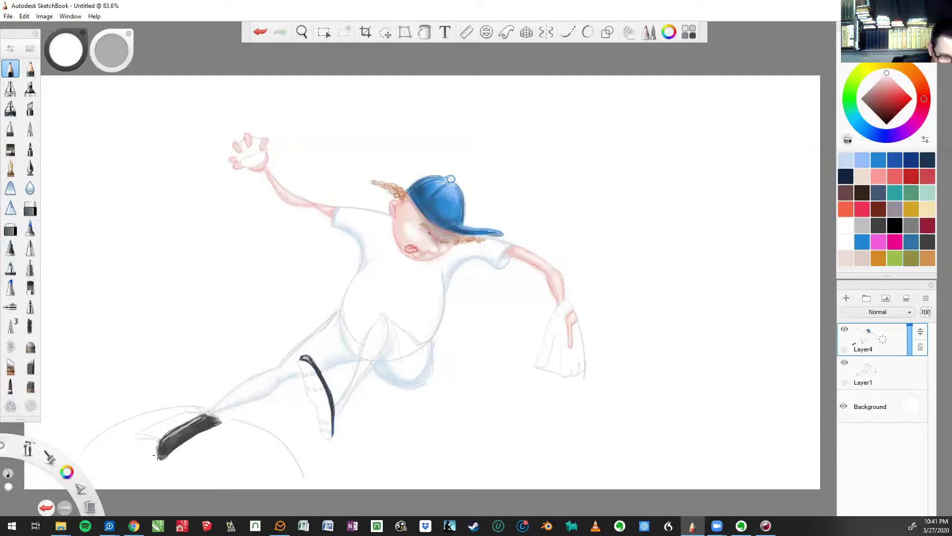
Step: Outline the raised shoe's sole in dark grey hard pencil and hatch tread lines across it
click(877, 228)
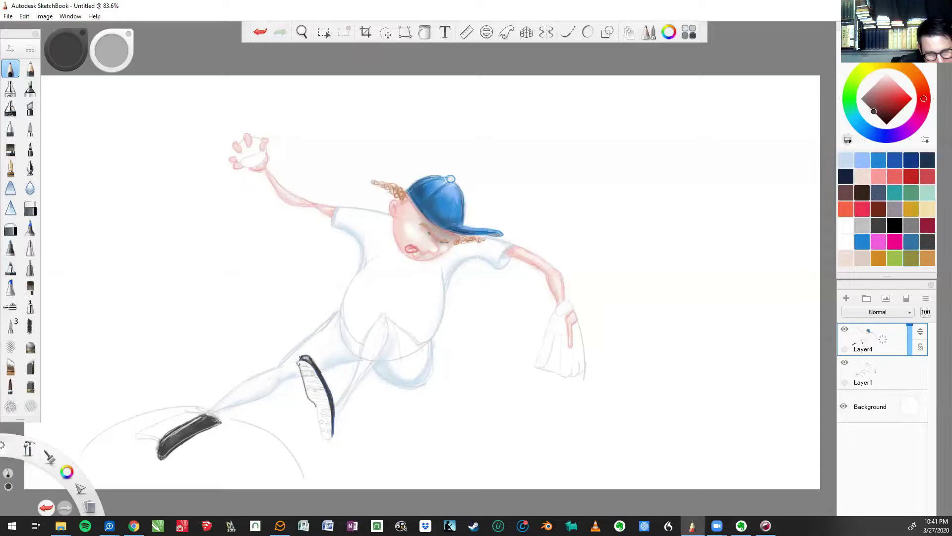
drag(315, 413, 326, 439)
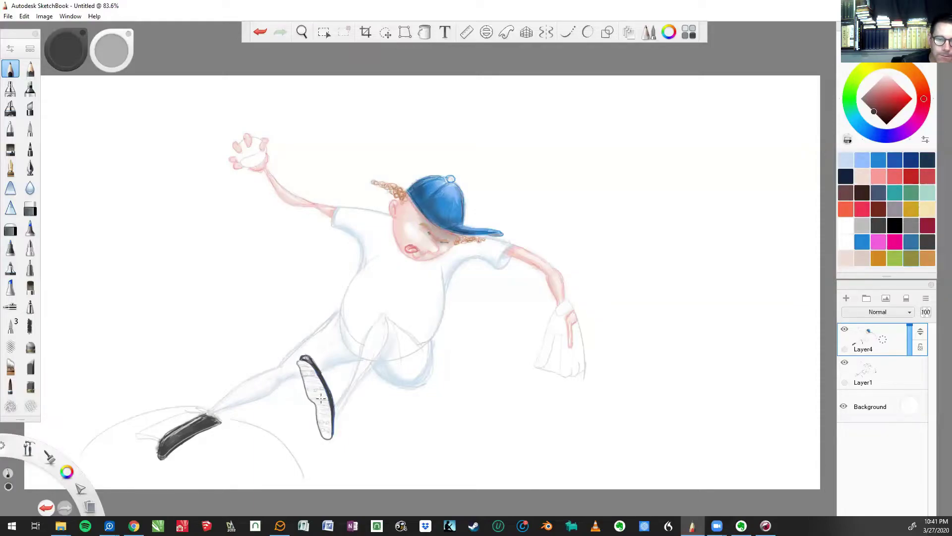
mouse_move(321, 398)
mouse_down()
mouse_move(311, 391)
mouse_move(321, 398)
mouse_up()
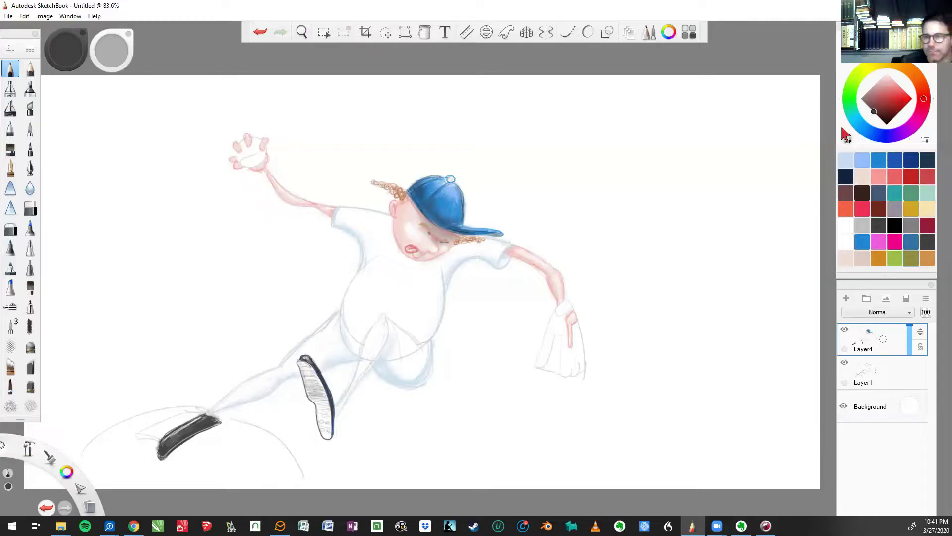
Step: Draw black bow laces on both shoes, and darken the planted shoe's outline and lacing in black
click(894, 228)
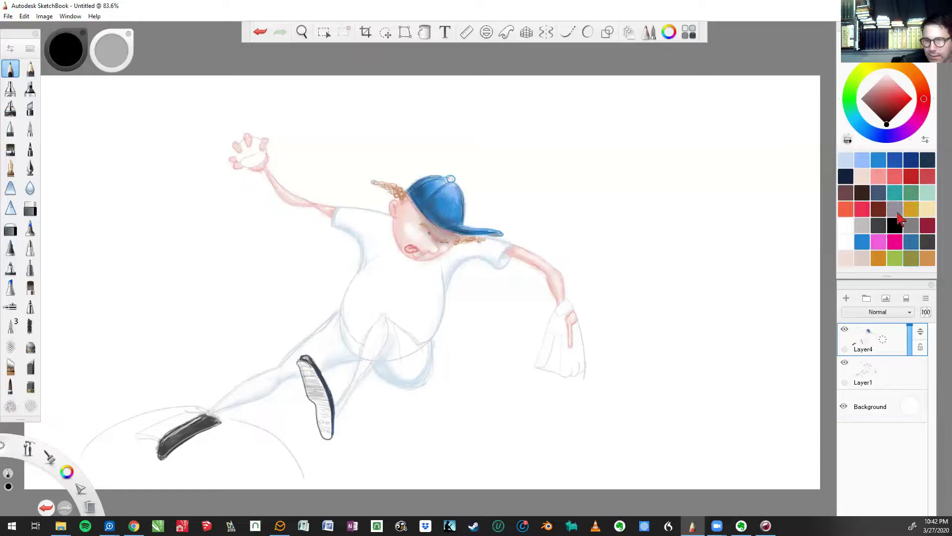
click(863, 227)
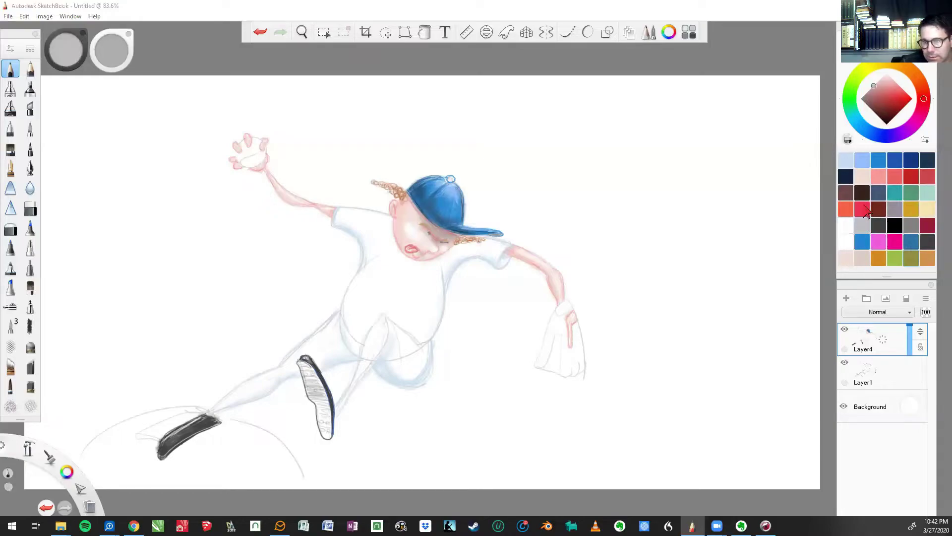
click(895, 229)
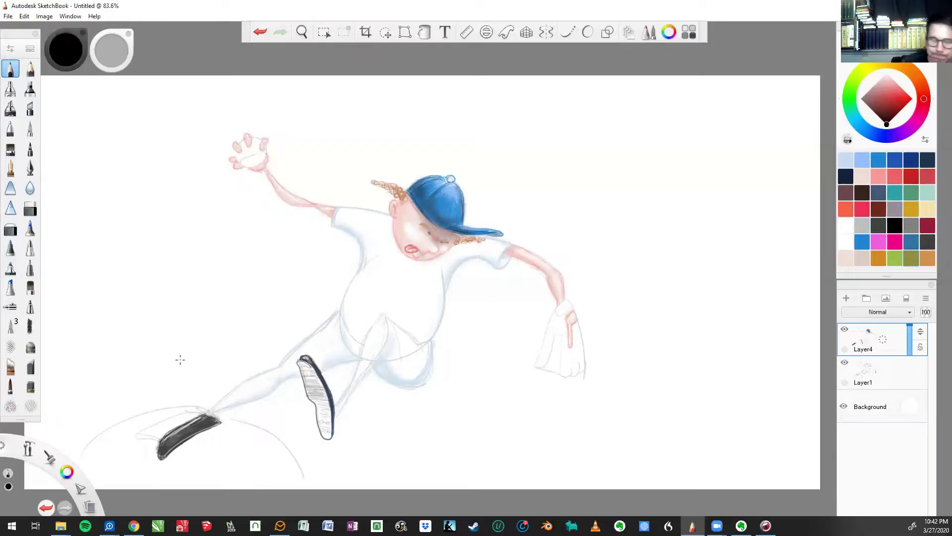
mouse_move(206, 412)
mouse_down()
mouse_move(192, 406)
mouse_move(207, 418)
mouse_up()
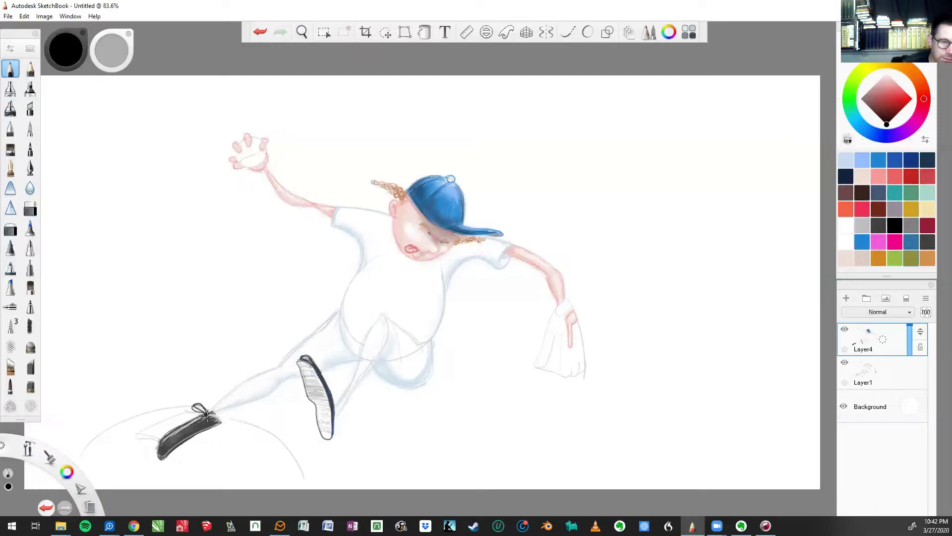
mouse_move(205, 413)
mouse_down()
mouse_move(191, 408)
mouse_move(206, 415)
mouse_up()
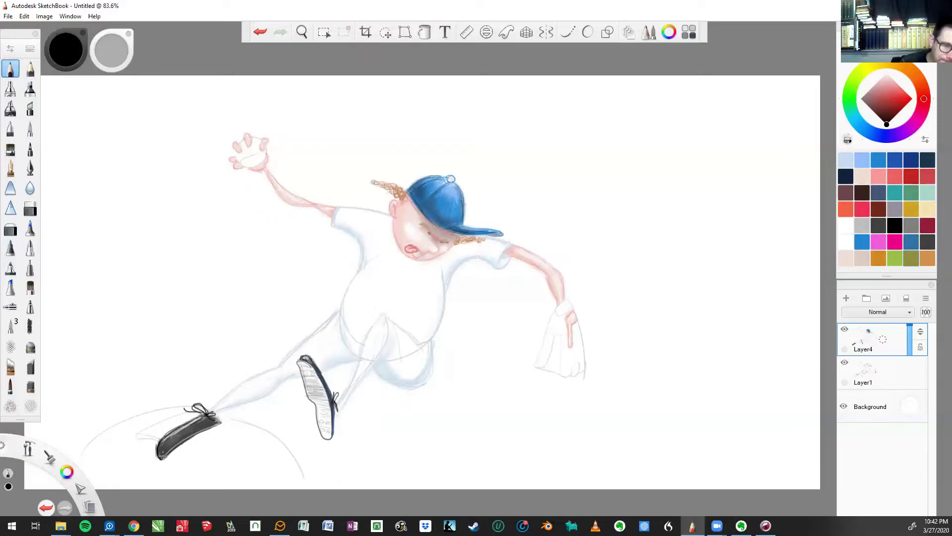
drag(162, 455, 216, 424)
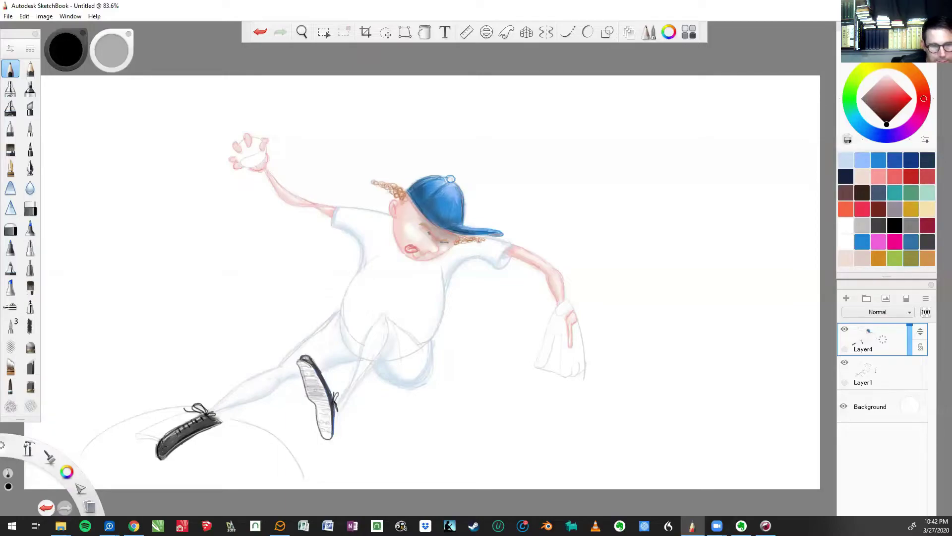
drag(171, 436, 159, 448)
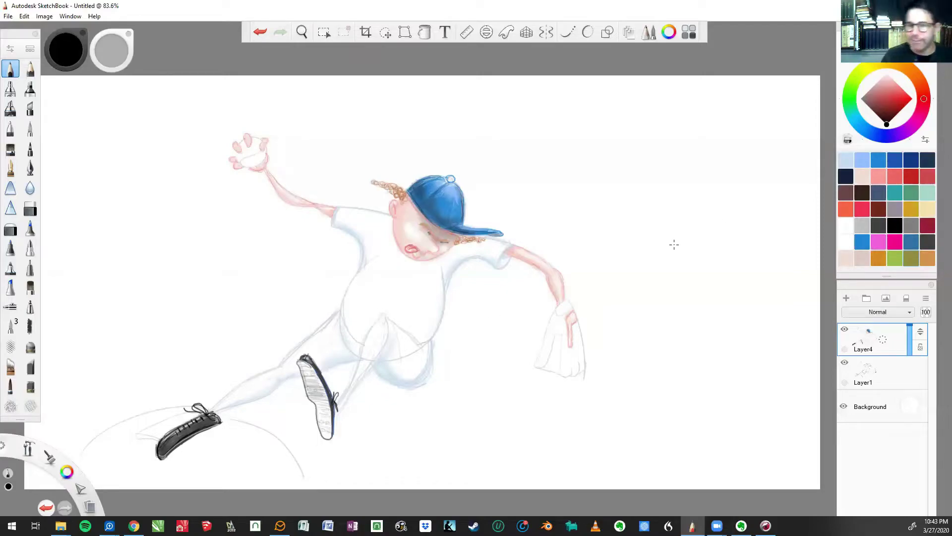
Step: Draw a row of four small dark grey buttons down the jersey's front
click(880, 228)
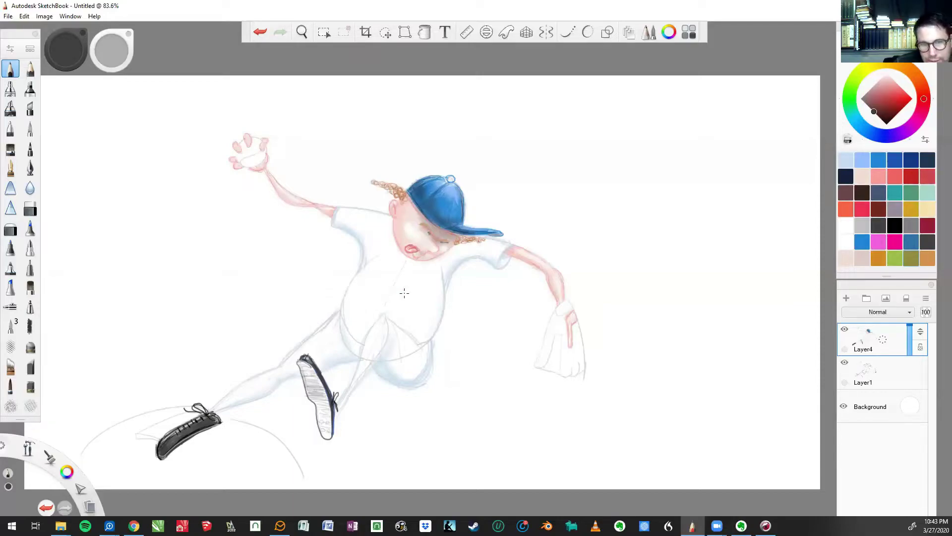
click(406, 267)
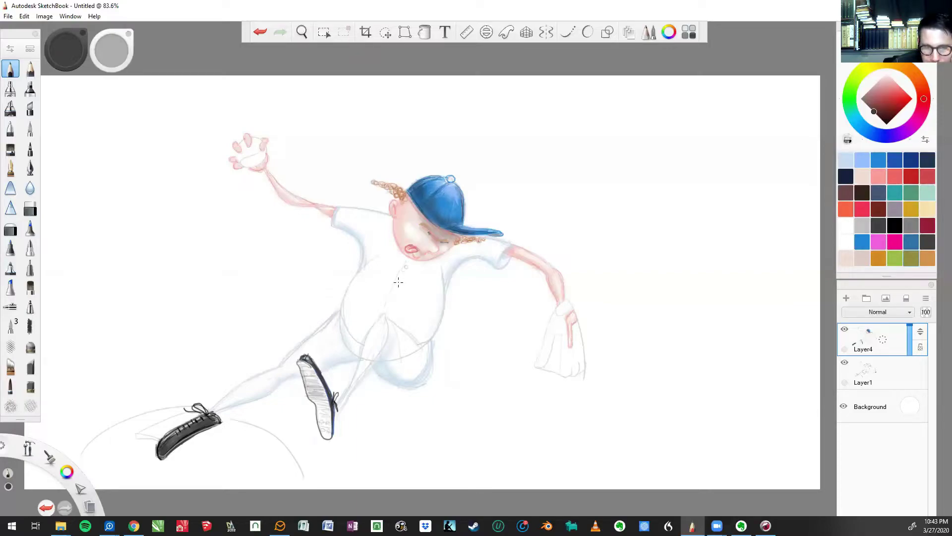
click(398, 282)
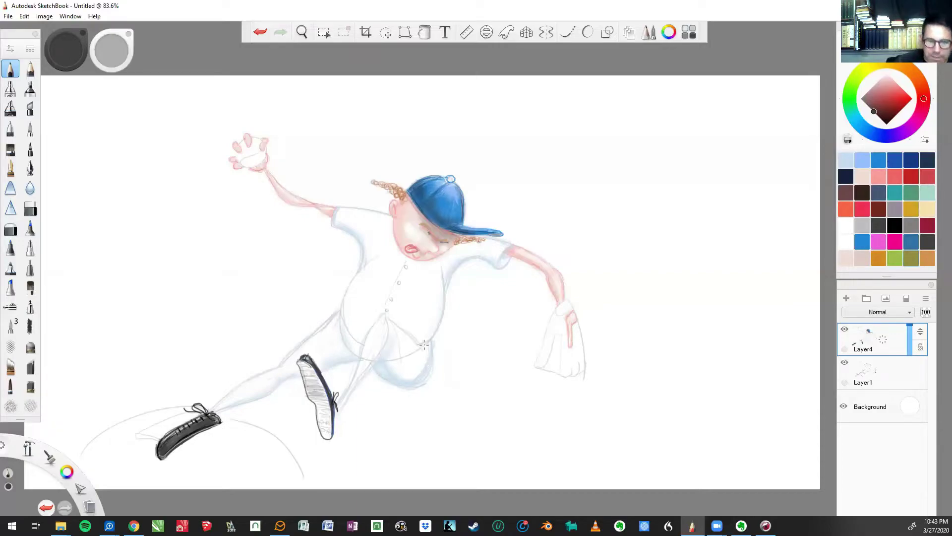
Step: Draw the jersey's wavy lower hem across the hips in royal blue hard pencil and thicken the line
click(876, 165)
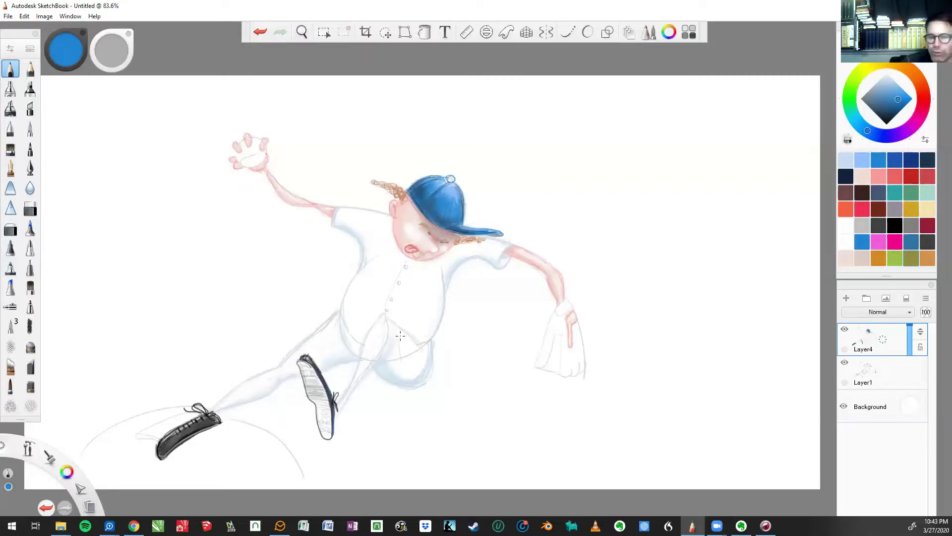
click(896, 164)
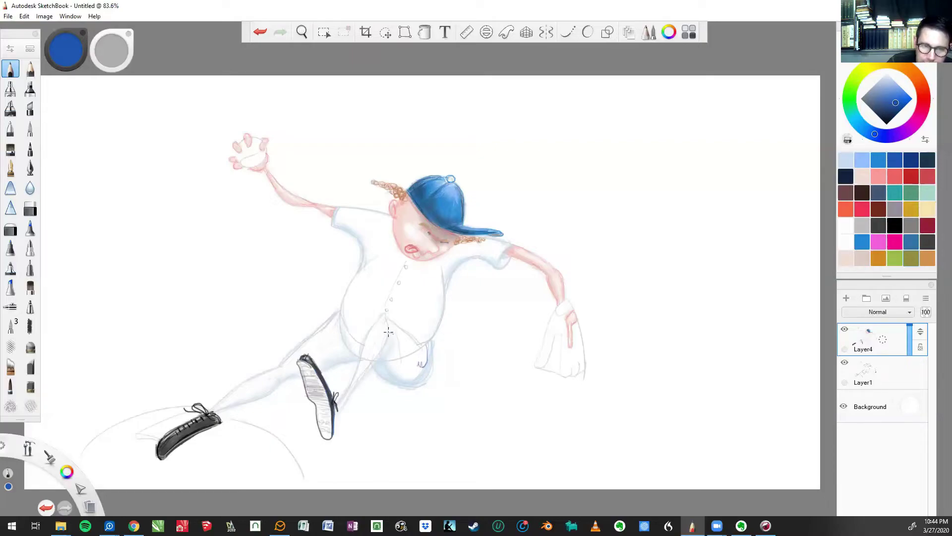
drag(391, 333, 420, 366)
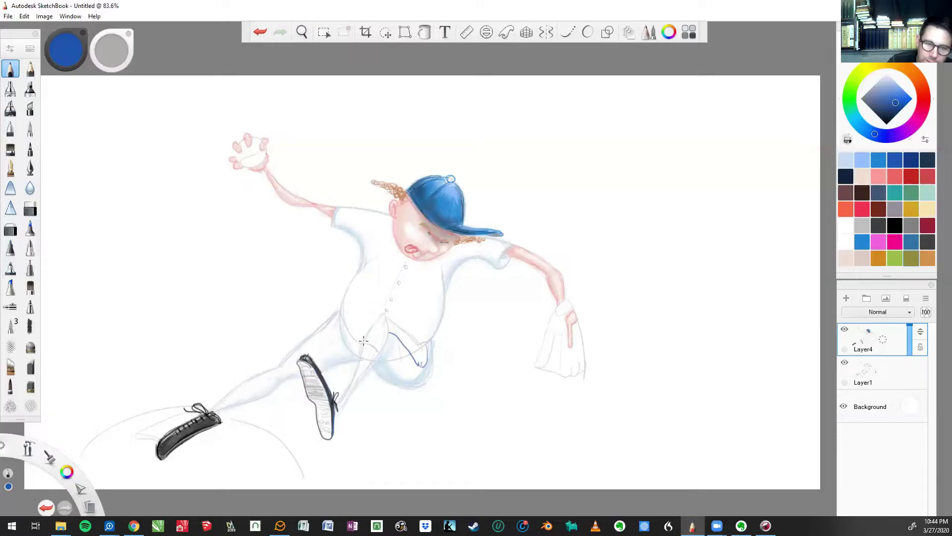
mouse_move(378, 350)
mouse_down()
mouse_move(364, 342)
mouse_move(379, 350)
mouse_up()
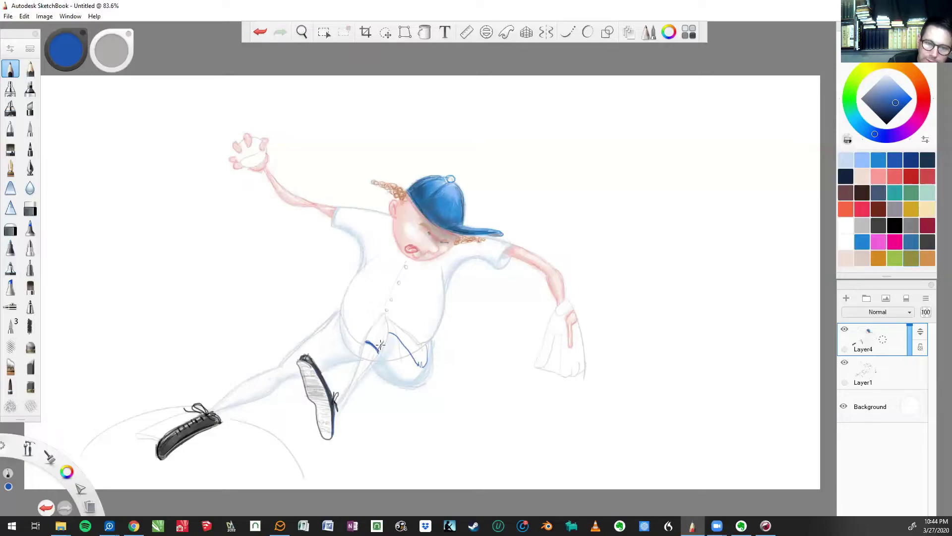
drag(379, 351, 390, 332)
drag(391, 335, 421, 365)
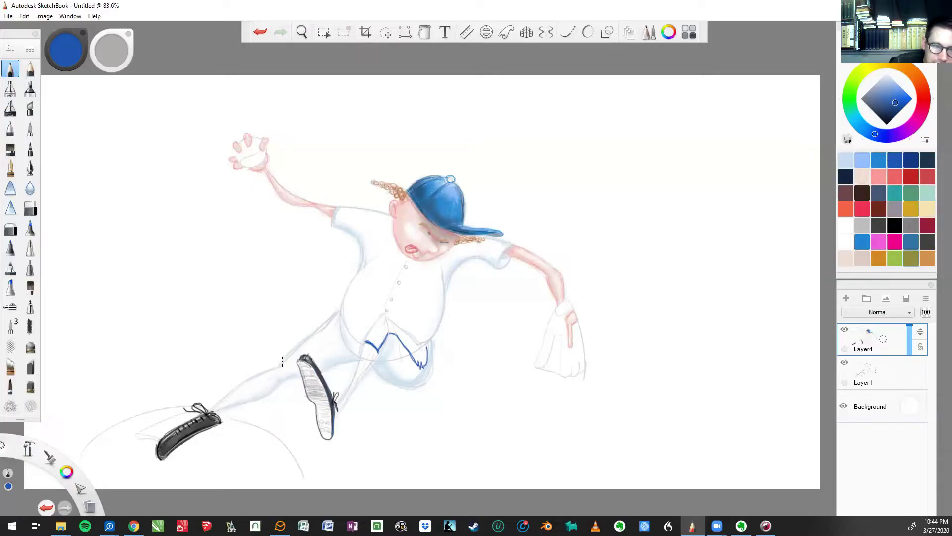
Step: Draw a royal blue stripe along the planted leg's thigh and a curved band across its shin
mouse_move(283, 361)
mouse_down()
mouse_move(328, 323)
mouse_move(284, 358)
mouse_up()
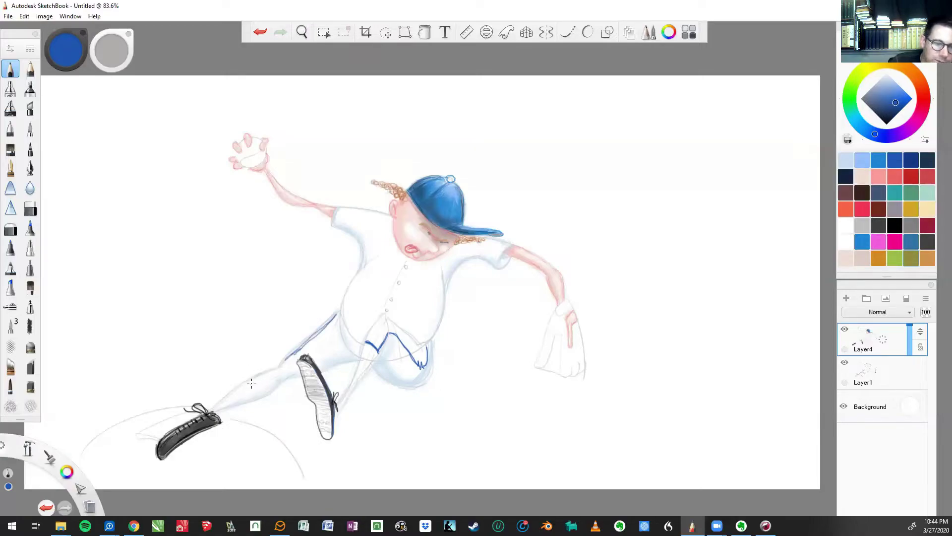
drag(256, 379, 266, 395)
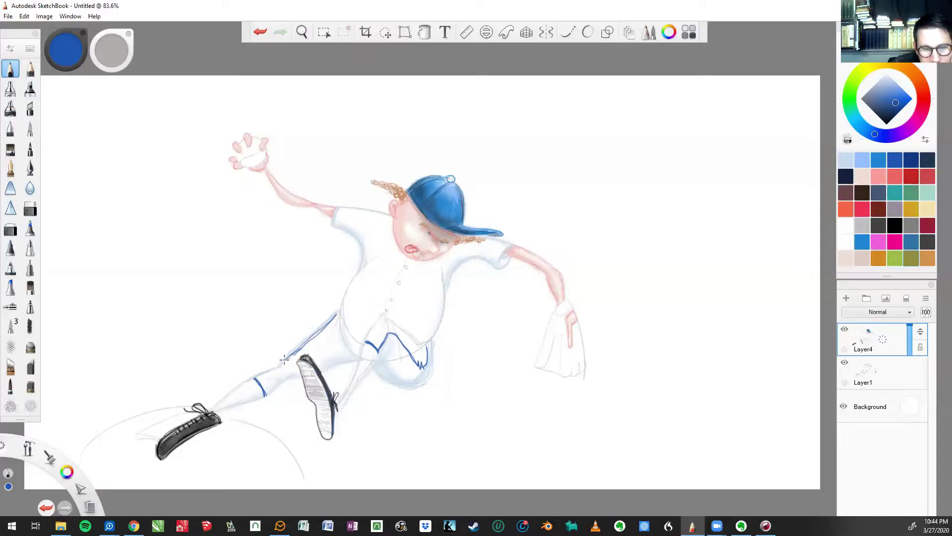
drag(285, 359, 337, 317)
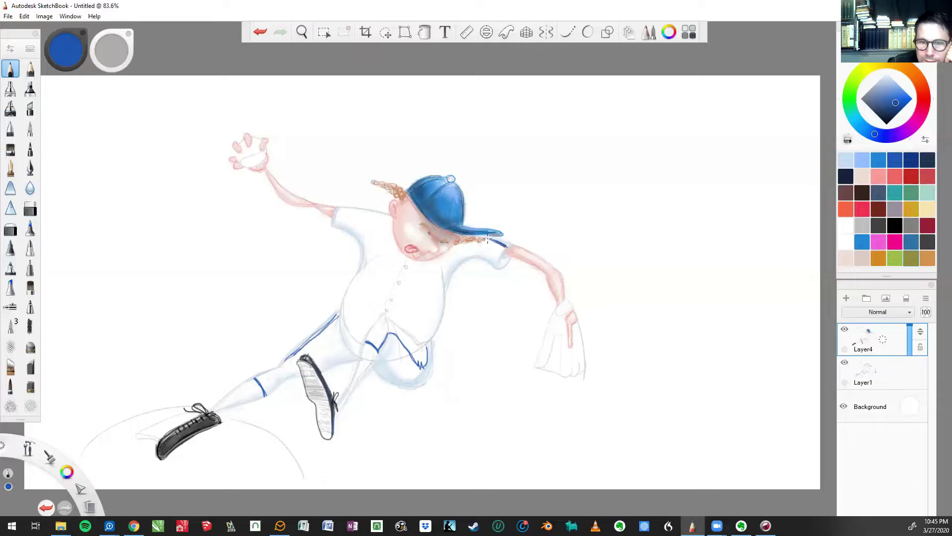
Step: Trim both jersey shoulders and sleeve cuffs in royal blue, using Predictive Stroke at level 5 for the throwing arm's side
drag(500, 244, 511, 246)
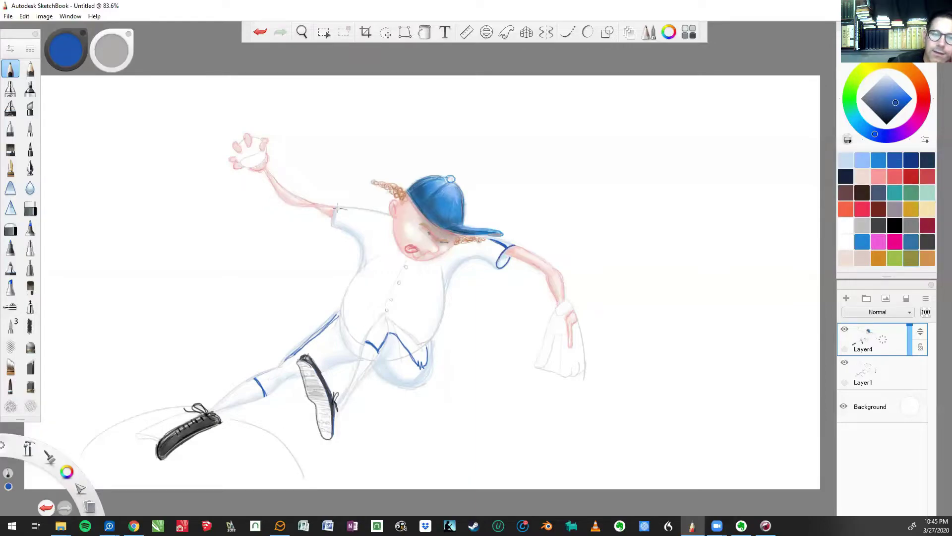
drag(338, 207, 389, 217)
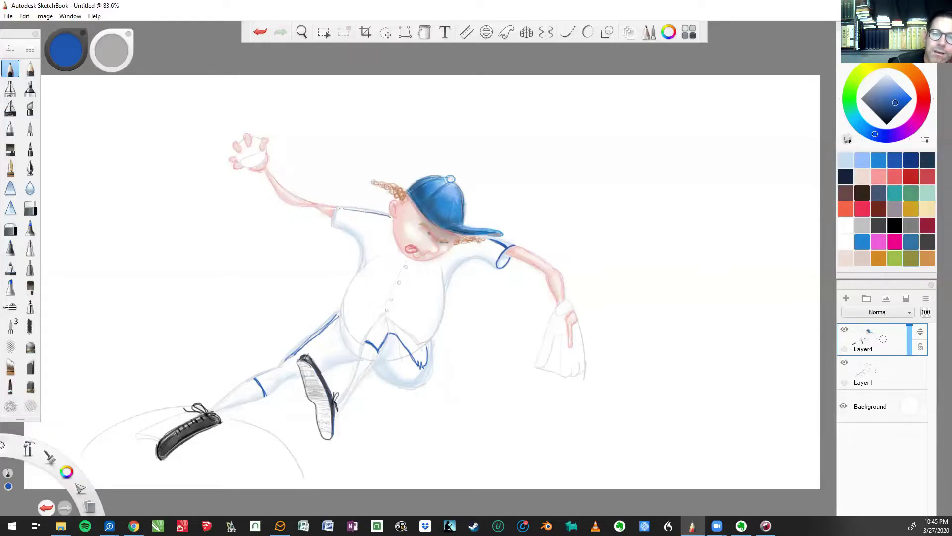
click(259, 32)
click(588, 33)
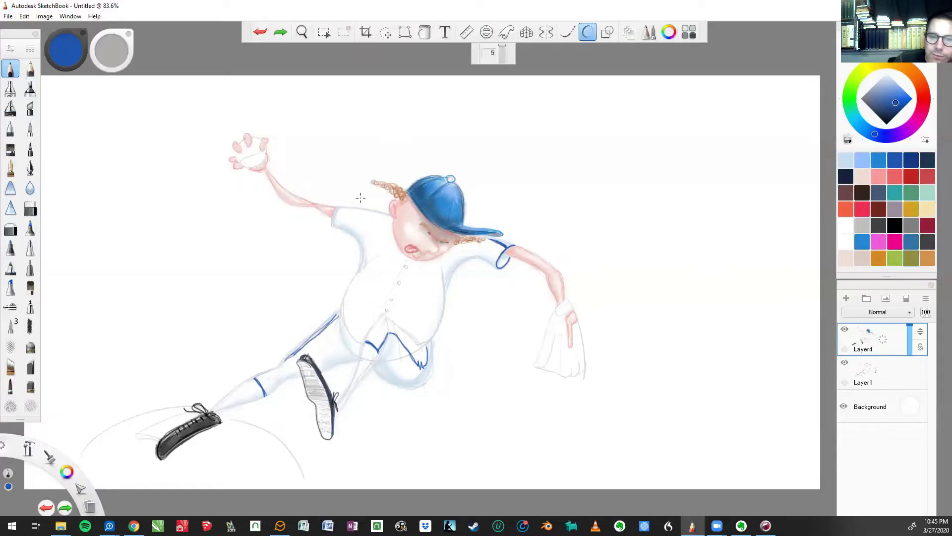
drag(338, 208, 392, 219)
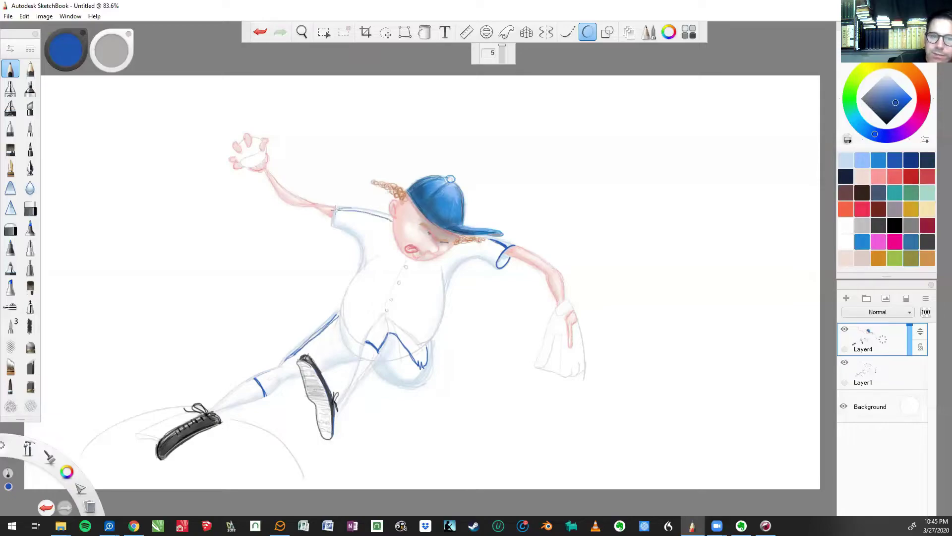
click(260, 32)
click(260, 33)
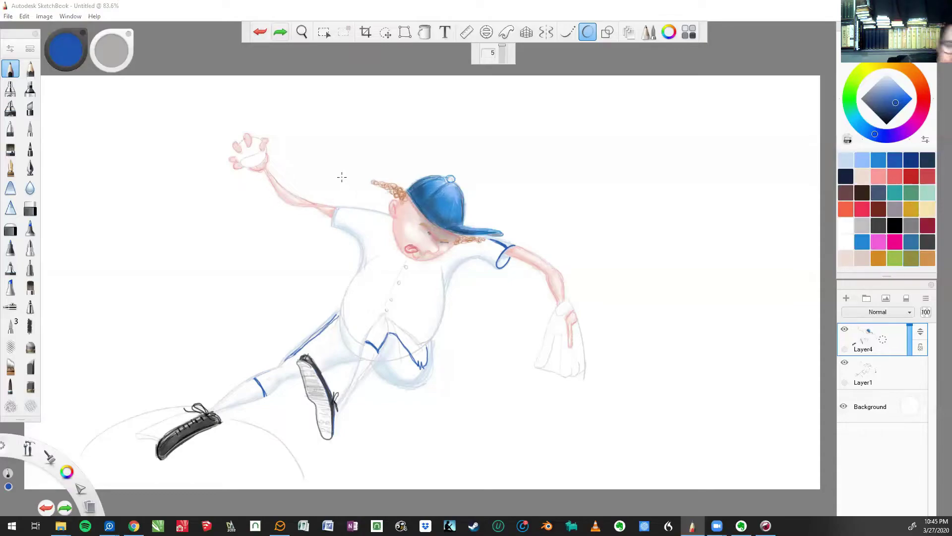
mouse_move(349, 211)
mouse_down()
mouse_move(392, 218)
mouse_move(337, 209)
mouse_move(376, 213)
mouse_up()
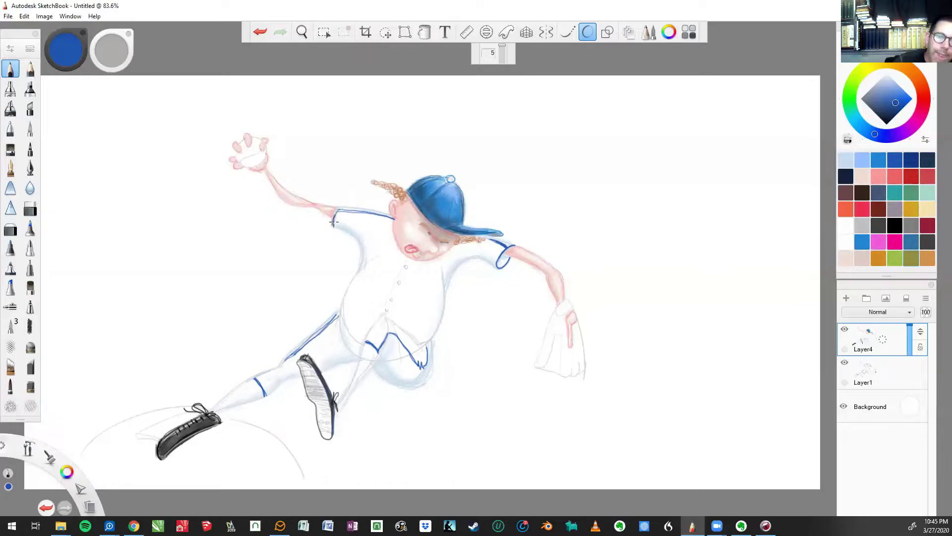
Step: Try a heavier blue trim line on the sleeve cuff of the raised throwing arm
drag(340, 207, 333, 221)
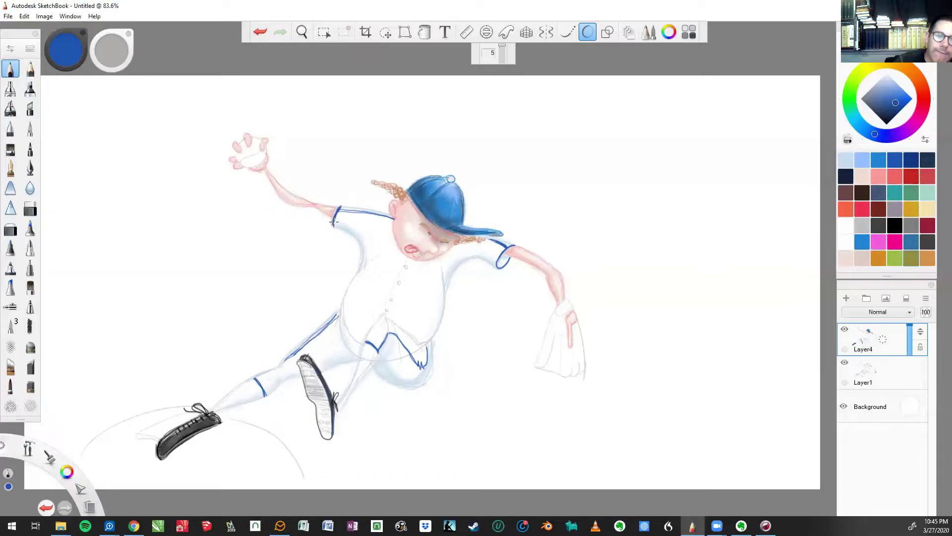
key(ctrl+z)
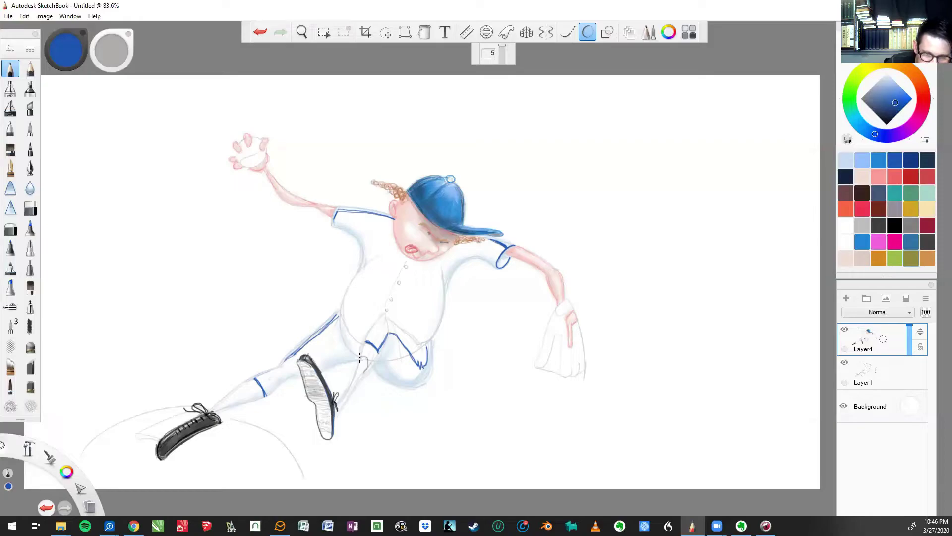
Step: Draw the blue sock on the bent leg, with a line from shoe to knee and a filled band below the knee, turning off Predictive Stroke
drag(337, 414, 369, 367)
drag(336, 416, 343, 399)
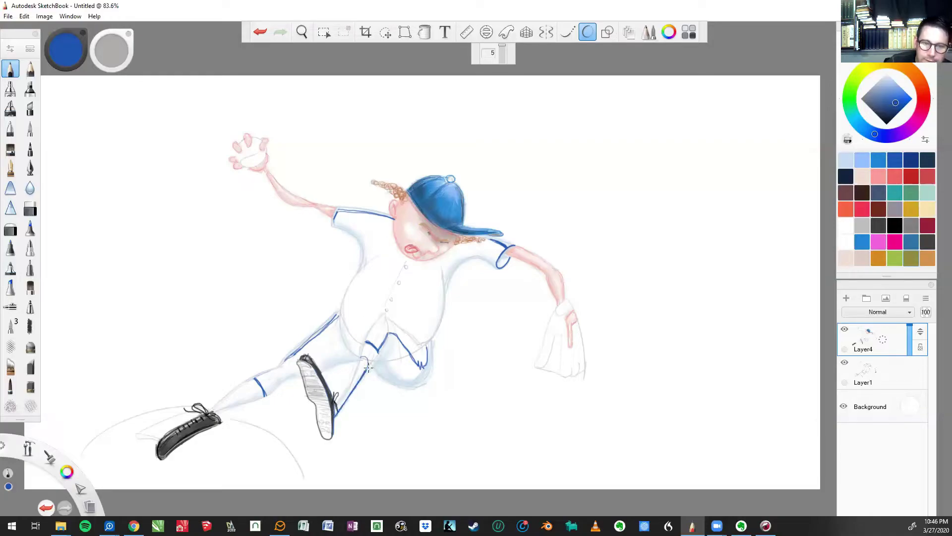
click(589, 34)
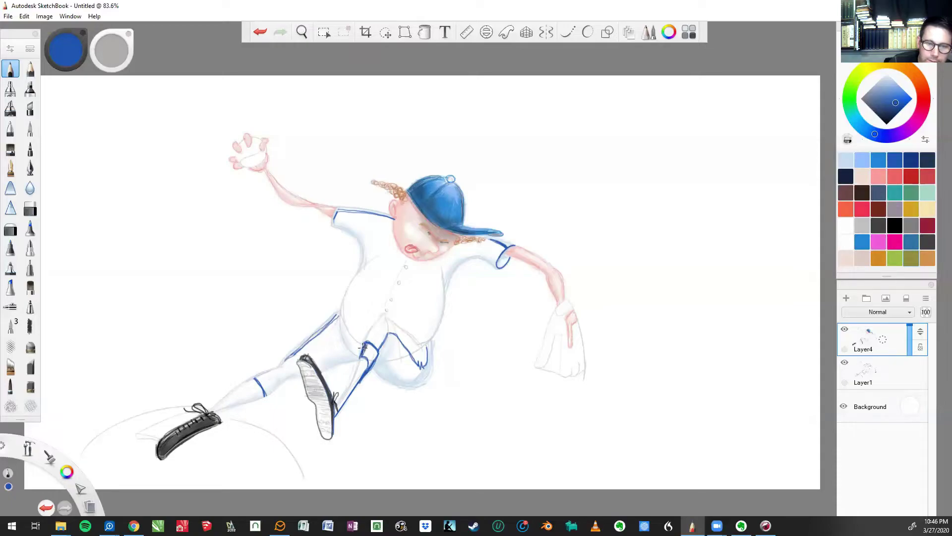
drag(364, 346, 376, 361)
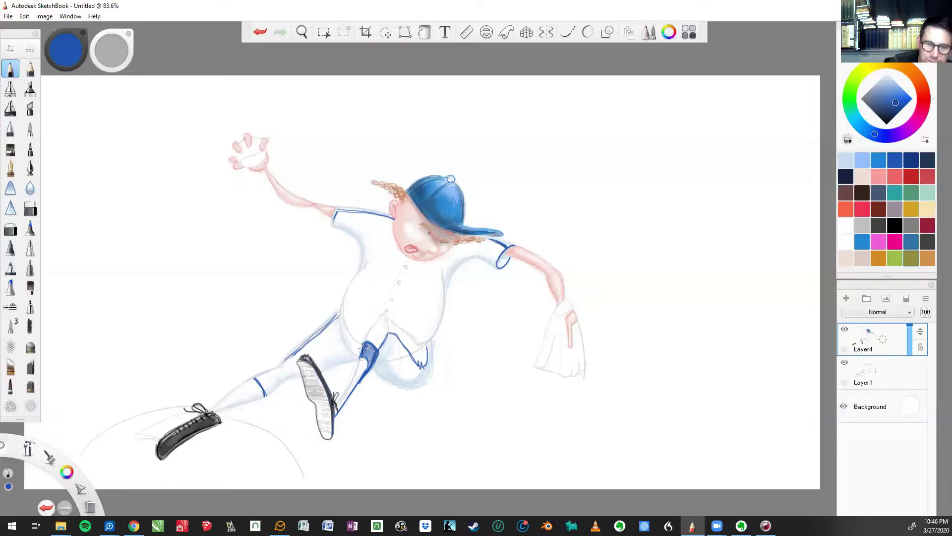
drag(367, 350, 368, 362)
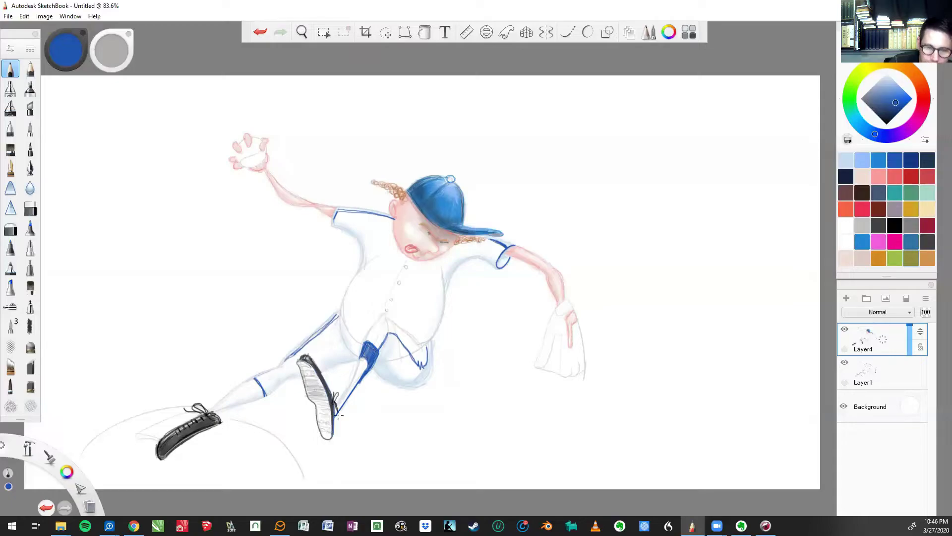
drag(335, 417, 355, 389)
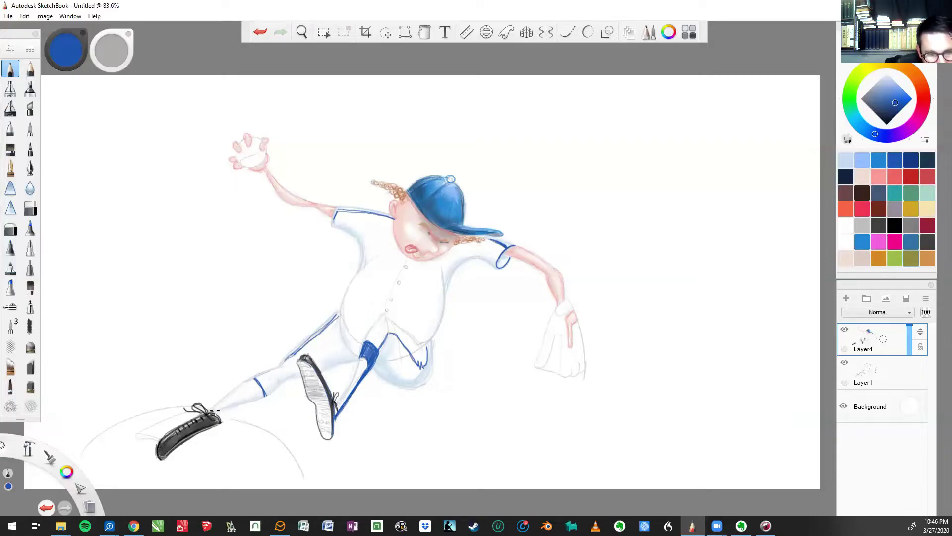
Step: Draw the matching blue sock on the extended leg, from the shoe up to the trouser cuff, and fill its upper band
drag(228, 410, 214, 408)
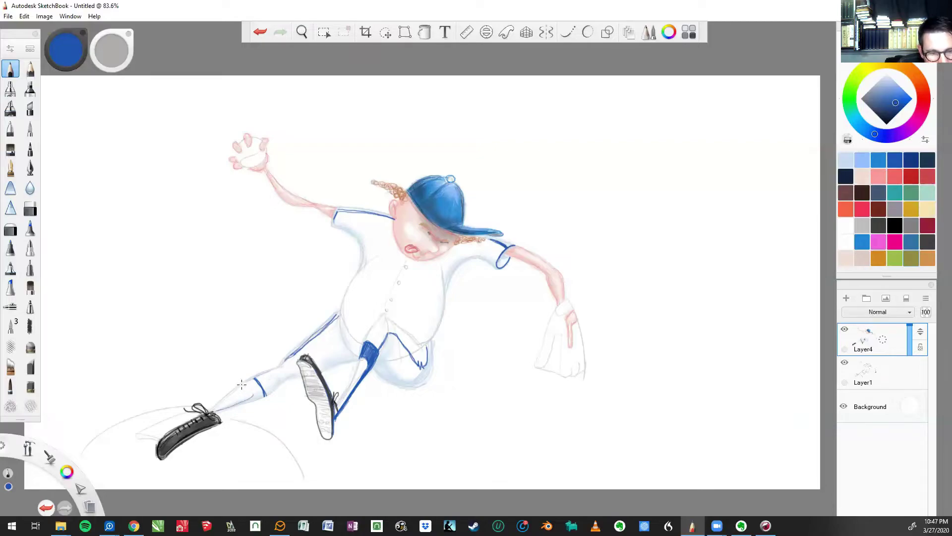
mouse_move(214, 407)
mouse_down()
mouse_move(248, 383)
mouse_move(258, 396)
mouse_move(243, 404)
mouse_move(268, 395)
mouse_up()
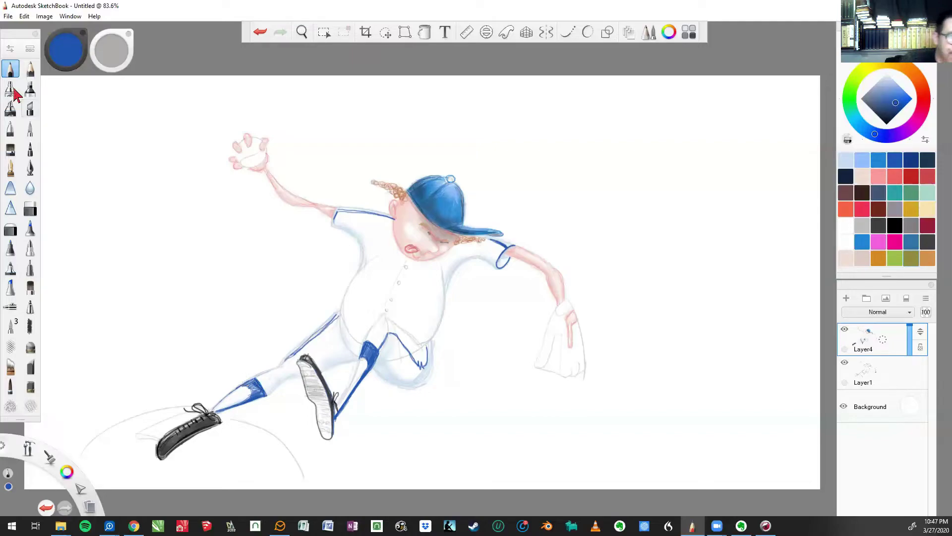
click(30, 68)
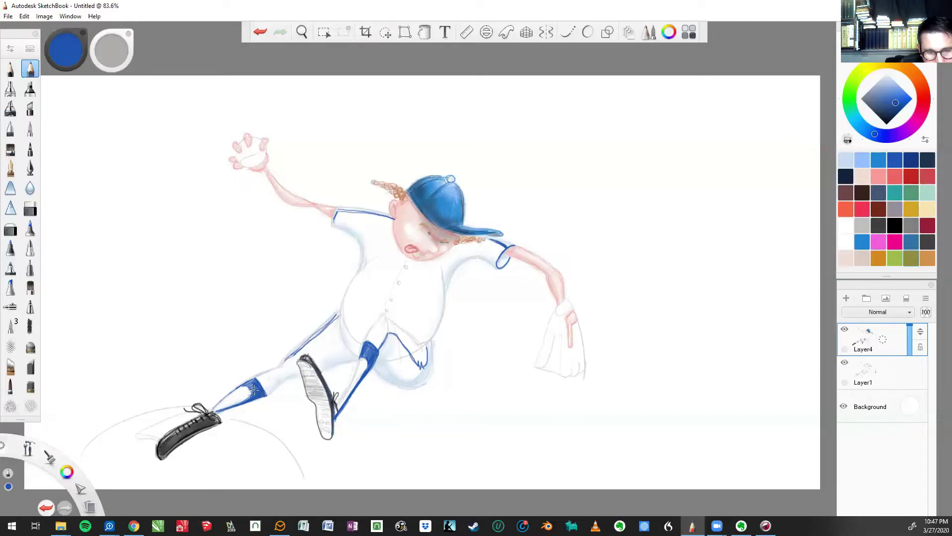
drag(243, 379, 247, 385)
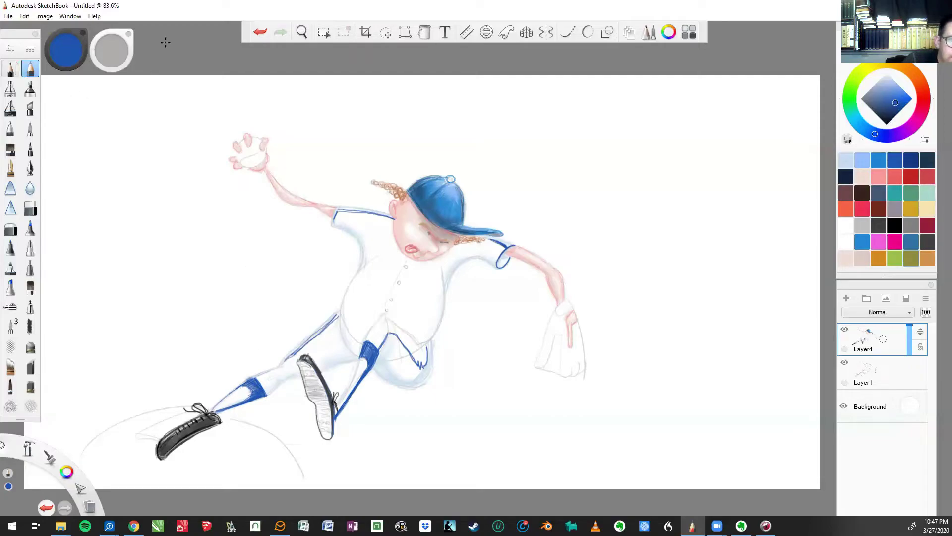
click(260, 33)
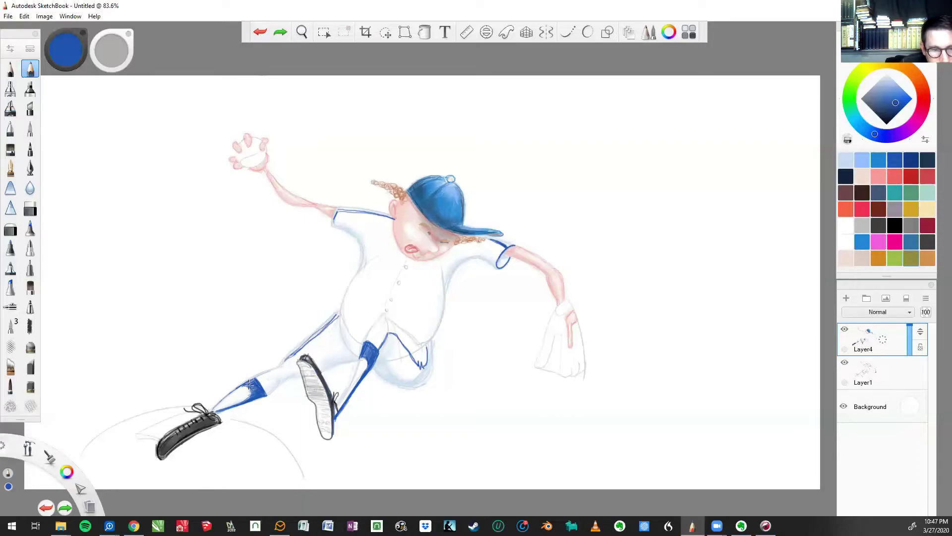
drag(249, 385, 246, 382)
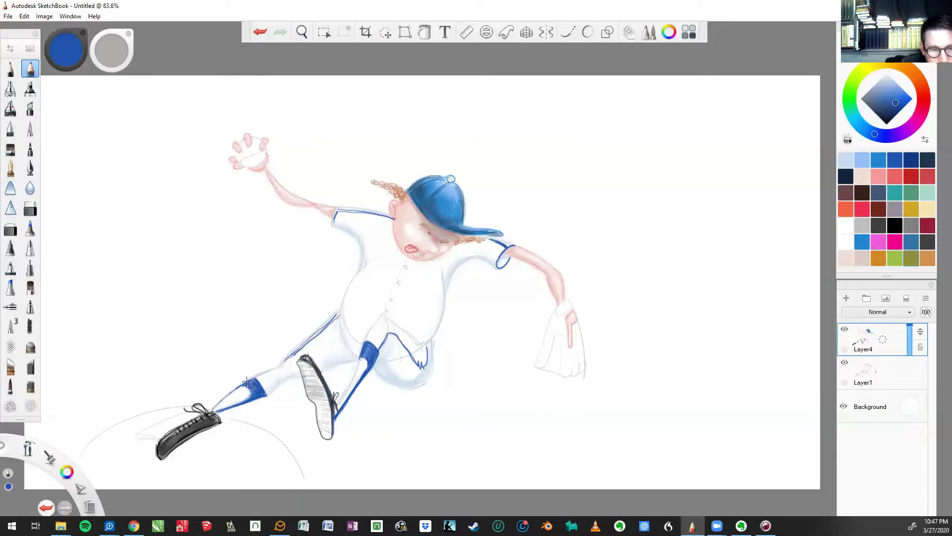
click(11, 70)
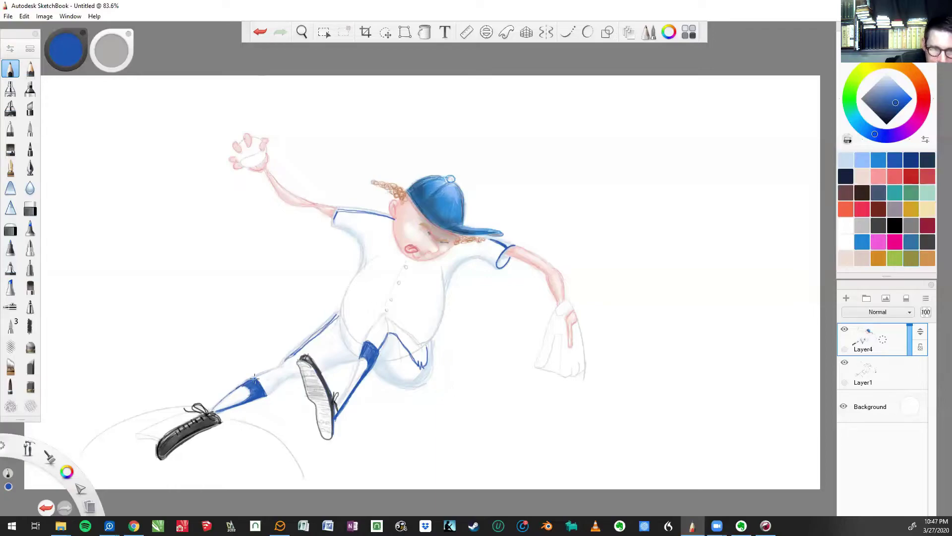
Step: Draw the belt around the pitcher's waist as short medium-blue segments, ending at the far hip
click(862, 160)
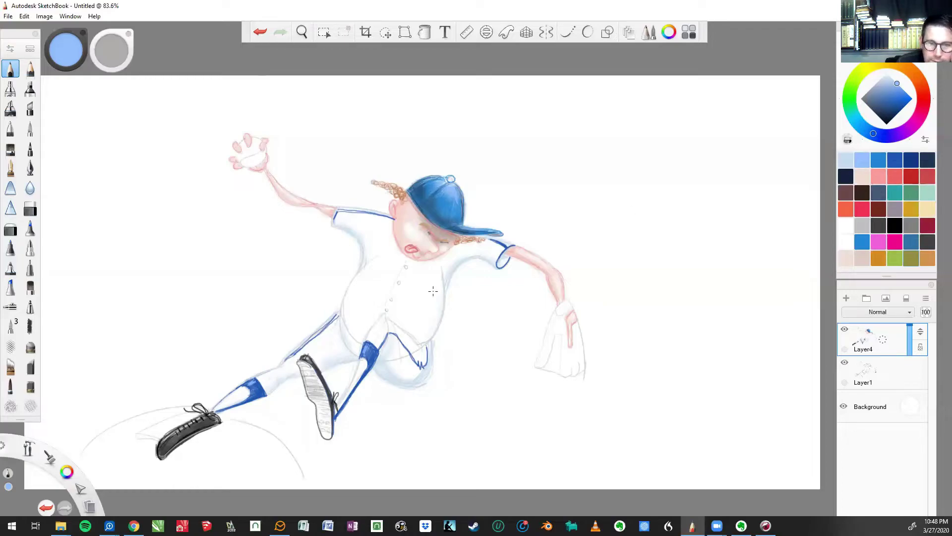
alt+click(408, 349)
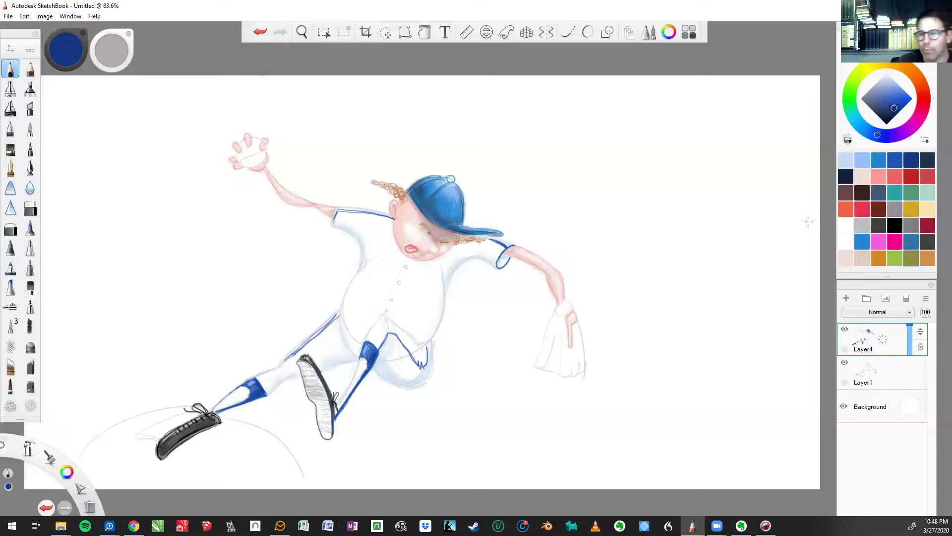
click(895, 163)
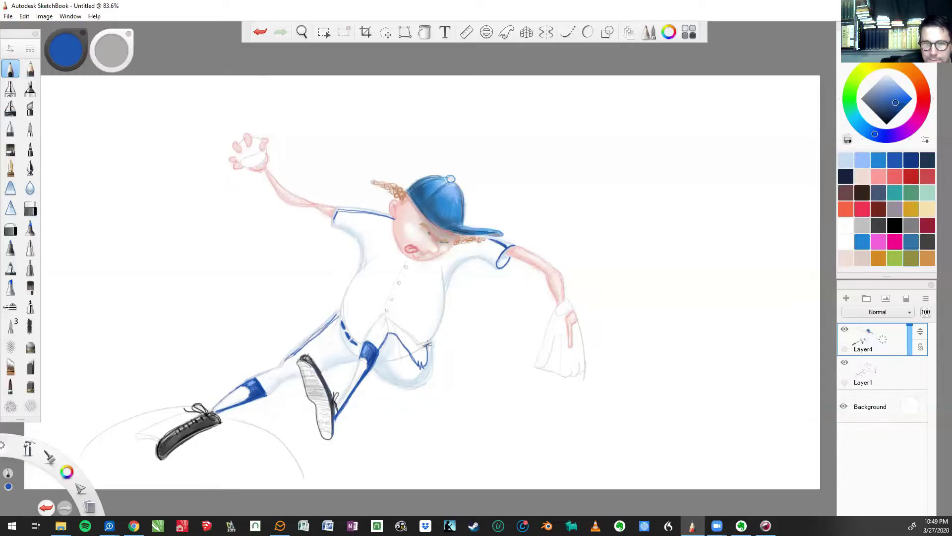
drag(427, 344, 430, 341)
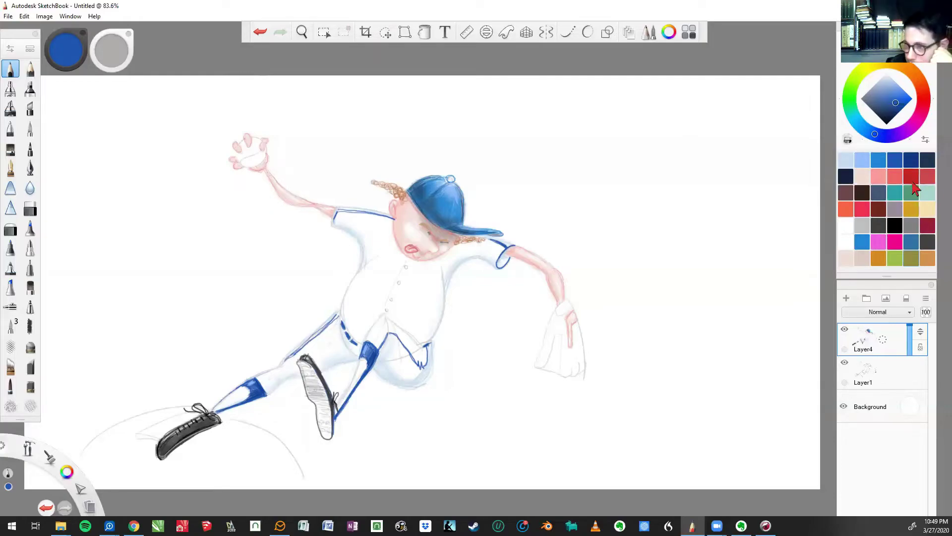
Step: Add a row of small dark red stitches across the baseball in the raised hand
click(925, 101)
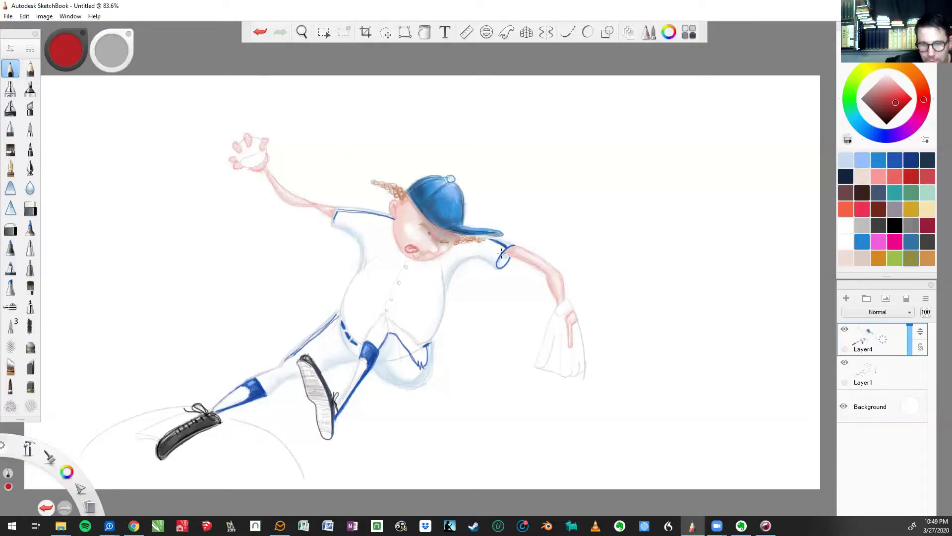
click(245, 158)
click(249, 156)
click(252, 154)
click(255, 153)
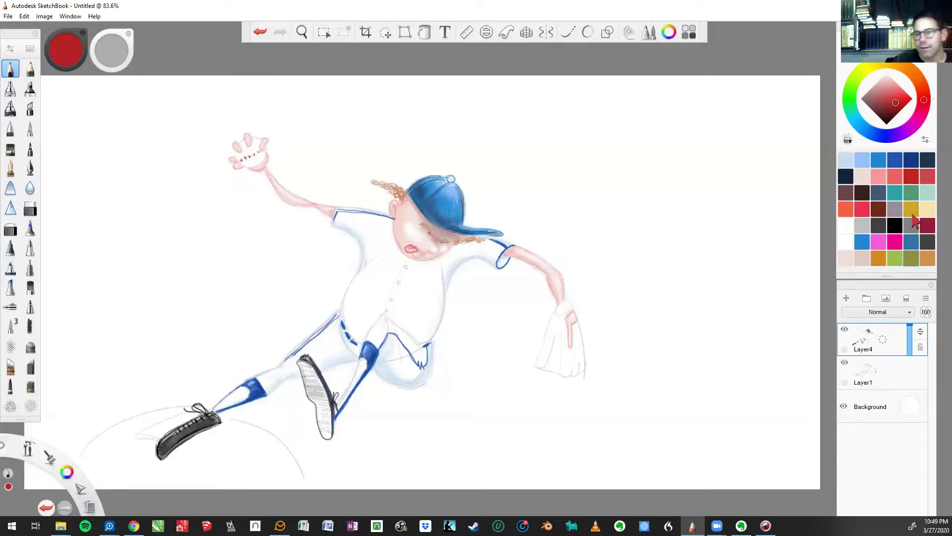
Step: Shade the underside of the baseball in pale blue and set the drawing colour to a brighter orange-red
click(856, 167)
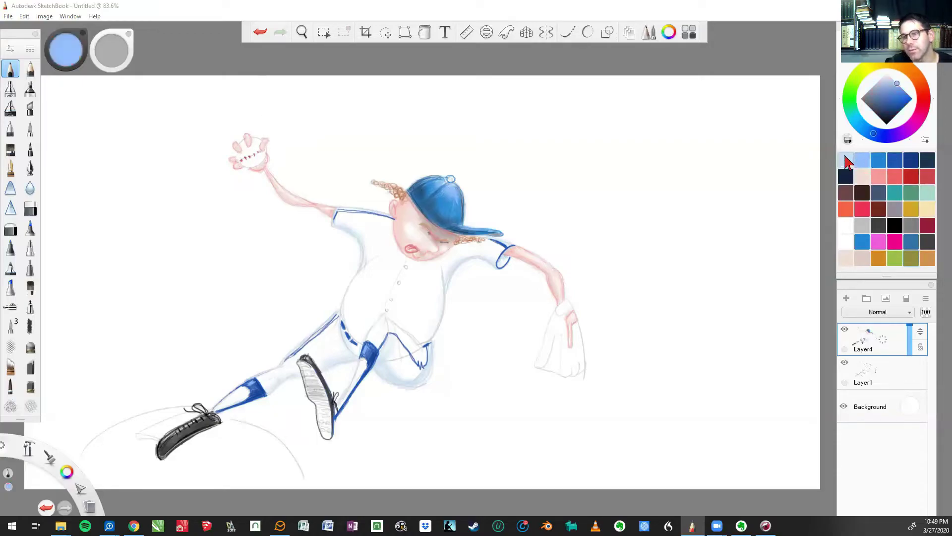
click(846, 160)
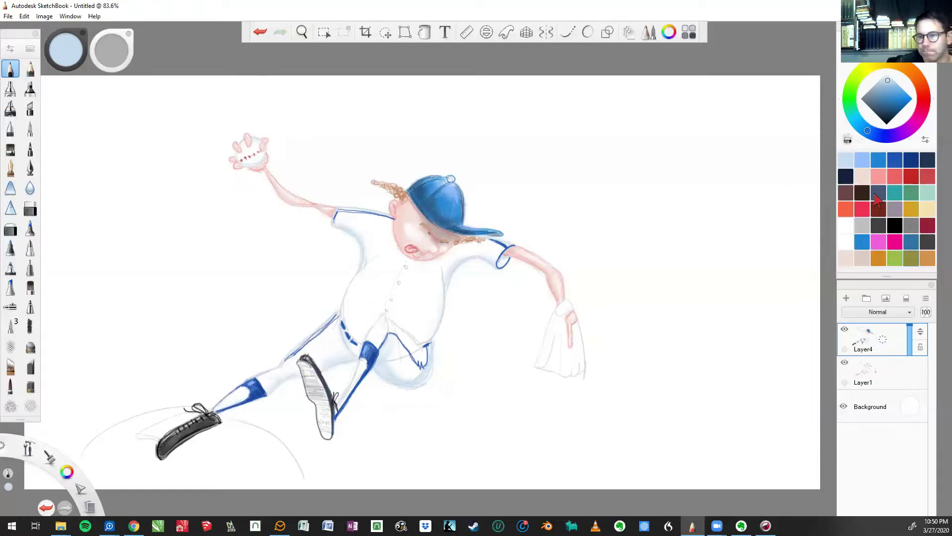
click(912, 176)
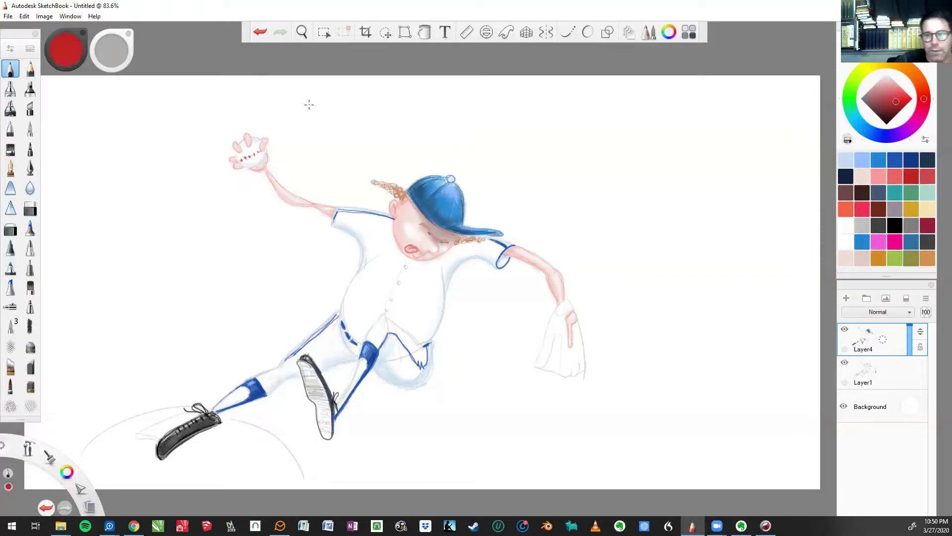
click(923, 94)
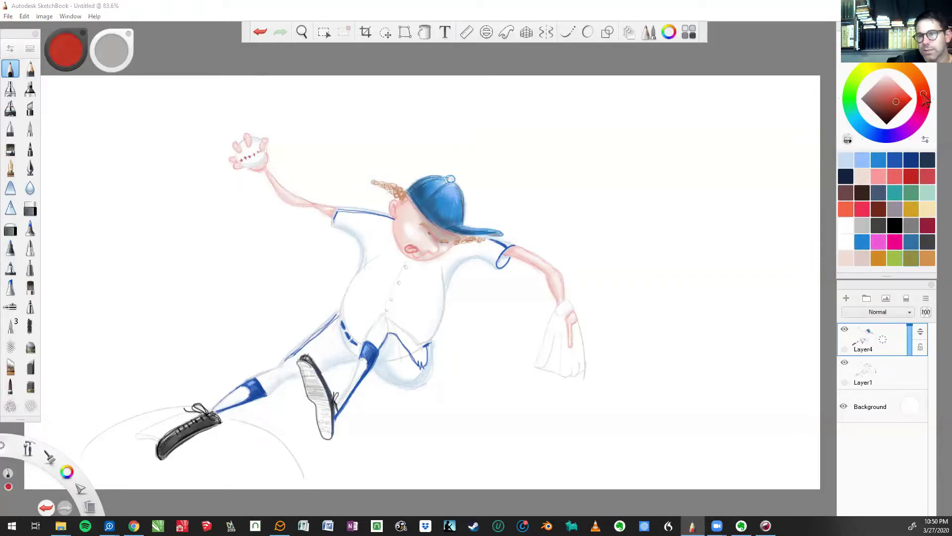
drag(900, 93, 906, 100)
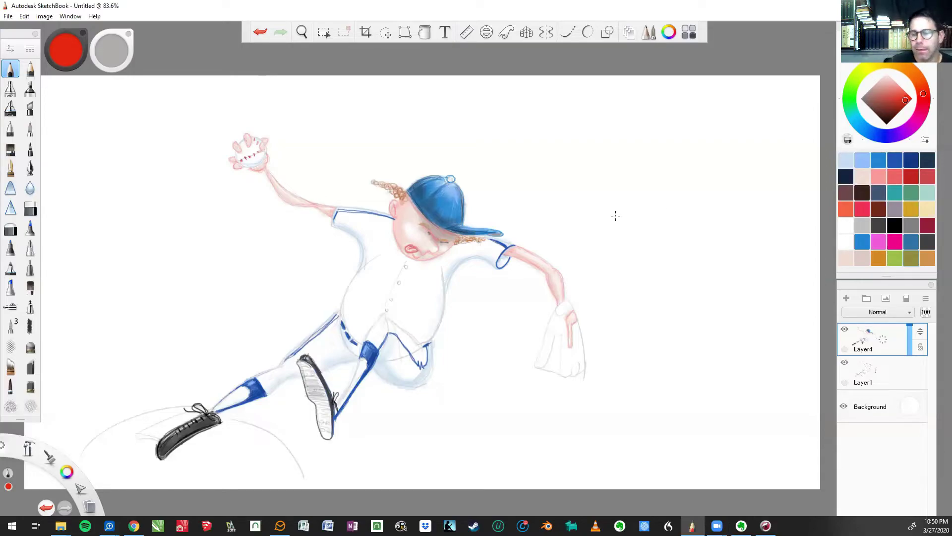
Step: Darken the closed eyes and the underside of the gloved arm in dark grey, and outline the glove in golden orange
click(878, 226)
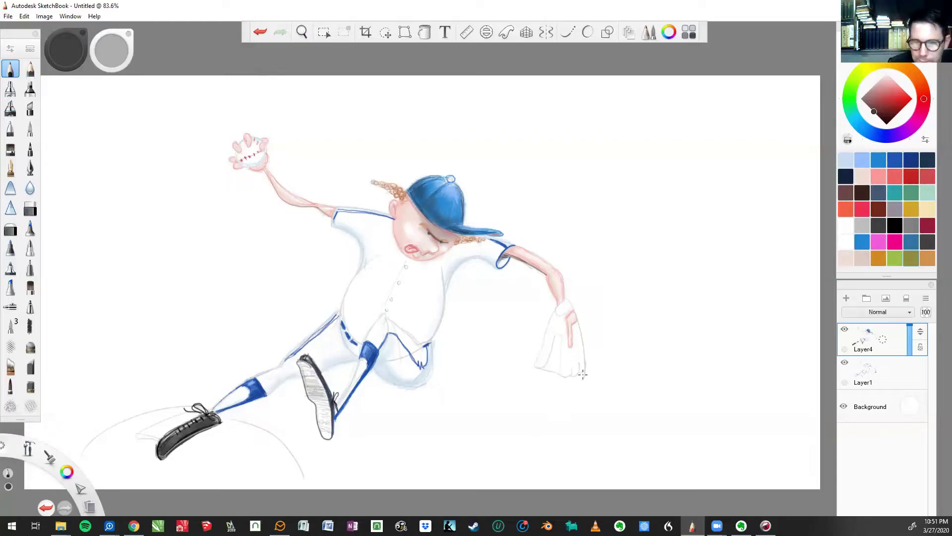
click(929, 263)
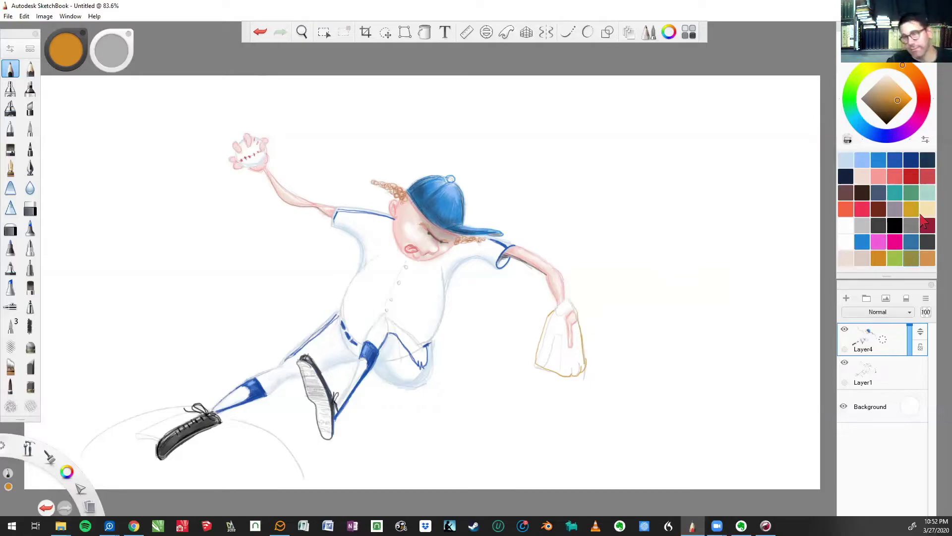
Step: Redraw the glove's outline in maroon, adding the finger divisions and the wrist opening
click(921, 230)
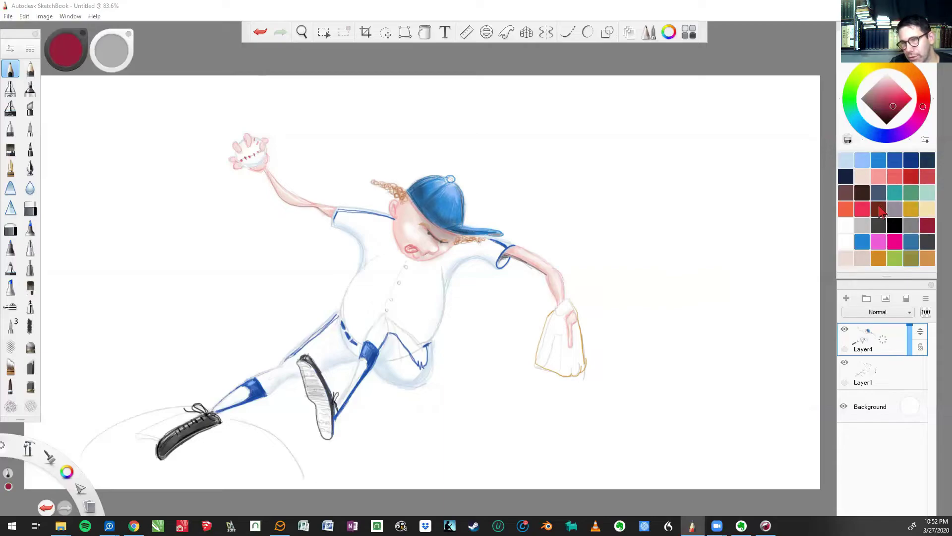
click(920, 228)
click(921, 227)
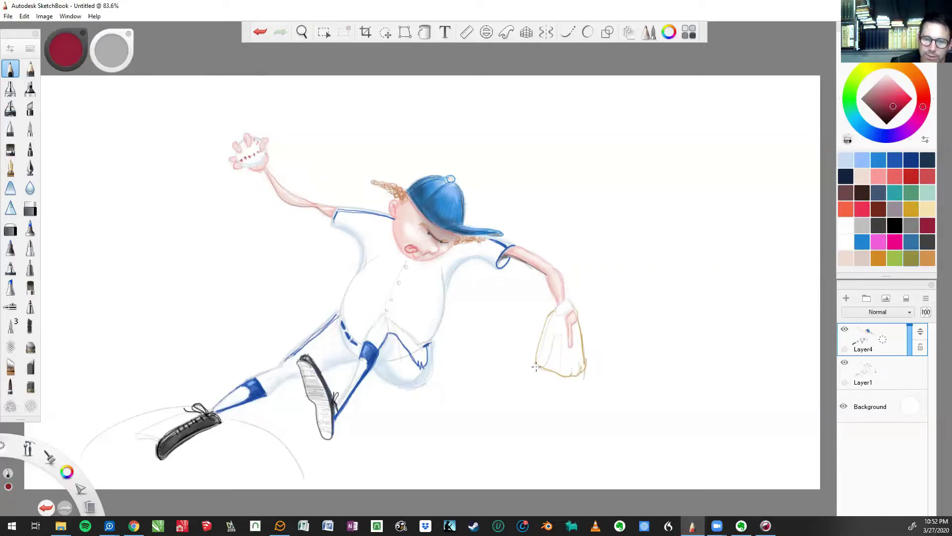
mouse_move(543, 338)
mouse_down()
mouse_move(537, 361)
mouse_move(549, 316)
mouse_up()
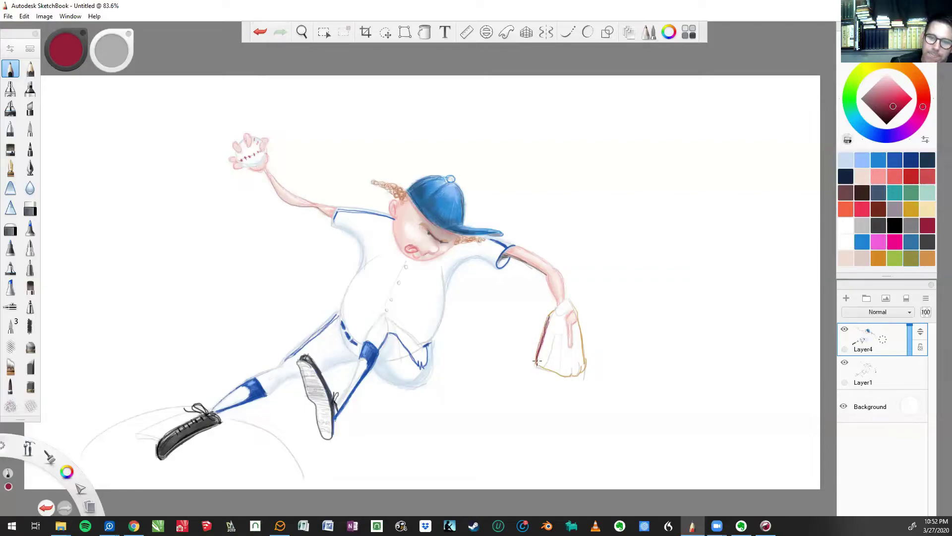
mouse_move(538, 349)
mouse_down()
mouse_move(545, 332)
mouse_move(555, 336)
mouse_move(549, 354)
mouse_move(557, 337)
mouse_move(560, 372)
mouse_up()
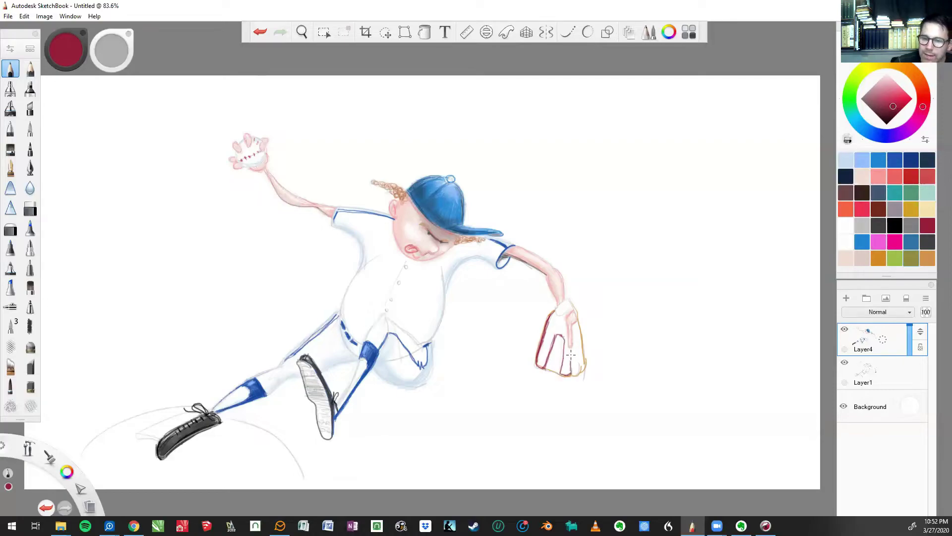
drag(572, 353, 577, 375)
mouse_move(578, 374)
mouse_down()
mouse_move(571, 354)
mouse_move(582, 338)
mouse_up()
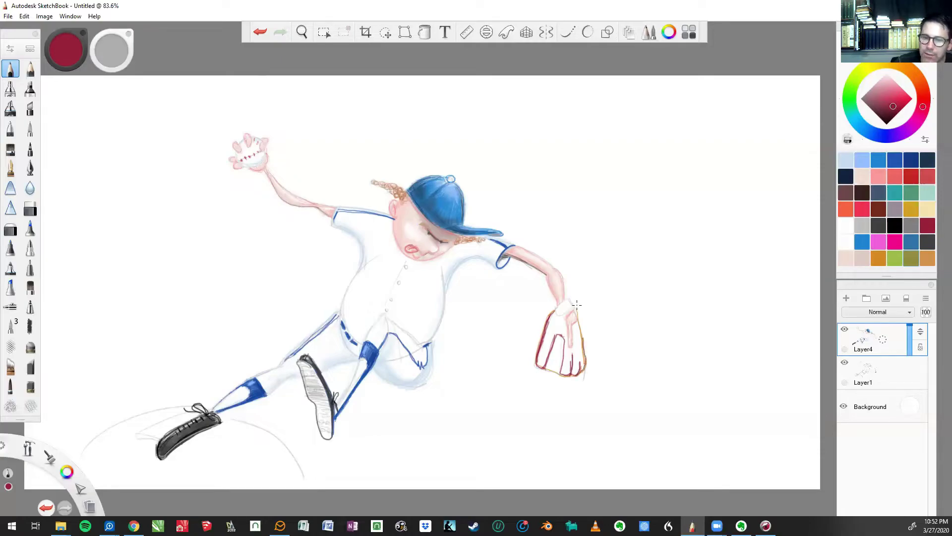
mouse_move(577, 304)
mouse_down()
mouse_move(577, 344)
mouse_move(573, 321)
mouse_move(555, 309)
mouse_move(568, 306)
mouse_move(555, 318)
mouse_move(550, 297)
mouse_move(570, 336)
mouse_move(544, 366)
mouse_move(563, 378)
mouse_up()
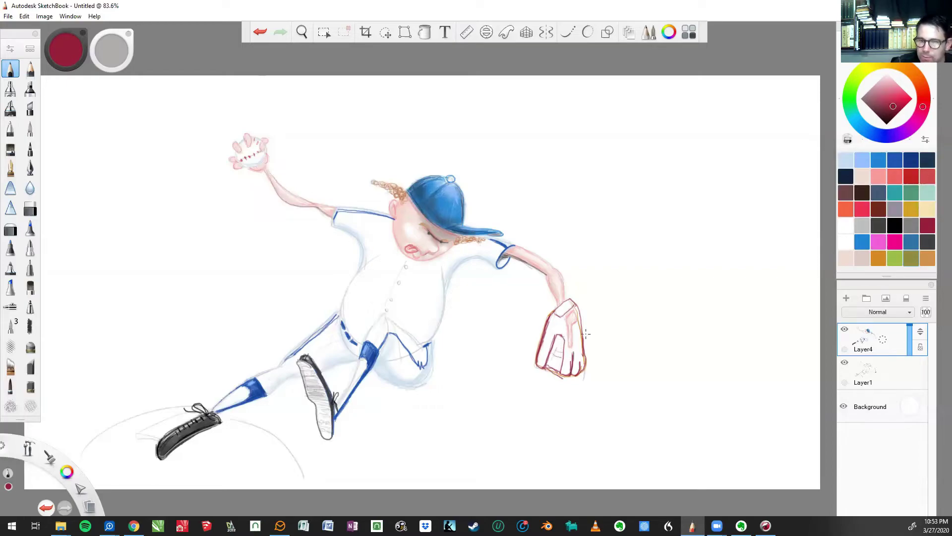
Step: Shade the glove's outer edge and wrist strap in light maroon, and darken the divisions between its fingers
click(30, 71)
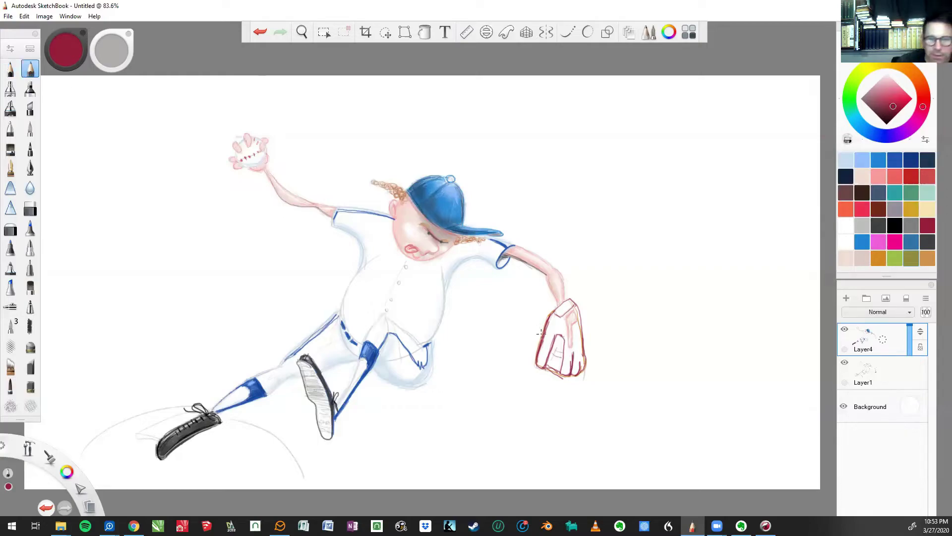
mouse_move(540, 362)
mouse_down()
mouse_move(546, 331)
mouse_move(568, 304)
mouse_move(540, 369)
mouse_move(542, 344)
mouse_up()
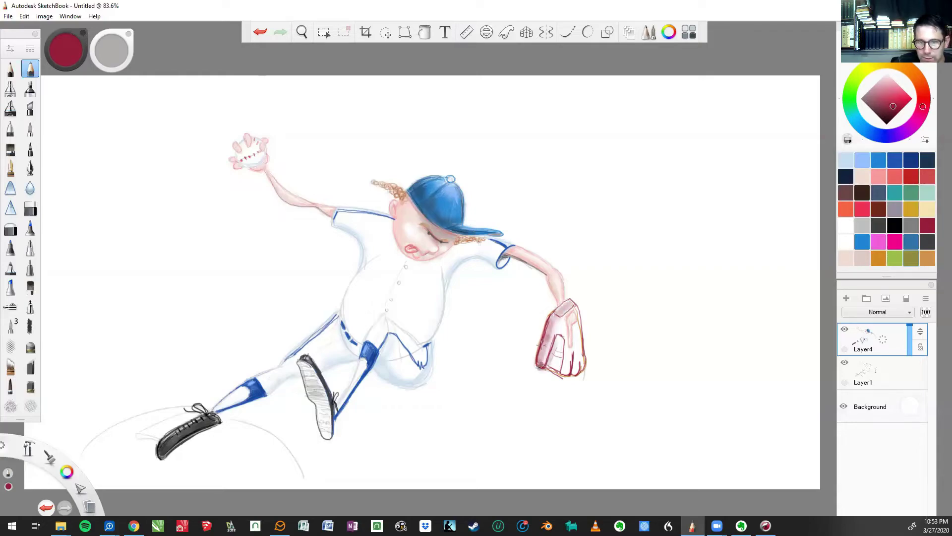
click(10, 69)
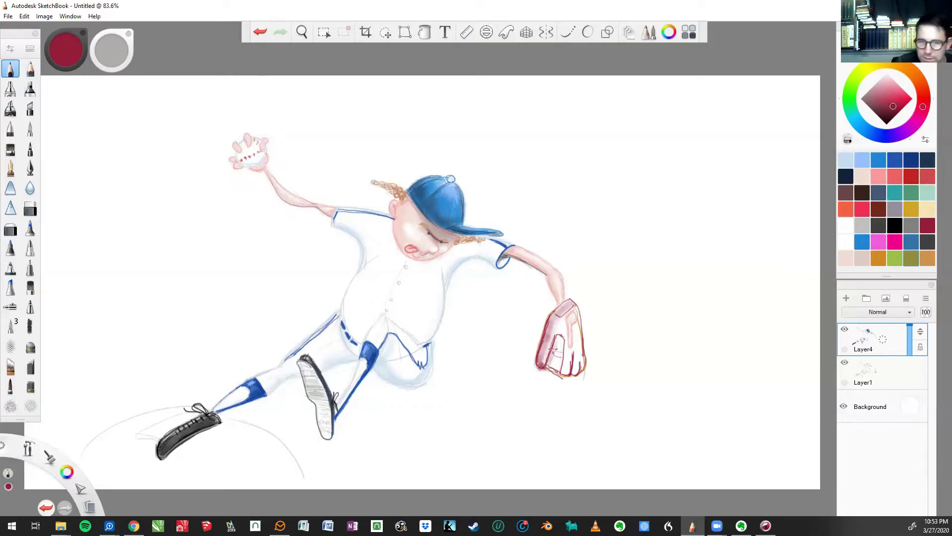
mouse_move(554, 350)
mouse_down()
mouse_move(551, 362)
mouse_move(561, 345)
mouse_move(563, 369)
mouse_move(560, 345)
mouse_move(580, 361)
mouse_move(588, 342)
mouse_move(581, 367)
mouse_up()
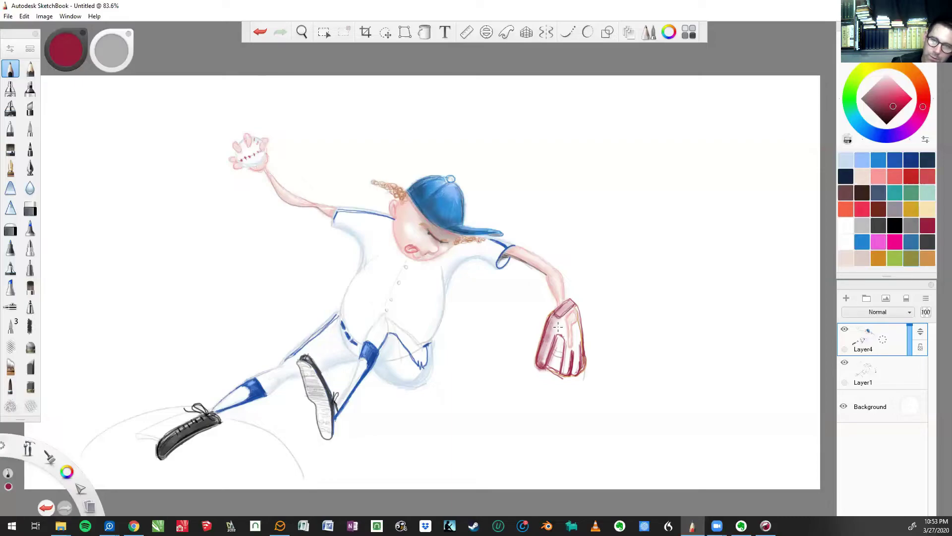
Step: Draw a small round button below the glove's wrist strap and fill the glove with maroon shading
drag(555, 328, 558, 329)
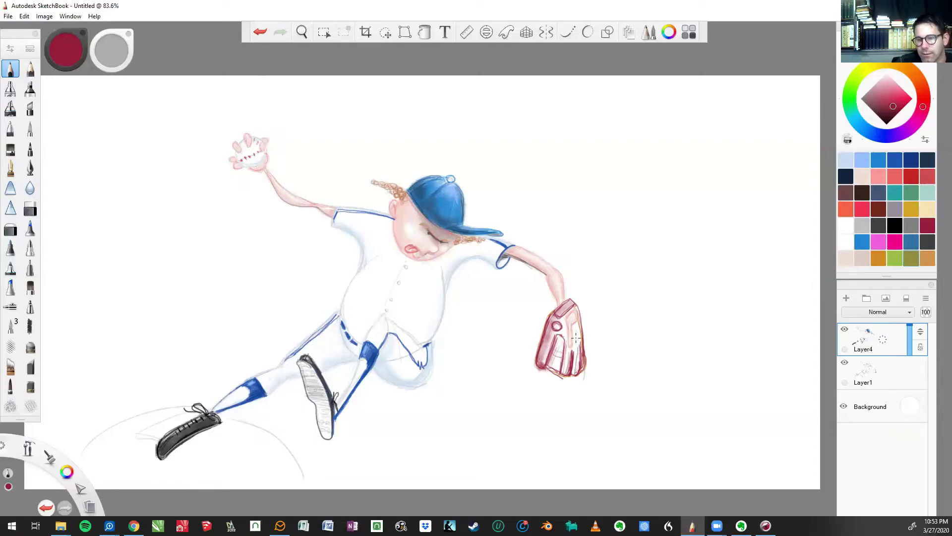
mouse_move(573, 340)
mouse_down()
mouse_move(573, 351)
mouse_move(578, 340)
mouse_up()
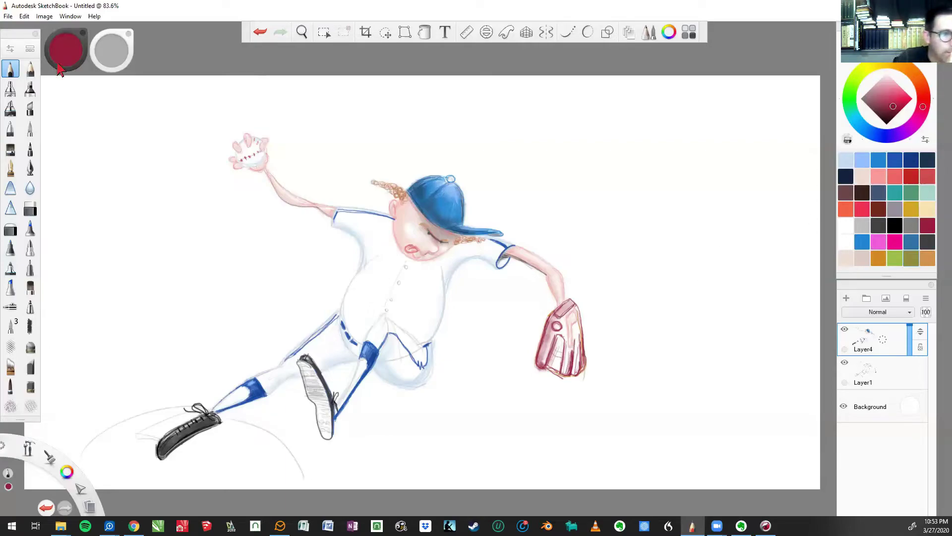
click(30, 69)
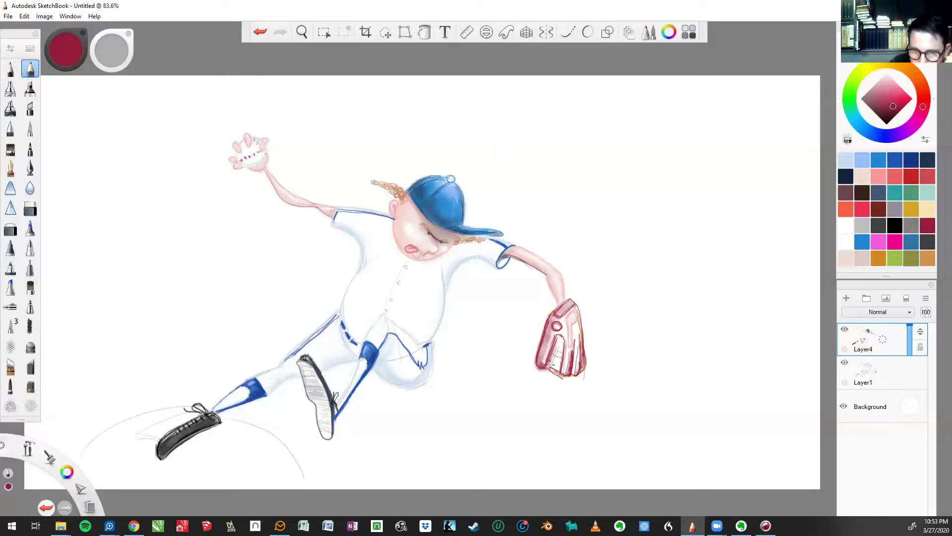
mouse_move(550, 365)
mouse_down()
mouse_move(555, 347)
mouse_move(573, 367)
mouse_move(578, 360)
mouse_move(576, 325)
mouse_move(571, 353)
mouse_move(563, 319)
mouse_move(544, 359)
mouse_move(576, 341)
mouse_move(564, 370)
mouse_move(563, 337)
mouse_move(578, 370)
mouse_move(568, 303)
mouse_move(541, 364)
mouse_up()
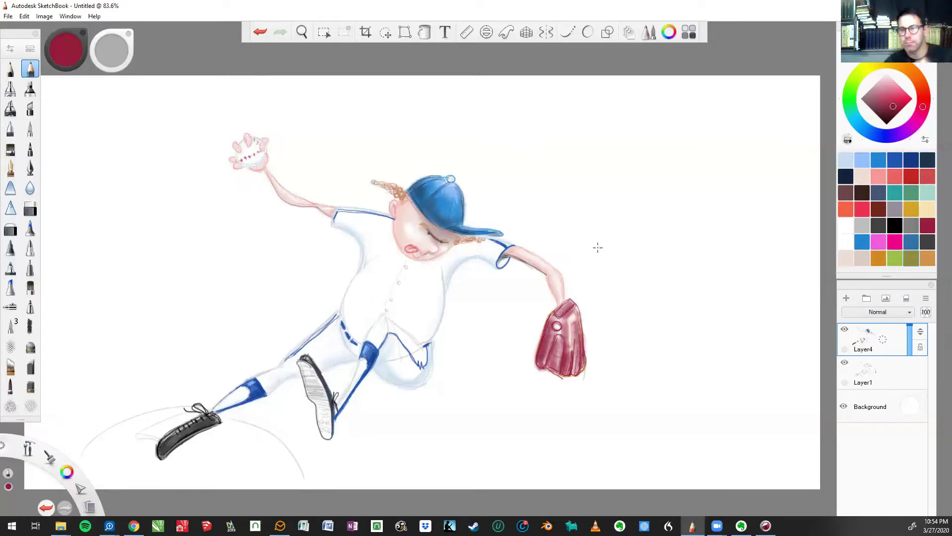
Step: Reinforce the glove's outline, finger creases and the edge of its opening in dark reddish brown
click(879, 209)
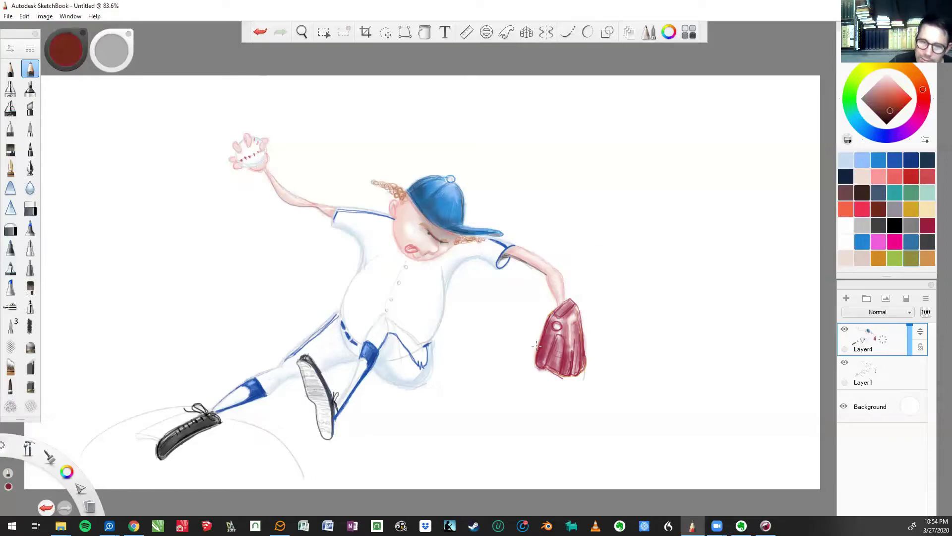
click(10, 68)
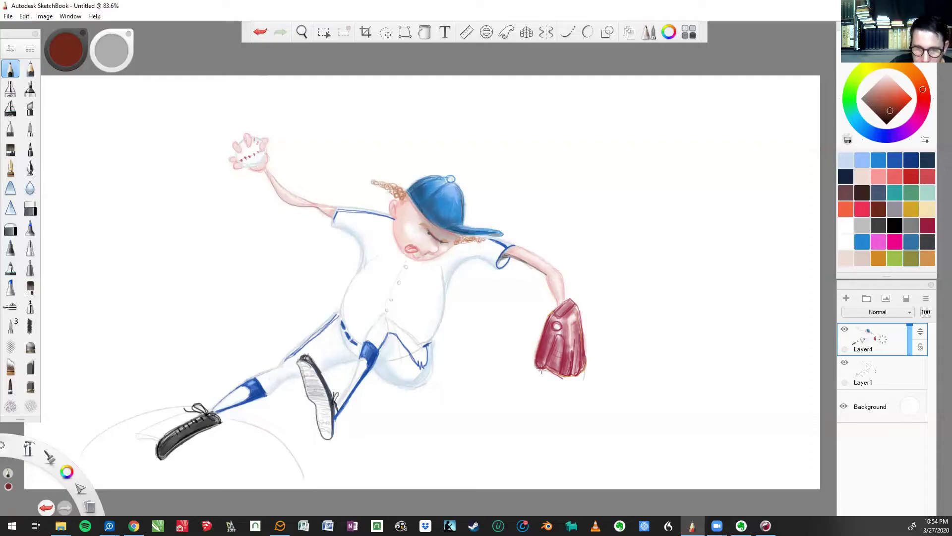
drag(541, 358, 538, 325)
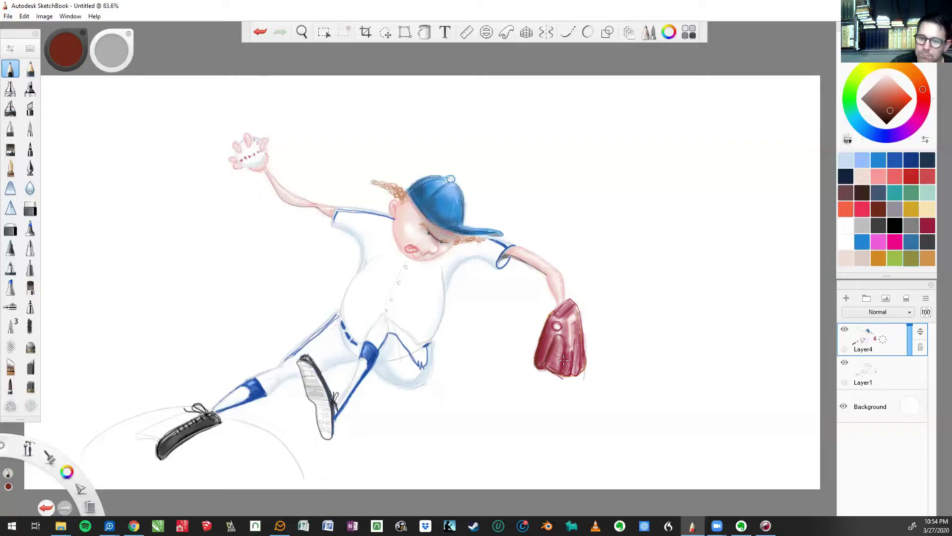
drag(576, 353, 574, 329)
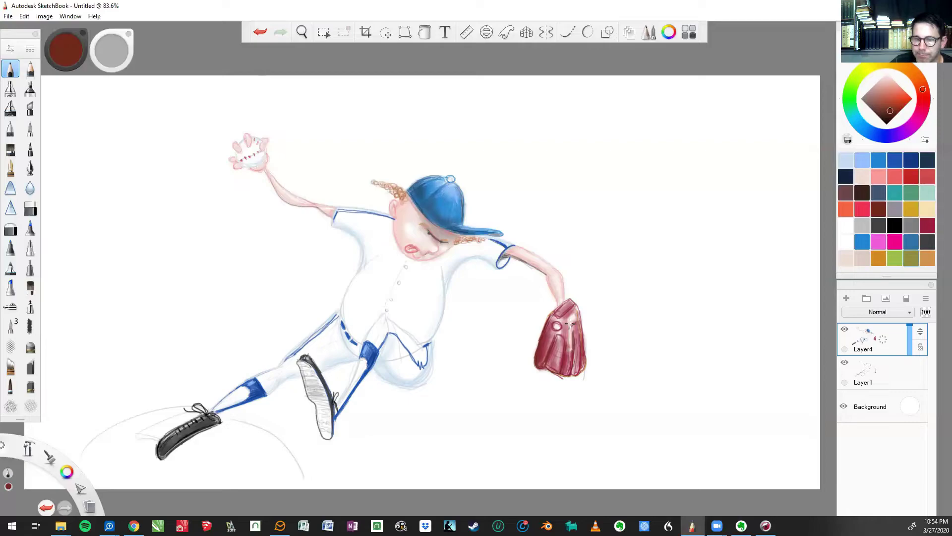
drag(571, 315, 566, 319)
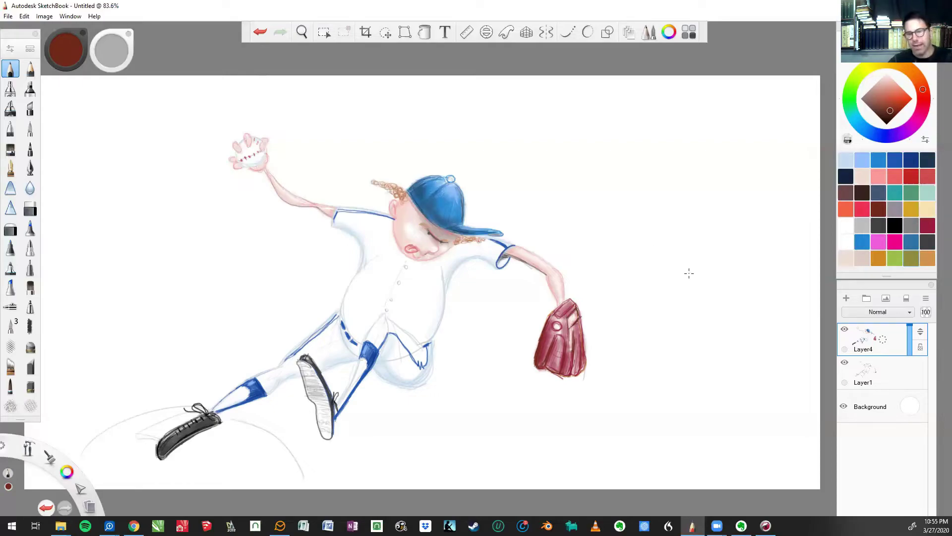
Step: Deepen the glove with maroon strokes, adding short crosswise creases on the fingers and strengthening the lower edge
click(923, 227)
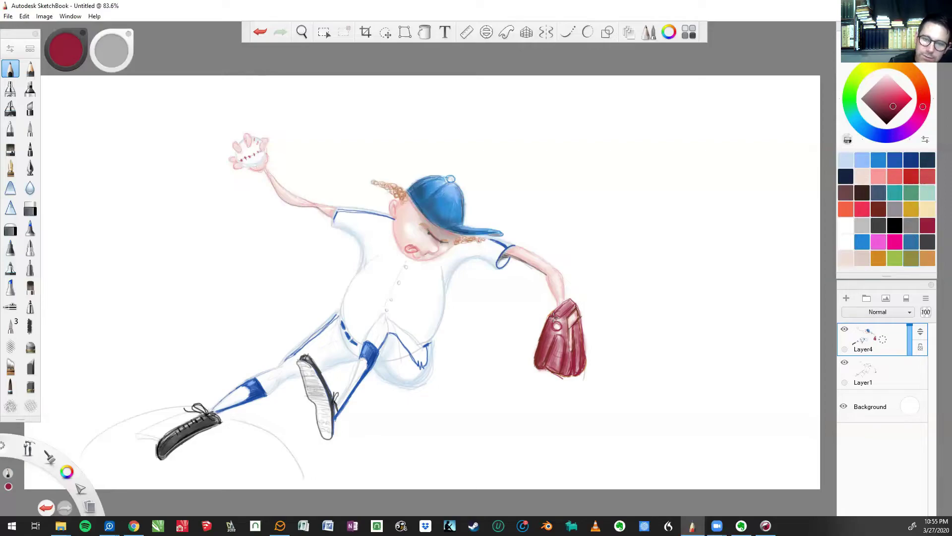
mouse_move(550, 320)
mouse_down()
mouse_move(571, 308)
mouse_move(567, 339)
mouse_move(552, 338)
mouse_move(556, 358)
mouse_up()
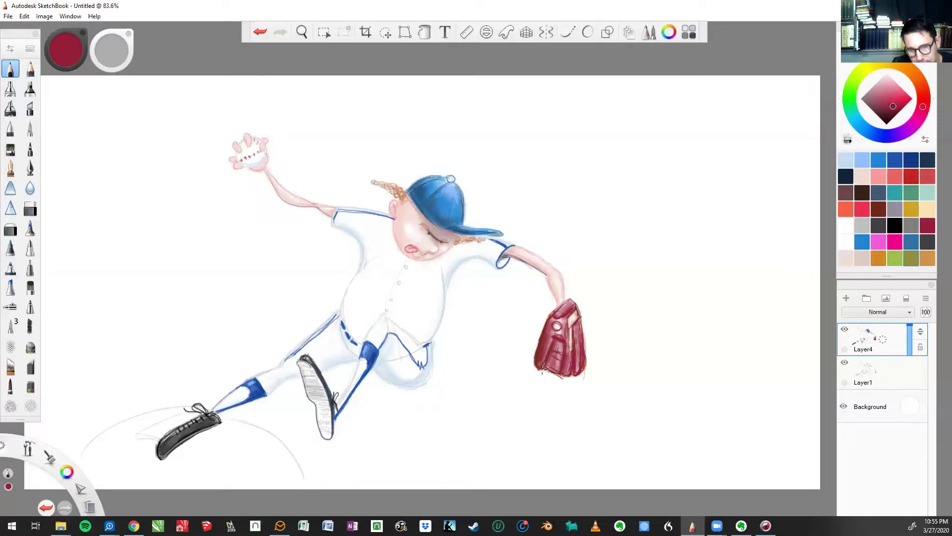
drag(555, 370, 548, 373)
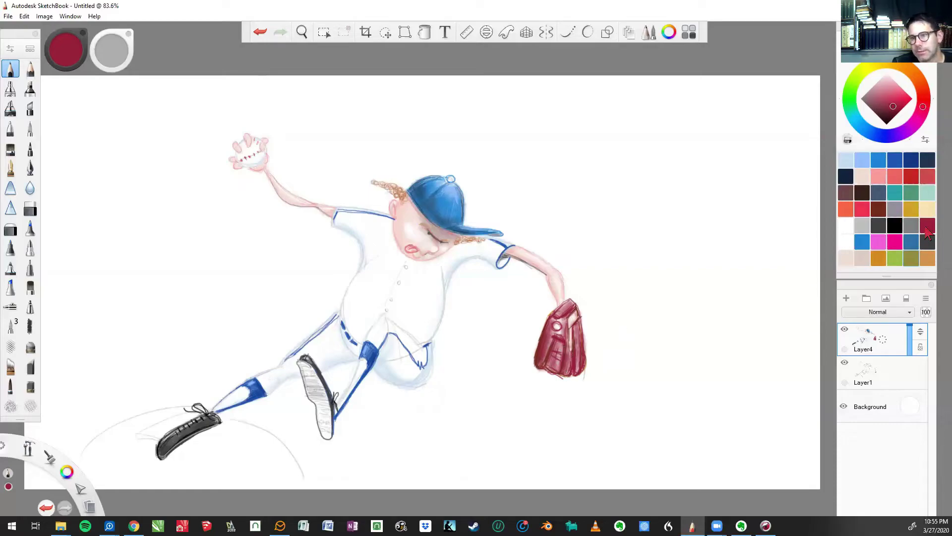
click(913, 179)
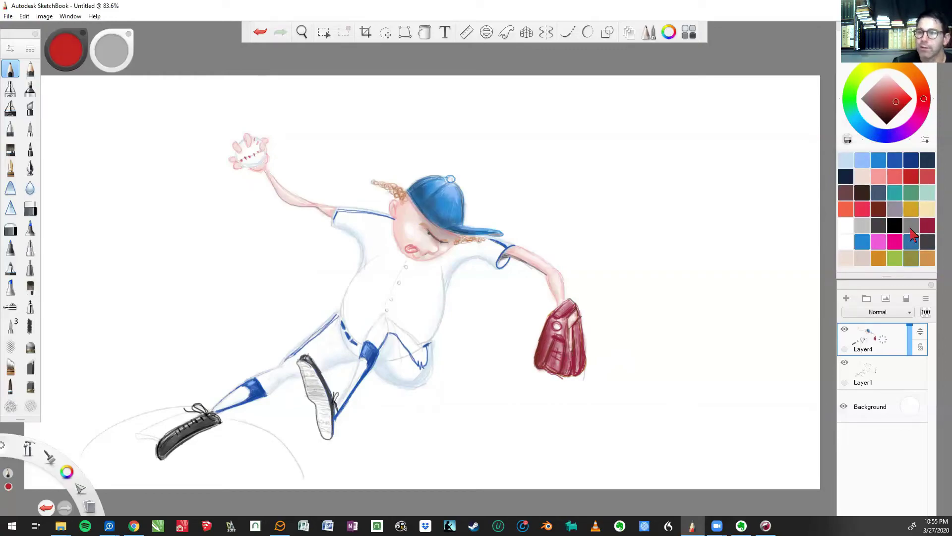
click(928, 227)
drag(904, 85, 886, 91)
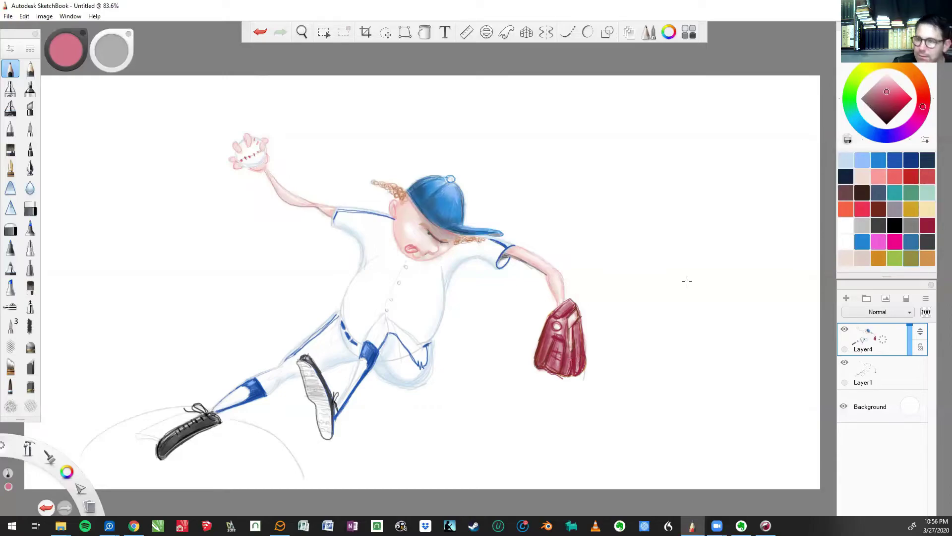
Step: Build up another layer of maroon shading over the glove's back and fingers
click(928, 226)
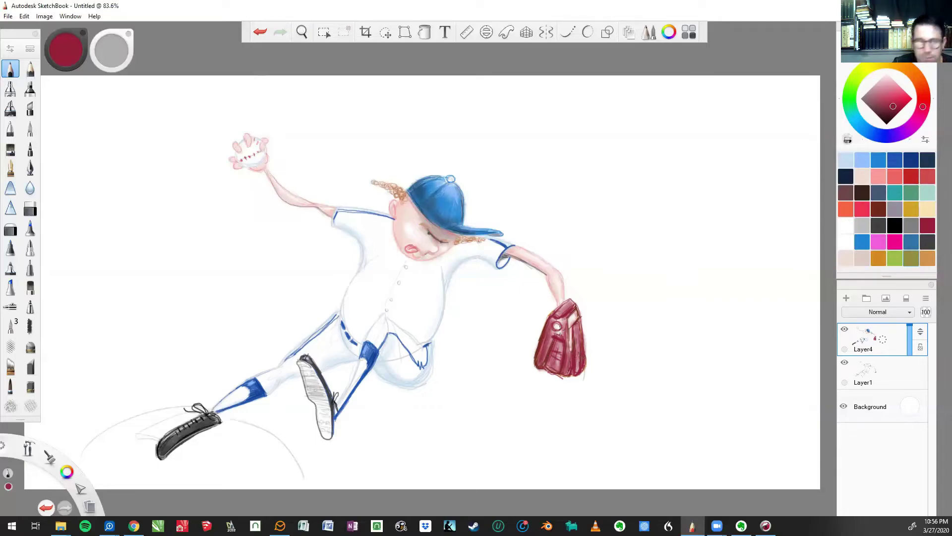
click(30, 69)
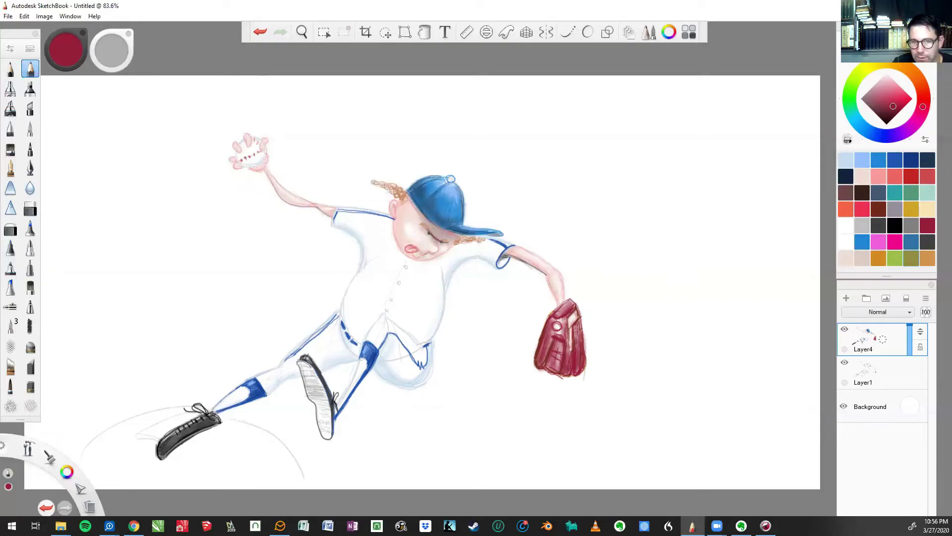
mouse_move(571, 299)
mouse_down()
mouse_move(551, 347)
mouse_move(550, 365)
mouse_move(555, 347)
mouse_move(568, 363)
mouse_up()
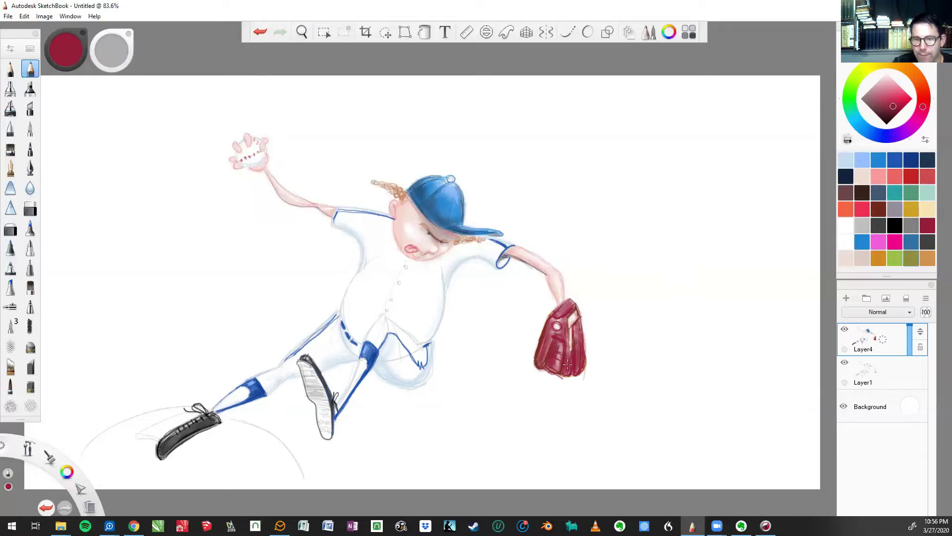
Step: Choose a darker, muted maroon and shade the glove's fingers, creases and lower edge, undoing the stray stroke
click(882, 212)
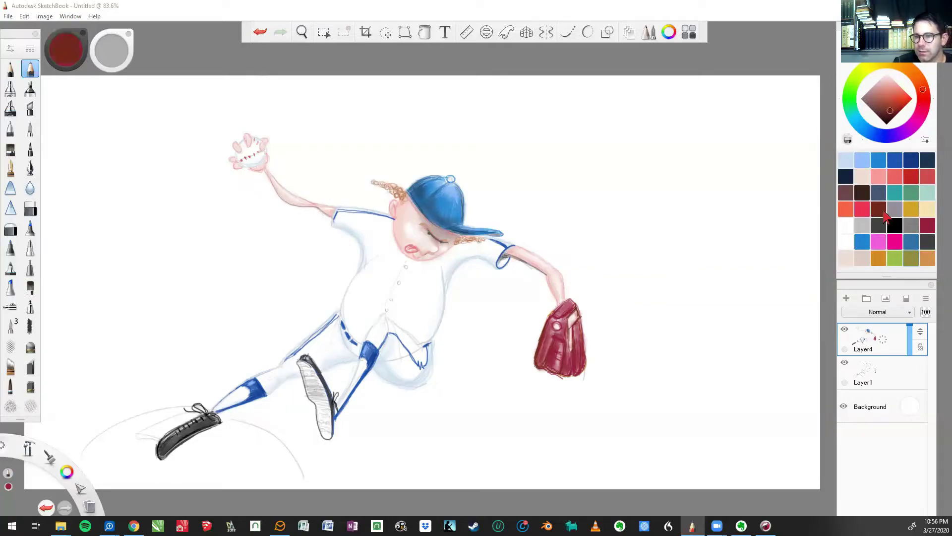
click(927, 225)
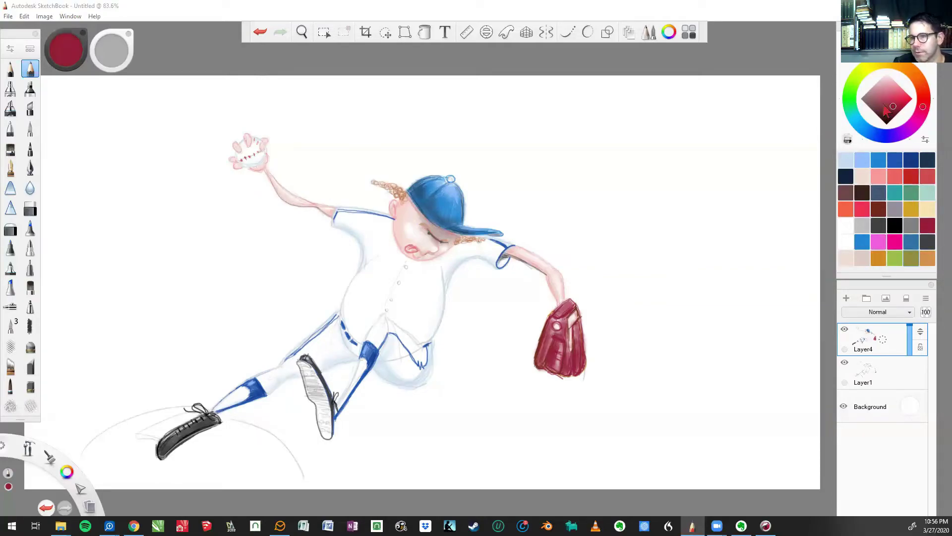
drag(886, 111, 880, 105)
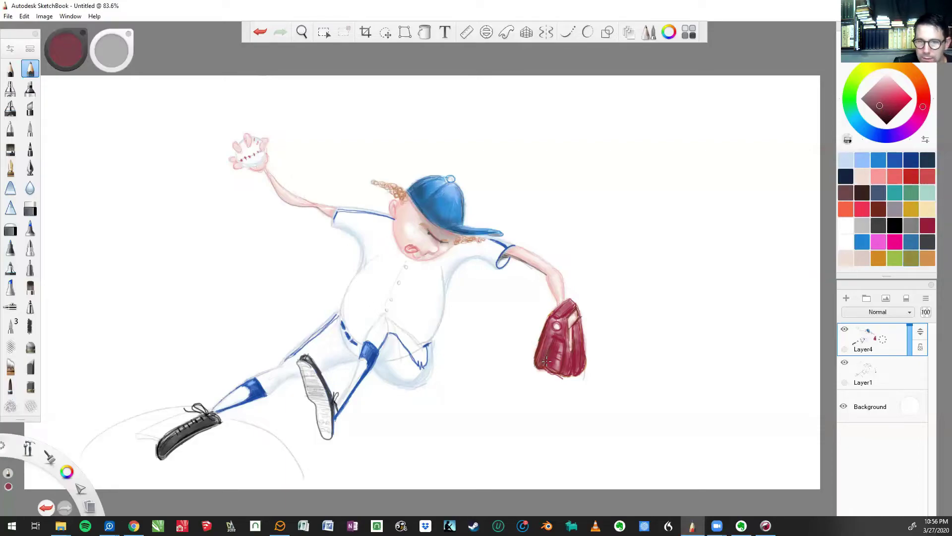
mouse_move(565, 346)
mouse_down()
mouse_move(558, 369)
mouse_move(585, 337)
mouse_up()
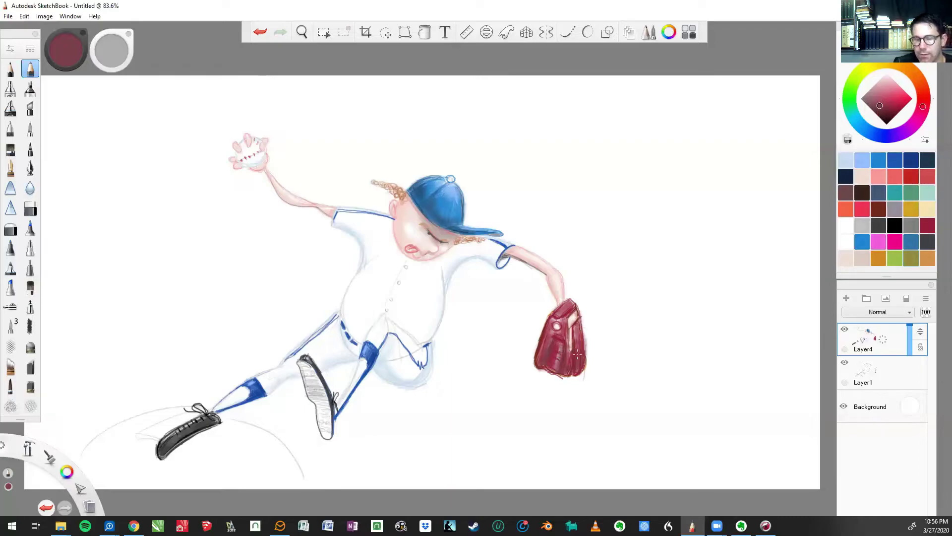
click(261, 34)
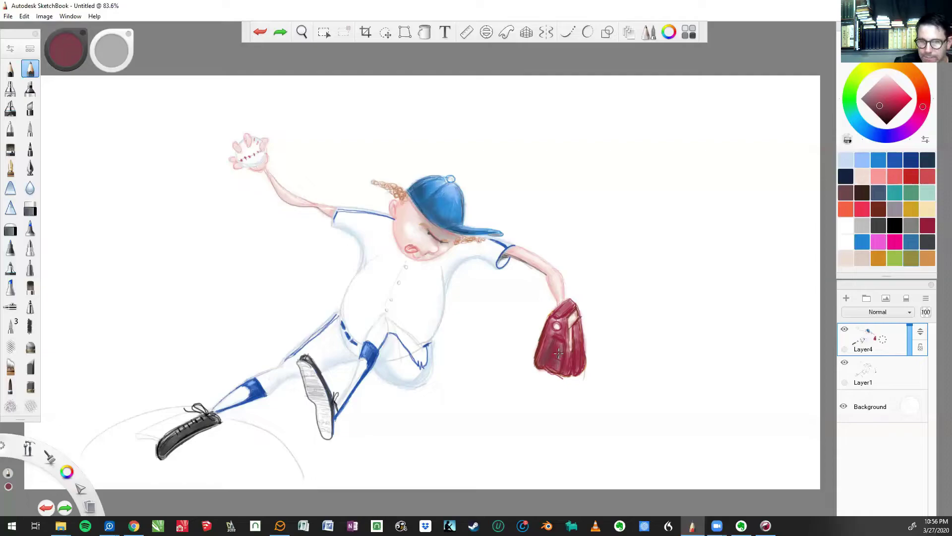
mouse_move(558, 352)
mouse_down()
mouse_move(575, 340)
mouse_move(561, 311)
mouse_move(539, 357)
mouse_move(567, 326)
mouse_up()
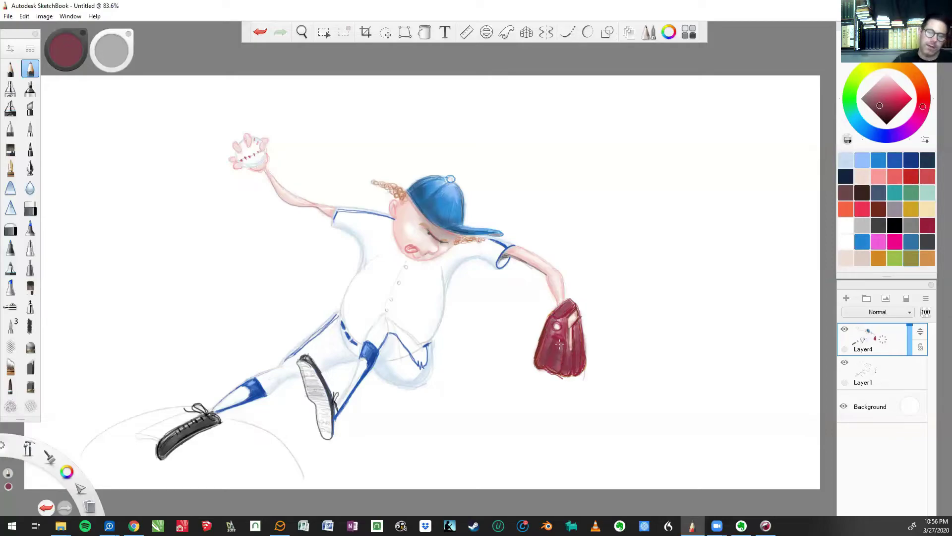
drag(546, 366, 552, 370)
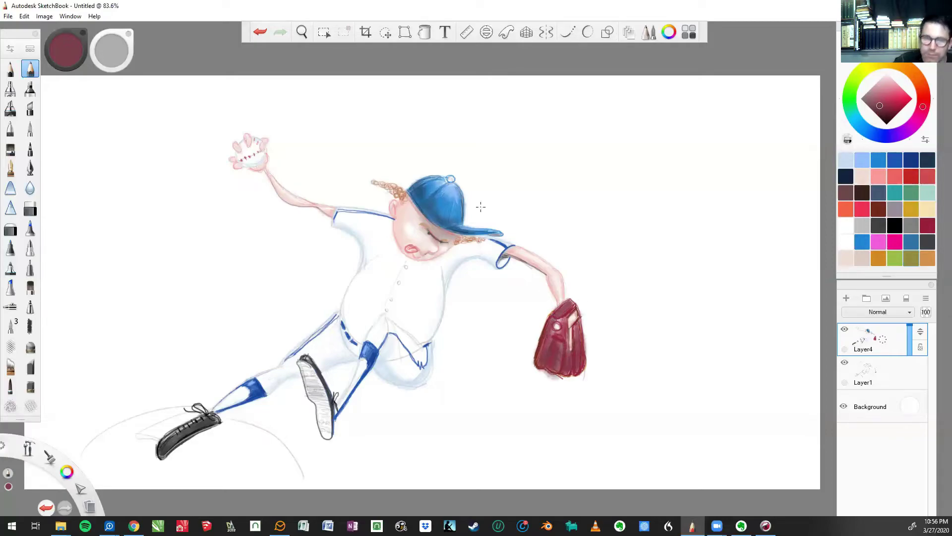
Step: Erase the stray sketch marks around the glove's lower edge to clean up its outline
click(30, 210)
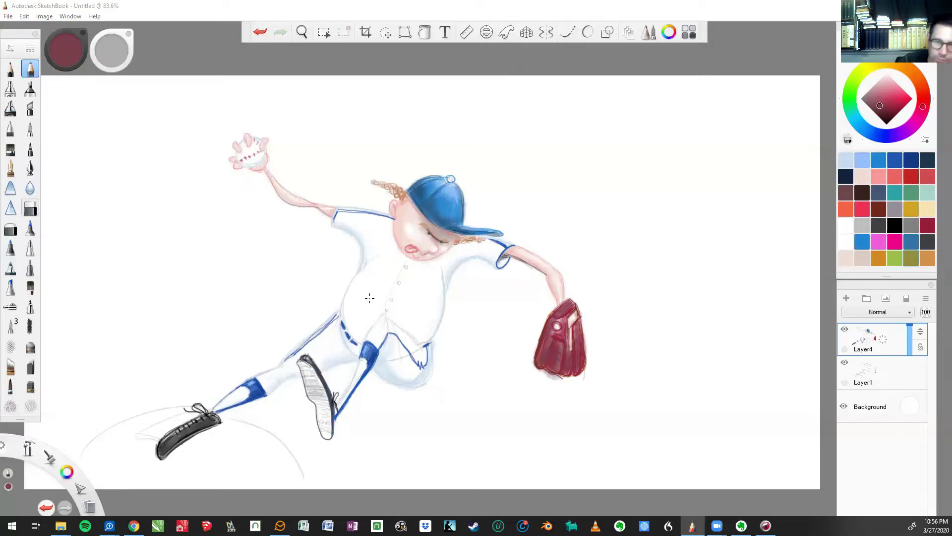
click(547, 375)
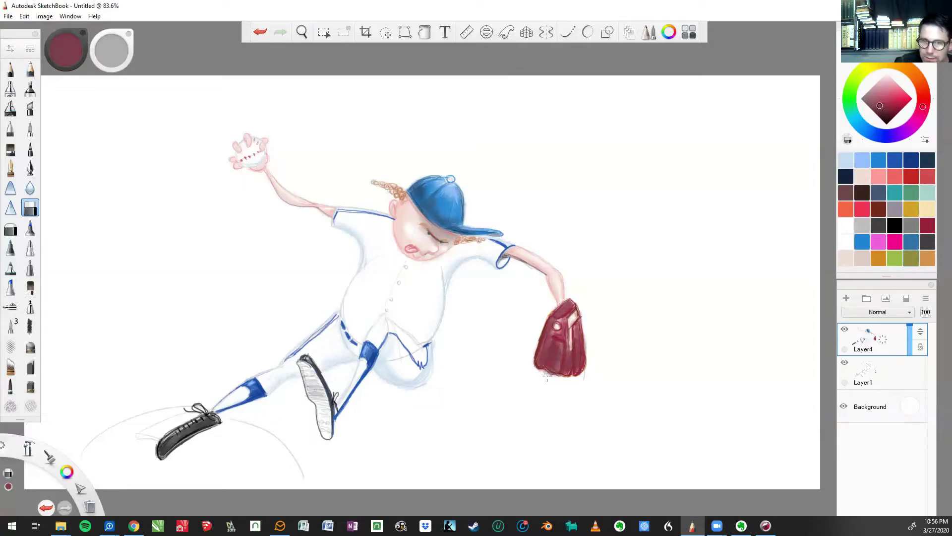
click(548, 375)
click(547, 375)
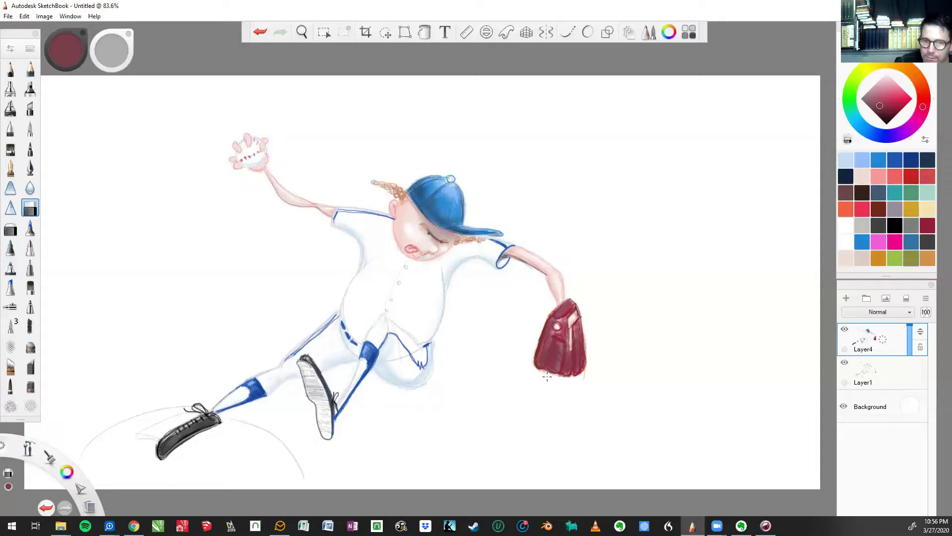
click(547, 376)
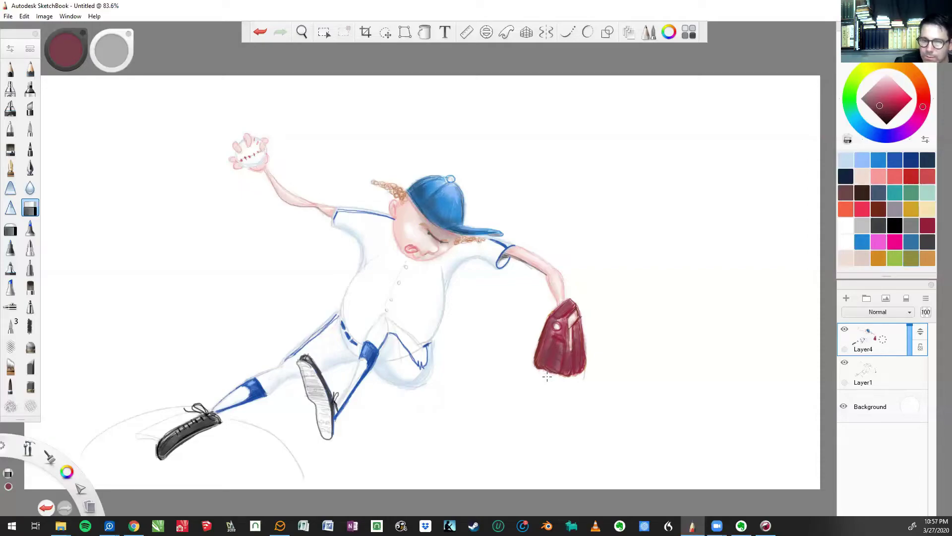
click(547, 375)
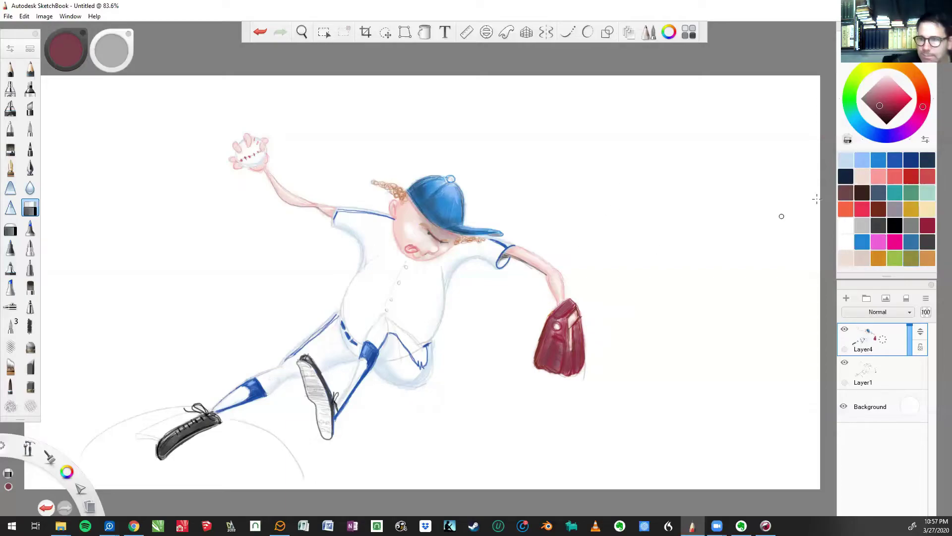
Step: Add highlights to the glove's fingers and seams with rosy pink and pale pink pencil strokes
click(888, 93)
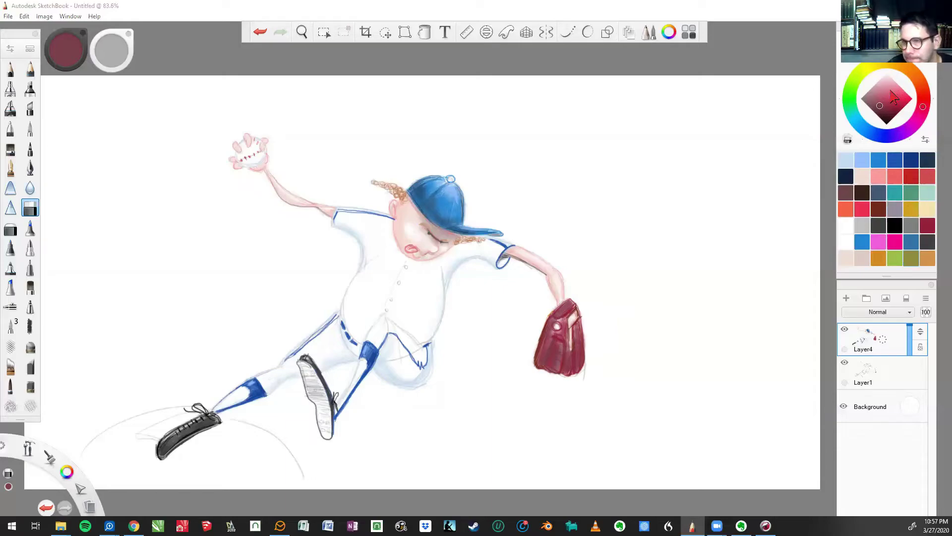
drag(886, 103, 891, 97)
drag(886, 94, 891, 94)
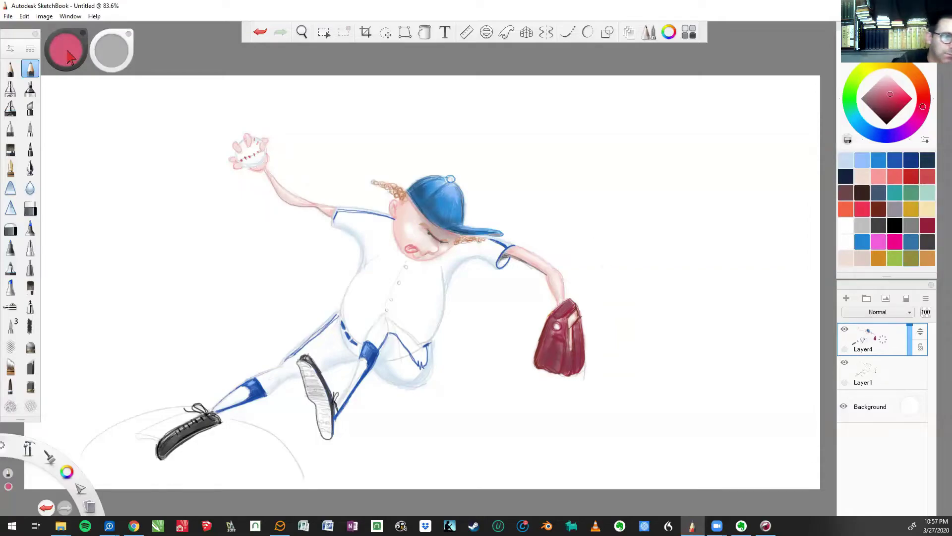
click(10, 69)
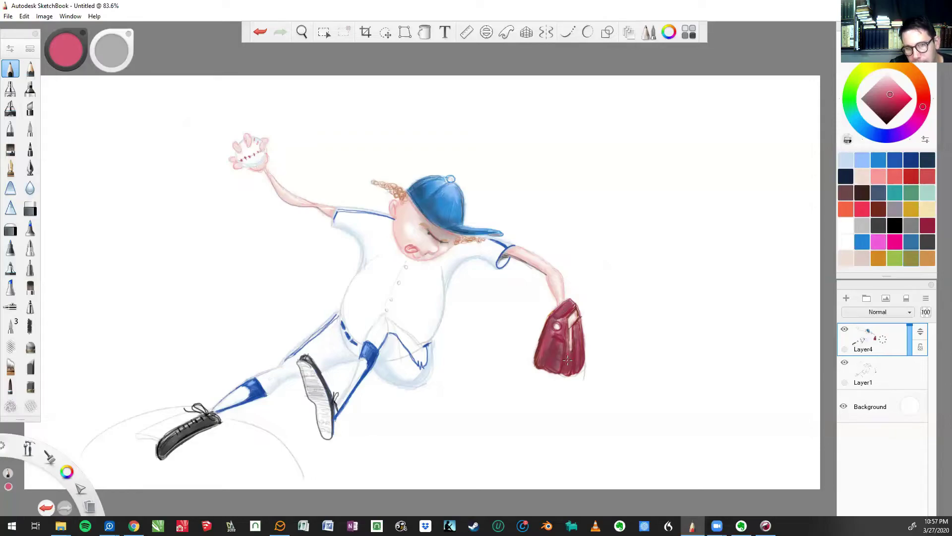
click(846, 227)
drag(891, 100, 887, 79)
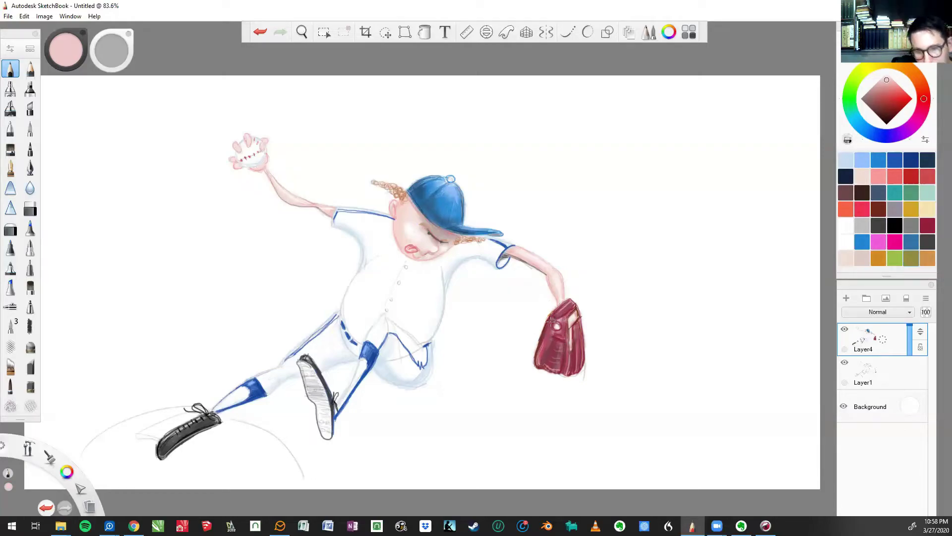
Step: Darken the strap and opening of the glove with dark brown and charcoal pencil lines, undoing one stray stroke
click(859, 194)
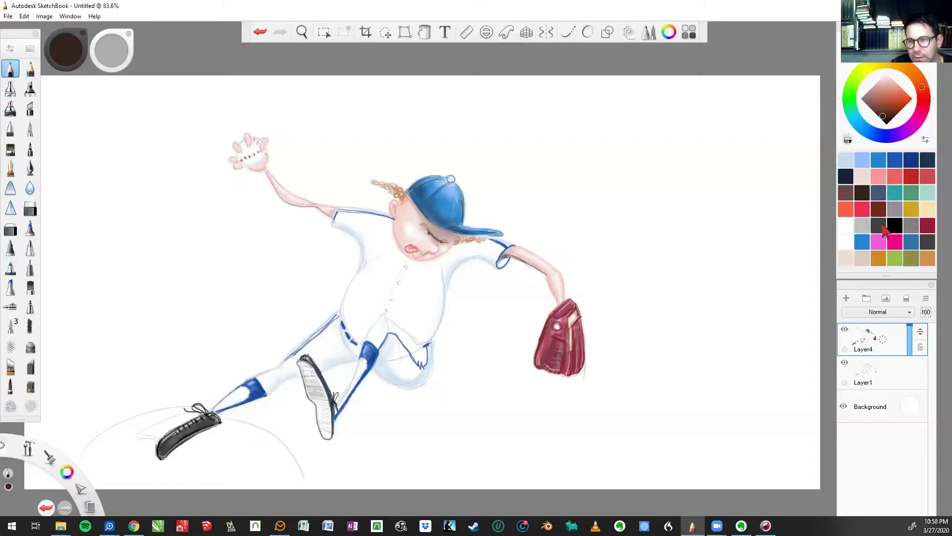
alt+click(564, 369)
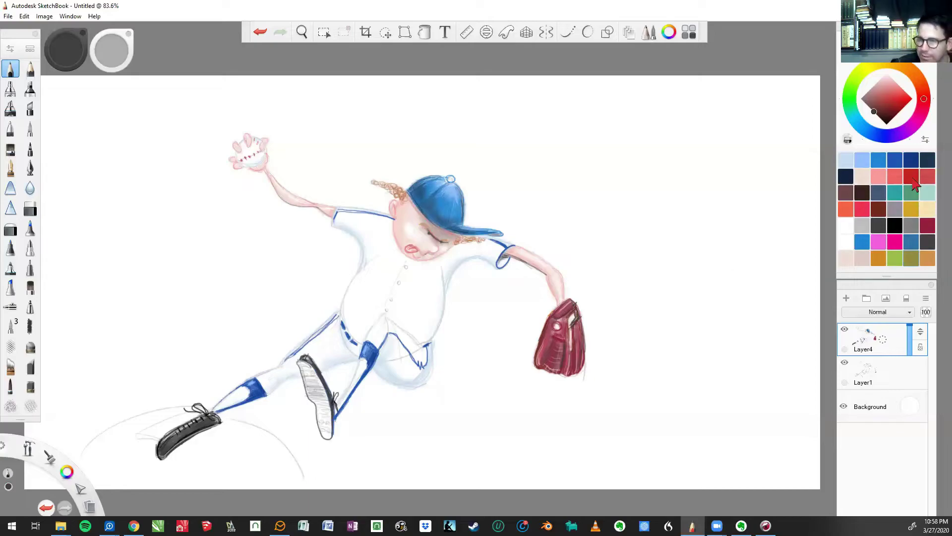
click(30, 69)
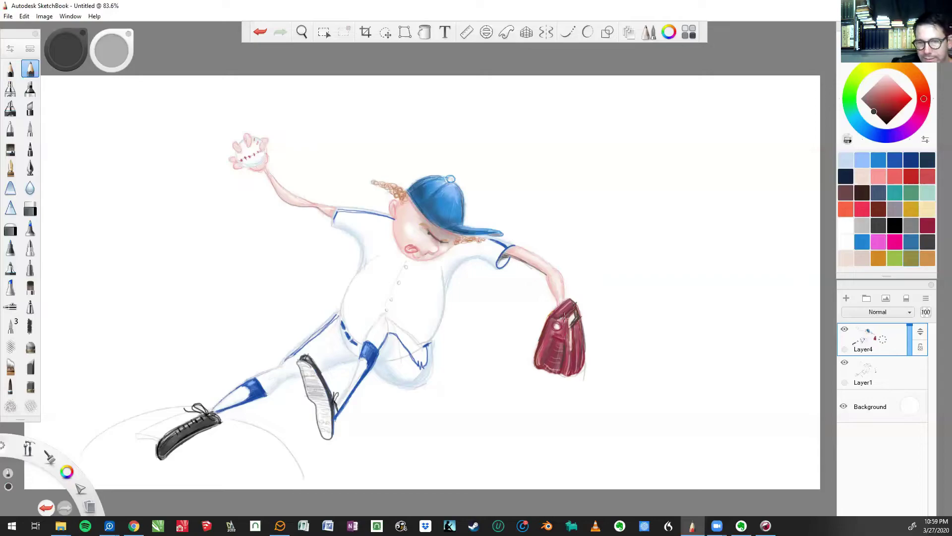
drag(564, 318, 568, 322)
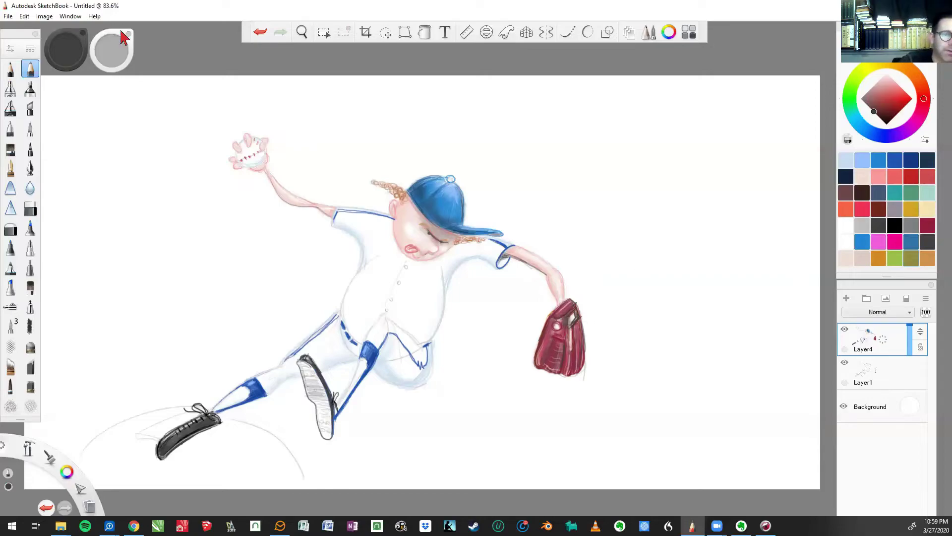
click(260, 32)
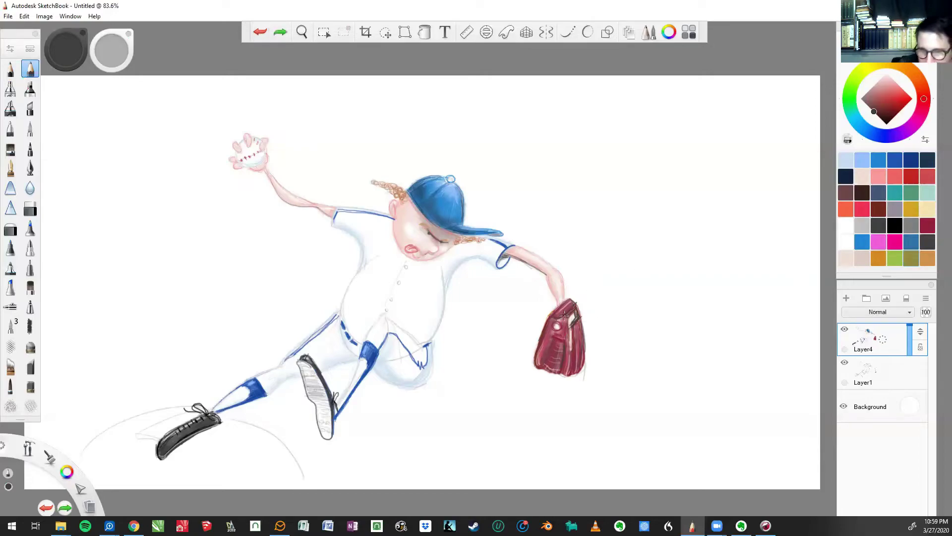
drag(565, 315, 563, 318)
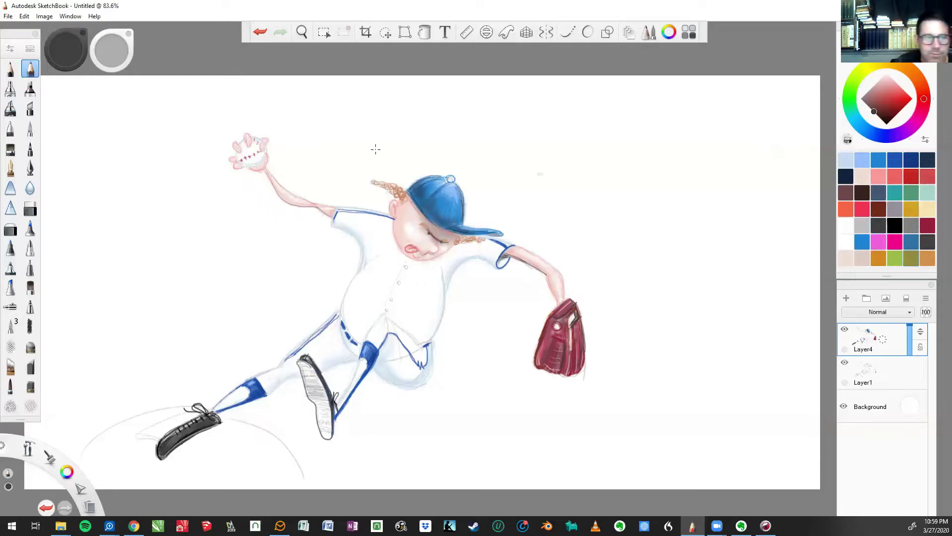
Step: Define the glove's outline, lower edge and creases with dark brown pencil lines, undoing the overly thick stroke
click(861, 195)
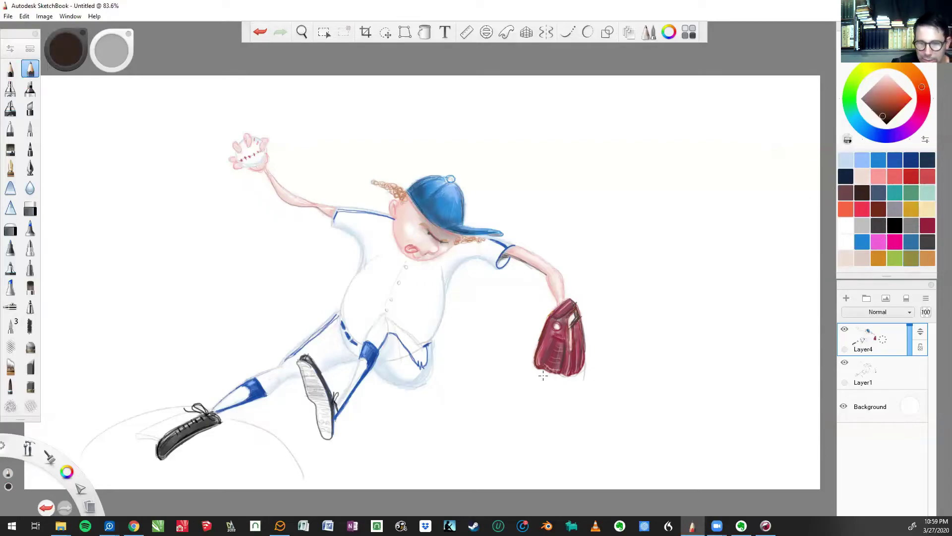
drag(537, 367, 549, 379)
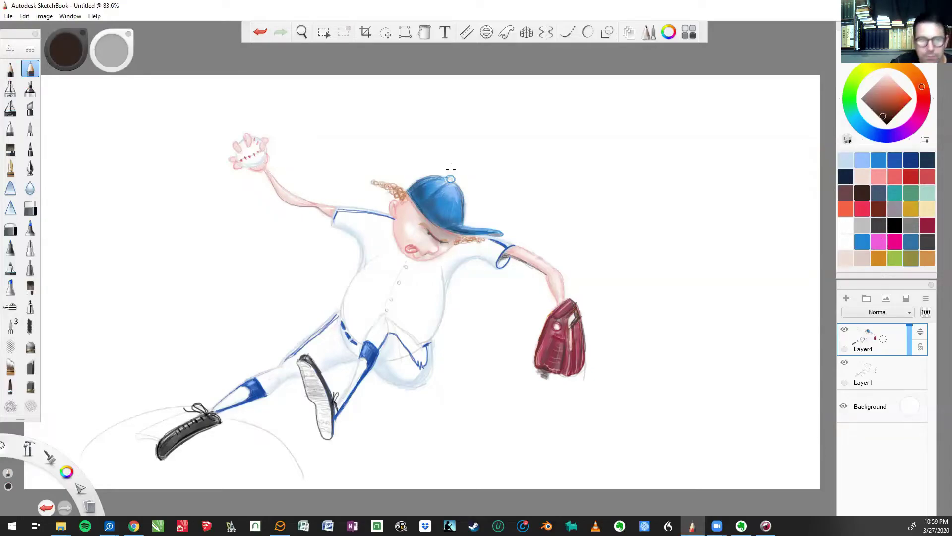
click(260, 33)
click(12, 70)
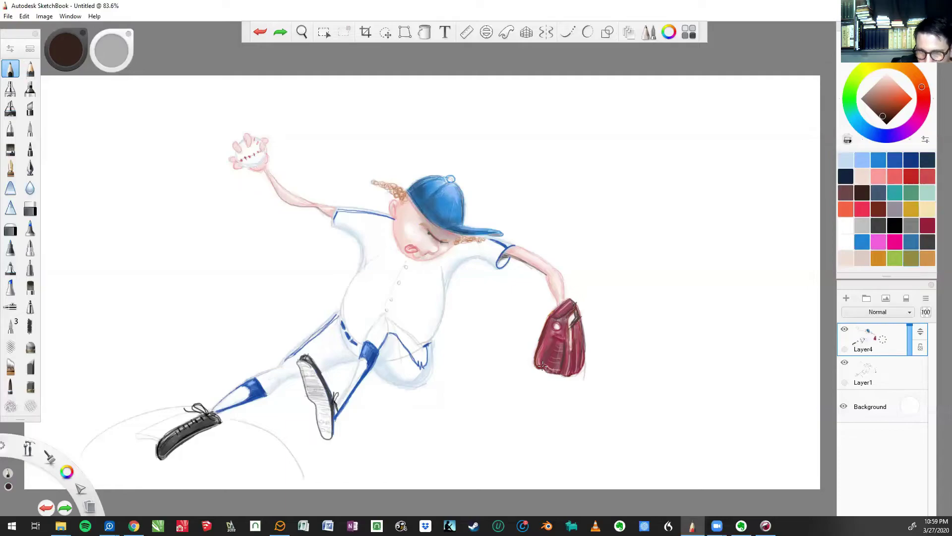
drag(541, 366, 565, 375)
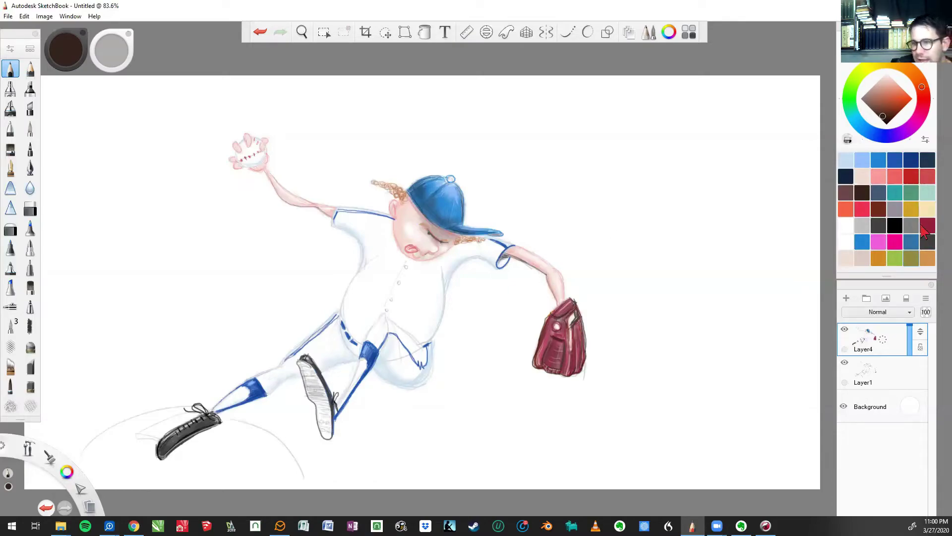
Step: Colour the finger showing through the glove's opening with pale pink, white and light skin tones
click(888, 80)
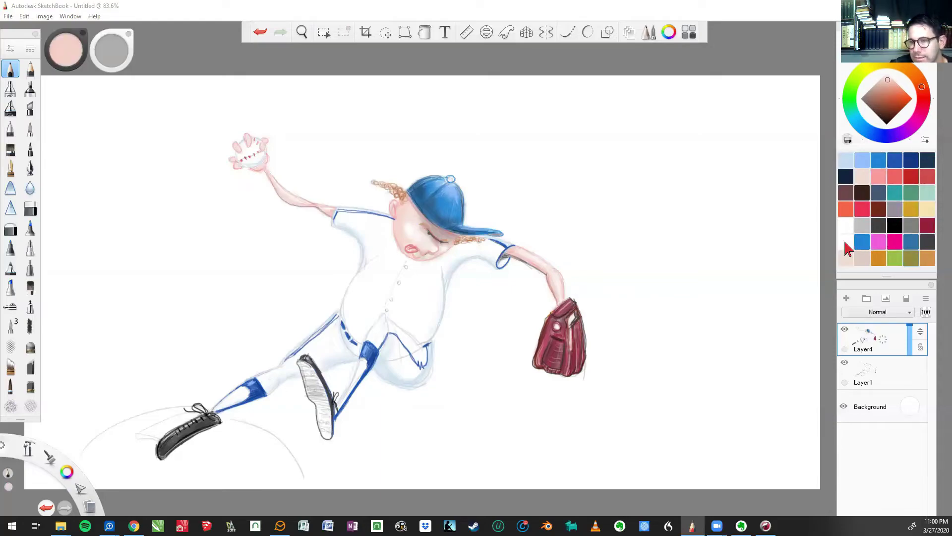
click(845, 243)
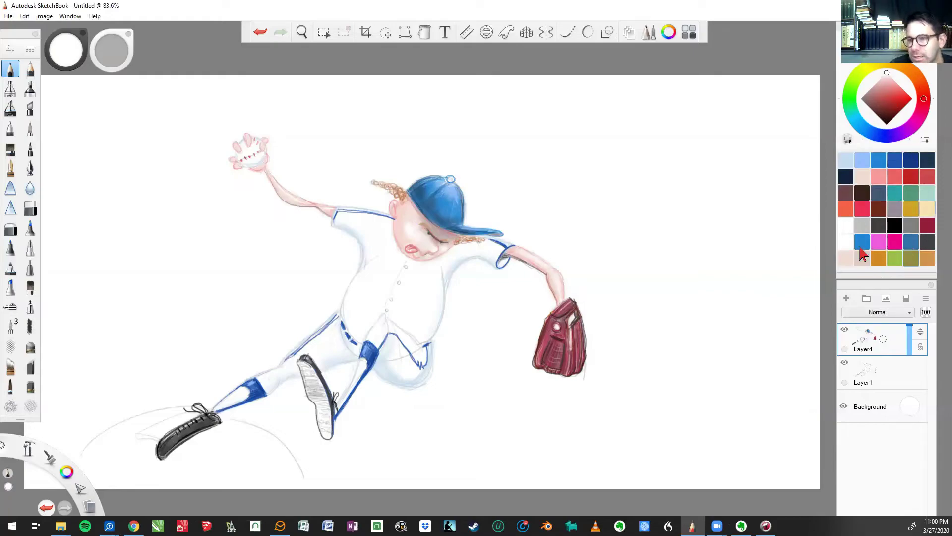
click(863, 178)
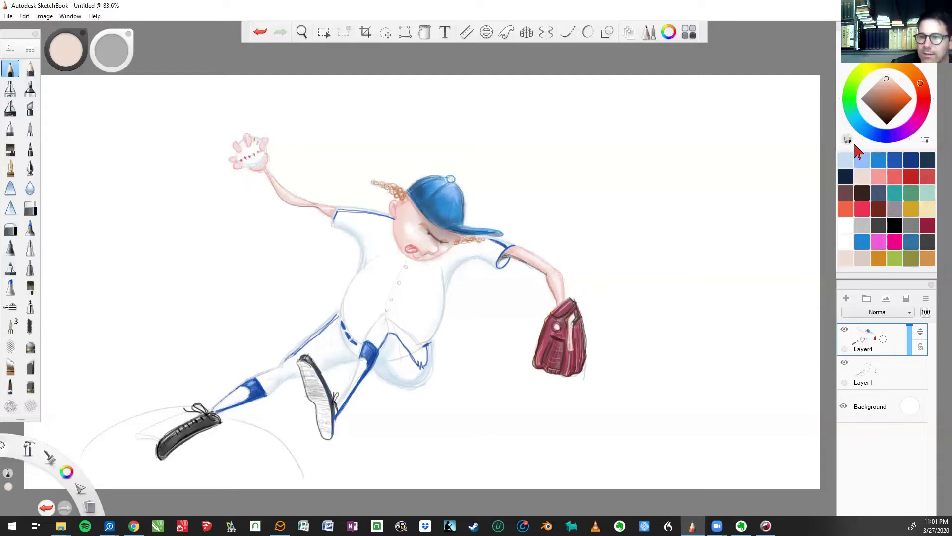
click(862, 258)
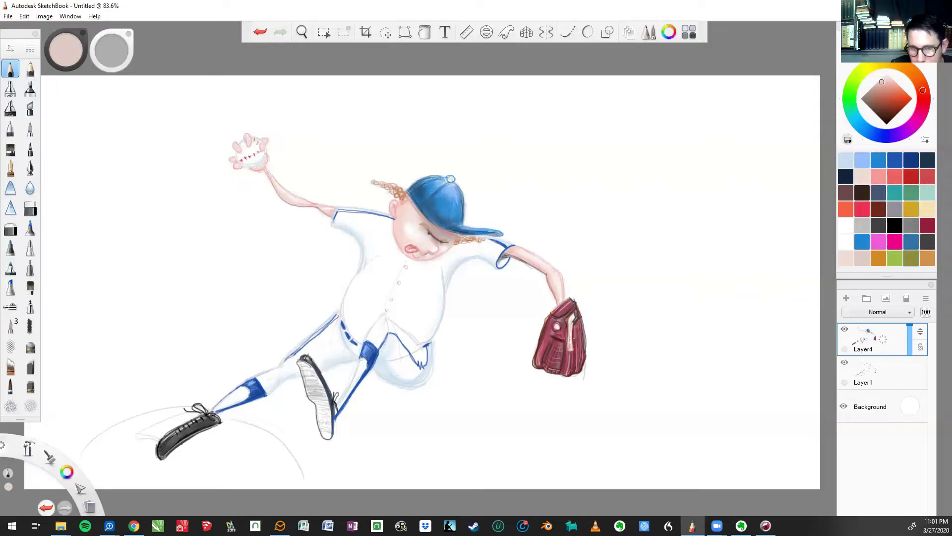
Step: Contour the face, ear, arms and glove finger in coral red, and soften the skin shading with pale peach and white
click(895, 177)
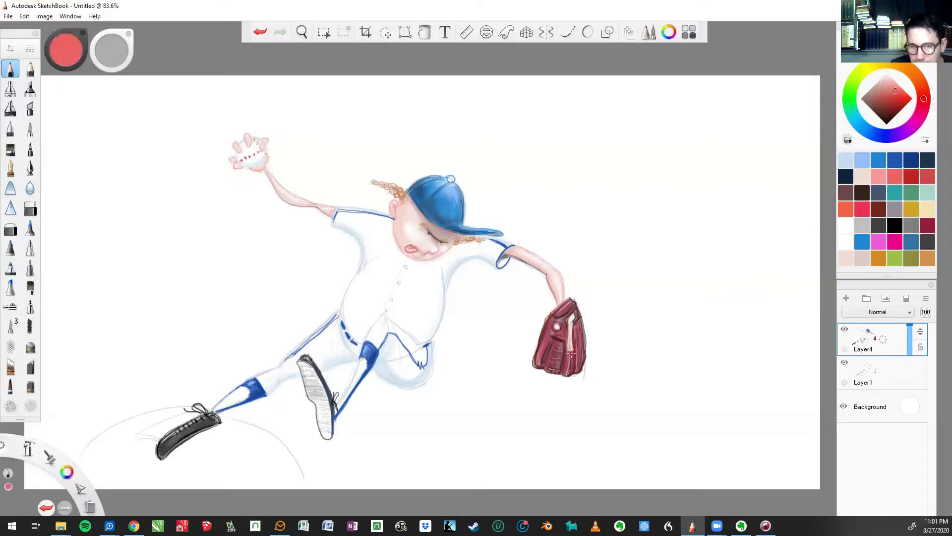
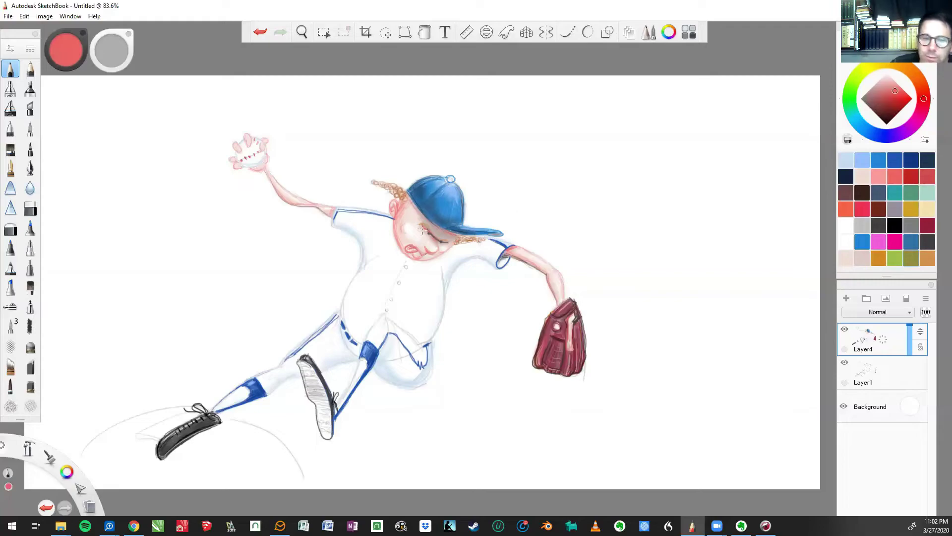
click(30, 69)
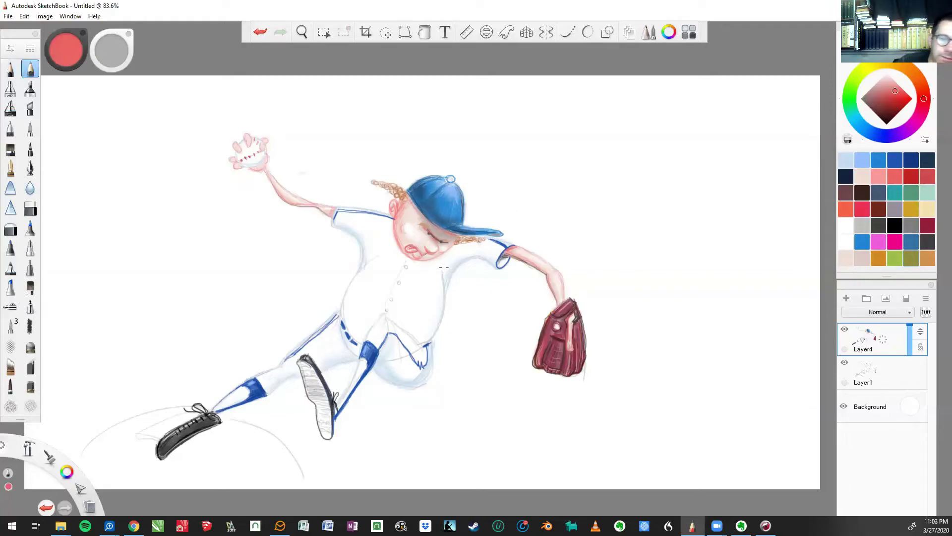
click(863, 177)
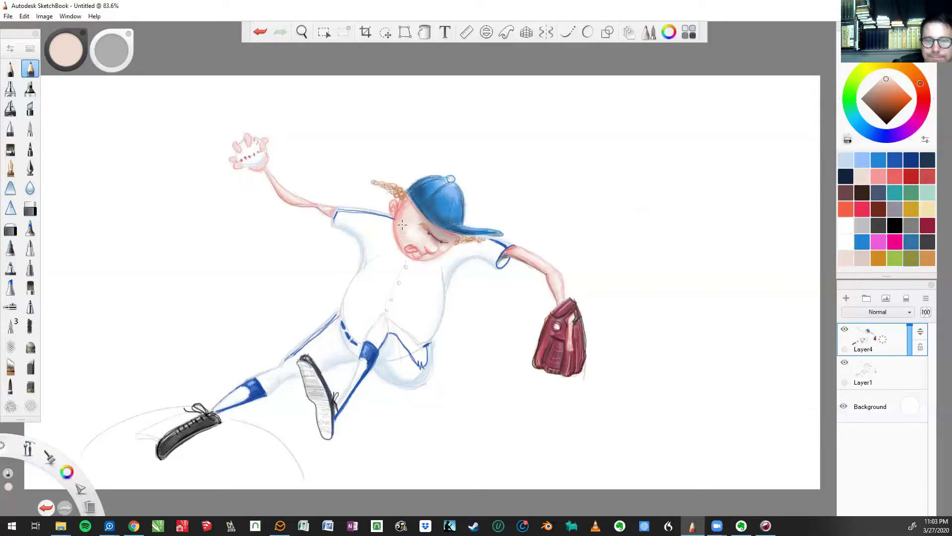
click(845, 228)
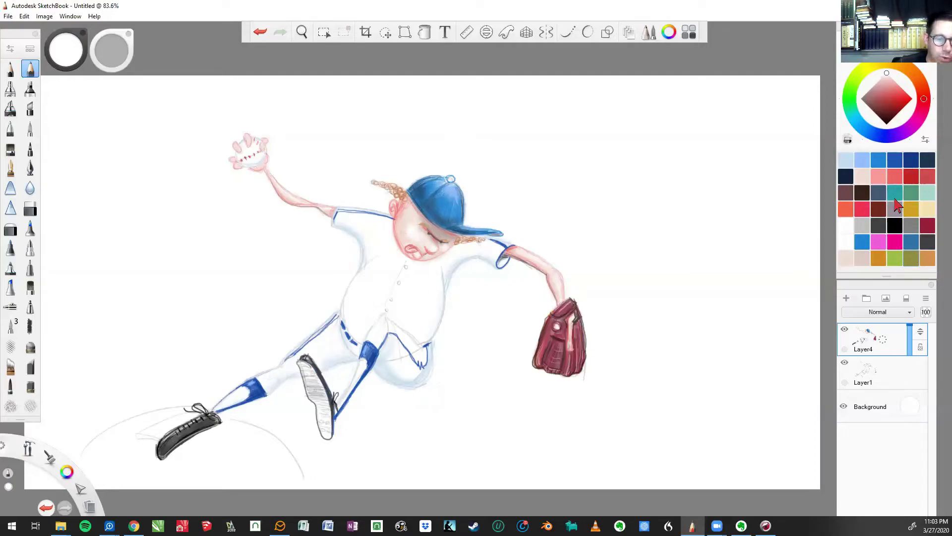
Step: Choose reddish brown and the airbrush for the mound, undoing the test strokes made on the figure's layer
click(878, 210)
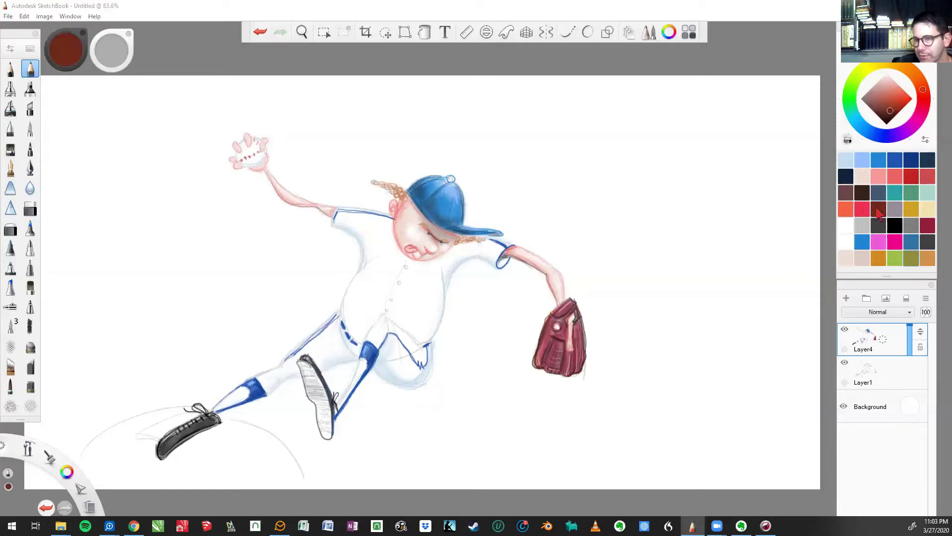
click(9, 70)
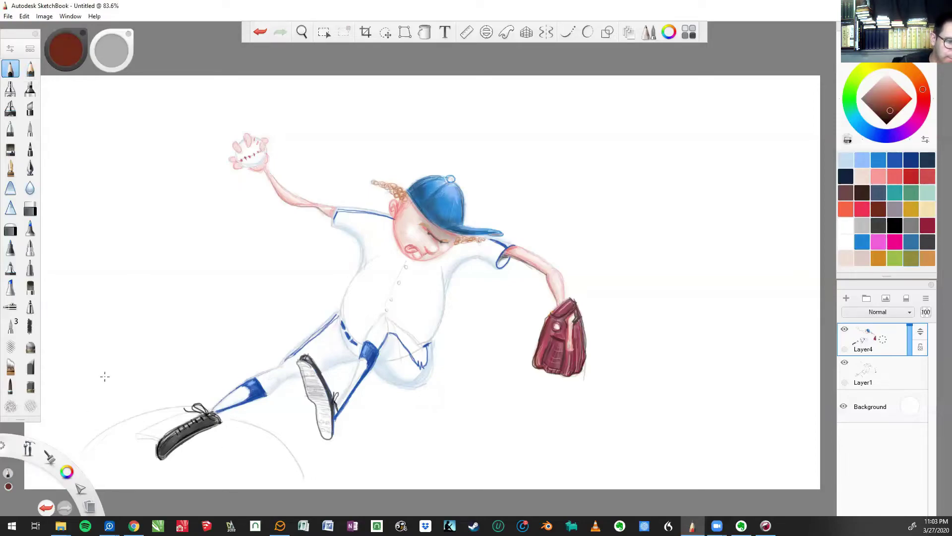
click(260, 32)
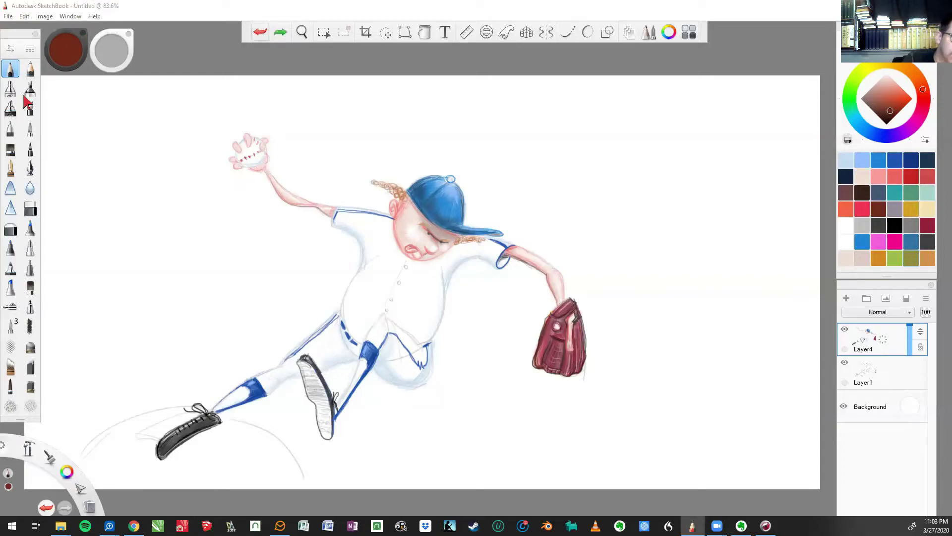
click(10, 88)
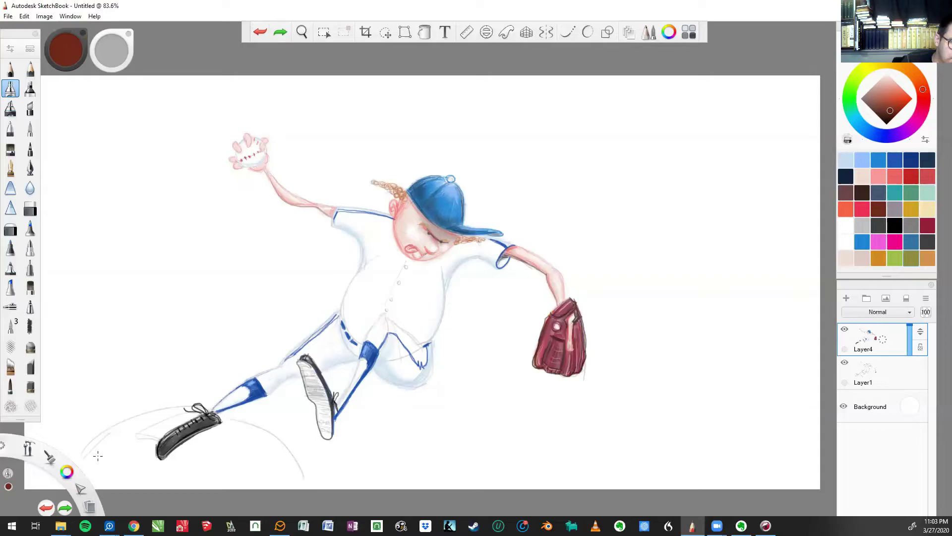
mouse_move(98, 456)
mouse_down()
mouse_move(124, 429)
mouse_move(120, 447)
mouse_move(104, 445)
mouse_move(164, 461)
mouse_up()
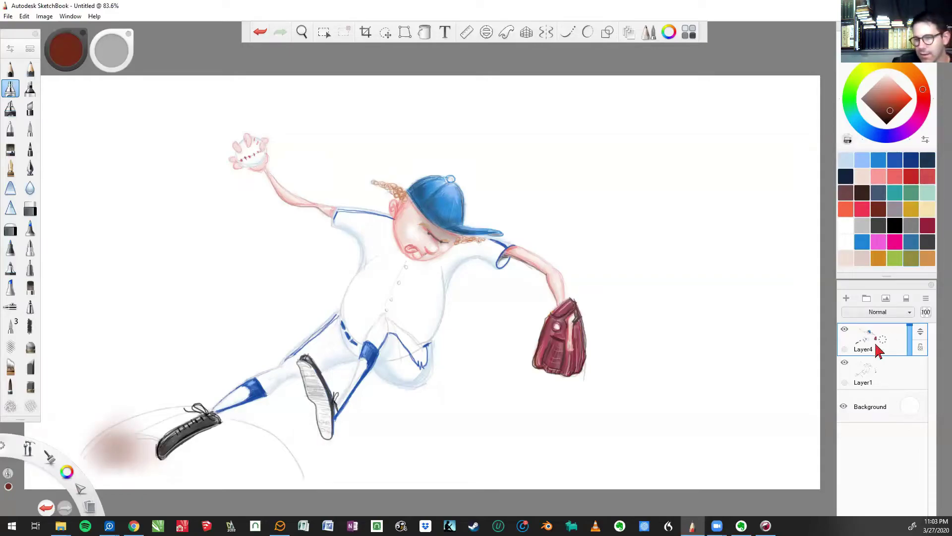
click(260, 32)
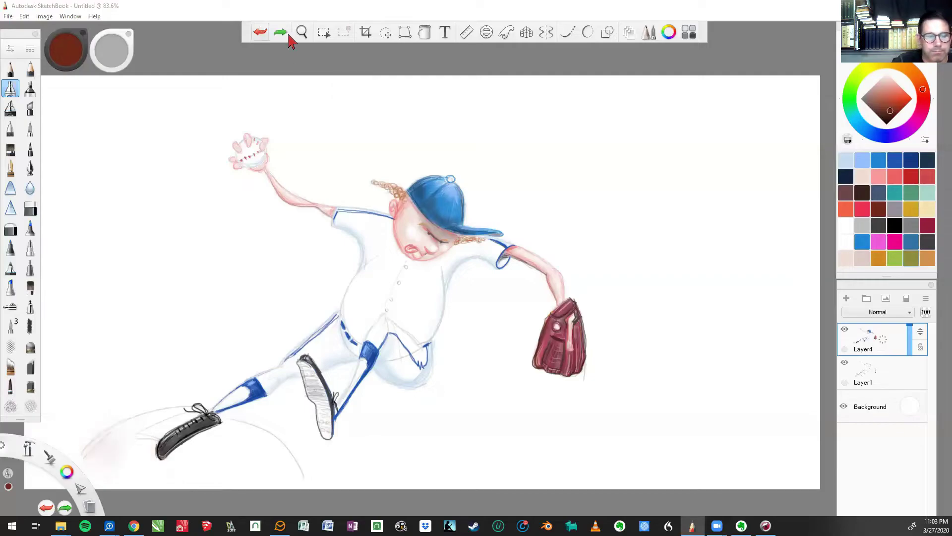
Step: Add a new layer beneath the figure and sketch layers and airbrush the pitcher's mound in reddish brown
click(847, 298)
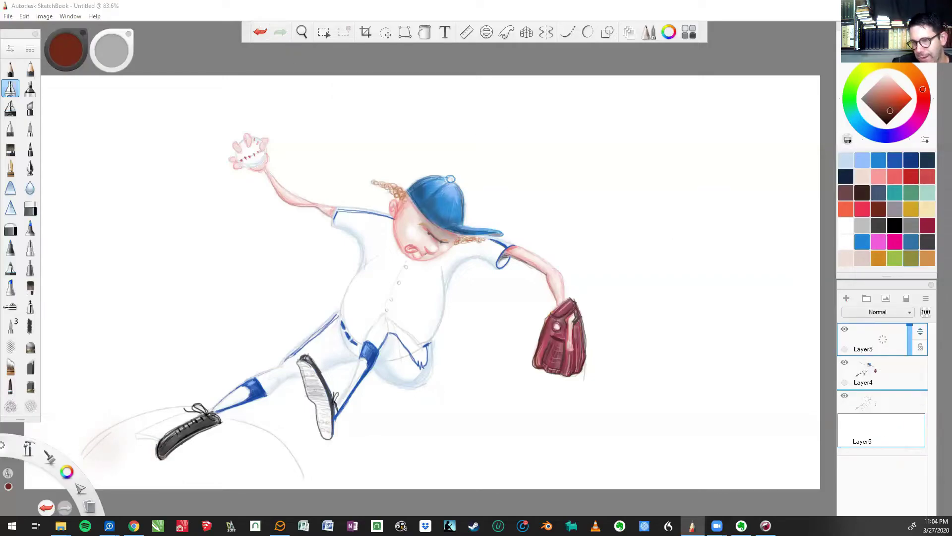
drag(921, 431, 914, 418)
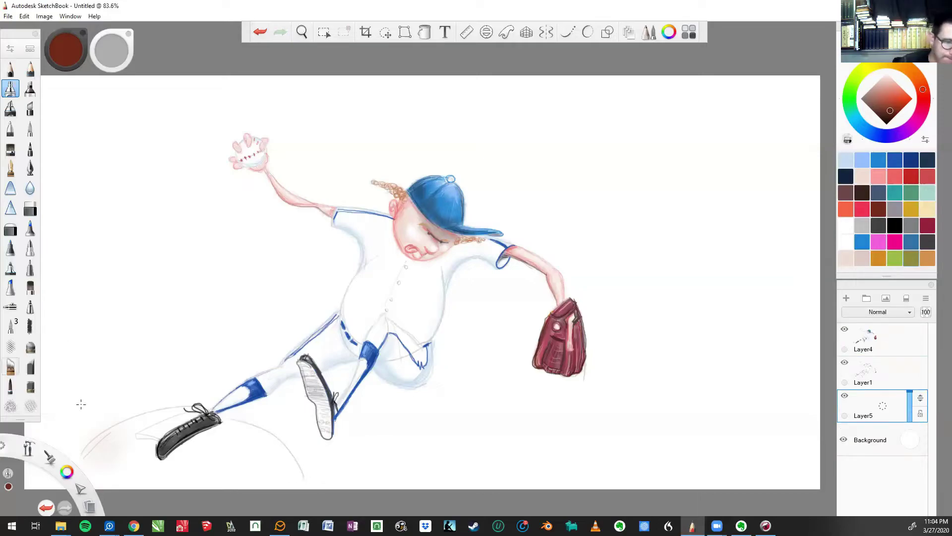
mouse_move(96, 459)
mouse_down()
mouse_move(124, 424)
mouse_move(148, 417)
mouse_move(111, 441)
mouse_move(168, 416)
mouse_move(233, 452)
mouse_move(198, 471)
mouse_move(135, 453)
mouse_move(258, 436)
mouse_move(283, 446)
mouse_move(223, 424)
mouse_move(278, 467)
mouse_move(189, 462)
mouse_move(223, 442)
mouse_move(223, 425)
mouse_move(293, 461)
mouse_move(278, 444)
mouse_move(258, 447)
mouse_move(222, 424)
mouse_move(213, 472)
mouse_move(124, 471)
mouse_move(222, 425)
mouse_move(104, 473)
mouse_move(223, 425)
mouse_move(109, 451)
mouse_move(164, 417)
mouse_move(86, 456)
mouse_move(80, 446)
mouse_move(114, 427)
mouse_move(154, 423)
mouse_move(104, 477)
mouse_move(175, 463)
mouse_move(169, 474)
mouse_move(231, 477)
mouse_move(213, 484)
mouse_move(236, 427)
mouse_up()
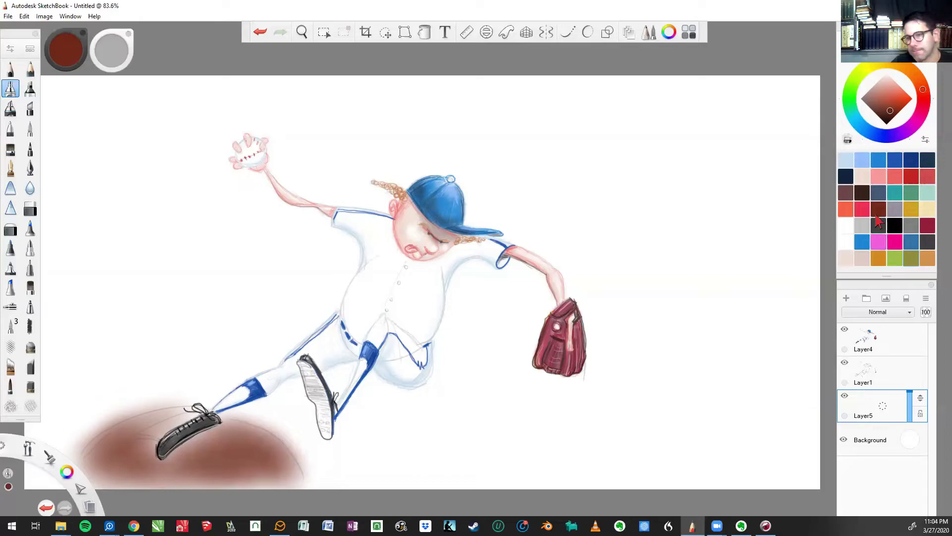
Step: Add a new layer above the mound's layer and paint the pitching rubber behind the planted shoe in white pencil
click(844, 241)
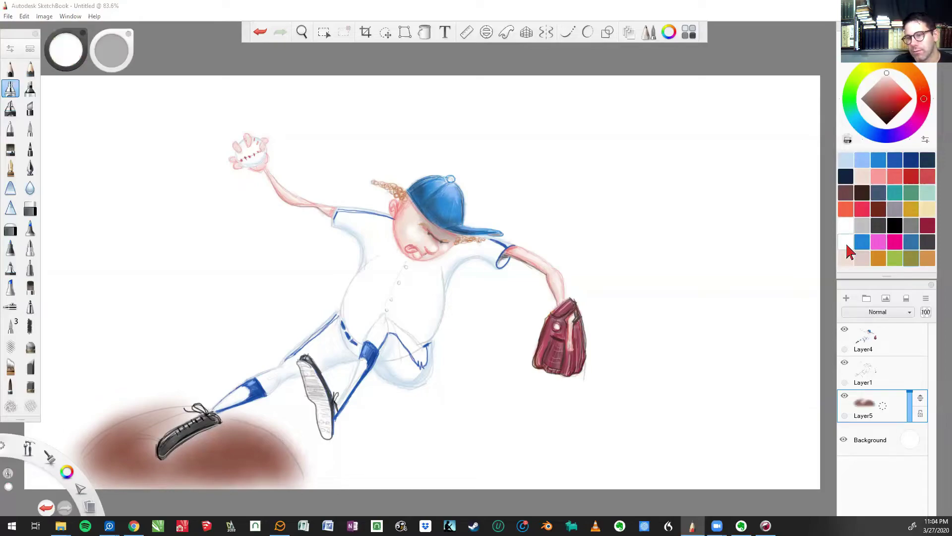
click(847, 298)
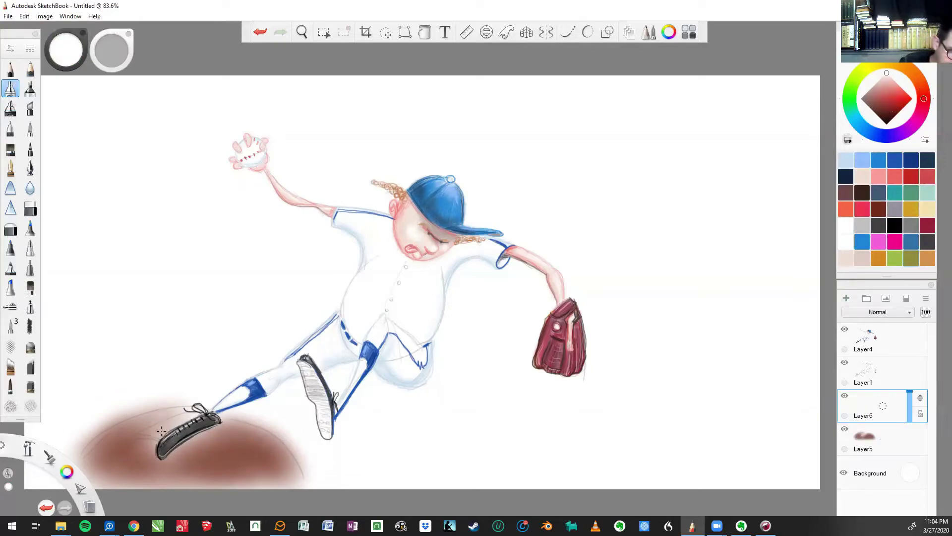
click(30, 67)
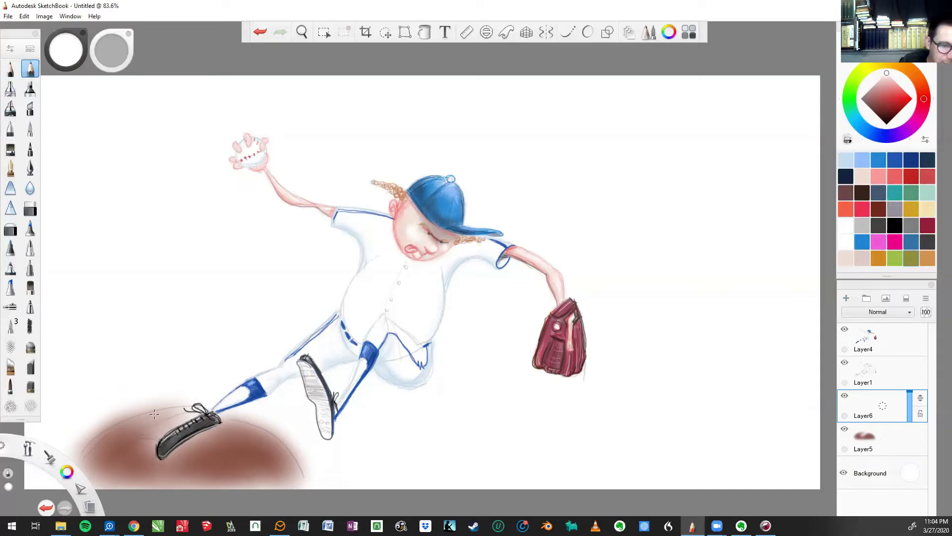
drag(143, 434, 177, 420)
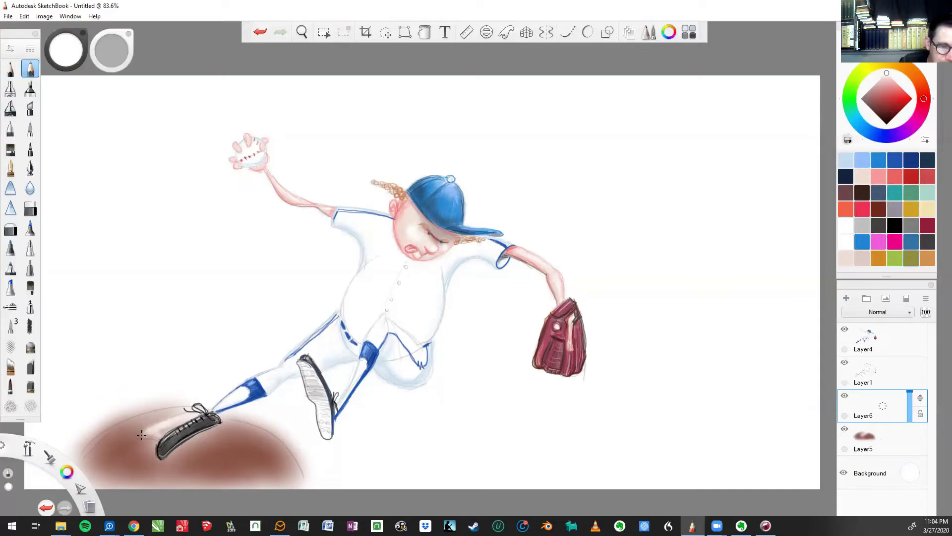
drag(142, 435, 144, 433)
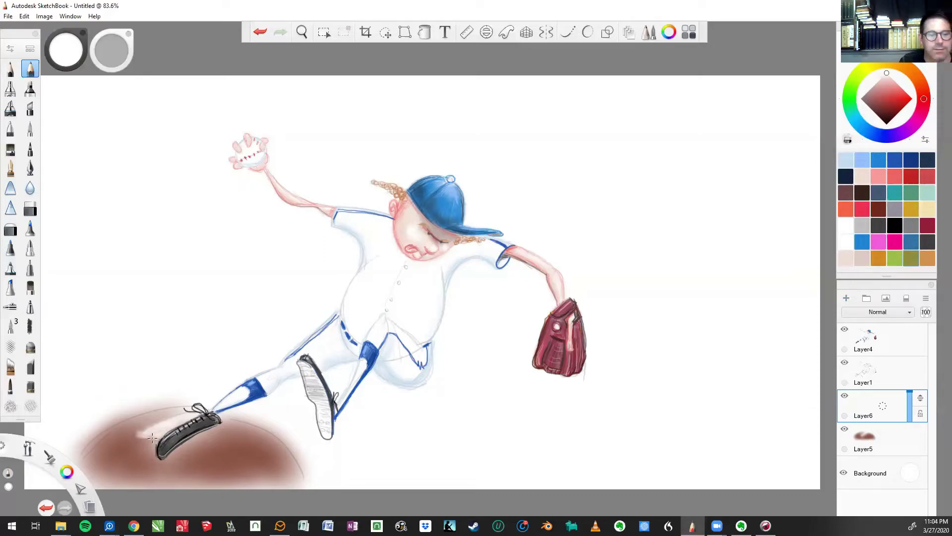
Step: Shade the pitching rubber with pale blue and darken its edges with slate blue pencil
click(852, 155)
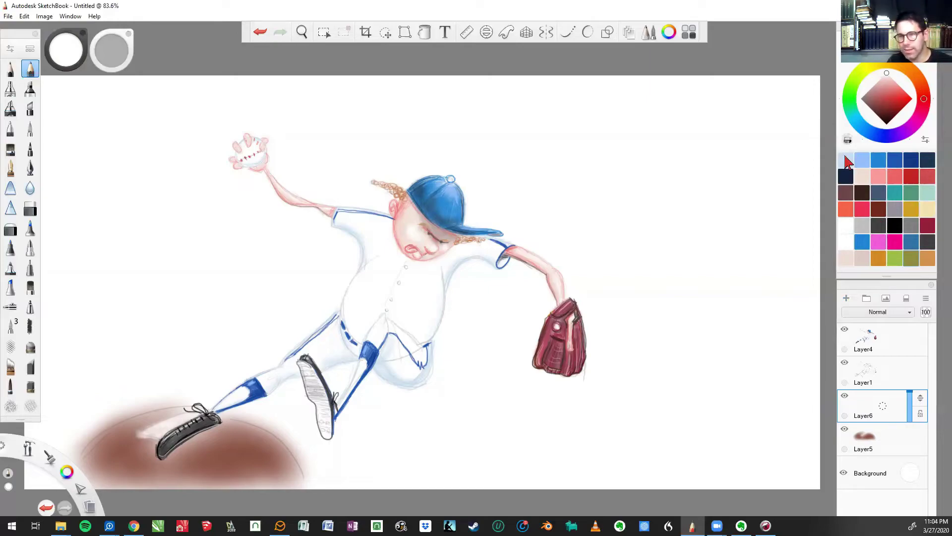
click(10, 69)
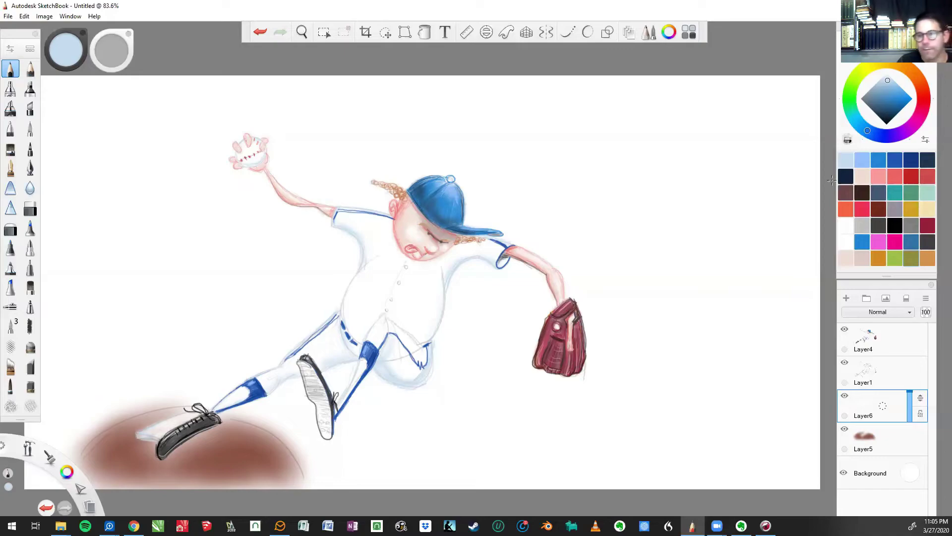
click(875, 195)
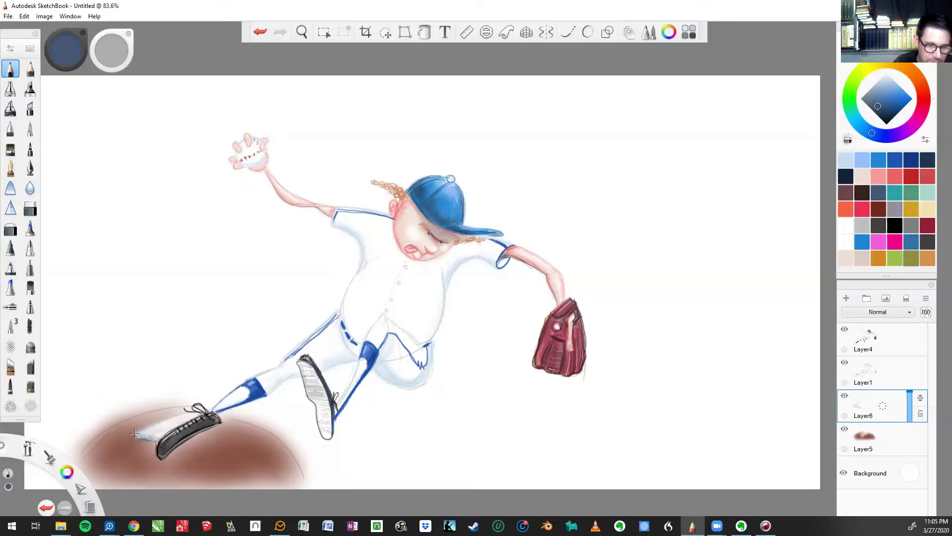
drag(134, 433, 149, 437)
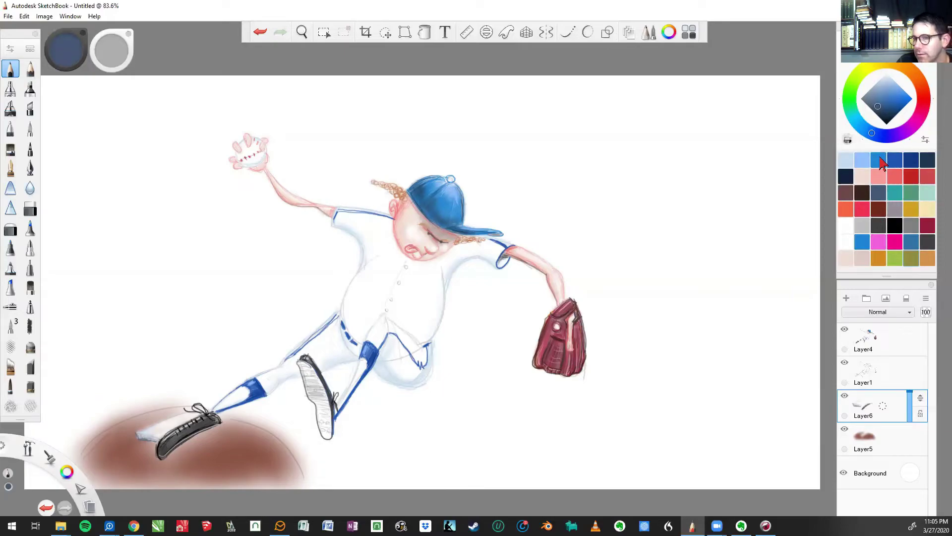
Step: Draw blue pinstripes on the jersey and trousers on the figure's layer with Predictive Stroke at 5, and choose pale blue for touch-ups
click(879, 160)
click(880, 197)
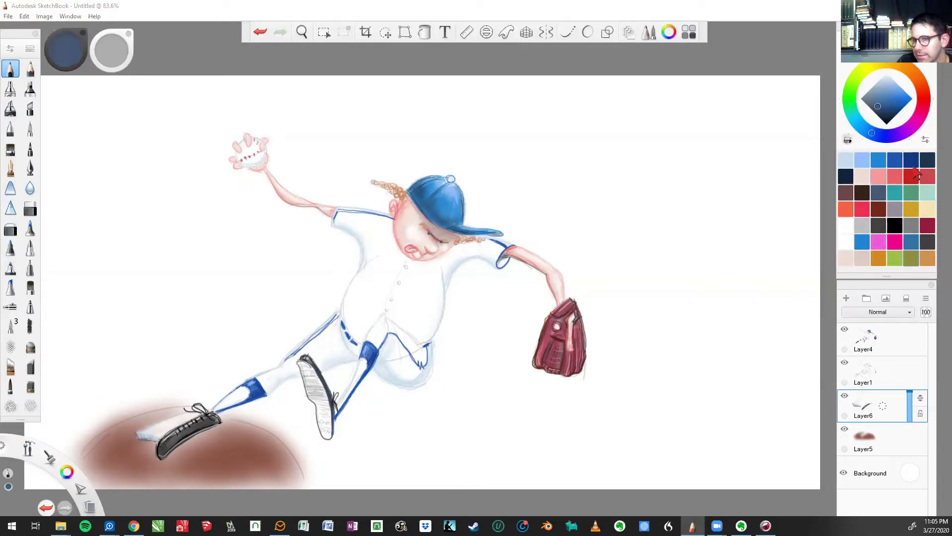
click(913, 164)
click(865, 158)
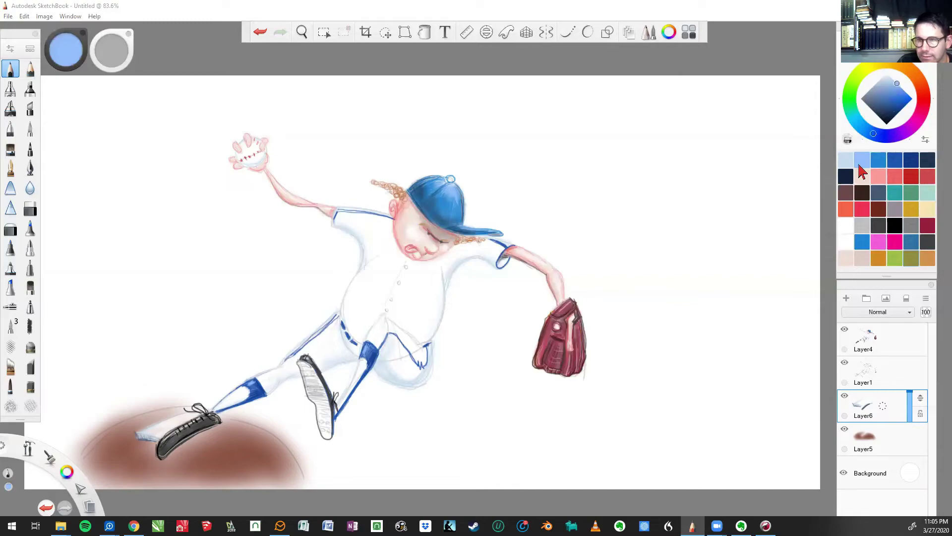
click(878, 160)
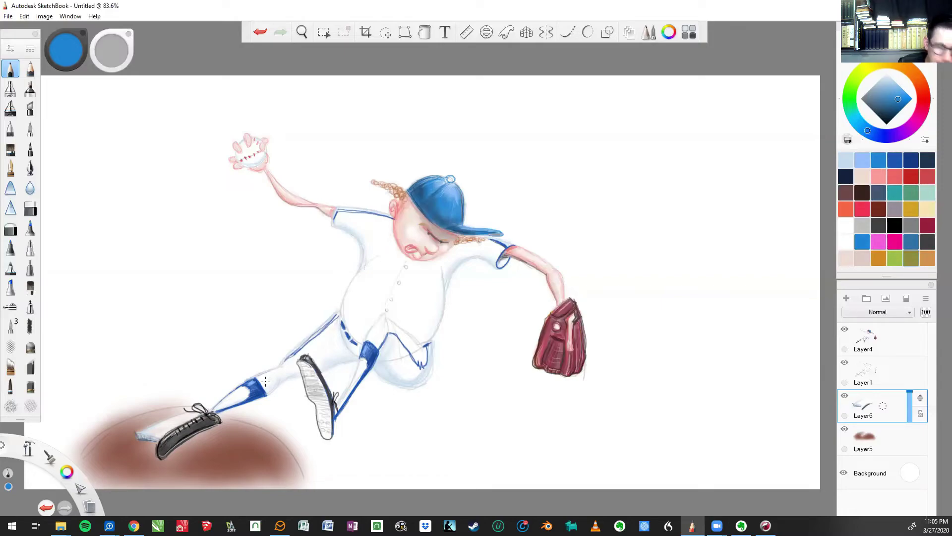
click(888, 381)
click(893, 344)
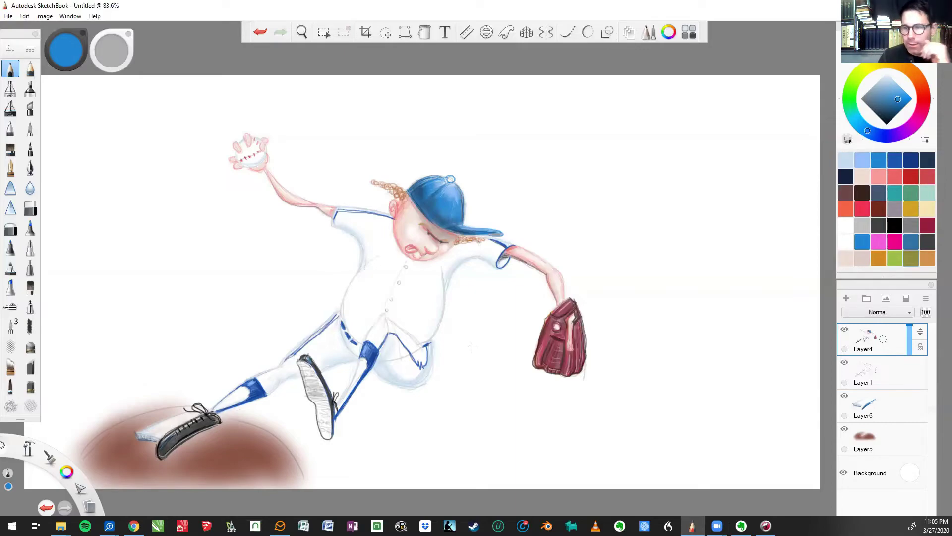
click(897, 161)
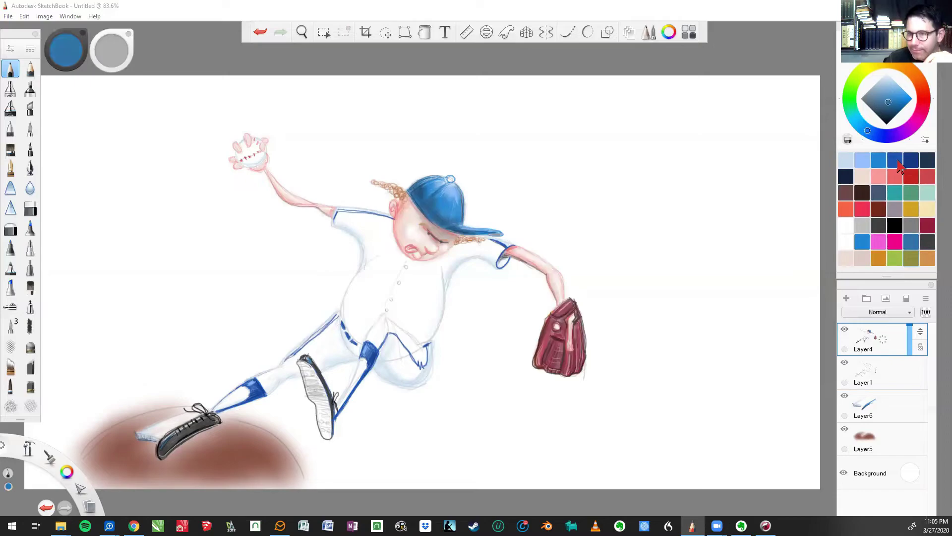
click(880, 162)
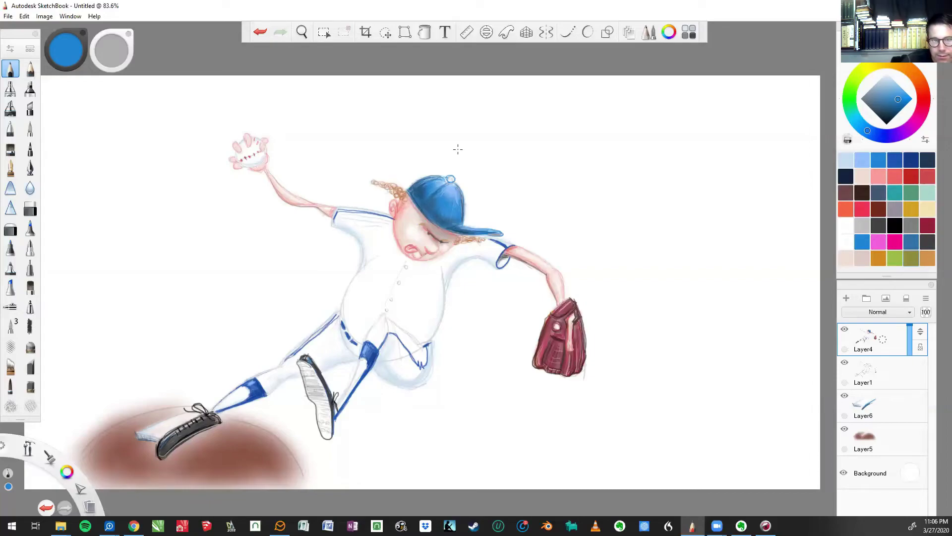
click(588, 32)
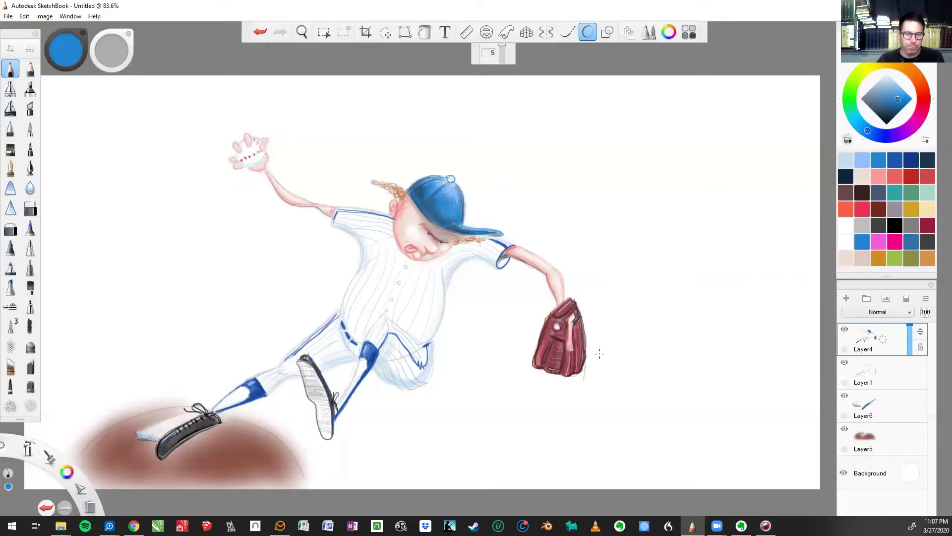
click(845, 161)
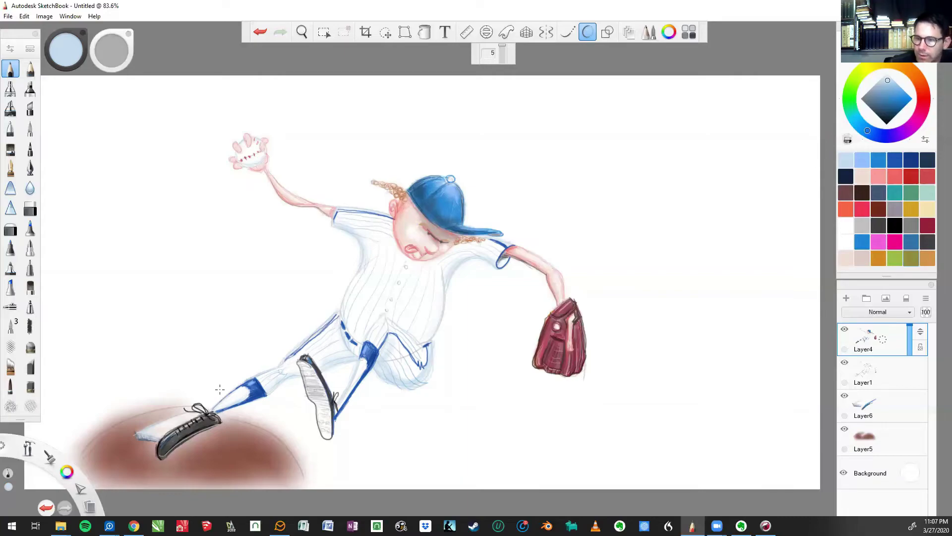
Step: Add a new layer and place it beneath the mound's layer, directly above the background
click(845, 299)
click(883, 341)
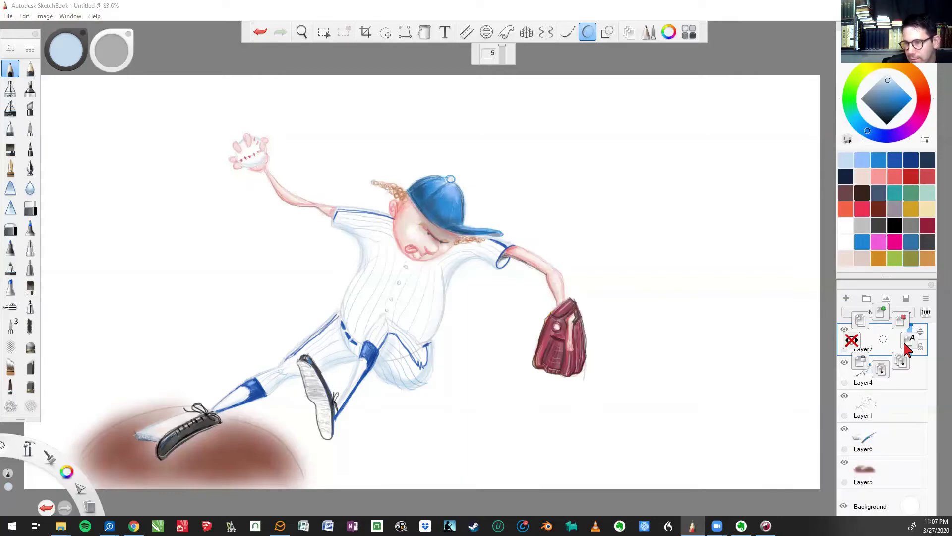
drag(907, 349, 918, 500)
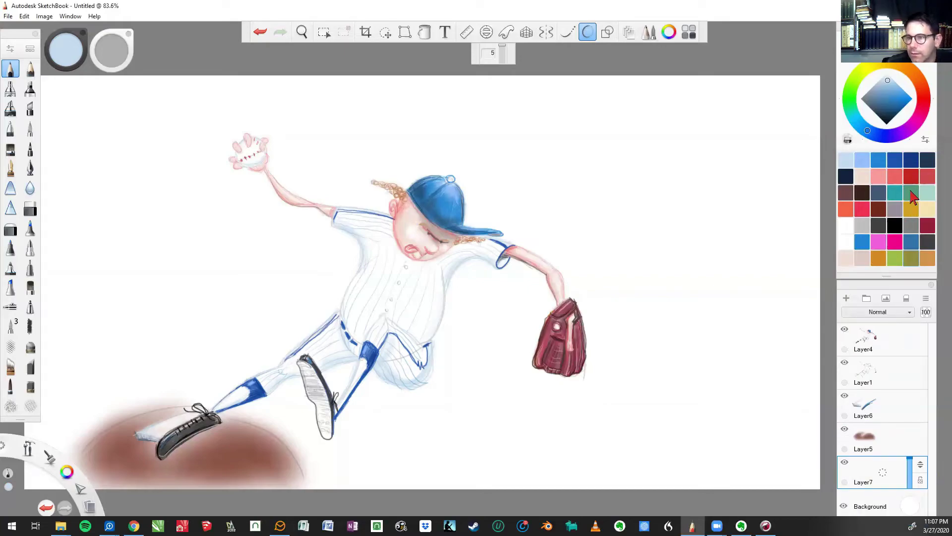
Step: Airbrush soft green grass on both sides of the mound along the bottom of the canvas
click(912, 195)
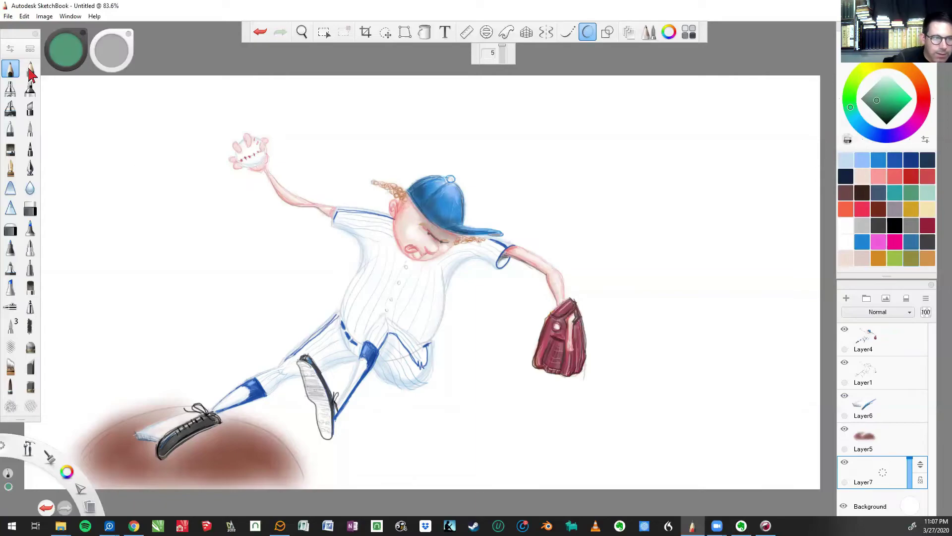
click(10, 88)
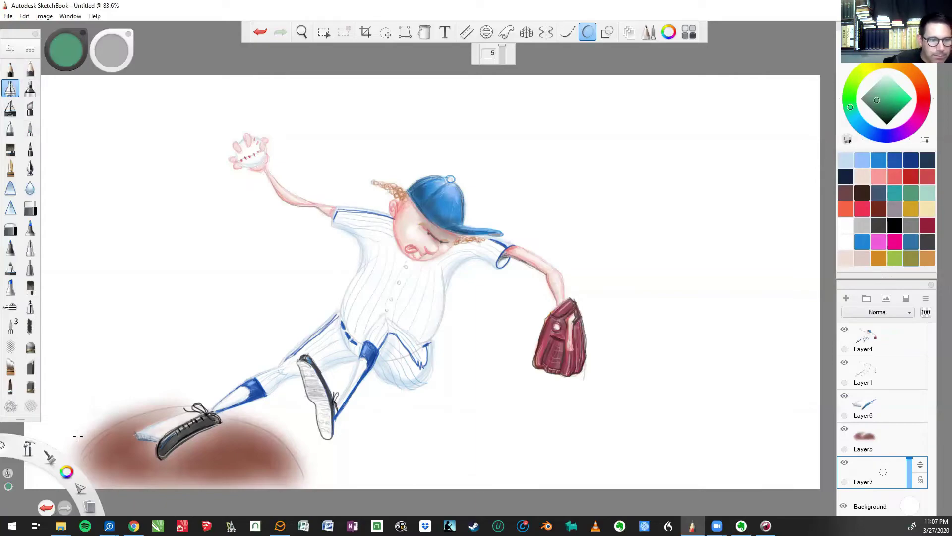
mouse_move(92, 425)
mouse_down()
mouse_move(62, 421)
mouse_move(78, 435)
mouse_up()
mouse_move(347, 471)
mouse_down()
mouse_move(412, 474)
mouse_move(295, 448)
mouse_move(396, 466)
mouse_move(318, 452)
mouse_move(277, 432)
mouse_move(296, 447)
mouse_move(387, 458)
mouse_move(496, 449)
mouse_up()
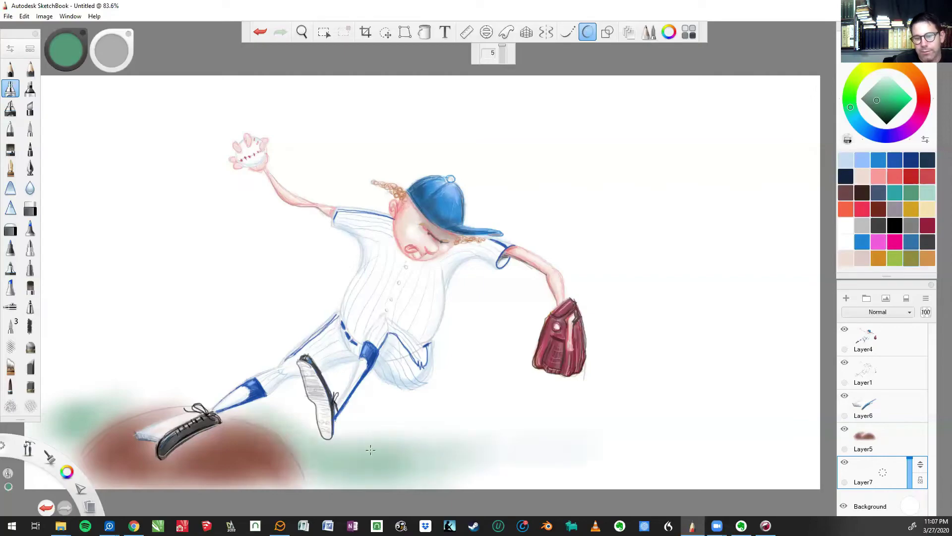
mouse_move(370, 450)
mouse_down()
mouse_move(337, 454)
mouse_move(540, 469)
mouse_move(347, 466)
mouse_move(670, 468)
mouse_up()
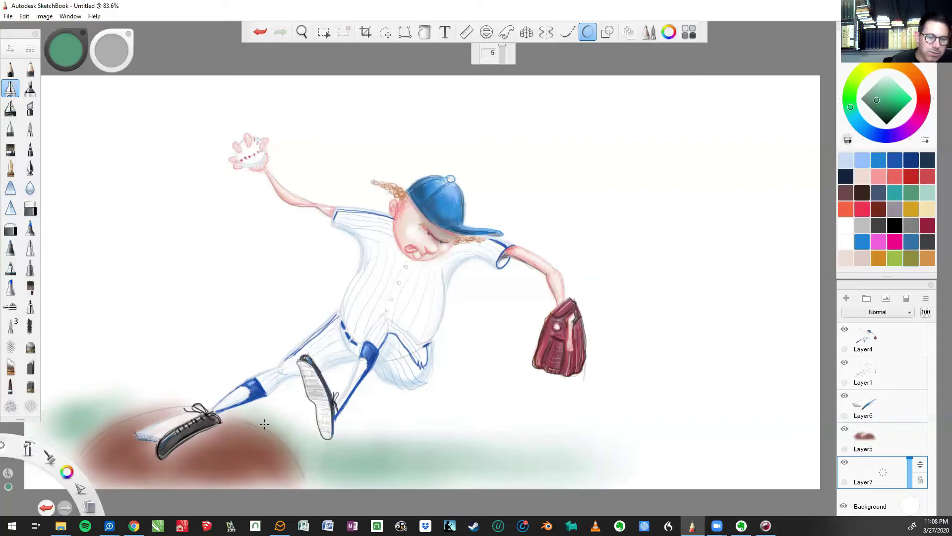
mouse_move(315, 454)
mouse_down()
mouse_move(367, 471)
mouse_move(304, 461)
mouse_move(402, 464)
mouse_up()
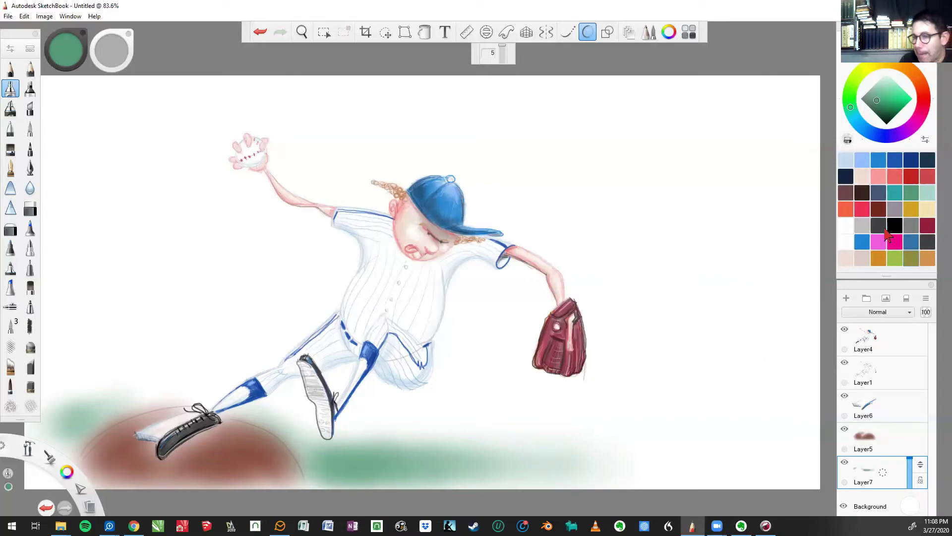
Step: Choose dark grey and the Inking Pen at size 2.0, then undo the test stroke
click(896, 228)
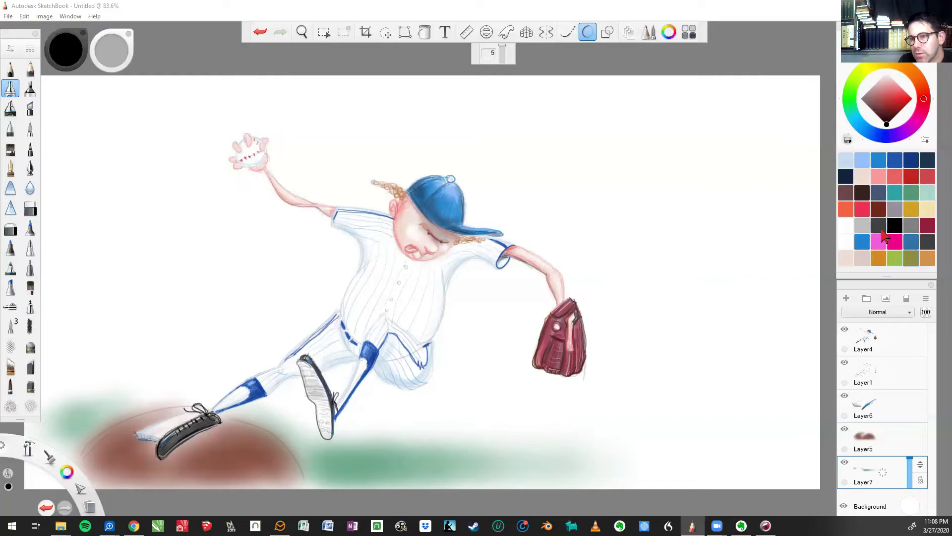
click(881, 228)
click(11, 67)
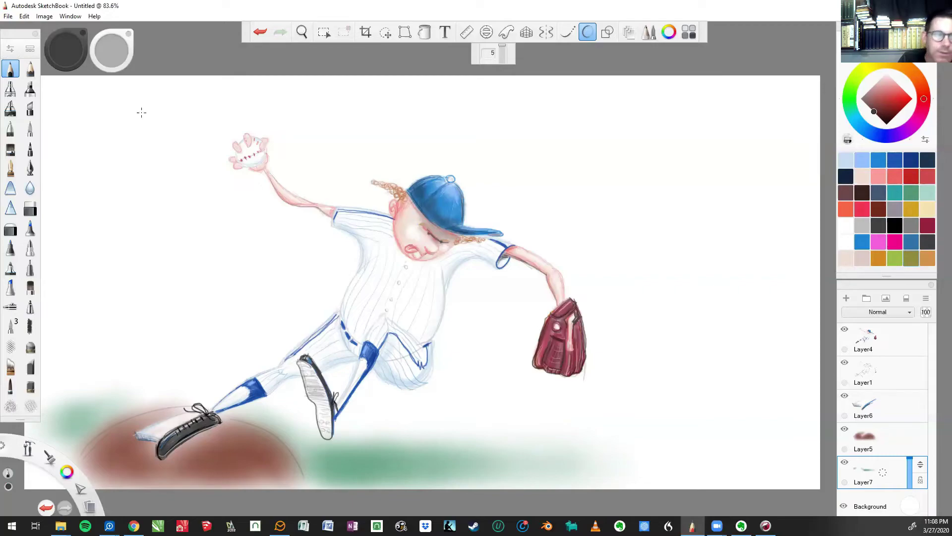
click(29, 168)
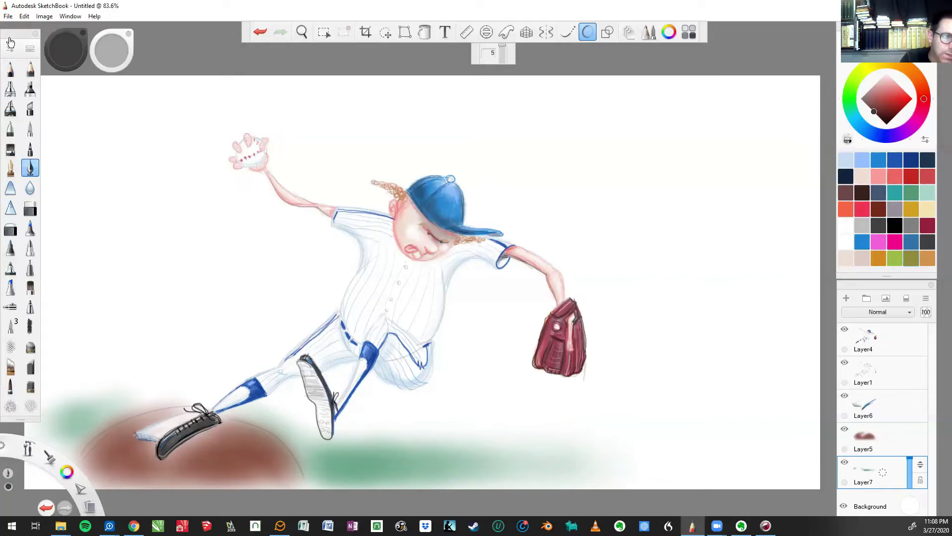
click(23, 47)
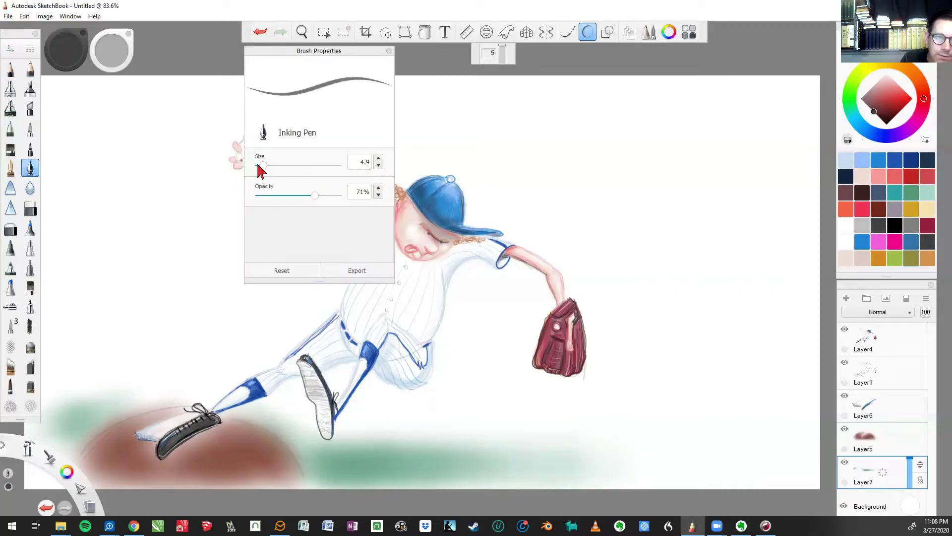
drag(254, 161, 258, 164)
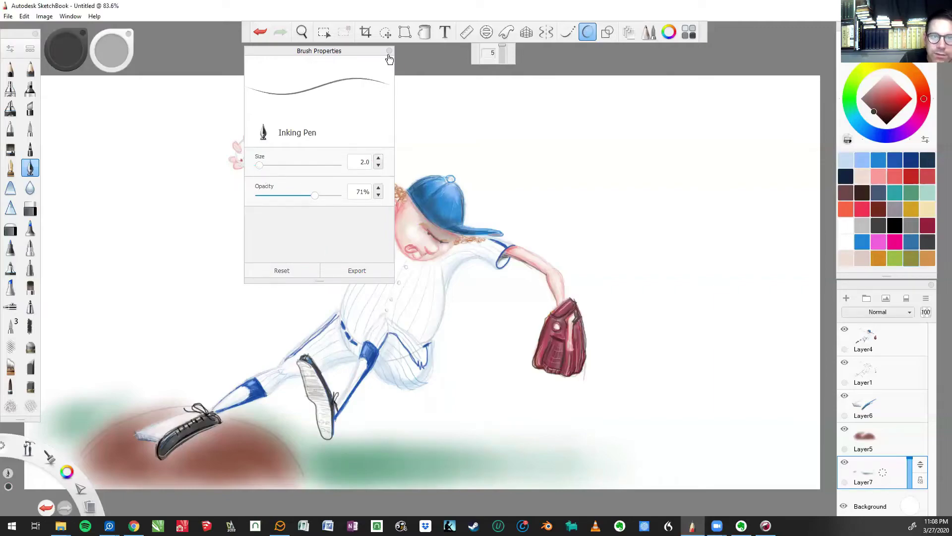
click(415, 132)
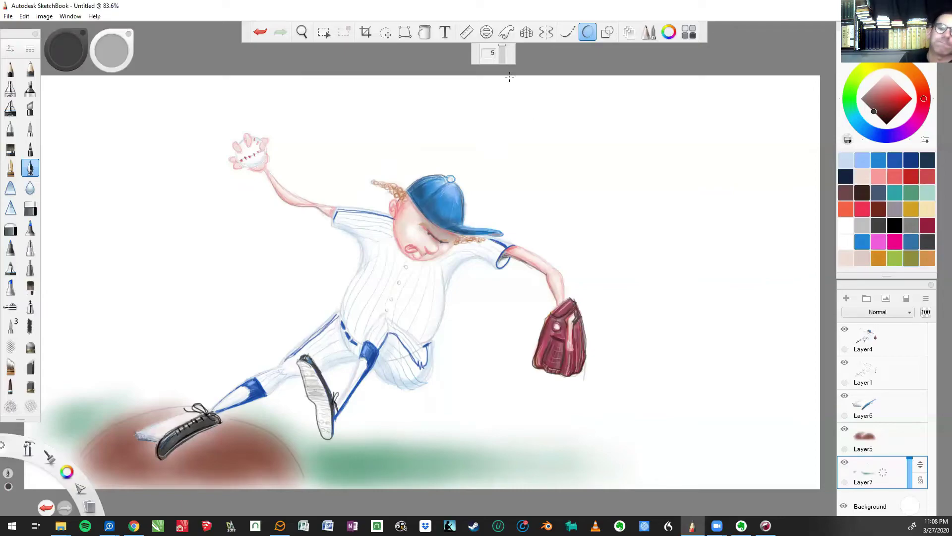
click(262, 33)
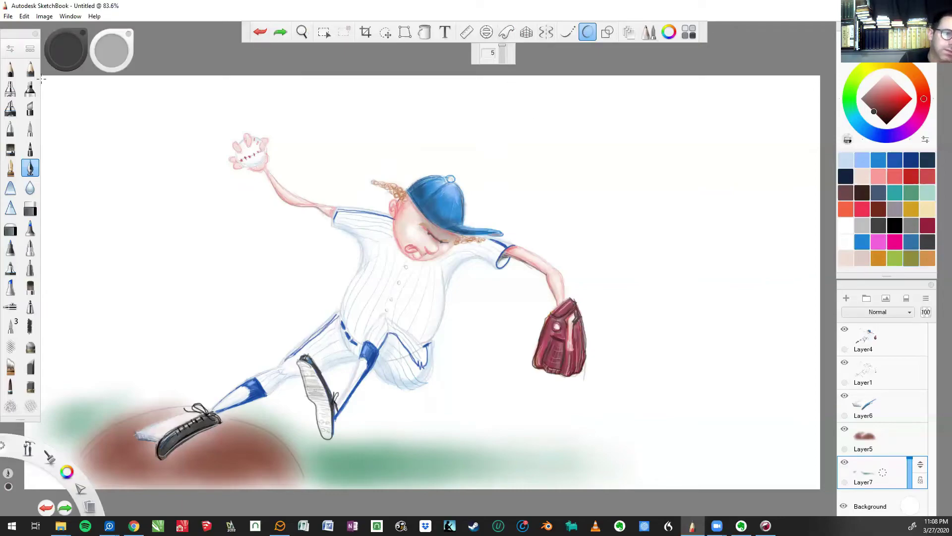
Step: Set the Inking Pen's size to 3.5
click(10, 48)
click(262, 166)
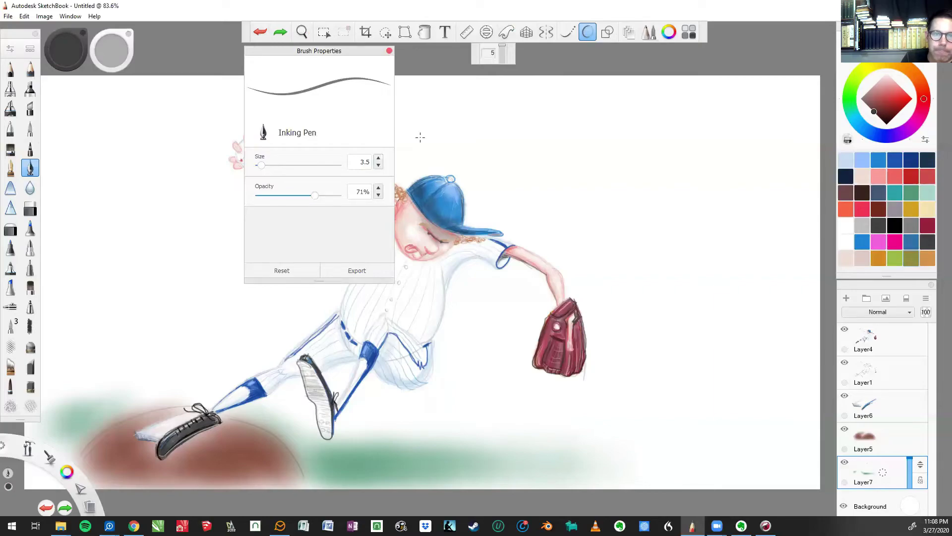
click(389, 51)
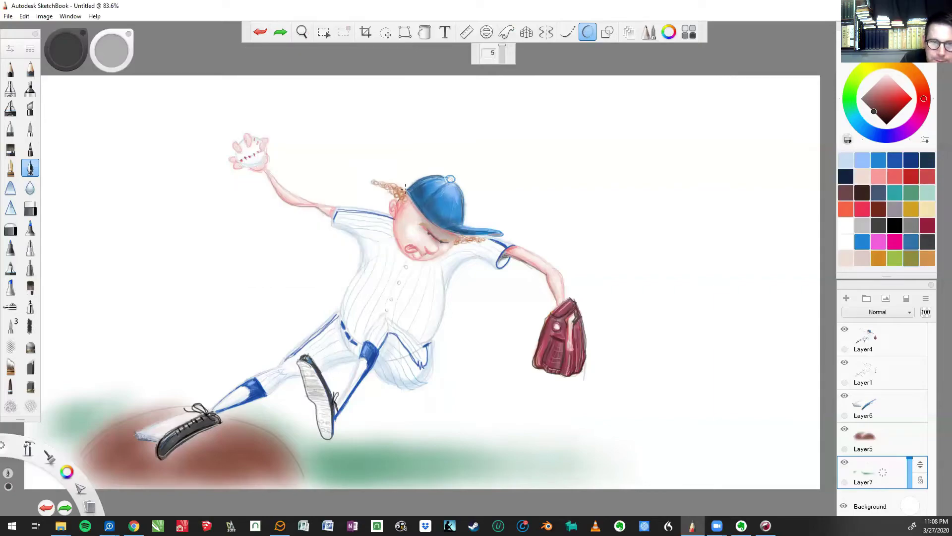
click(405, 188)
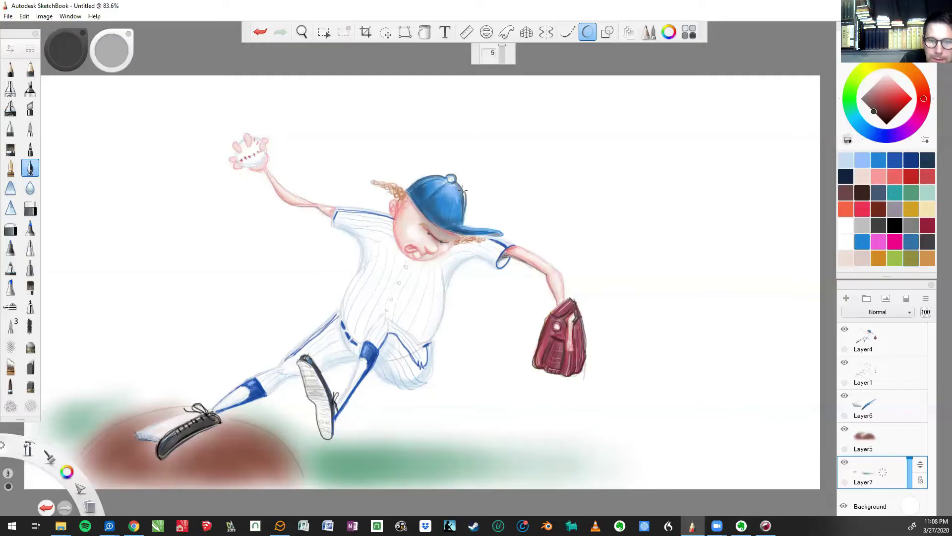
click(260, 32)
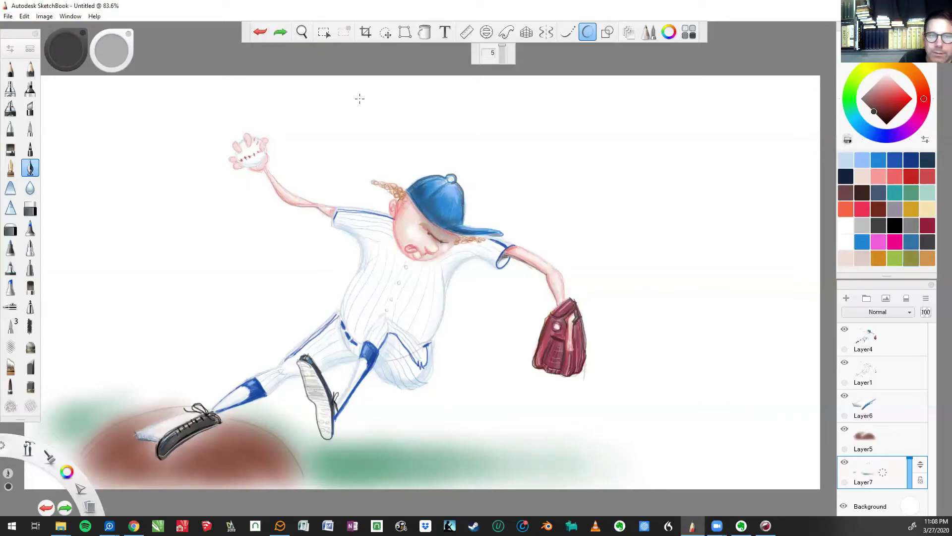
click(261, 32)
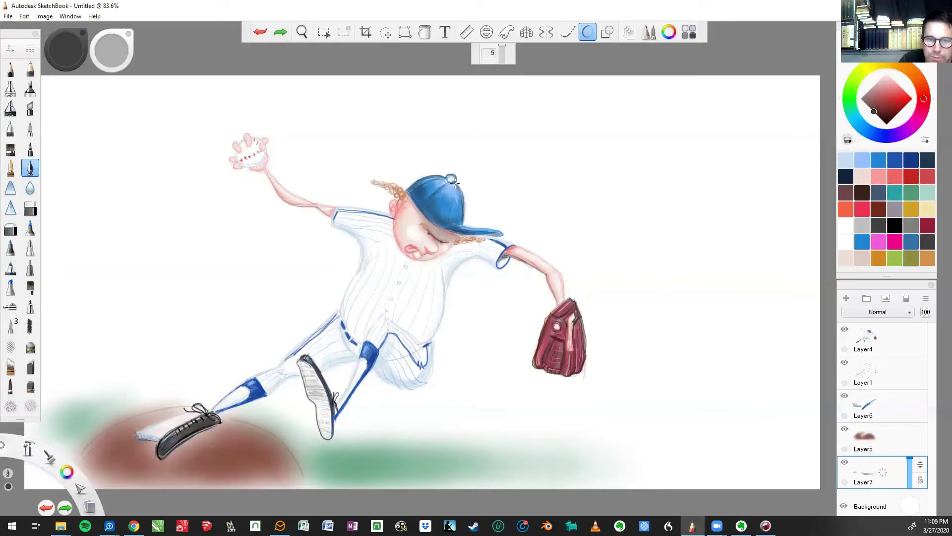
drag(463, 194, 467, 227)
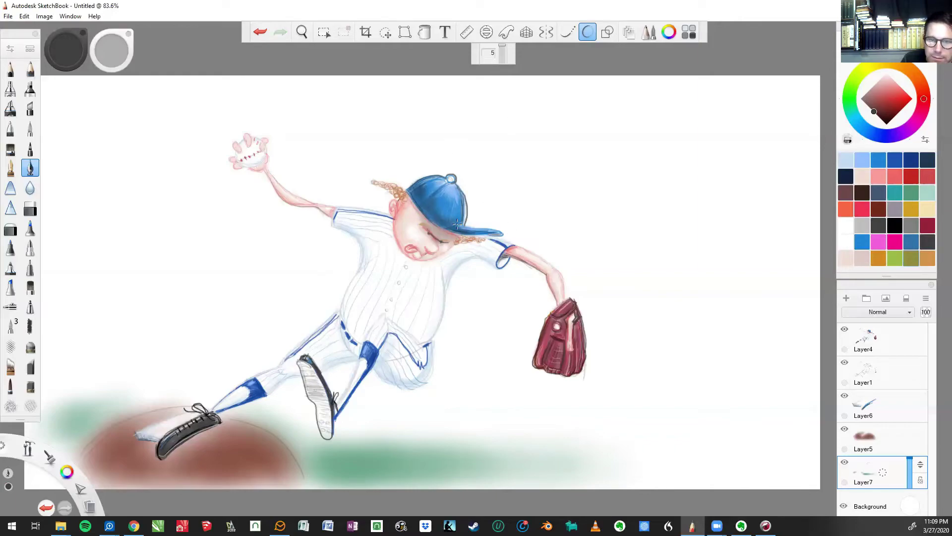
Step: Add a new layer above all the others and ink the cap's outline and brim on it, undoing the unwanted strokes
key(ctrl+shift+n)
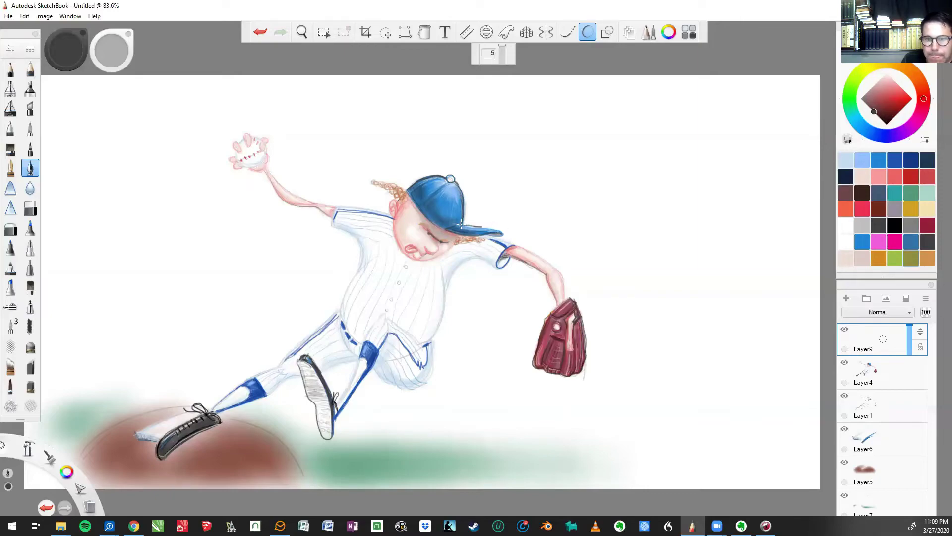
mouse_move(482, 228)
mouse_down()
mouse_move(500, 228)
mouse_move(489, 237)
mouse_up()
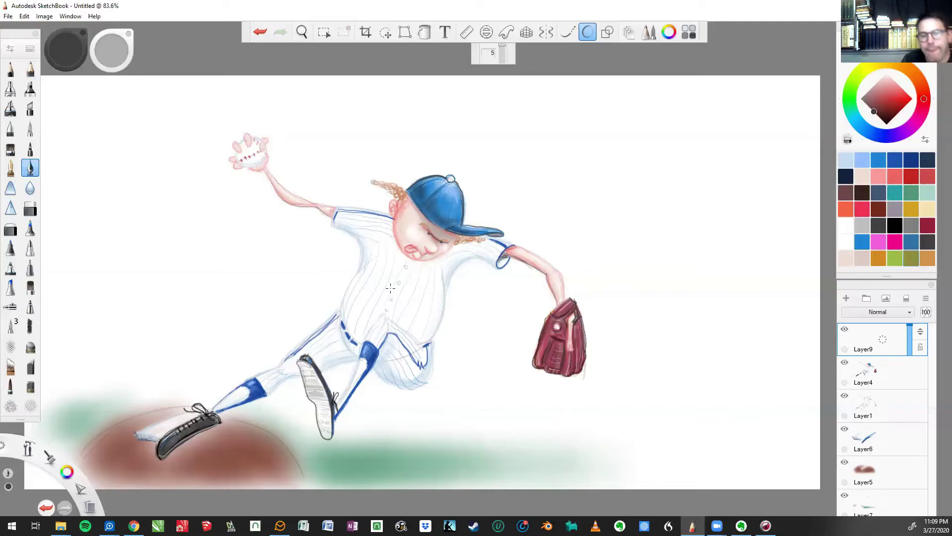
click(262, 32)
click(261, 32)
Step: Ink the underside of the cap's brim, the eye, nose, mouth and ear, and the outline of the face
mouse_move(502, 233)
mouse_down()
mouse_move(446, 231)
mouse_move(482, 241)
mouse_up()
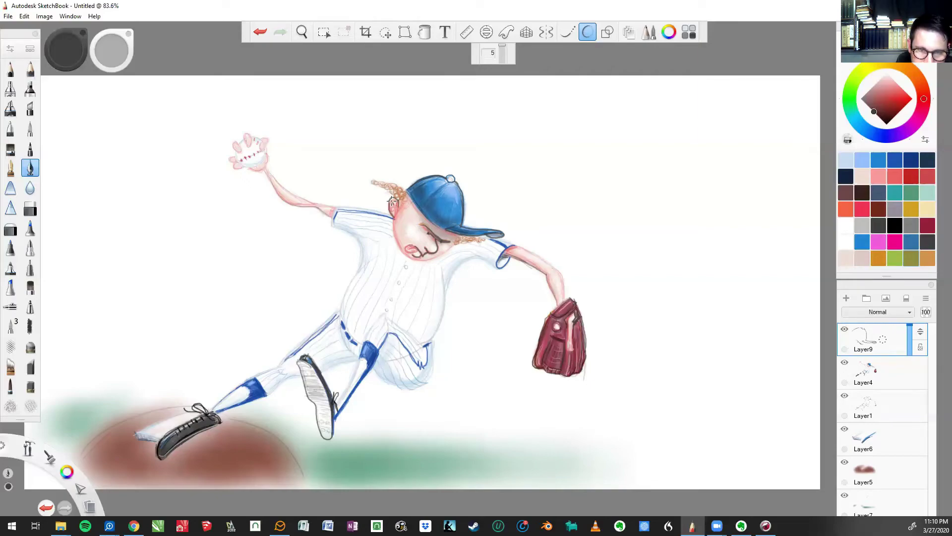
drag(392, 201, 395, 203)
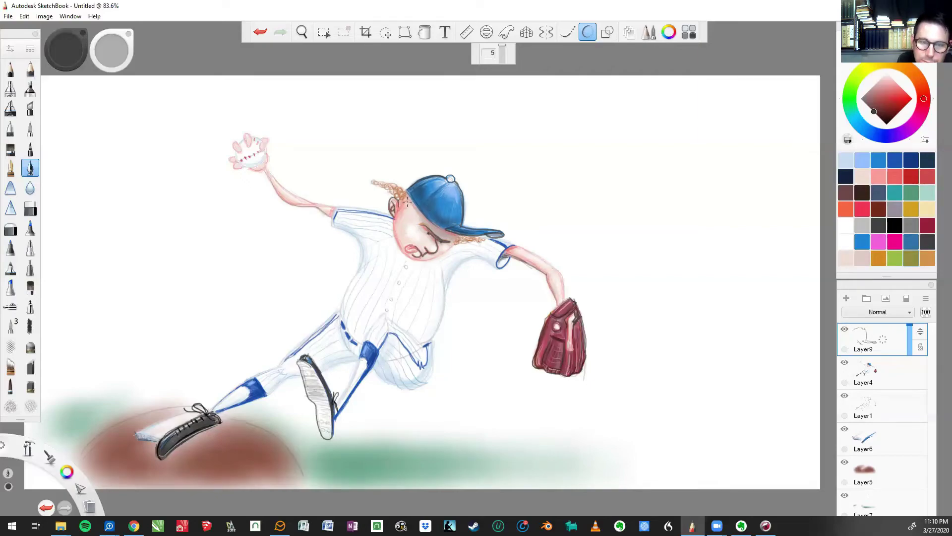
mouse_move(394, 221)
mouse_down()
mouse_move(395, 242)
mouse_move(413, 259)
mouse_move(457, 242)
mouse_up()
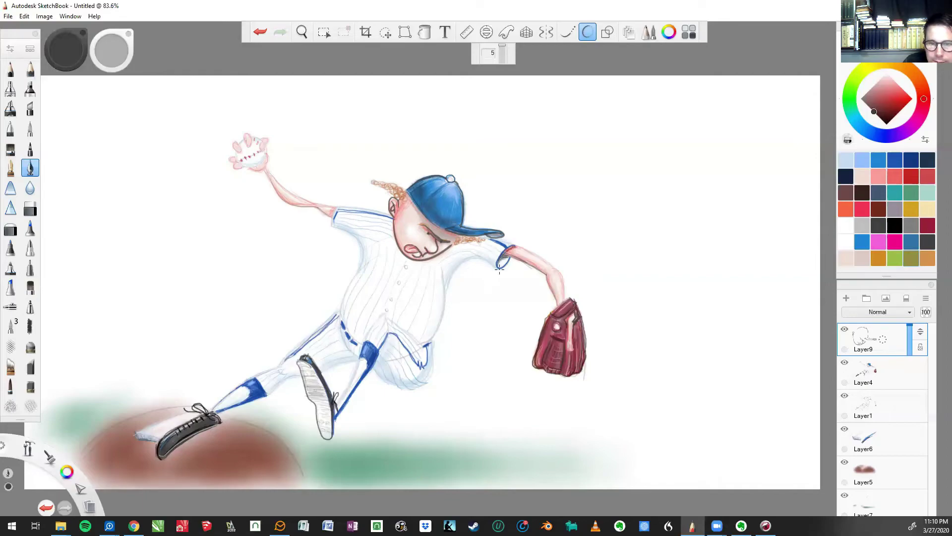
Step: Ink the jersey's outline around both sleeves and cuffs, along both sides and shoulder, and along the waist
drag(512, 242, 501, 239)
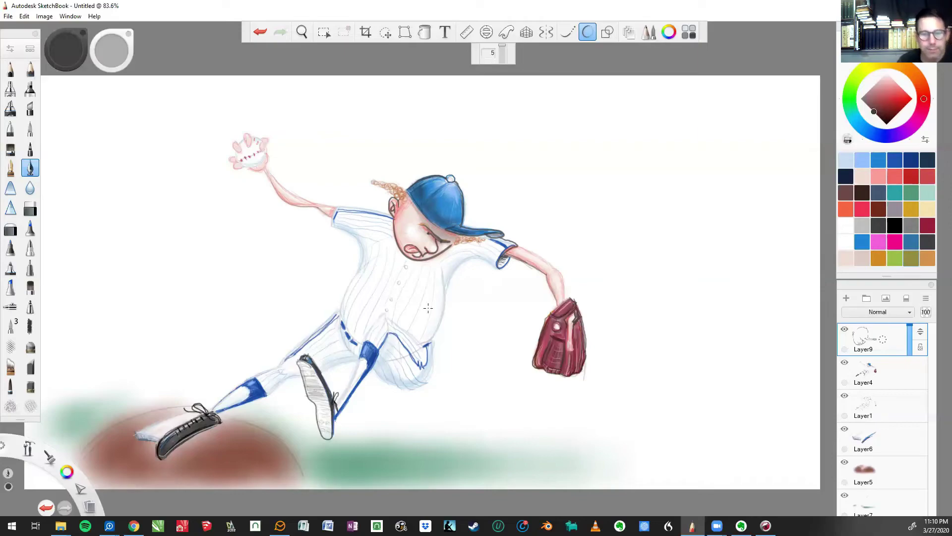
mouse_move(426, 345)
mouse_down()
mouse_move(446, 280)
mouse_move(466, 257)
mouse_move(505, 267)
mouse_up()
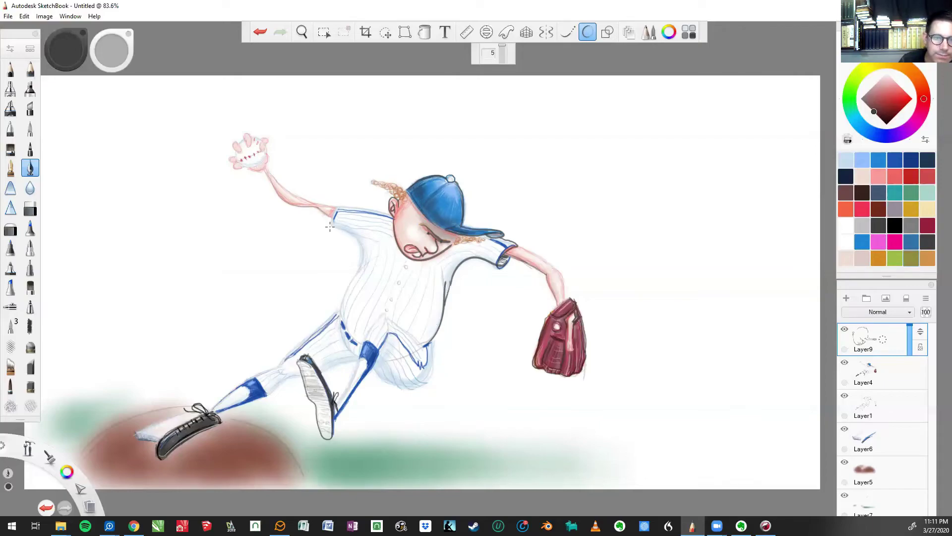
mouse_move(330, 227)
mouse_down()
mouse_move(362, 251)
mouse_move(337, 315)
mouse_up()
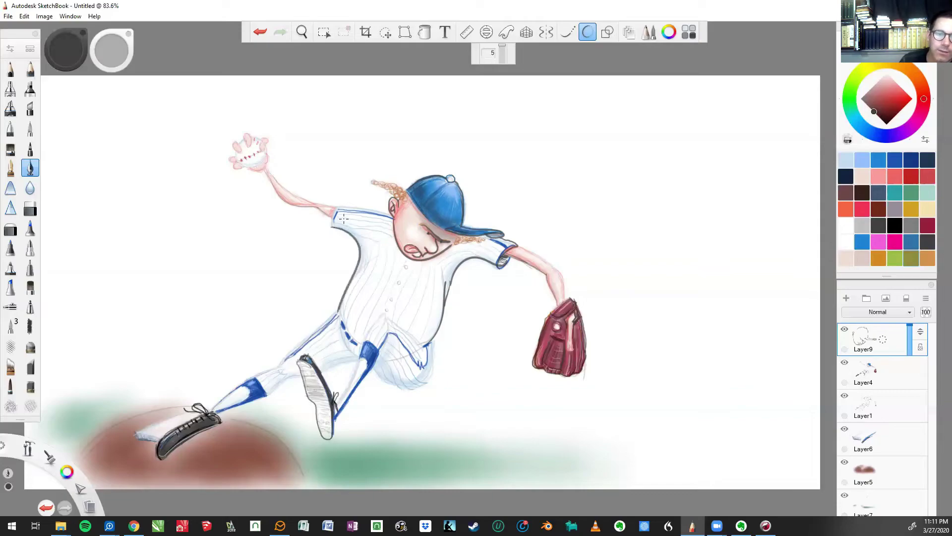
drag(337, 209, 331, 227)
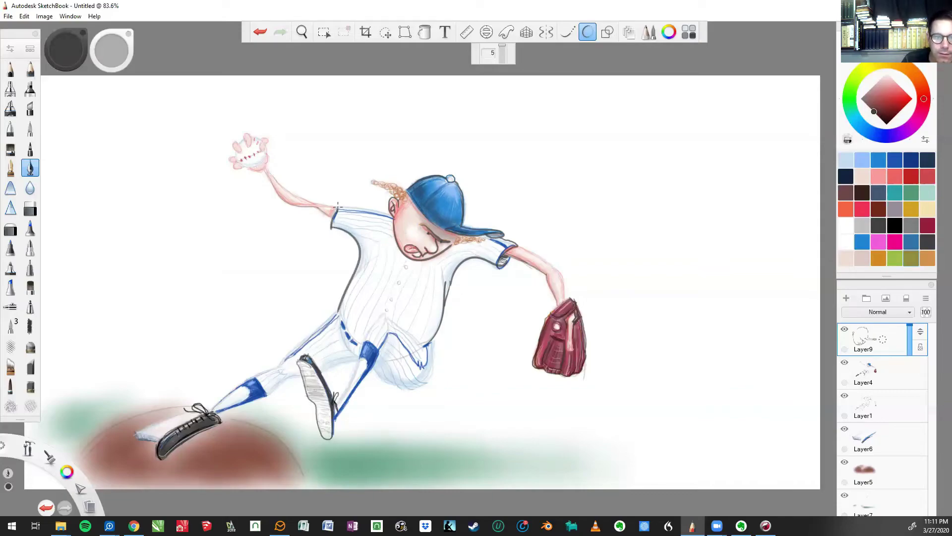
drag(338, 206, 390, 216)
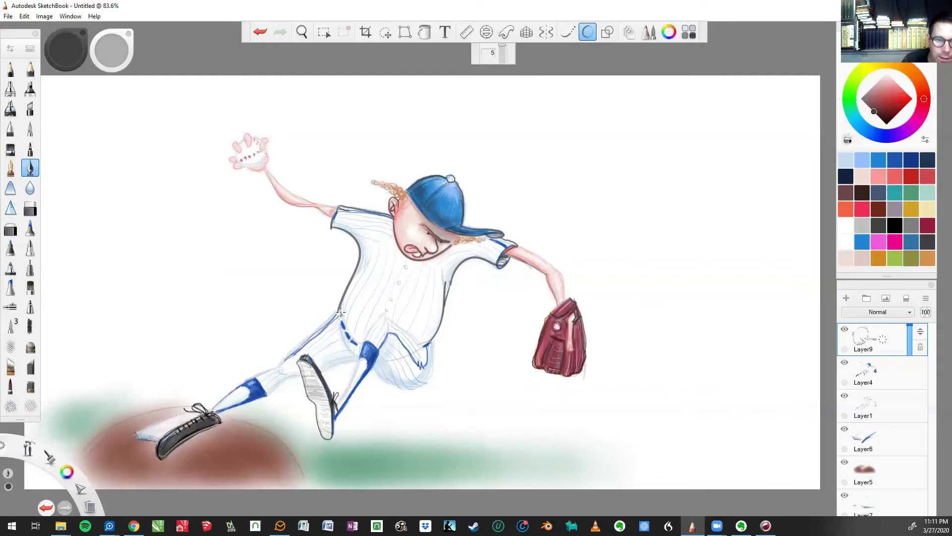
drag(342, 316, 365, 342)
Step: Ink the extended leg's trousers and sock, redo the inner thigh line, and outline the seat and the jersey's front opening
drag(277, 365, 338, 313)
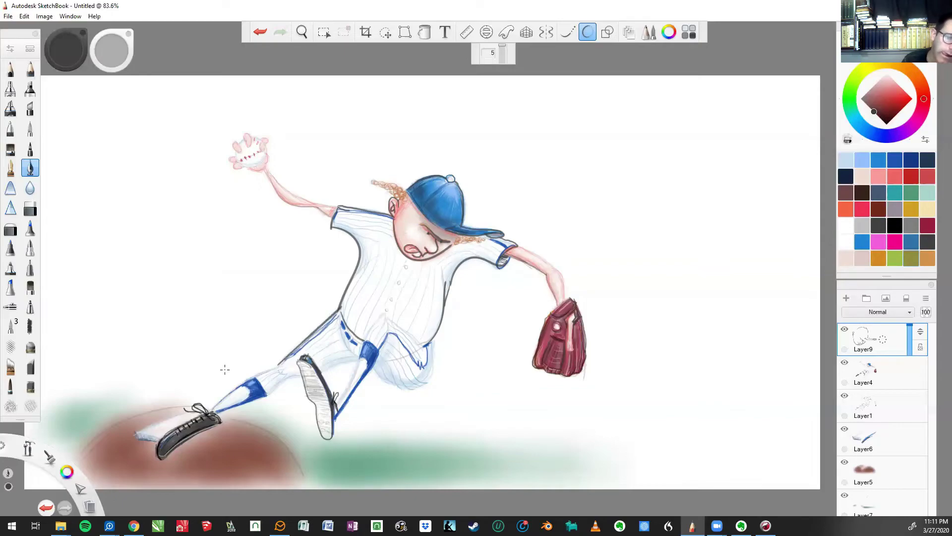
drag(211, 410, 282, 365)
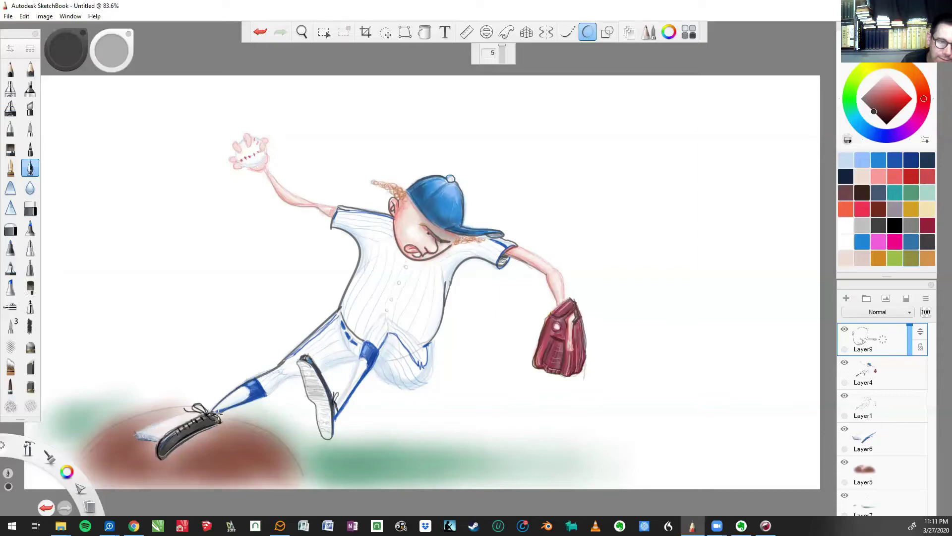
drag(251, 402, 292, 376)
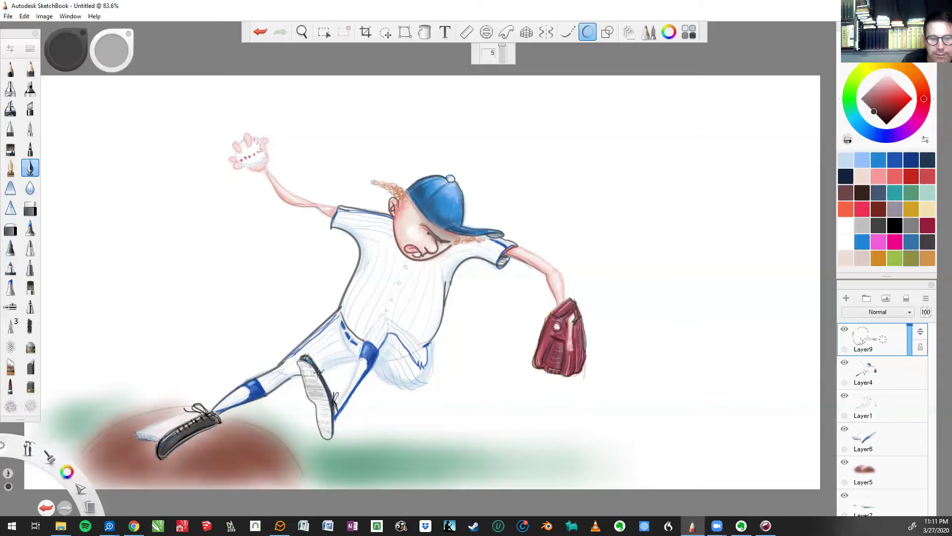
drag(322, 366, 357, 361)
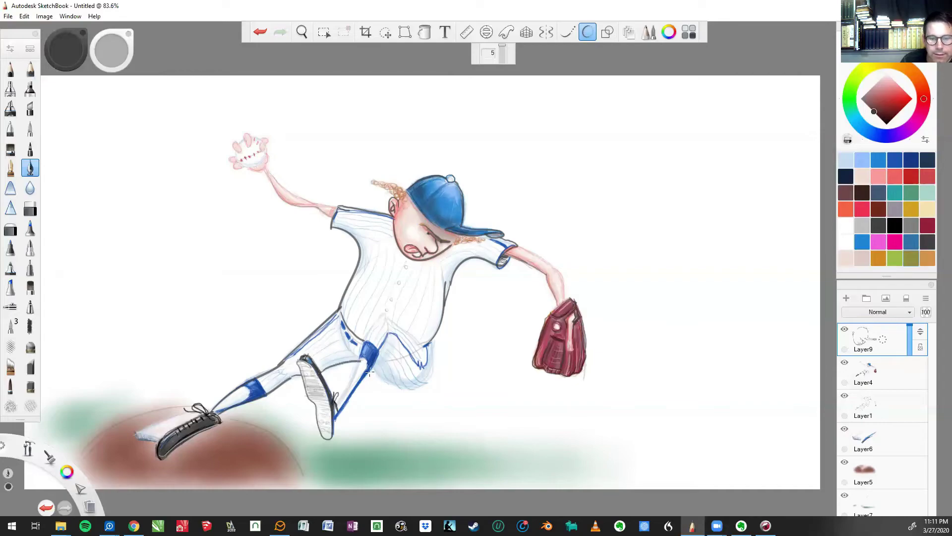
click(260, 32)
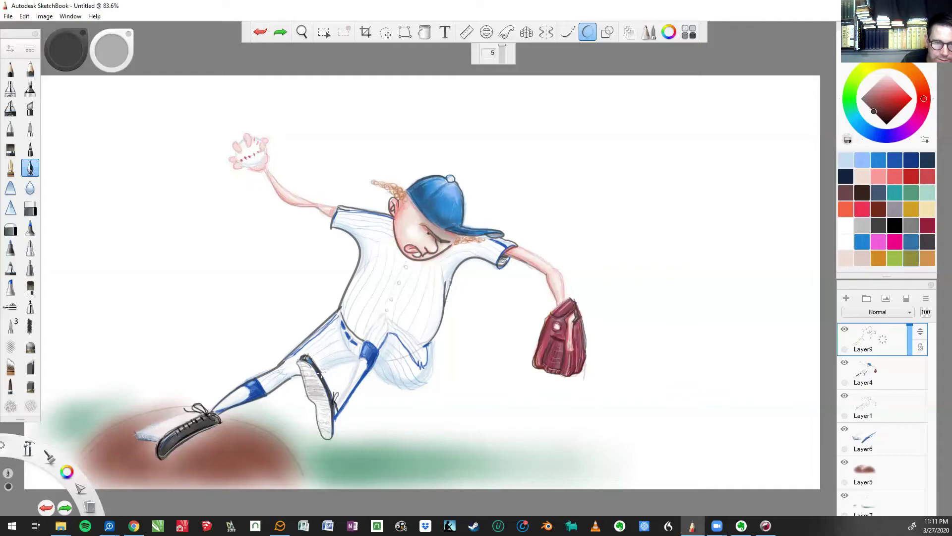
mouse_move(321, 371)
mouse_down()
mouse_move(356, 355)
mouse_move(419, 351)
mouse_move(384, 373)
mouse_move(373, 370)
mouse_move(439, 328)
mouse_up()
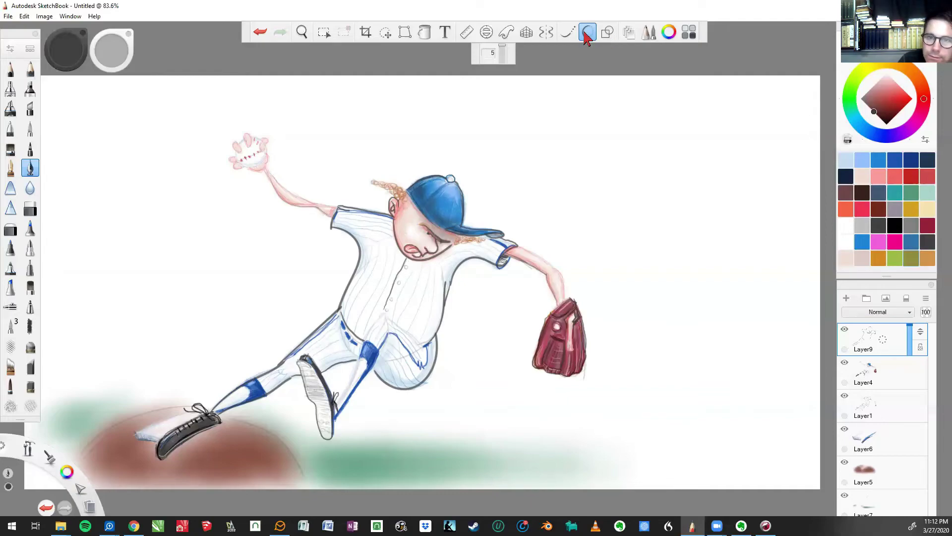
Step: Turn off Predictive Stroke and ink the small round buttons down the jersey's front
key(Escape)
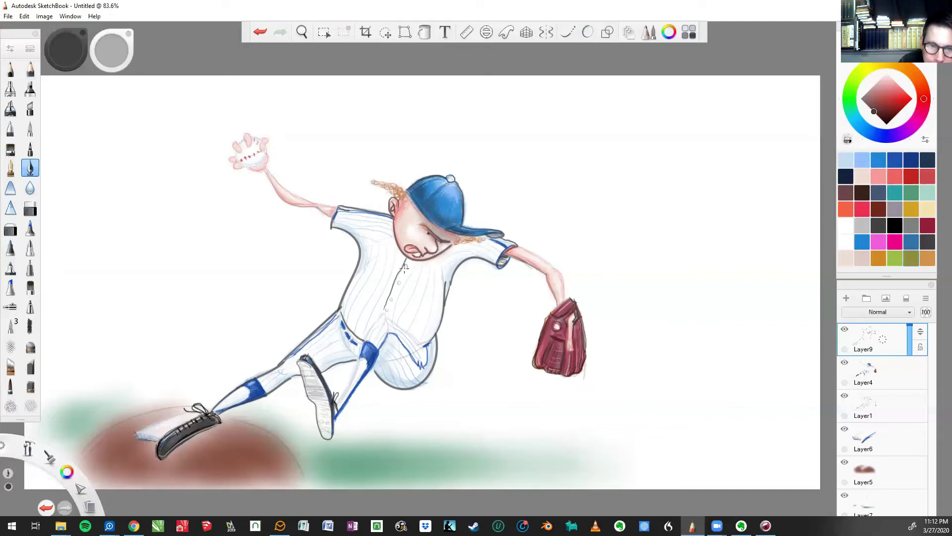
drag(404, 268, 387, 308)
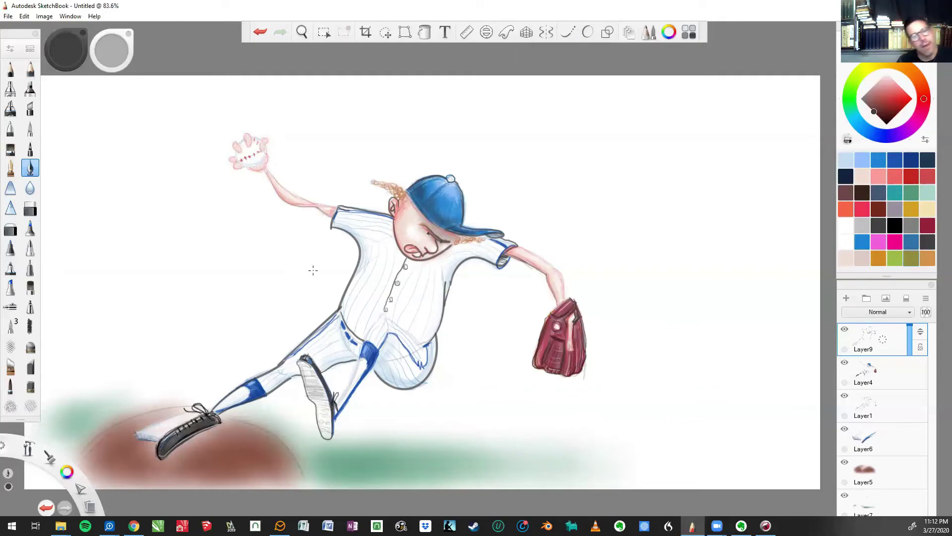
Step: Ink the bent leg from shoe to knee with Predictive Stroke off, after undoing a trial knee line made with it on
click(569, 33)
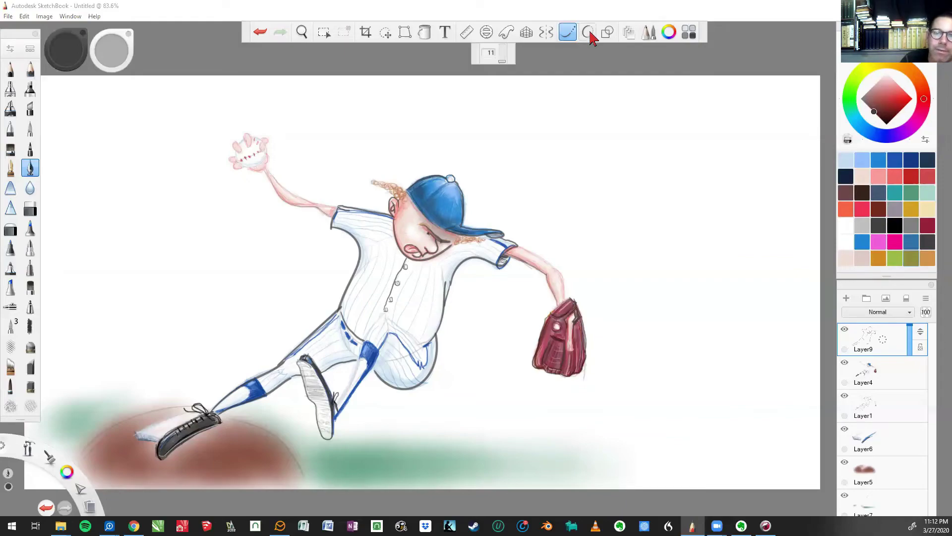
click(588, 32)
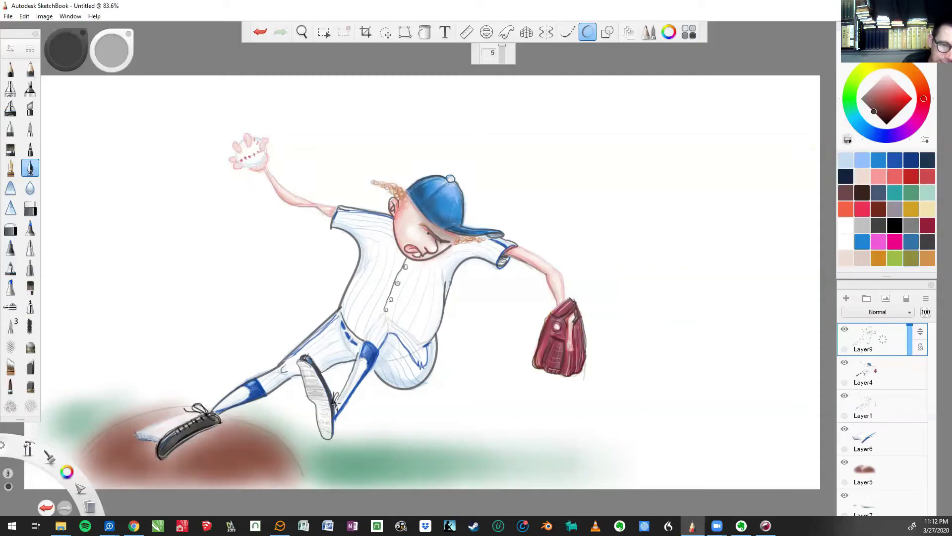
drag(379, 319, 373, 327)
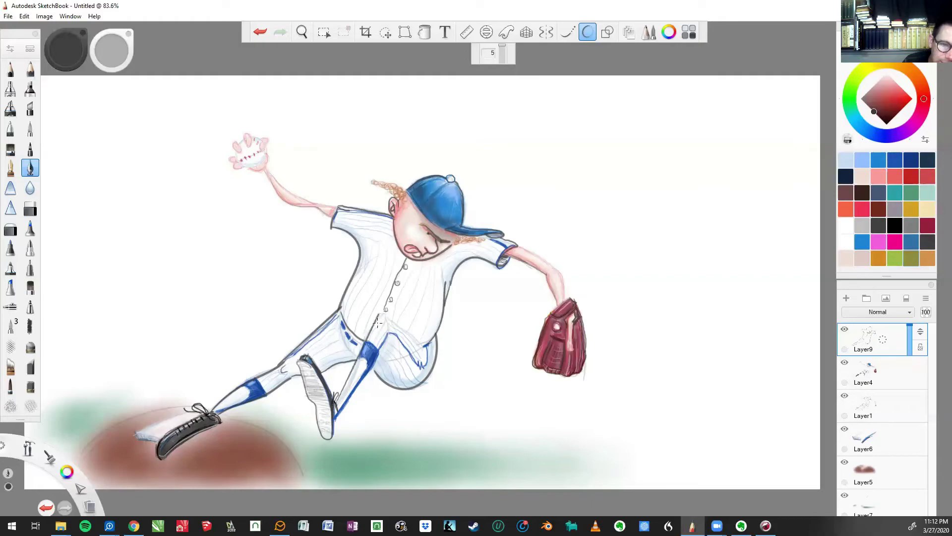
click(260, 32)
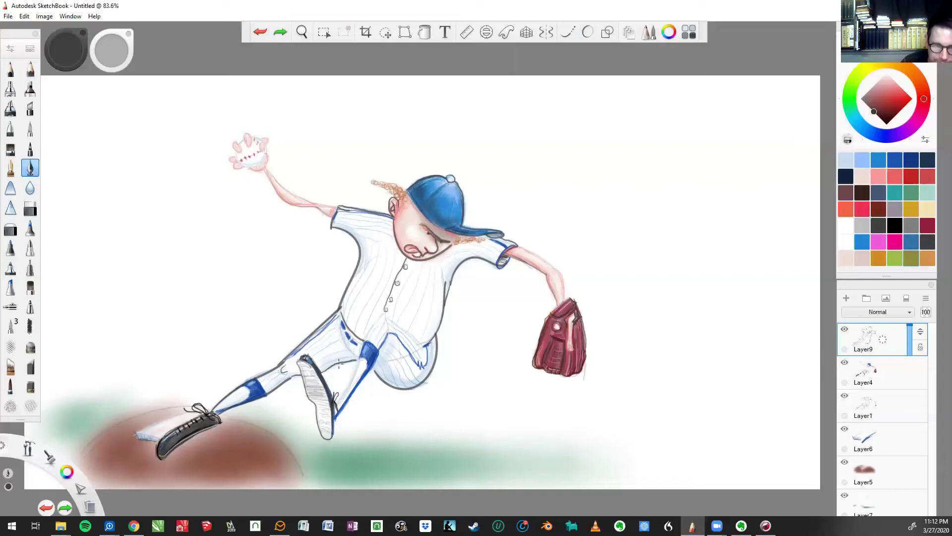
mouse_move(337, 401)
mouse_down()
mouse_move(366, 335)
mouse_move(387, 330)
mouse_up()
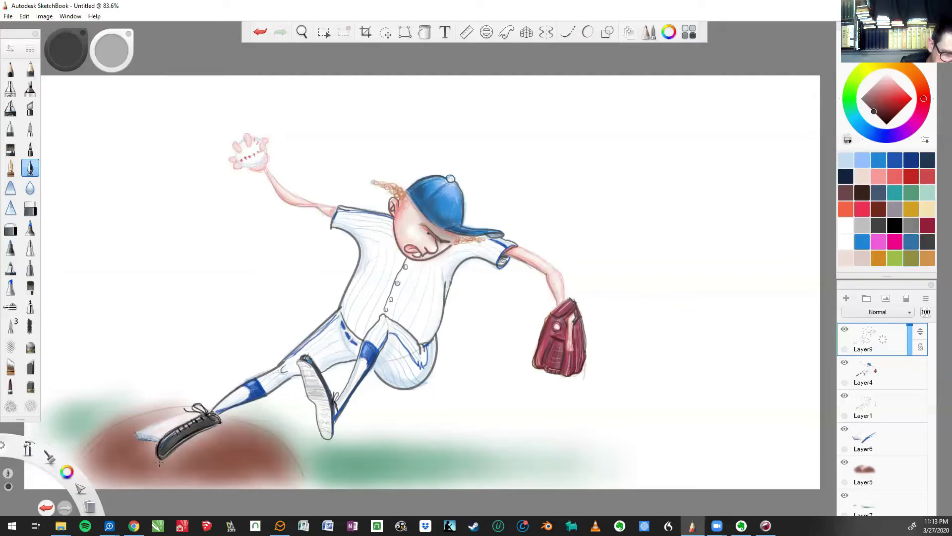
Step: Ink the outlines of both black shoes, including the raised shoe's sole
drag(215, 419, 224, 425)
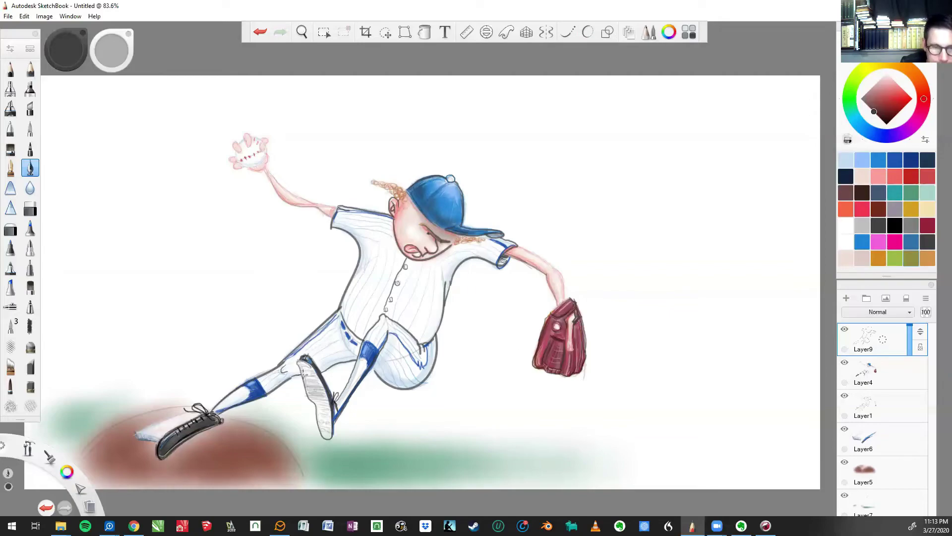
drag(300, 365, 332, 441)
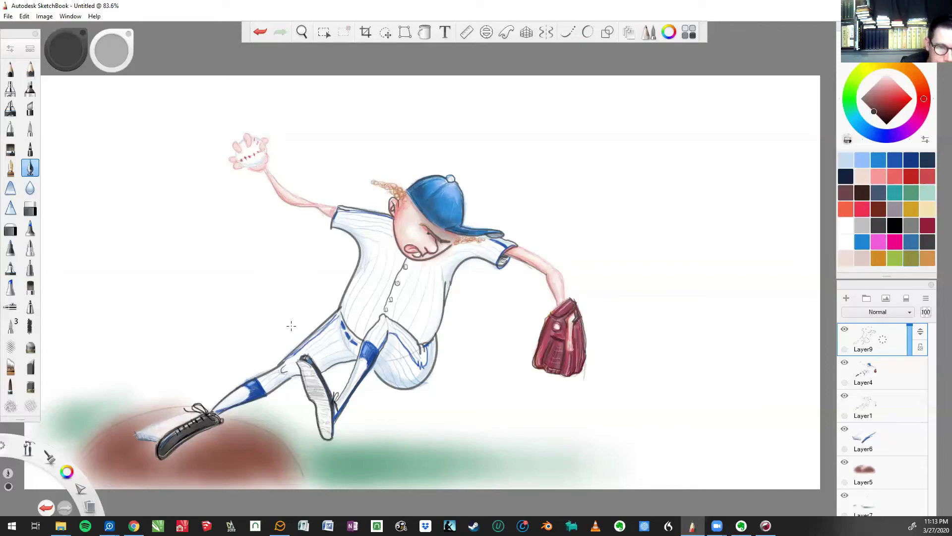
drag(312, 364, 297, 358)
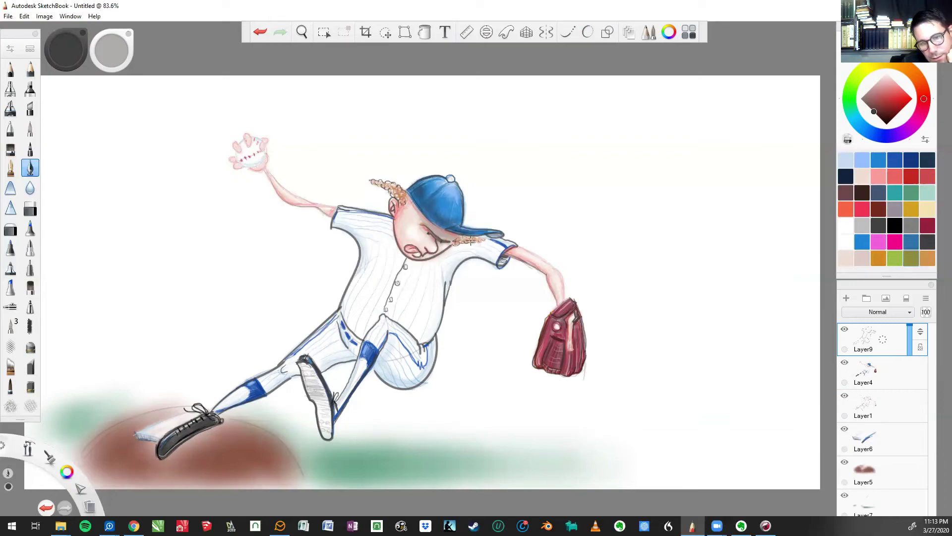
Step: Ink the curly hair on both sides of the head and the cap's seam lines, undoing the stray stroke under the glove arm
drag(471, 241, 478, 240)
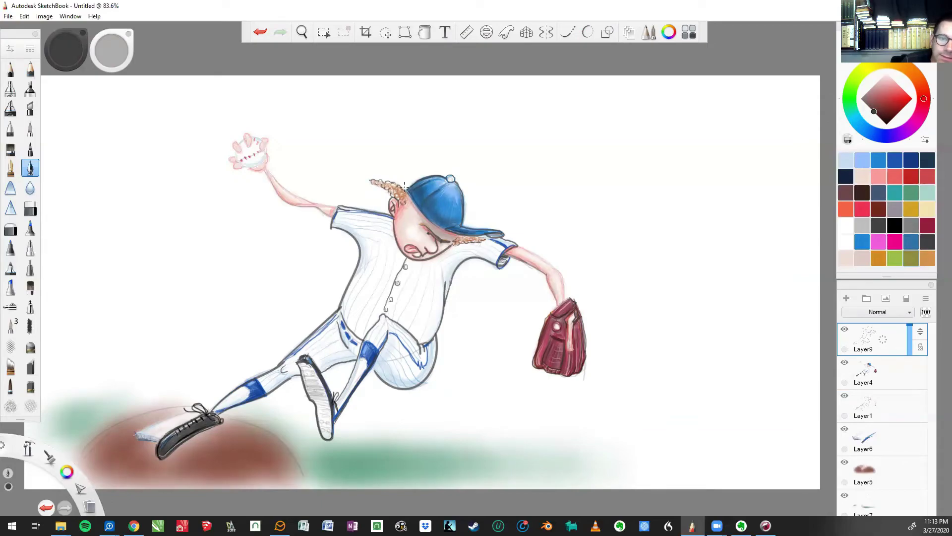
drag(407, 192, 441, 230)
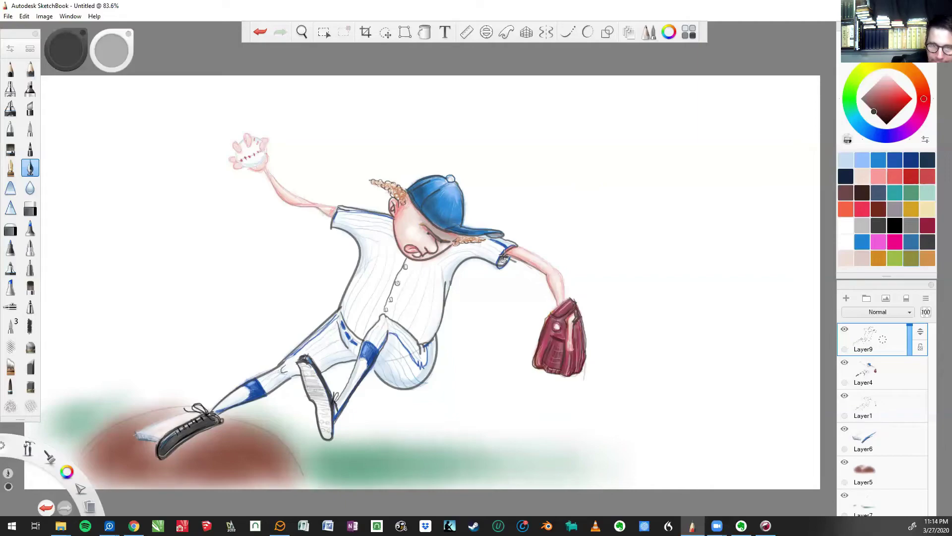
click(260, 32)
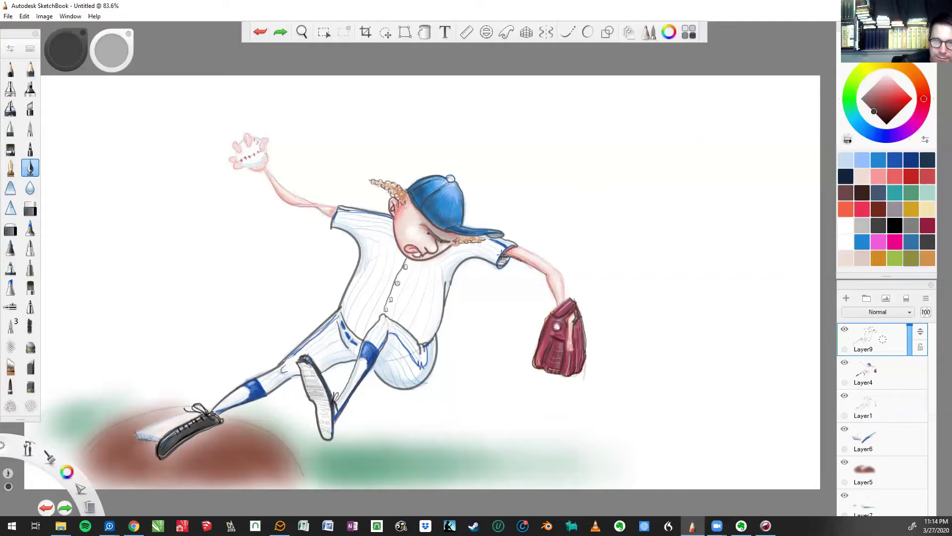
Step: Ink the outlines of the glove arm and the throwing arm, undoing one misplaced stroke on the throwing arm
drag(543, 274, 547, 270)
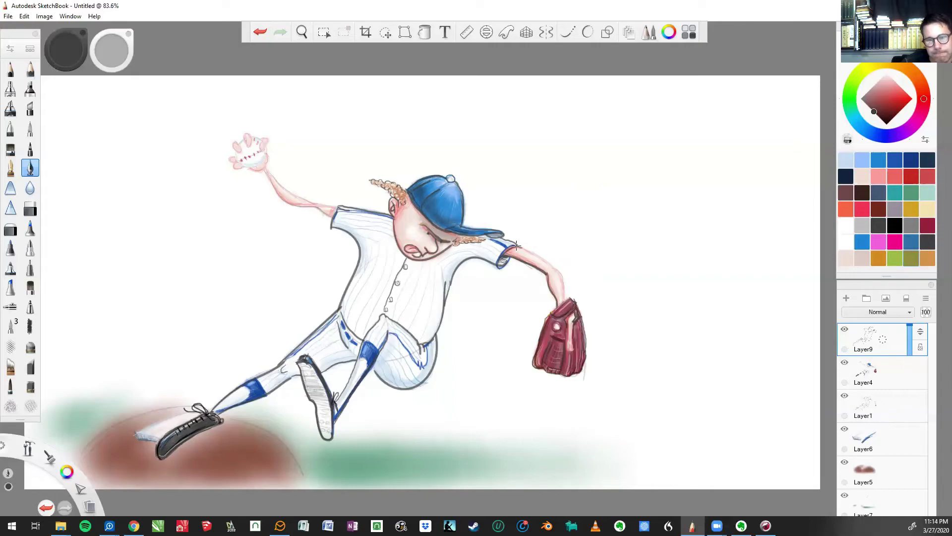
drag(527, 250, 548, 264)
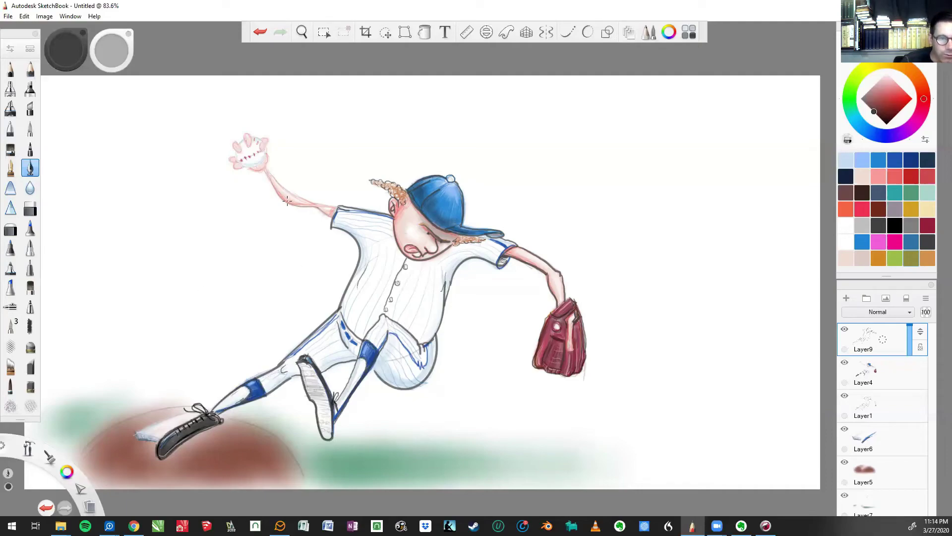
key(ctrl+z)
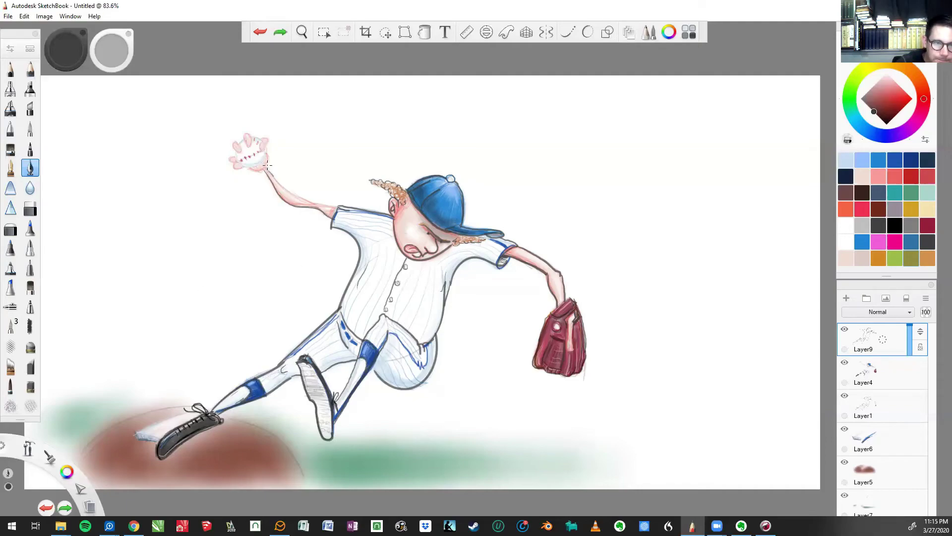
drag(272, 174, 301, 200)
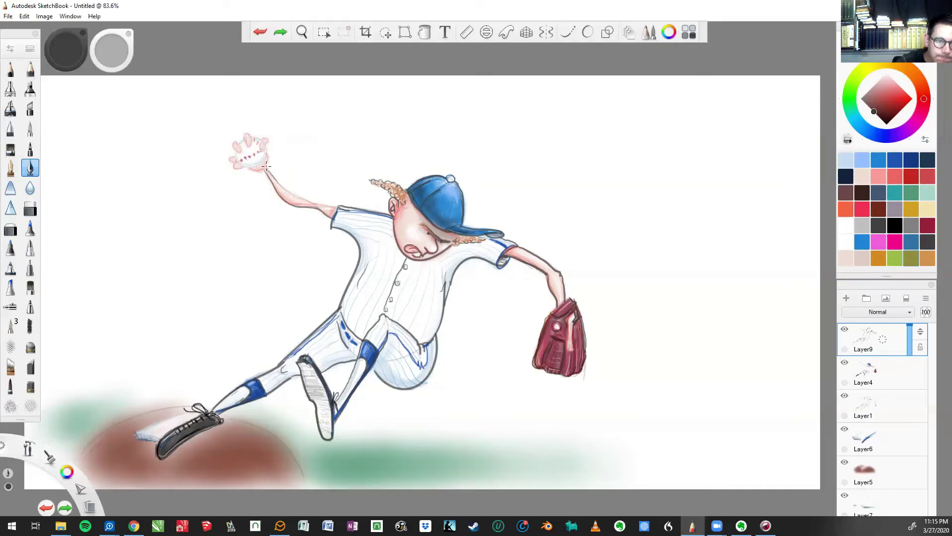
drag(282, 187, 339, 205)
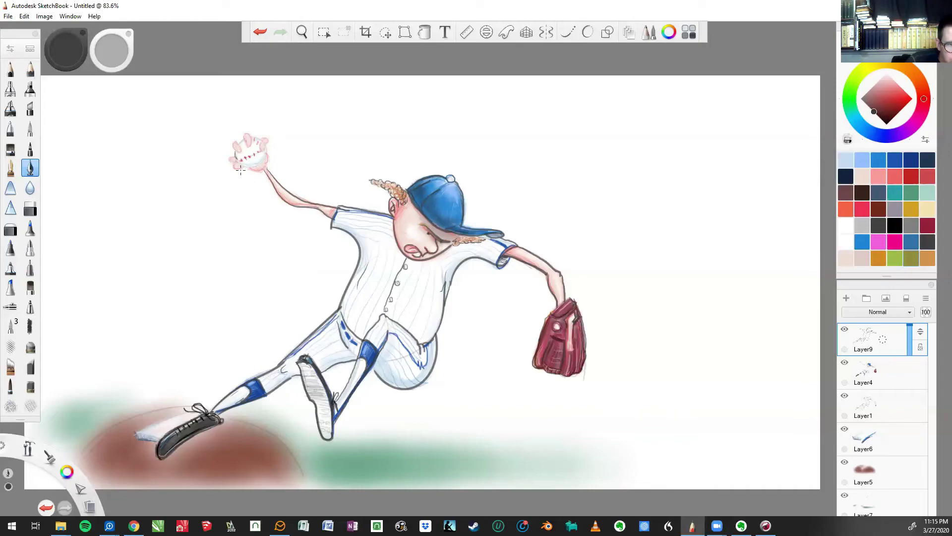
Step: Ink the fingers gripping the ball, and add dark detail lines to the mouth and the glove
mouse_move(237, 158)
mouse_down()
mouse_move(259, 167)
mouse_move(267, 144)
mouse_up()
click(259, 32)
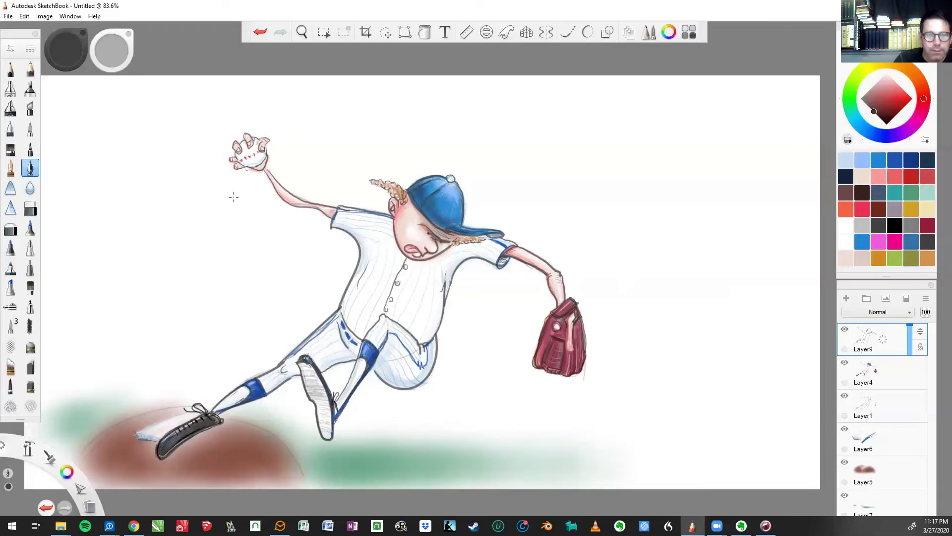
mouse_move(415, 255)
mouse_down()
mouse_move(423, 260)
mouse_move(422, 253)
mouse_up()
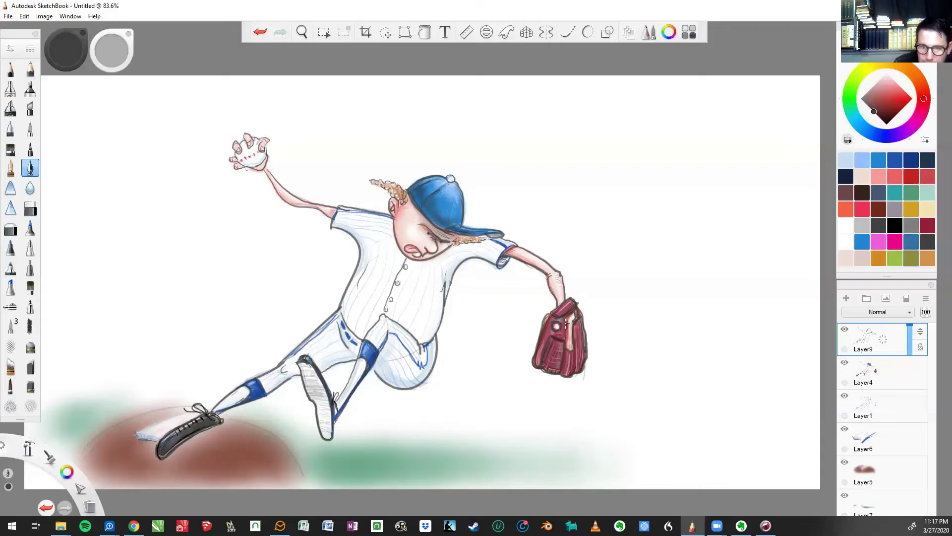
mouse_move(565, 324)
mouse_down()
mouse_move(573, 345)
mouse_move(576, 325)
mouse_move(564, 350)
mouse_move(556, 349)
mouse_move(567, 362)
mouse_move(546, 367)
mouse_up()
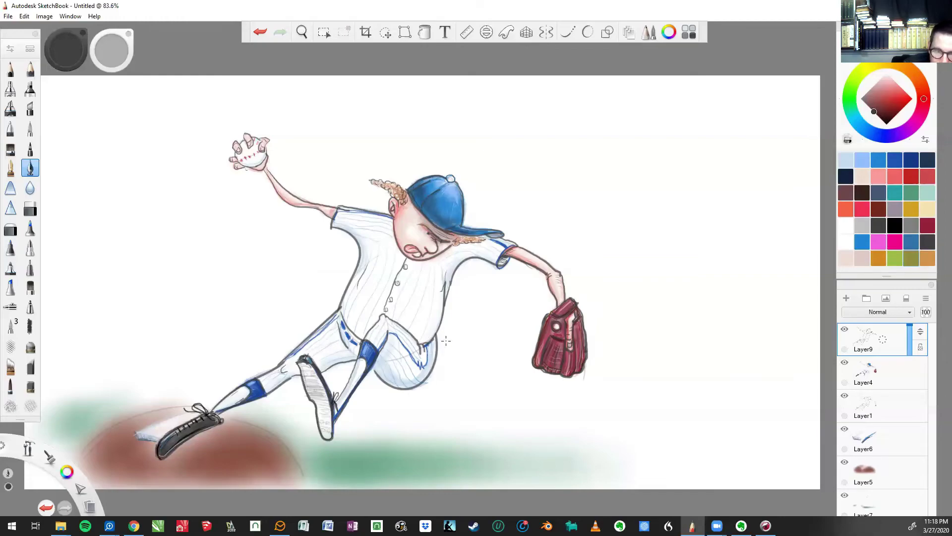
Step: Draw blue side stripes along the bent thigh and the straight leg of the pants, undoing the last stray stroke
click(895, 159)
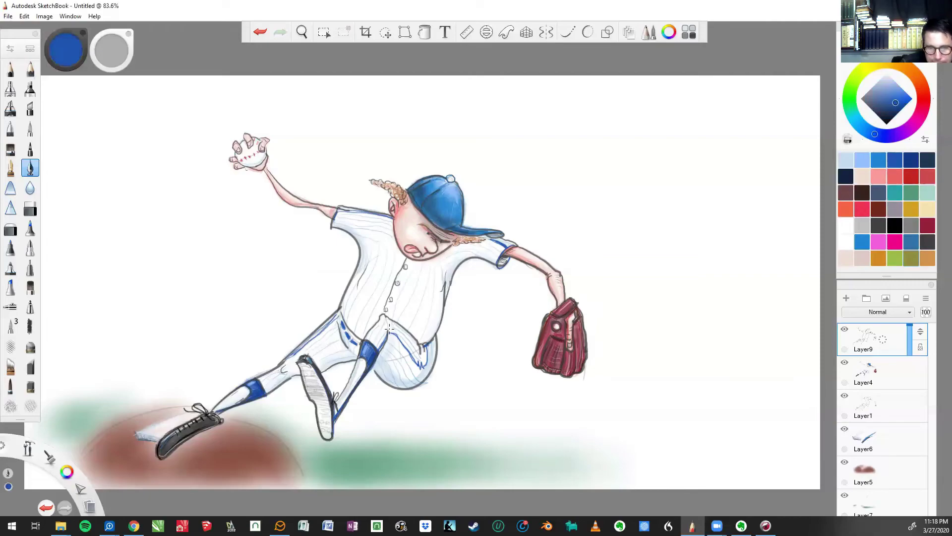
drag(397, 333, 426, 365)
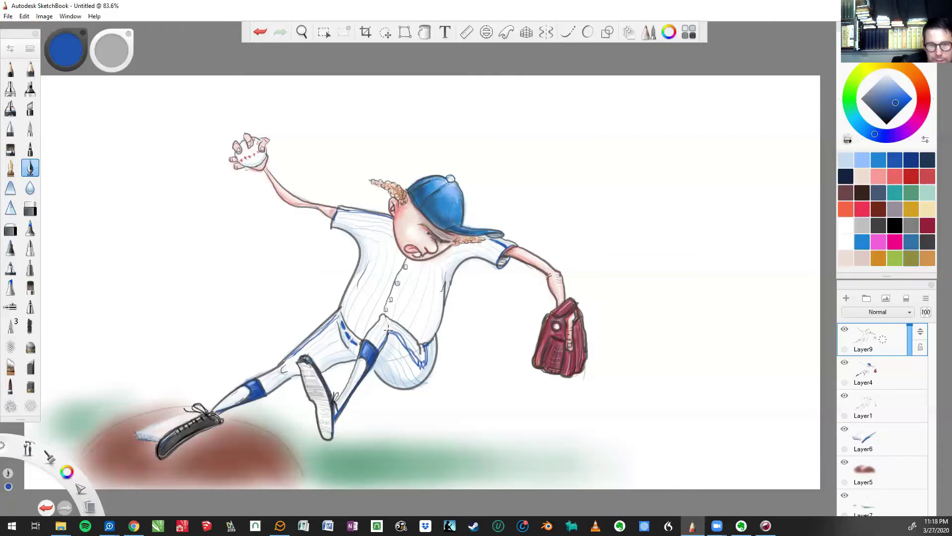
drag(388, 327, 422, 364)
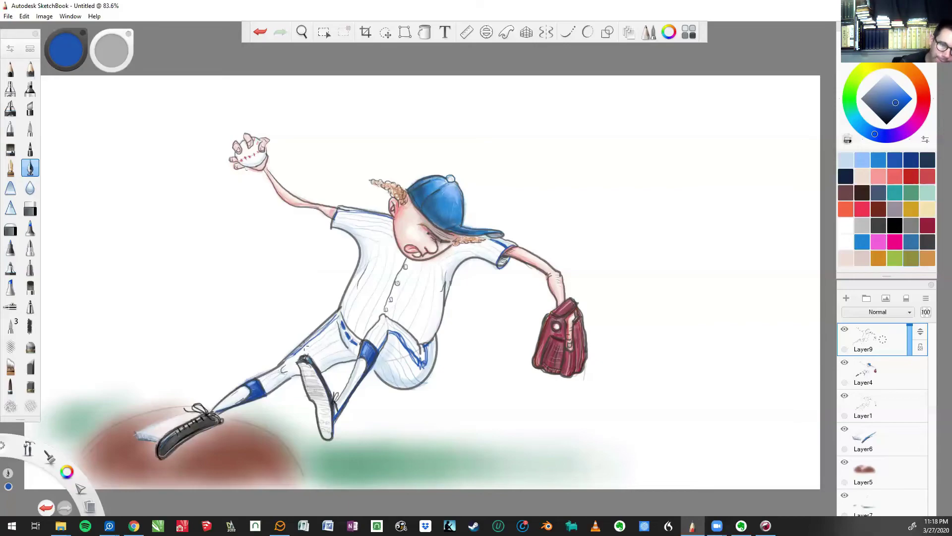
drag(296, 350, 333, 319)
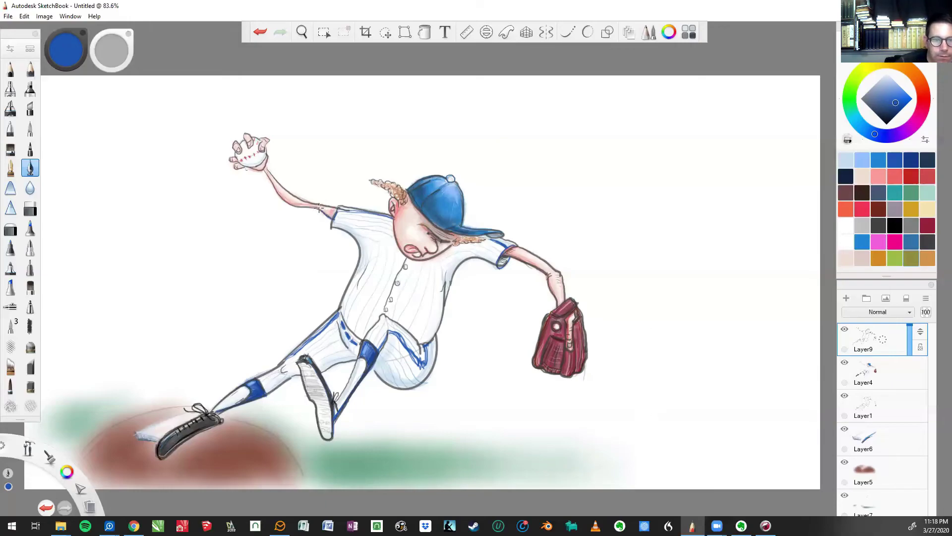
click(263, 32)
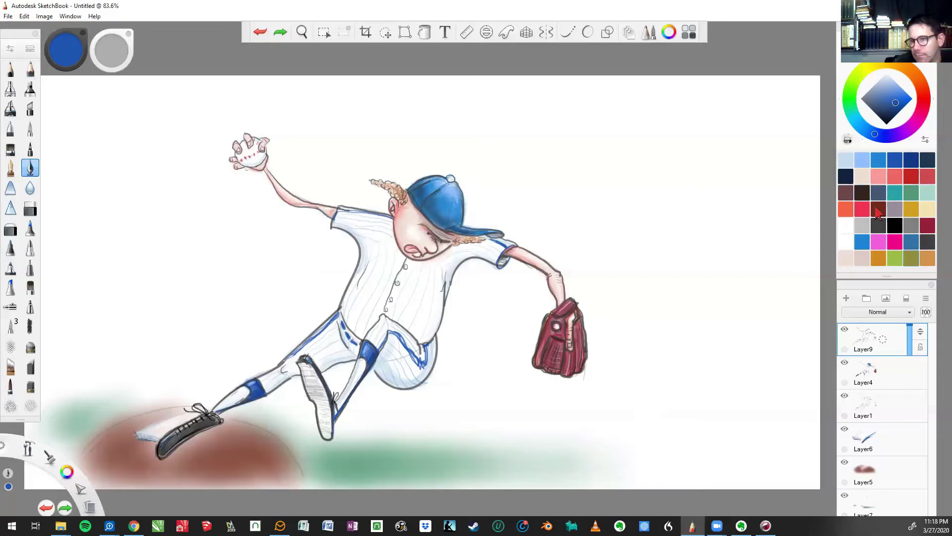
Step: Darken the glove arm's underside and the leg lines around the raised shoe in black, trying Predictive Stroke at 5 and undoing the stray knee mark
click(895, 230)
click(896, 230)
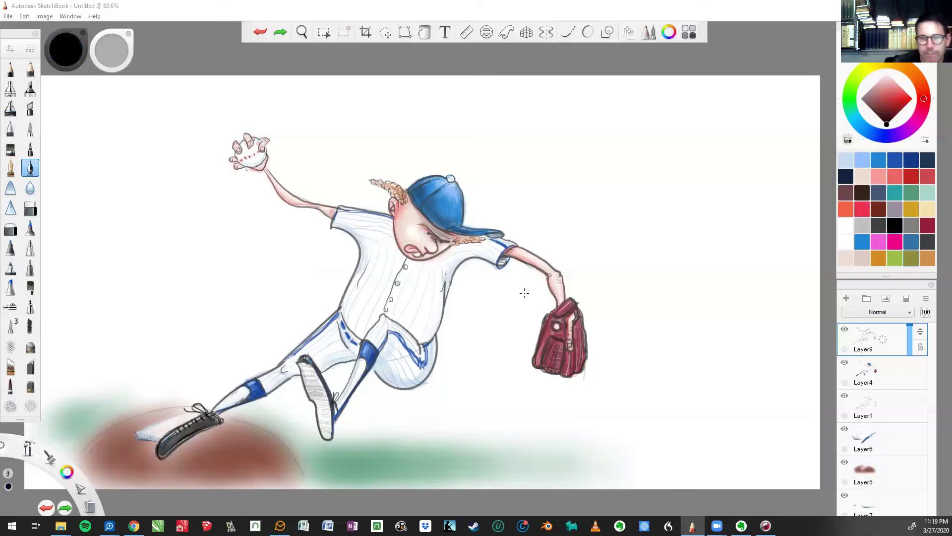
drag(497, 253, 548, 274)
drag(317, 375, 357, 358)
drag(333, 394, 366, 337)
key(ctrl+z)
click(588, 33)
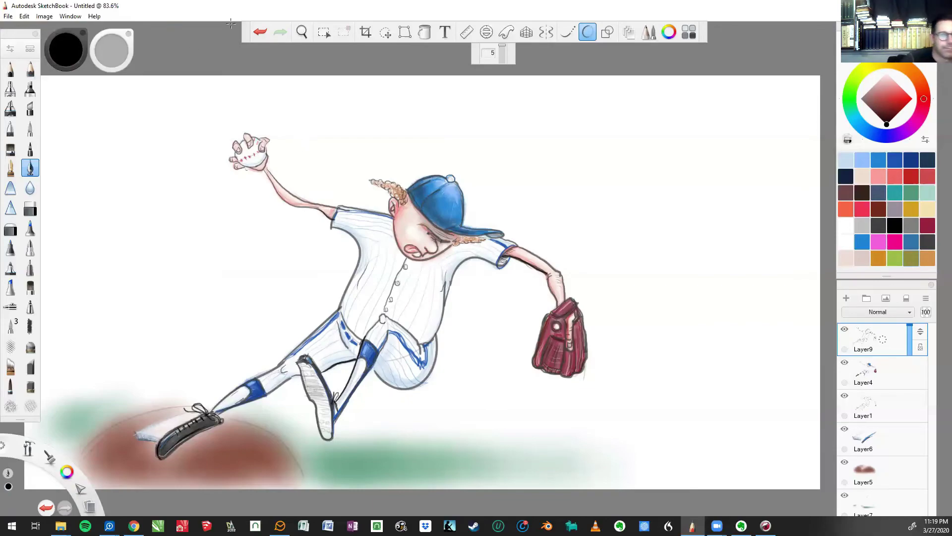
click(260, 31)
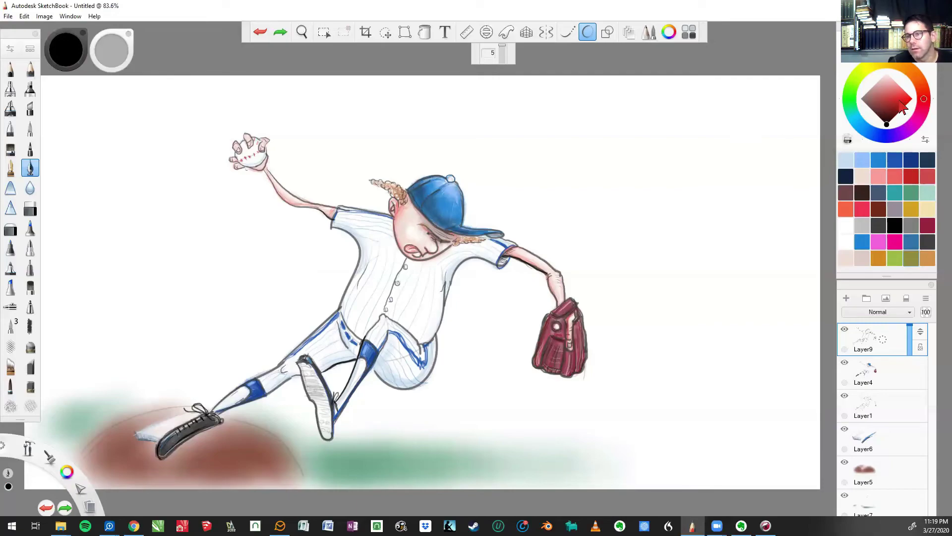
Step: Draw a dark red number 5 on the jersey's chest with Predictive Stroke off, undoing and redrawing the first version
click(902, 100)
click(892, 104)
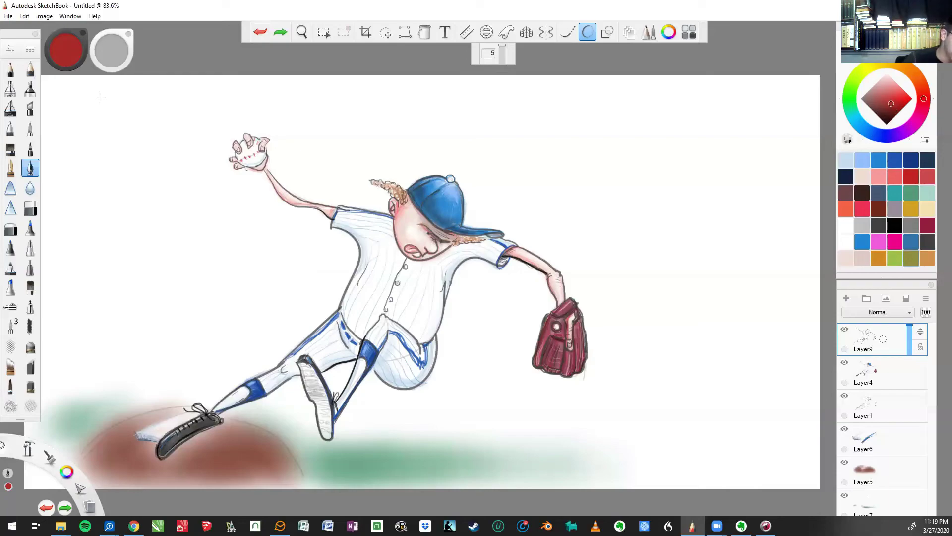
click(30, 89)
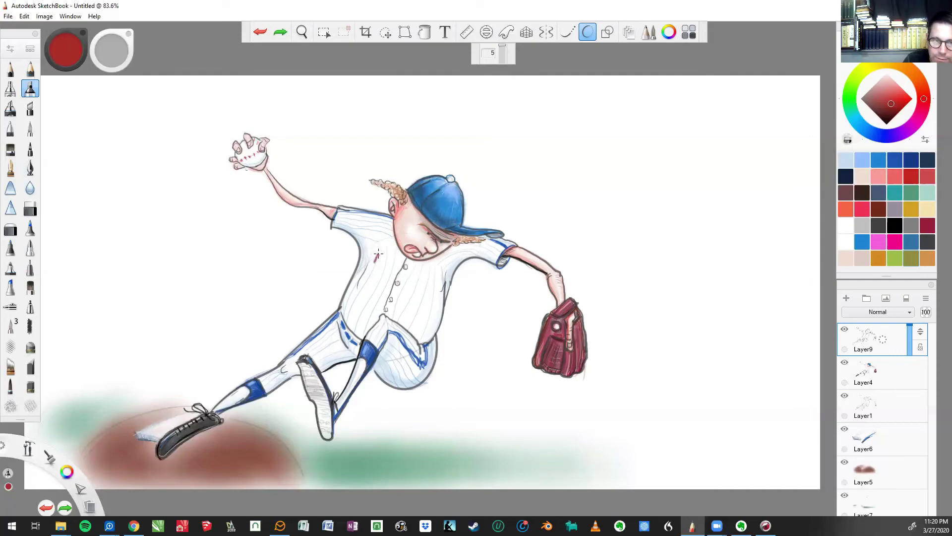
mouse_move(378, 254)
mouse_down()
mouse_move(373, 262)
mouse_move(384, 268)
mouse_move(374, 264)
mouse_move(372, 274)
mouse_move(379, 256)
mouse_up()
key(ctrl+z)
key(Escape)
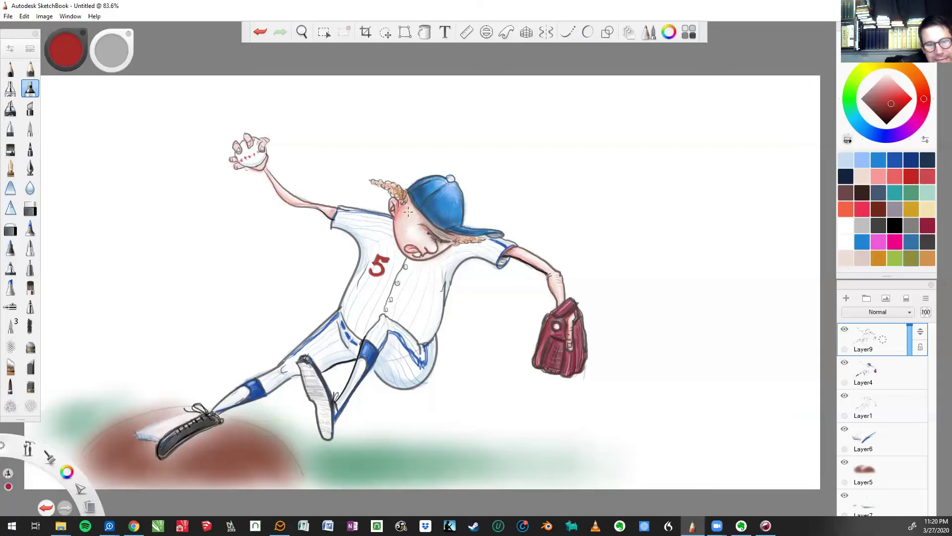
click(259, 31)
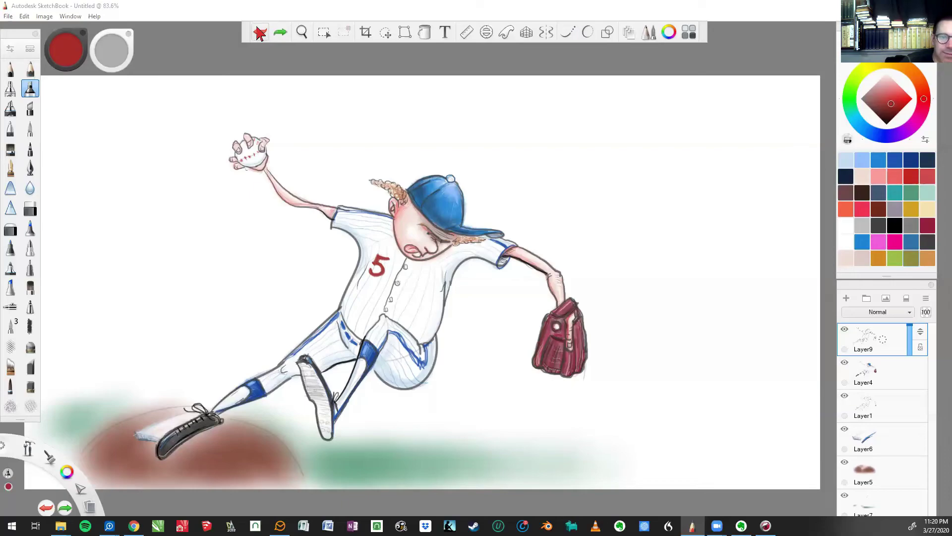
click(261, 31)
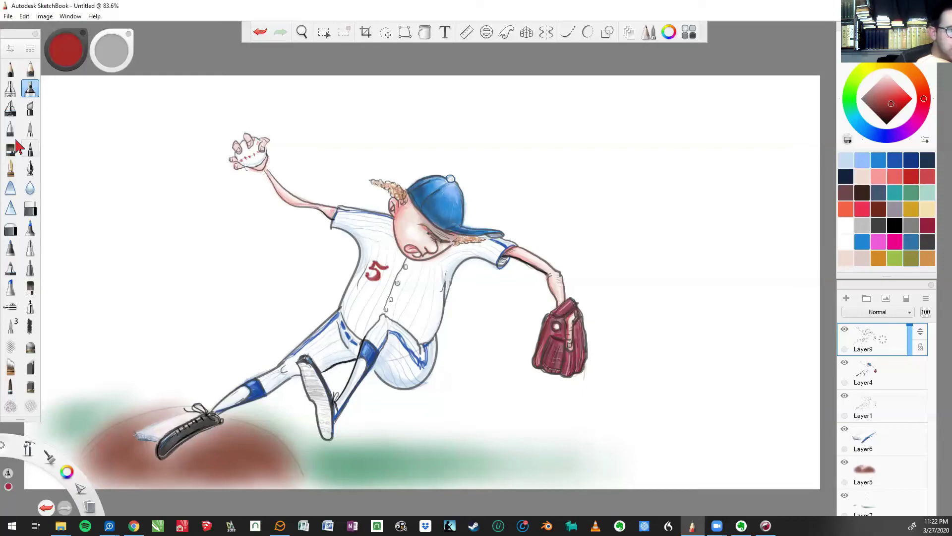
Step: Try a thin red line along the blue side stripe on the bent leg of the pants
click(9, 68)
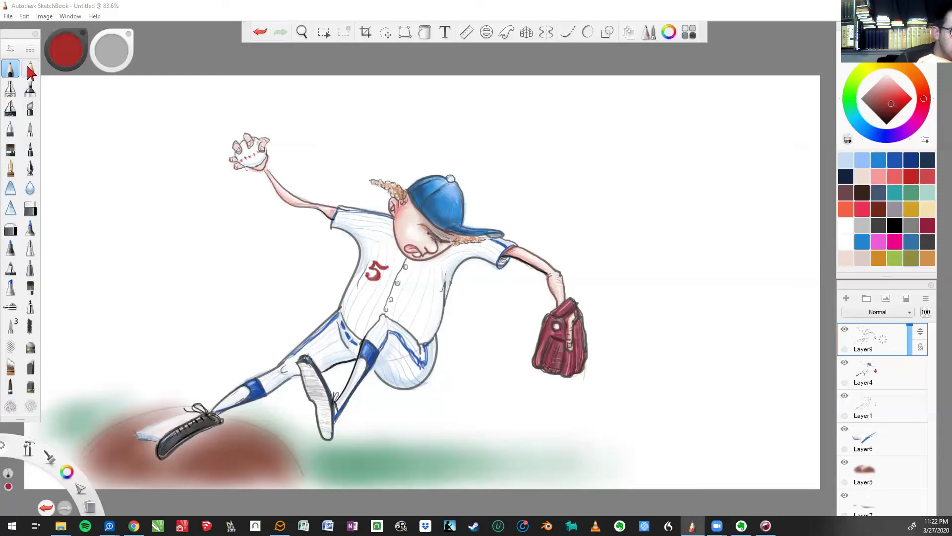
click(30, 128)
click(29, 148)
click(30, 168)
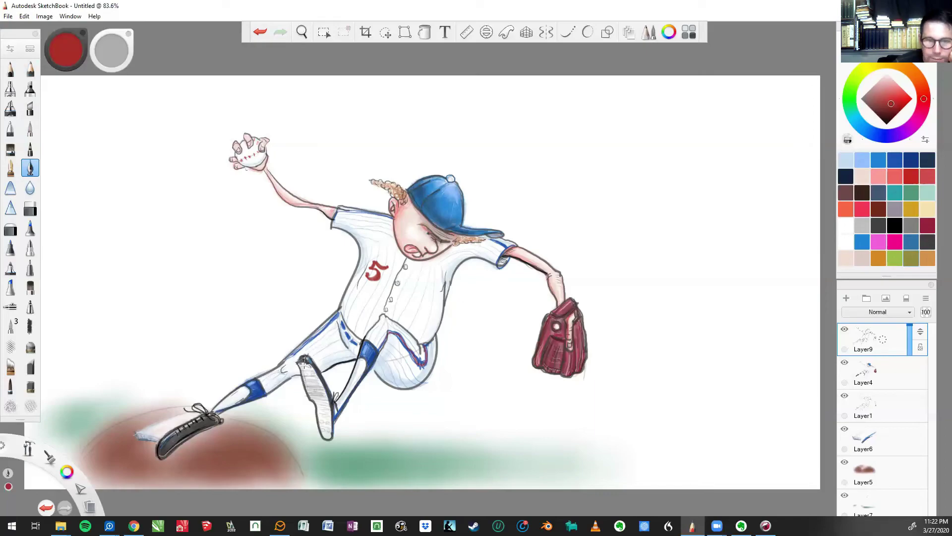
click(262, 32)
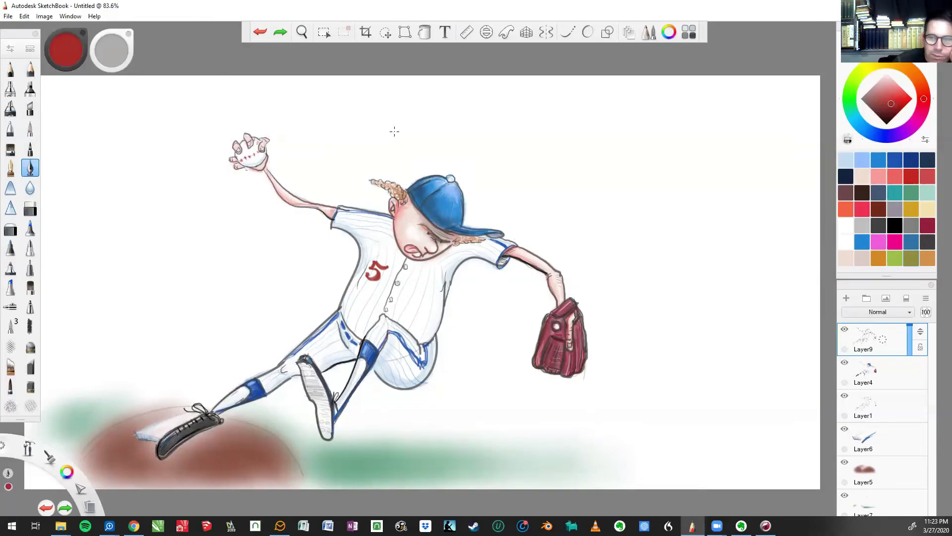
Step: Ink the lower curve and seam details of the baseball in dark grey
click(878, 227)
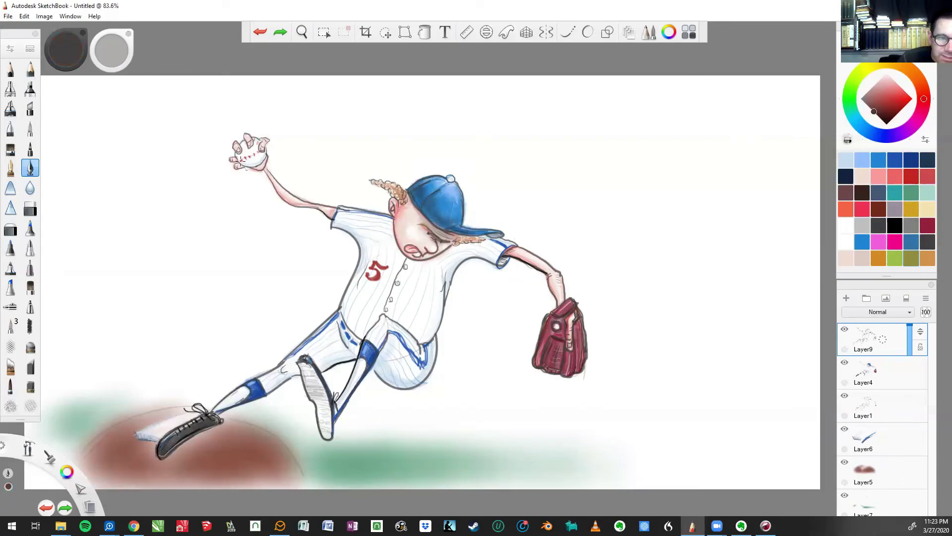
drag(240, 159, 261, 159)
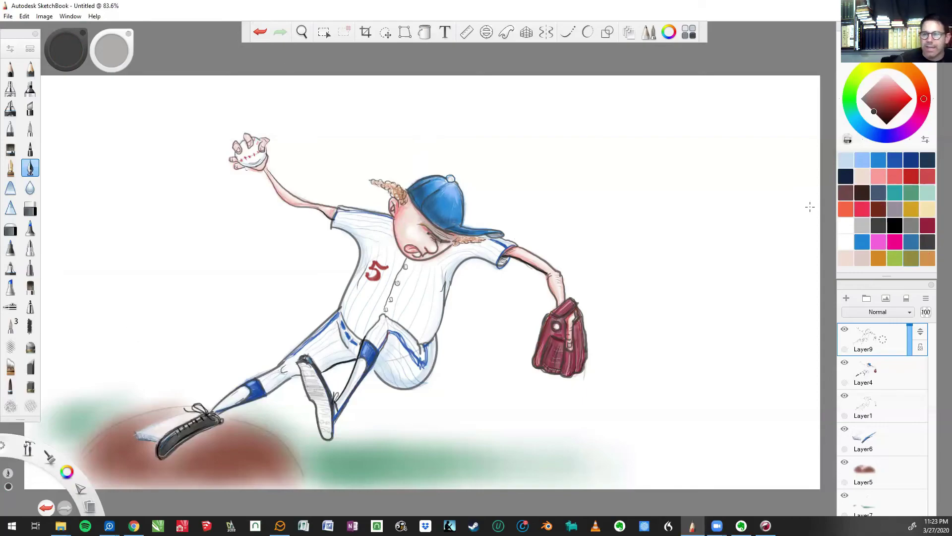
Step: Letter a red A on the front of the blue cap and edge it with white strokes
click(916, 180)
drag(450, 218, 454, 204)
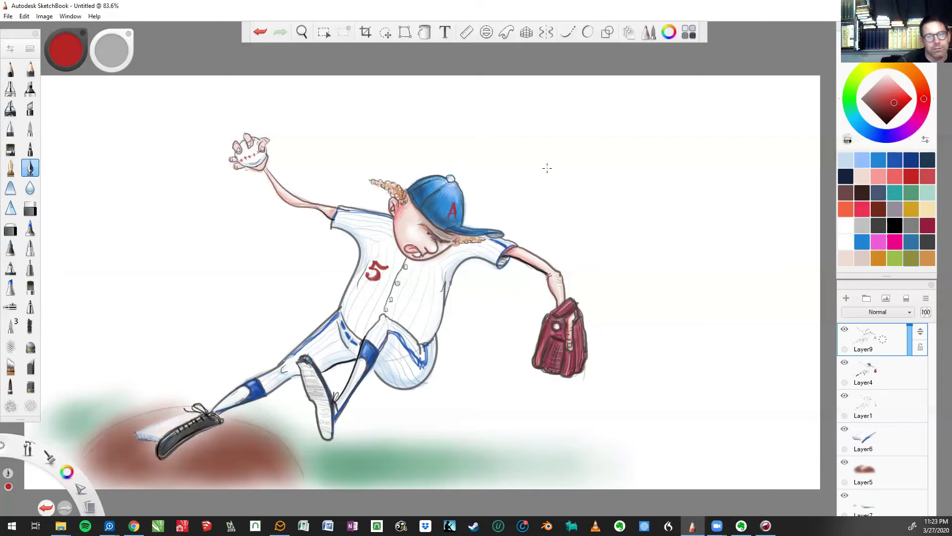
click(846, 226)
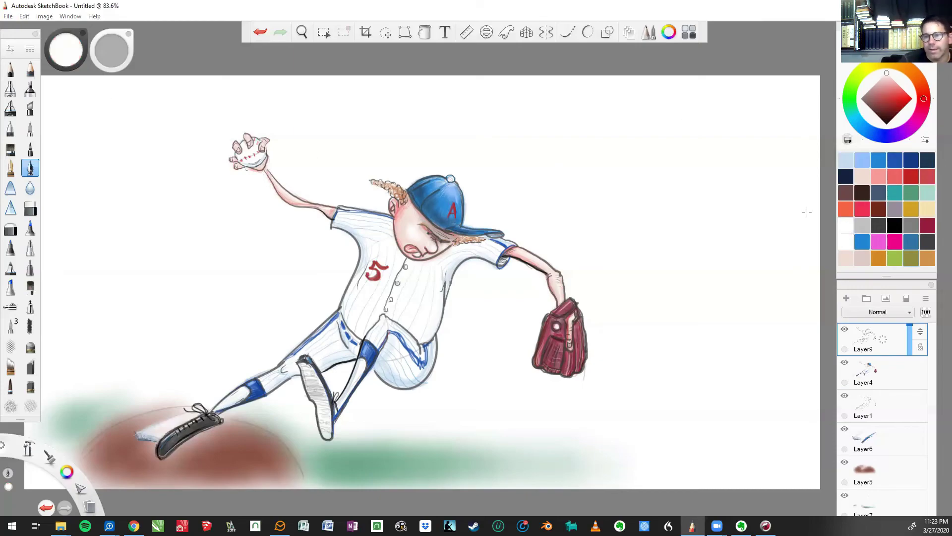
click(10, 68)
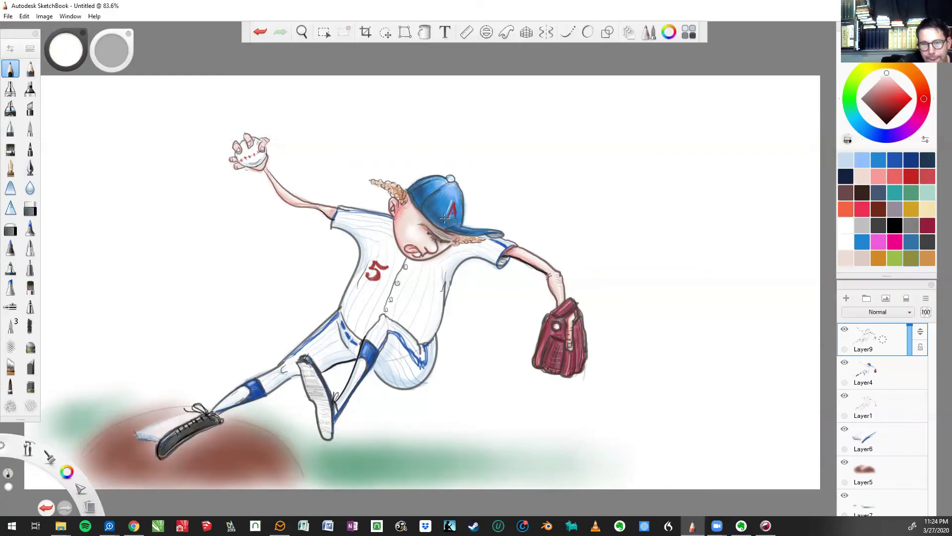
click(31, 167)
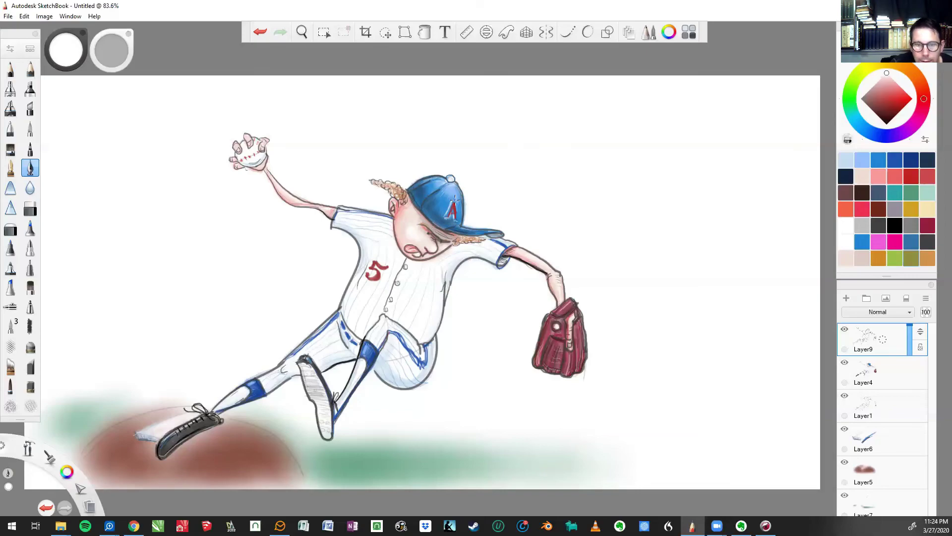
drag(454, 219, 452, 200)
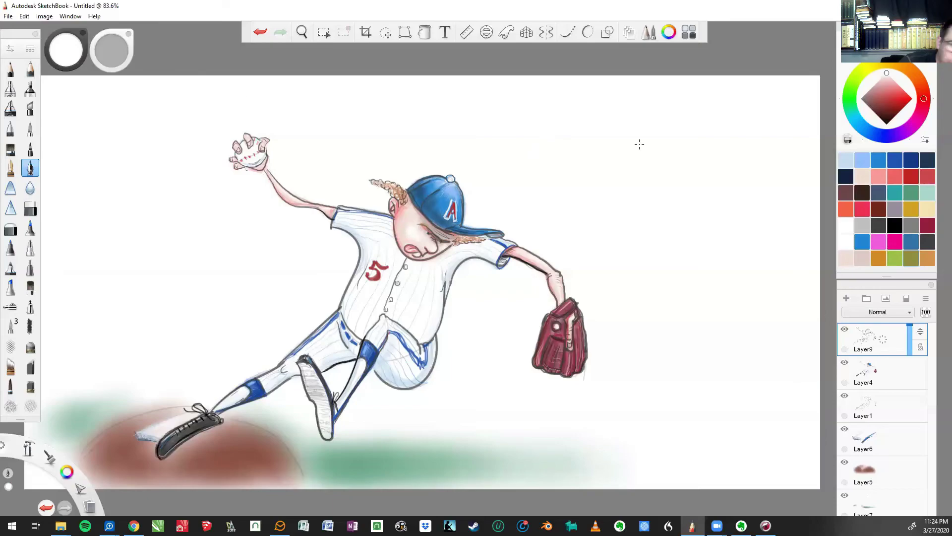
Step: Touch up the throwing arm's sleeve edge in black and try an outline along the mound's edge, undoing the mound stroke
click(895, 226)
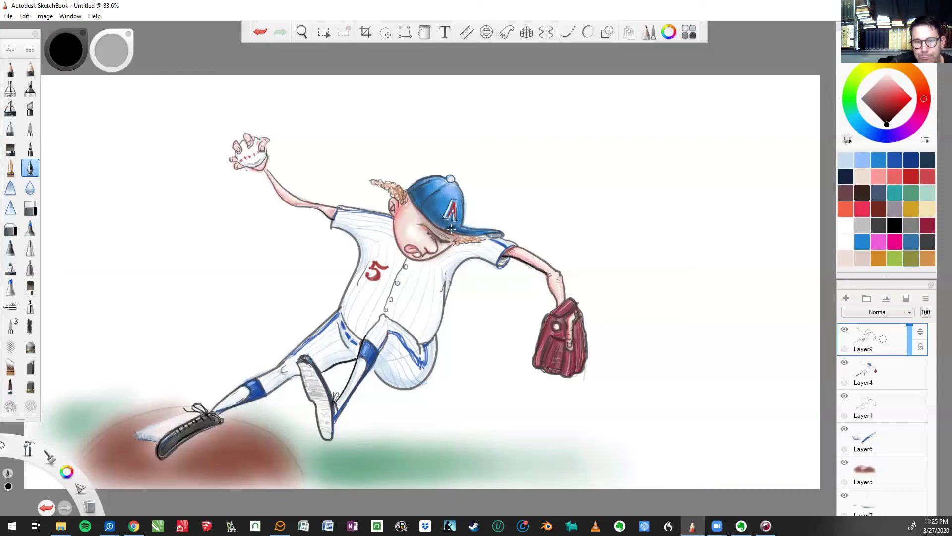
click(260, 33)
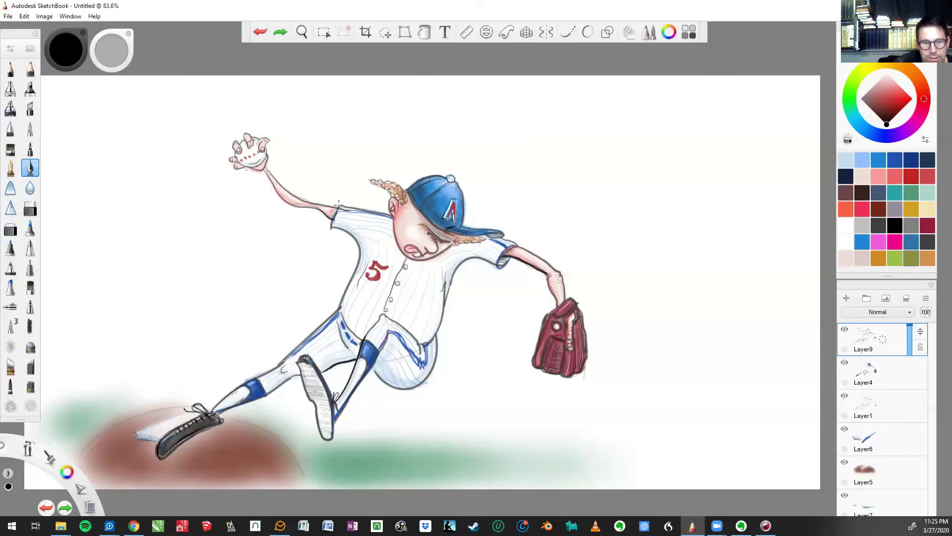
drag(339, 205, 339, 207)
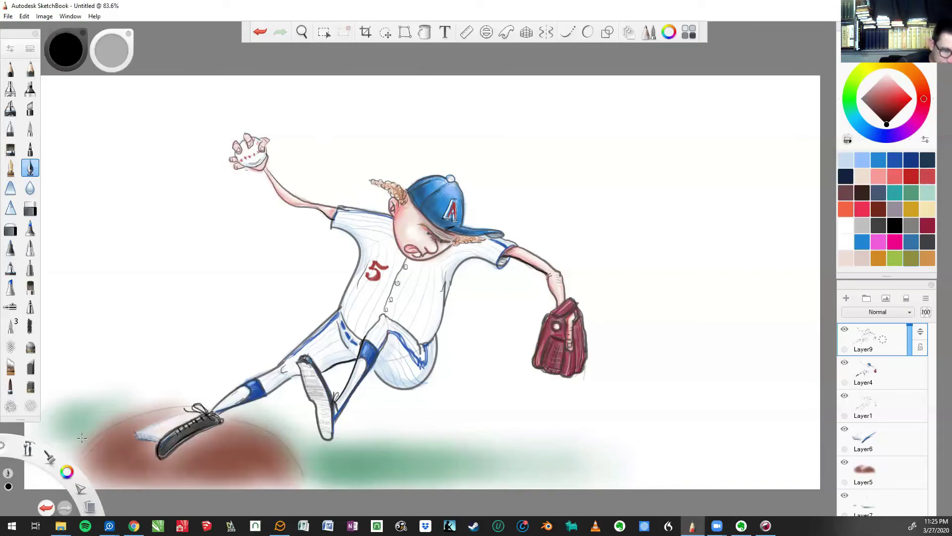
mouse_move(78, 458)
mouse_down()
mouse_move(109, 428)
mouse_move(171, 404)
mouse_up()
click(260, 32)
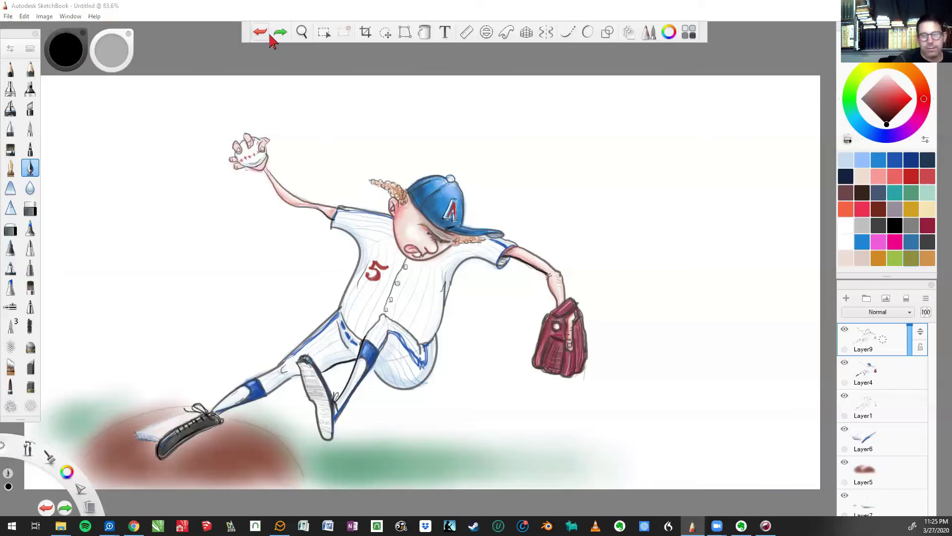
Step: Try a black outline along the mound's upper edge on the mound's own layer, Layer5
click(884, 468)
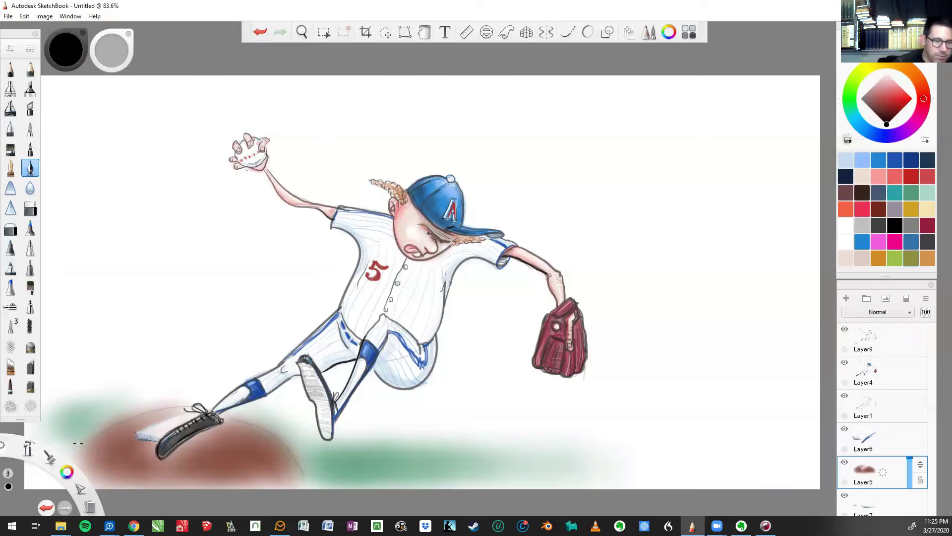
mouse_move(78, 454)
mouse_down()
mouse_move(118, 424)
mouse_move(187, 403)
mouse_up()
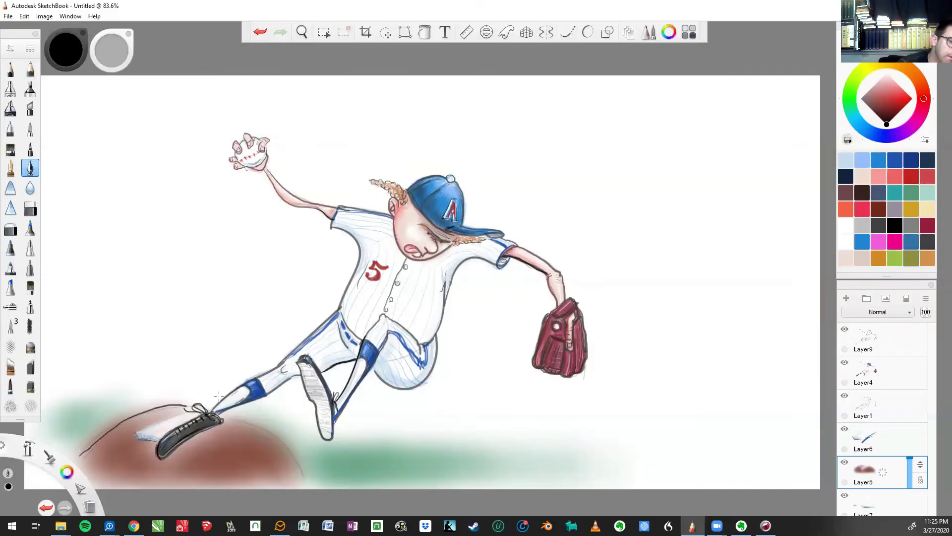
click(260, 32)
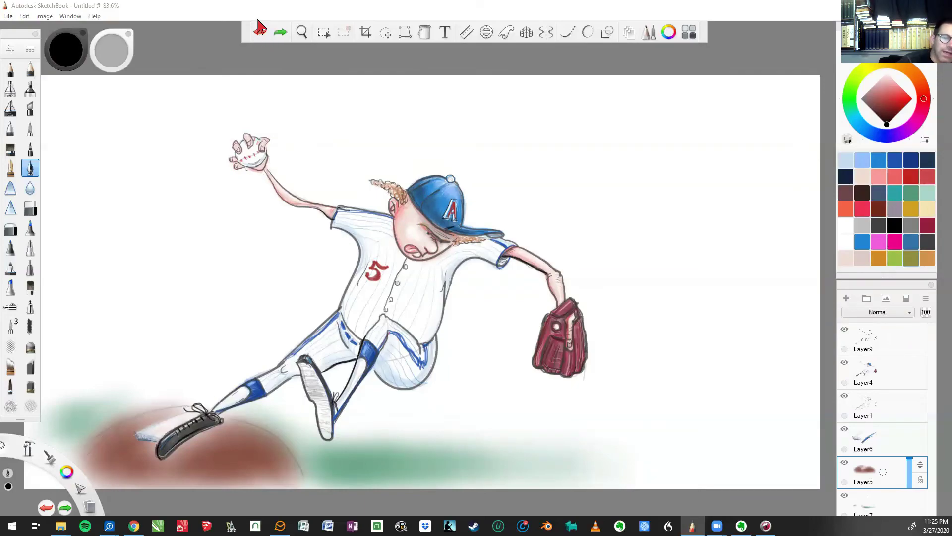
Step: Add a new layer on top of the stack and ink the white pitching rubber's outline on it in black
click(134, 433)
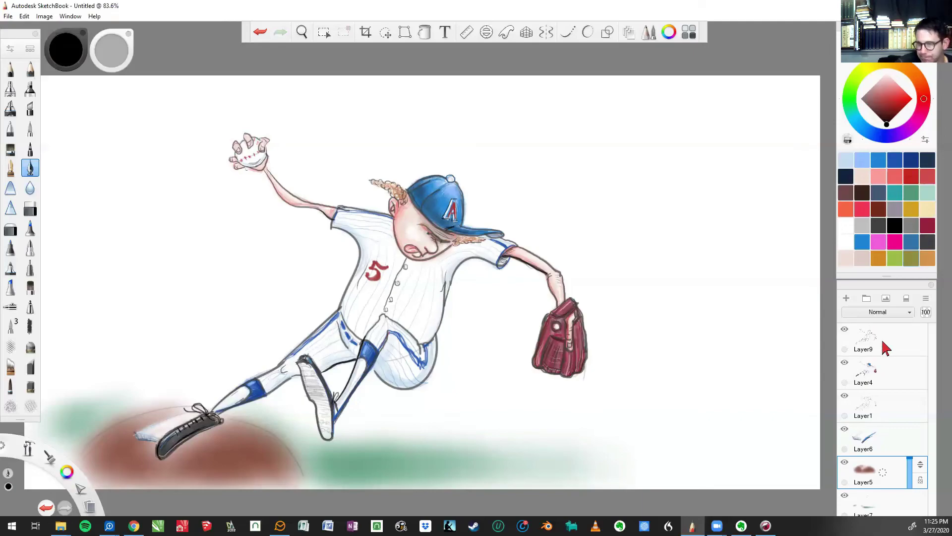
click(846, 298)
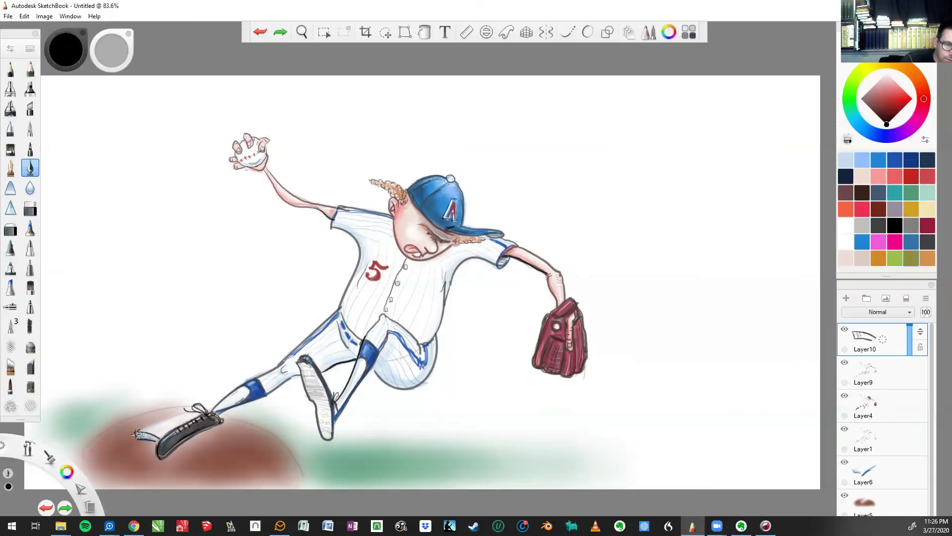
mouse_move(140, 428)
mouse_down()
mouse_move(198, 407)
mouse_move(189, 422)
mouse_up()
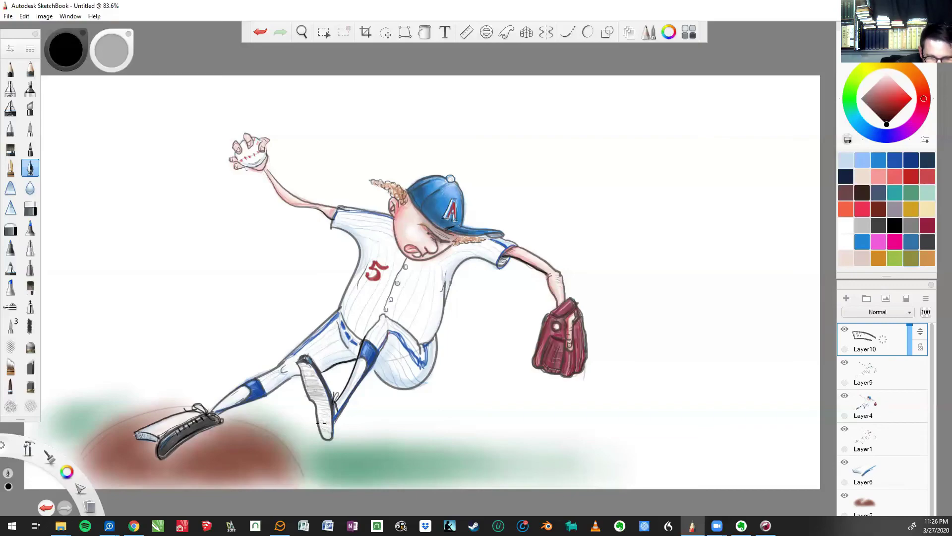
Step: Ink small black cleats across the toe and heel of the raised shoe's sole
drag(325, 421, 330, 430)
drag(308, 385, 325, 392)
drag(312, 371, 311, 375)
drag(311, 377, 312, 374)
mouse_move(302, 375)
mouse_down()
mouse_move(321, 380)
mouse_move(308, 390)
mouse_move(333, 420)
mouse_up()
drag(323, 421, 331, 427)
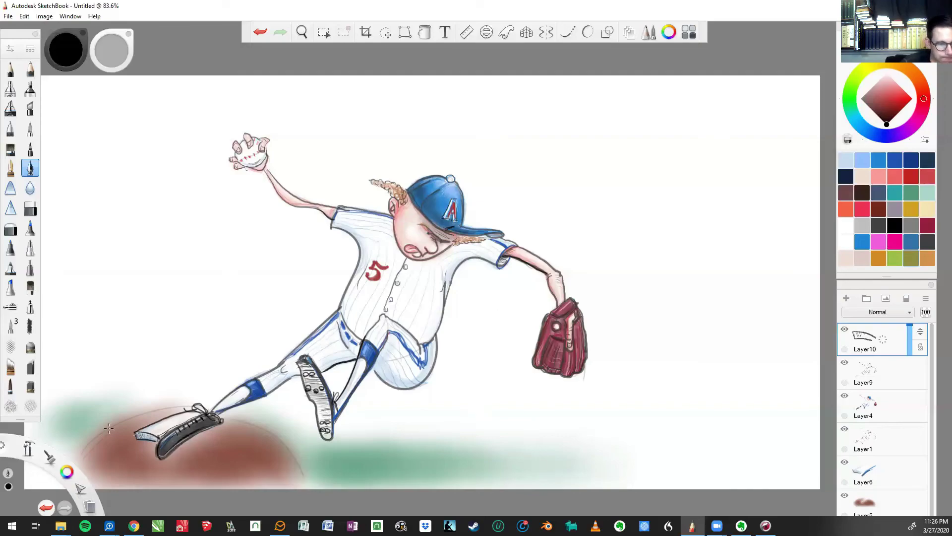
Step: Ink a thin black line along the mound's edge and hatch diagonal strokes over the grass beside it
drag(78, 454, 116, 426)
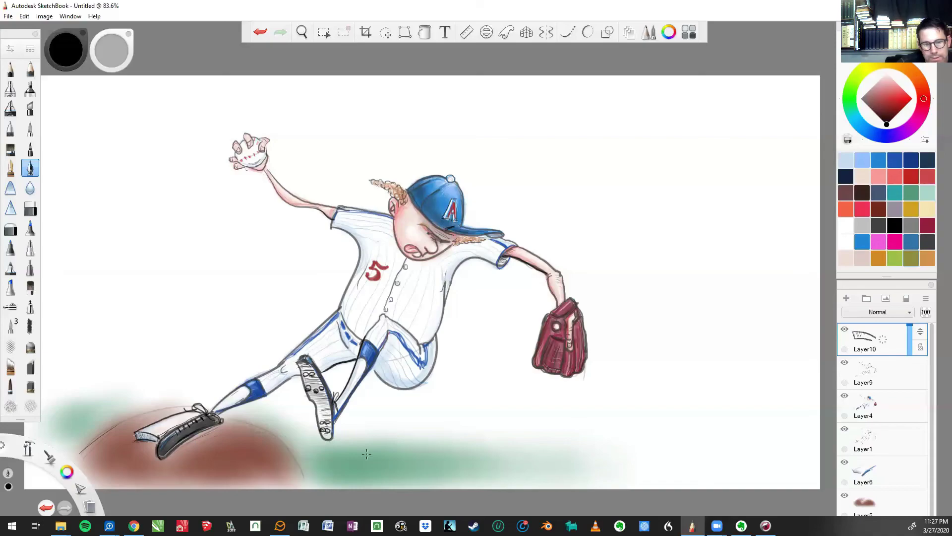
mouse_move(372, 453)
mouse_down()
mouse_move(328, 470)
mouse_move(347, 480)
mouse_move(388, 460)
mouse_up()
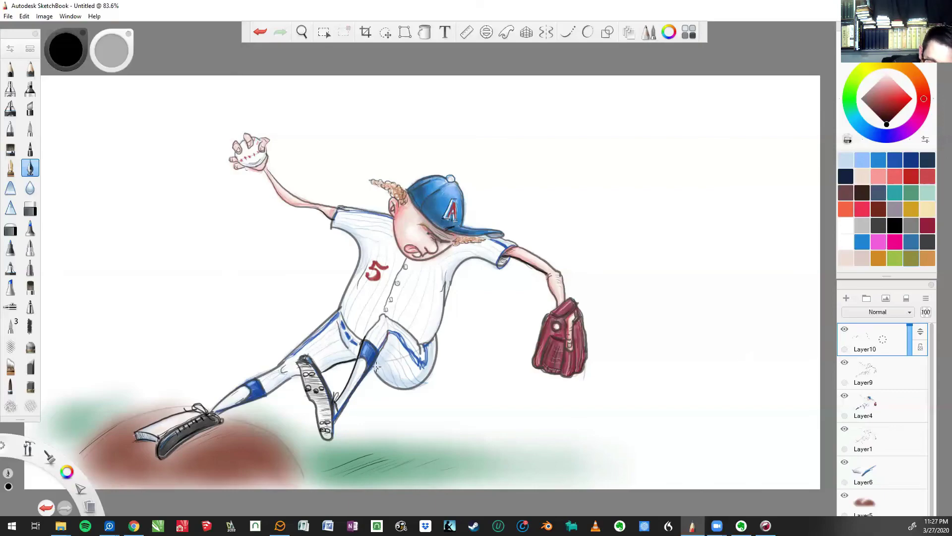
click(259, 32)
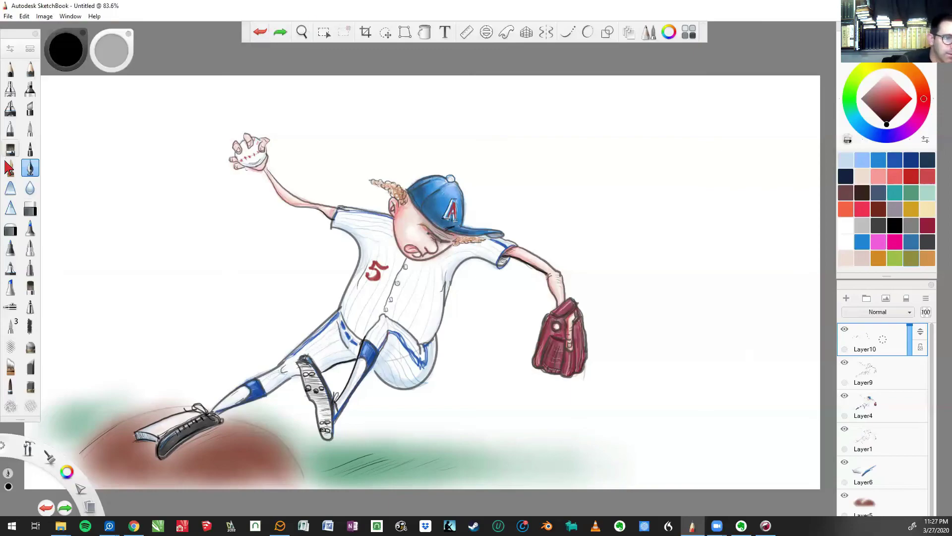
Step: Try light grey marker shading on the bent leg of the pants beside the blue sock
click(31, 89)
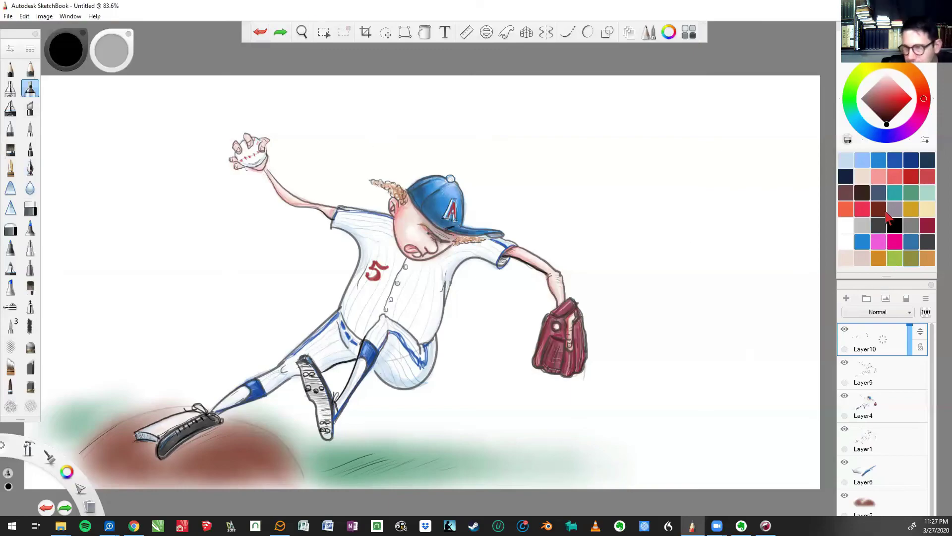
click(865, 229)
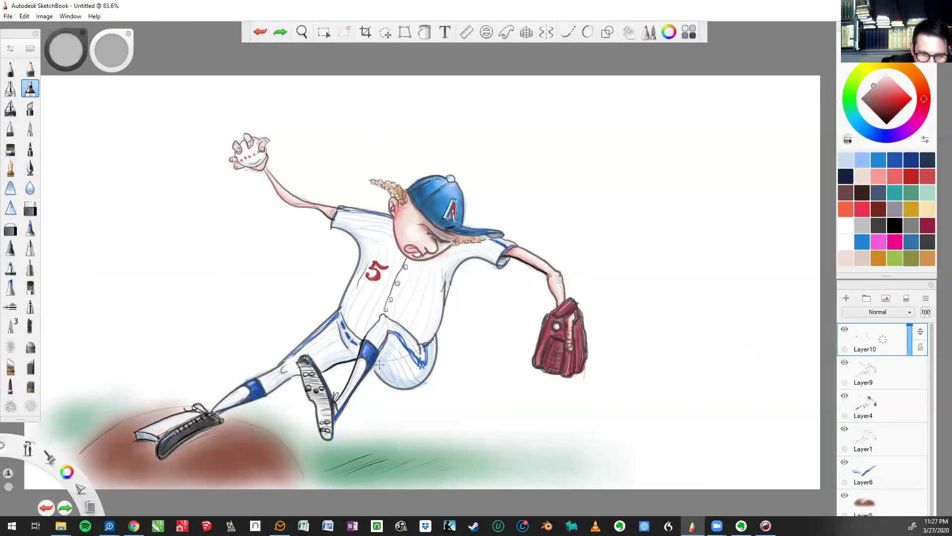
drag(379, 364, 375, 368)
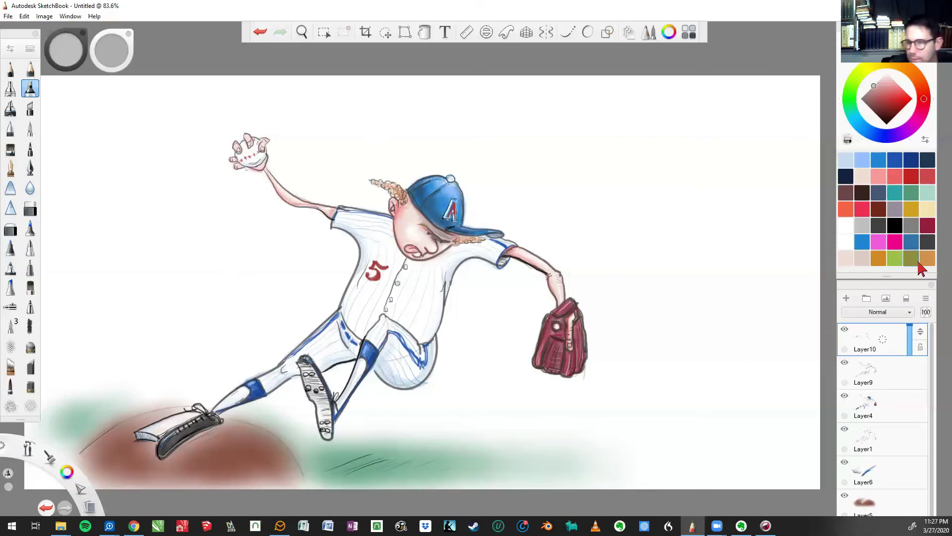
key(ctrl+z)
Step: Shade the bent thigh and the folds of the pants with the pencil in dark grey
click(878, 227)
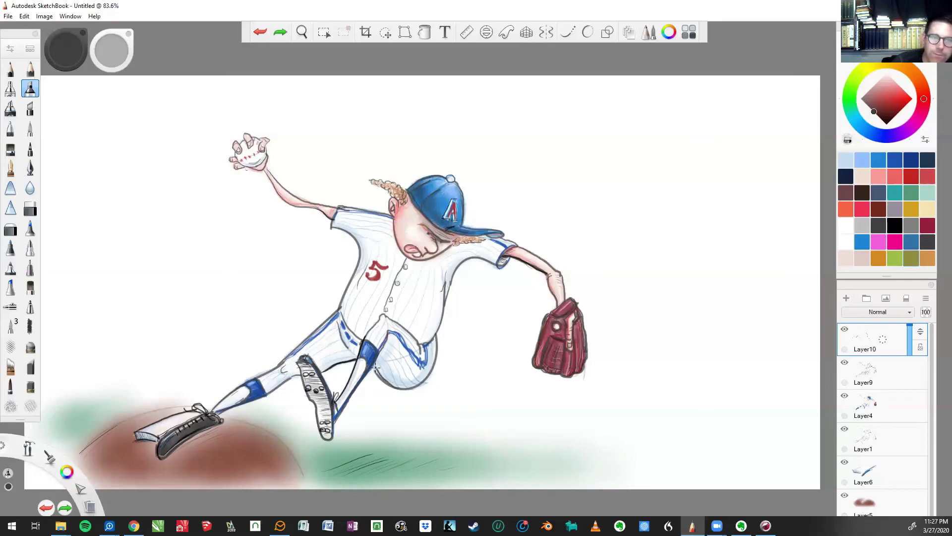
click(30, 69)
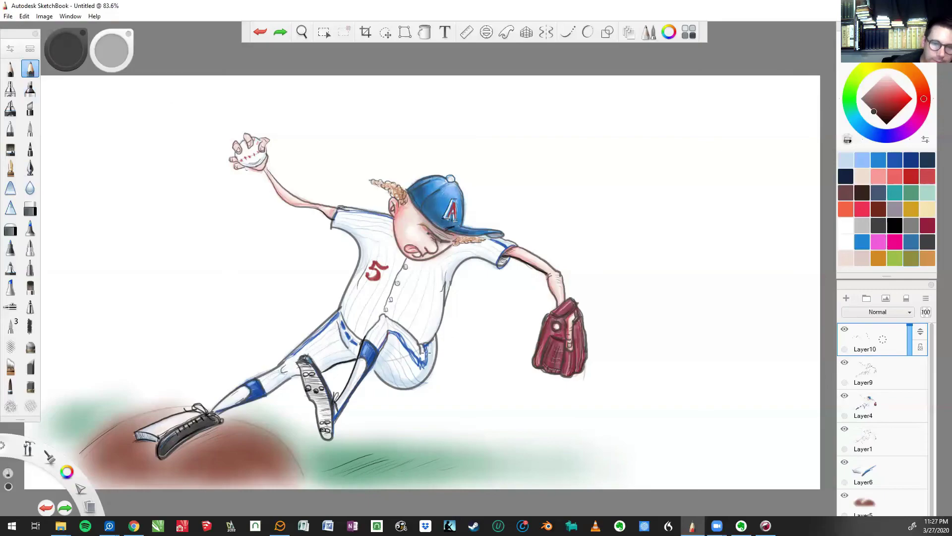
mouse_move(376, 367)
mouse_down()
mouse_move(391, 385)
mouse_move(426, 385)
mouse_up()
click(260, 32)
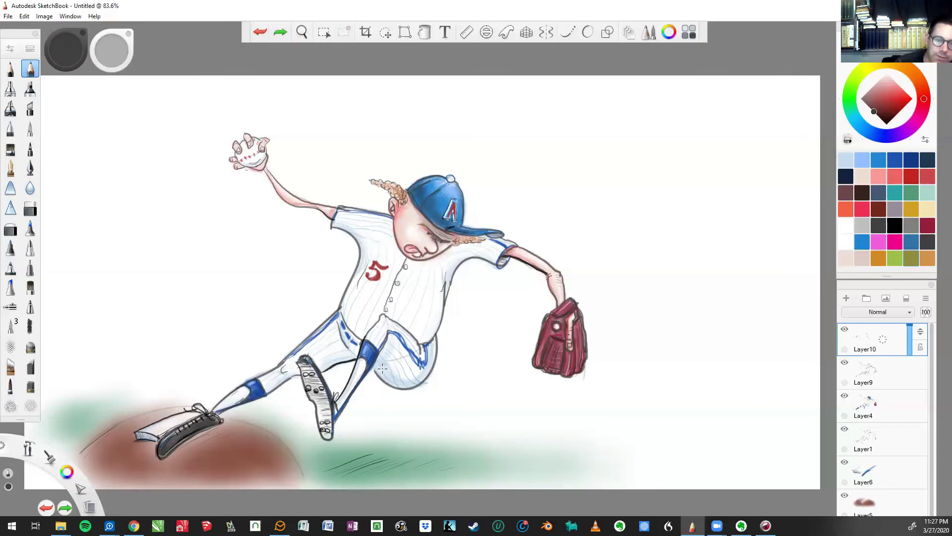
mouse_move(376, 367)
mouse_down()
mouse_move(412, 388)
mouse_move(377, 366)
mouse_move(399, 384)
mouse_move(377, 366)
mouse_move(421, 354)
mouse_move(317, 372)
mouse_move(343, 355)
mouse_up()
click(260, 32)
click(260, 32)
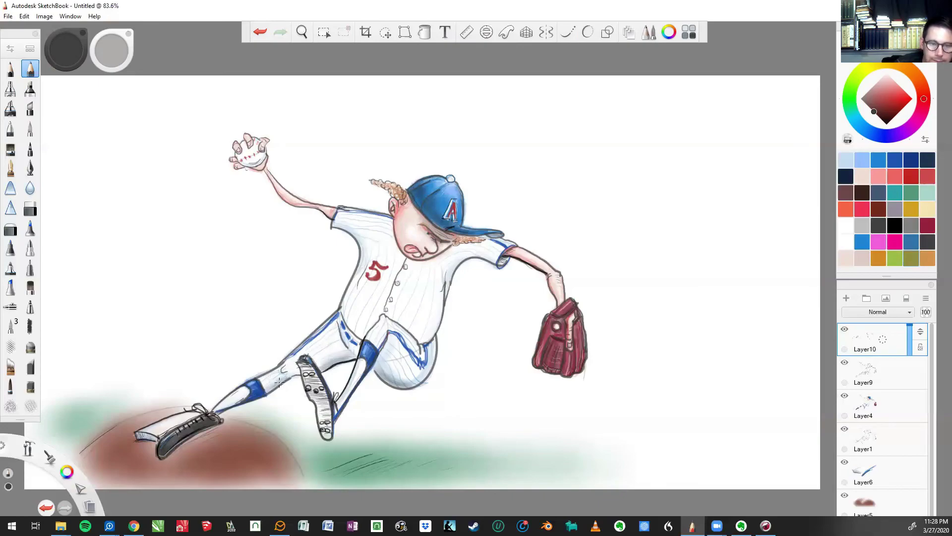
drag(438, 321, 422, 344)
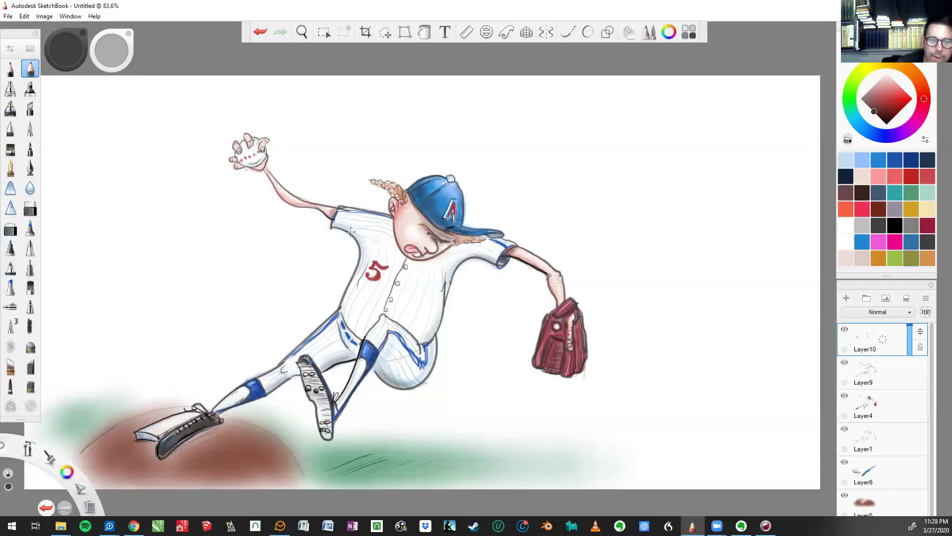
Step: Shade the underside of the throwing arm's sleeve and the adjoining side of the jersey in dark grey pencil
click(261, 33)
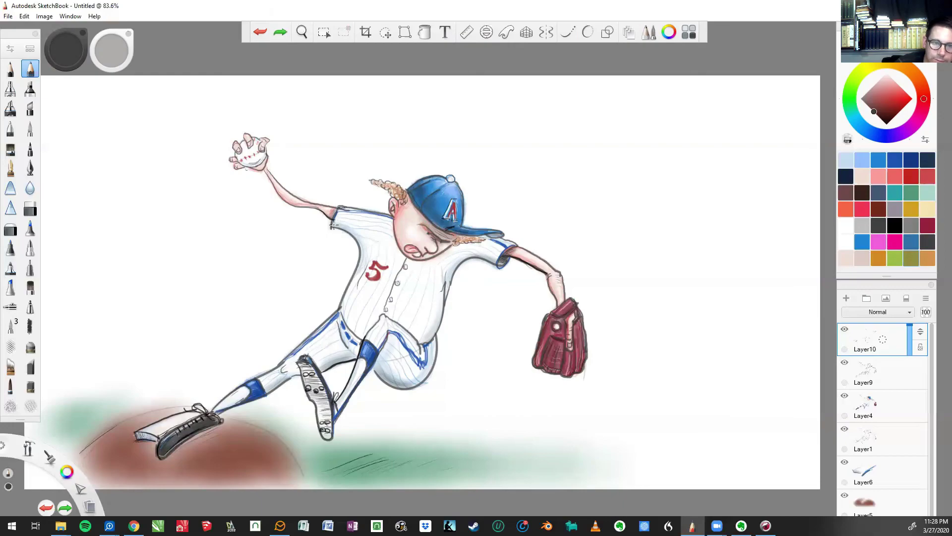
drag(334, 224, 331, 230)
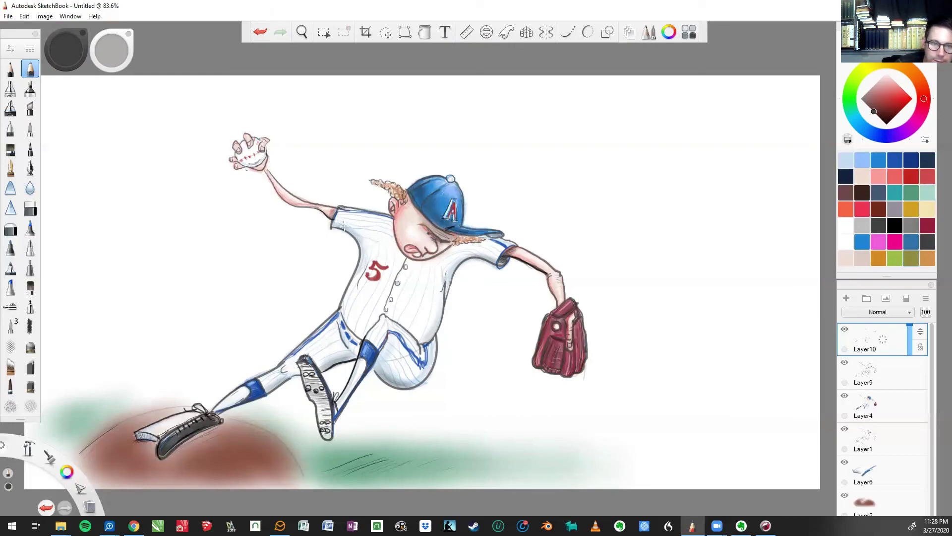
click(260, 34)
drag(331, 224, 361, 263)
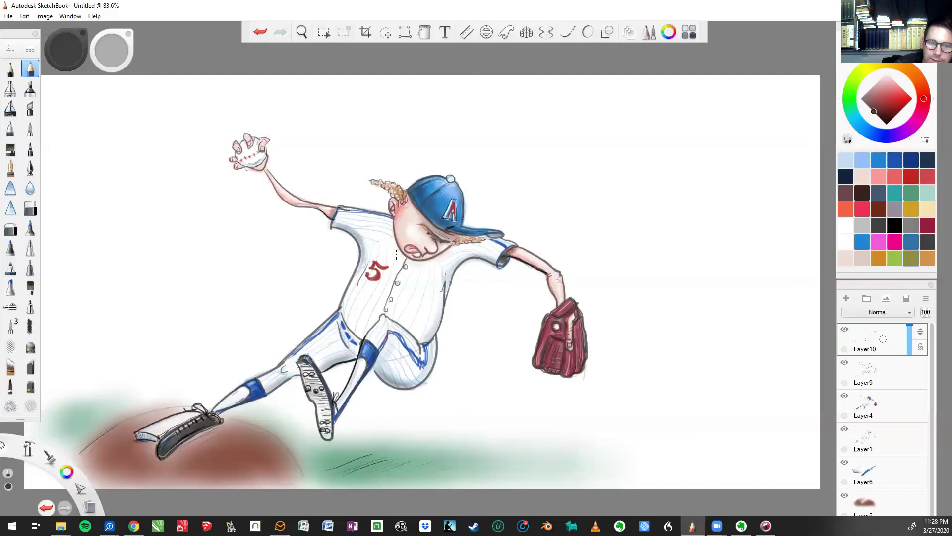
Step: Shade the jersey beneath the chin and the underside of the throwing arm in dark grey pencil
drag(410, 260, 435, 265)
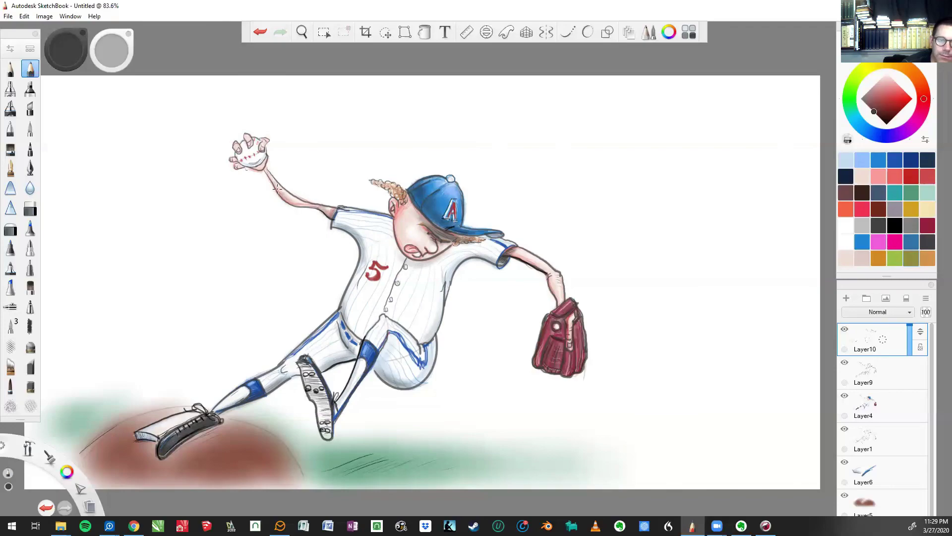
click(260, 33)
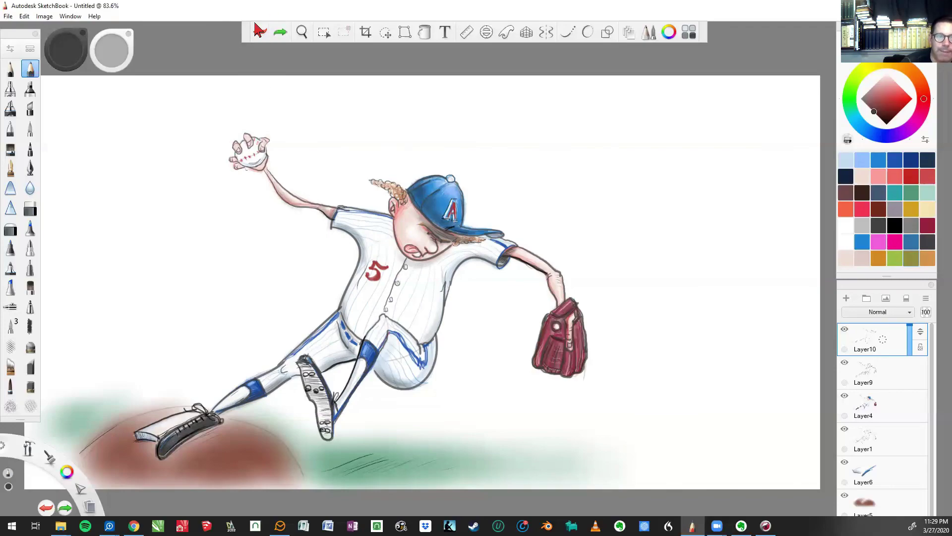
click(272, 183)
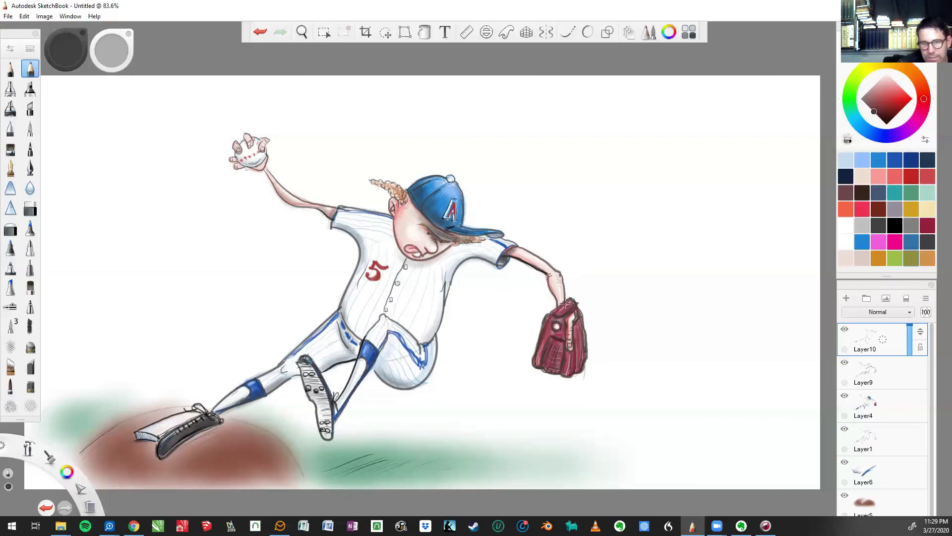
Step: Colour the round patch on the glove red and undo the extra red pencil stroke
click(901, 96)
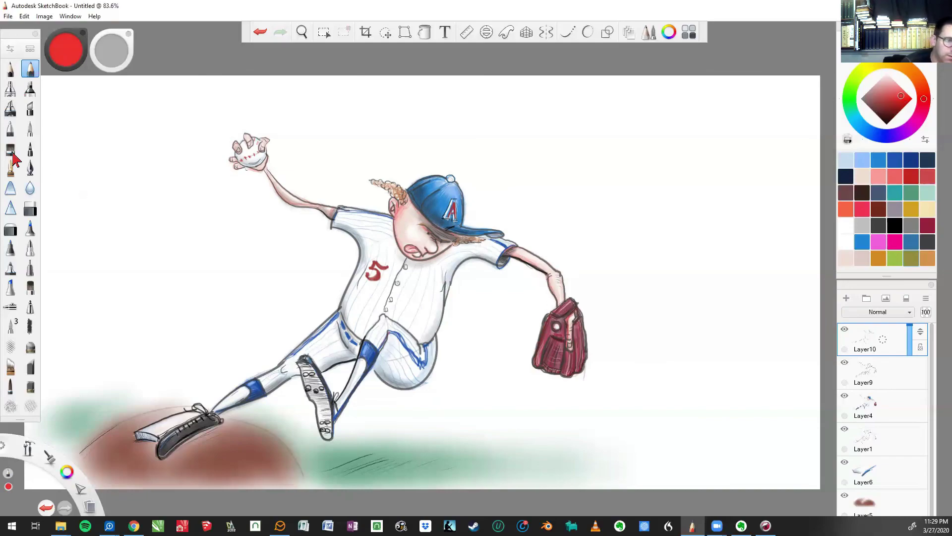
click(30, 148)
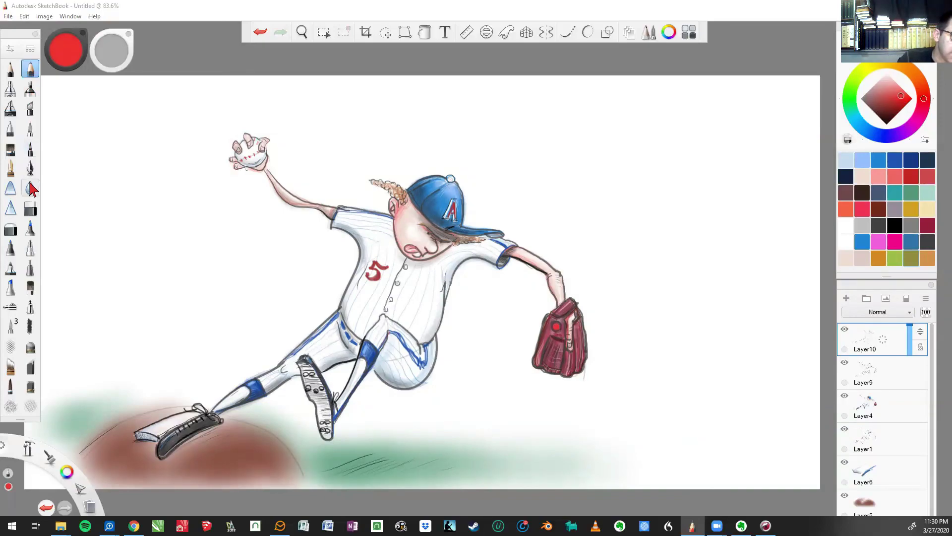
click(30, 168)
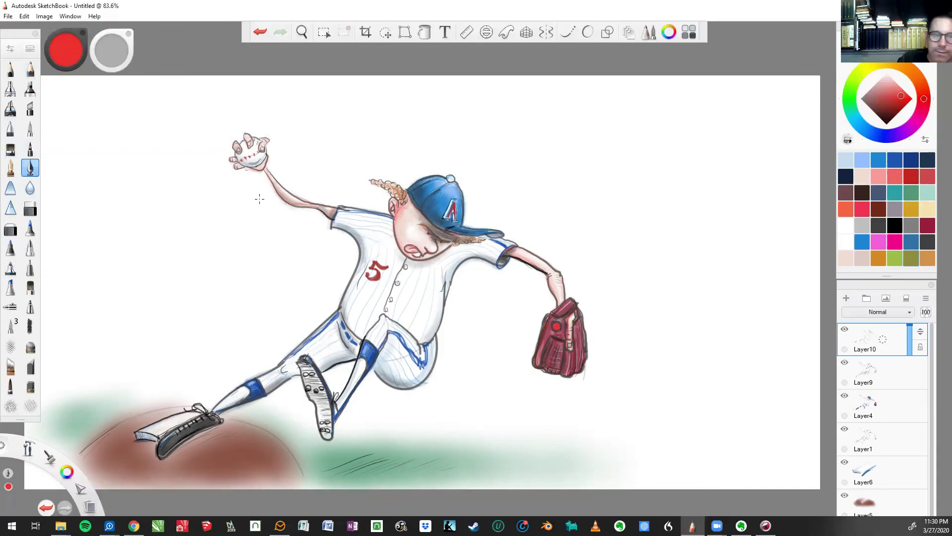
click(30, 68)
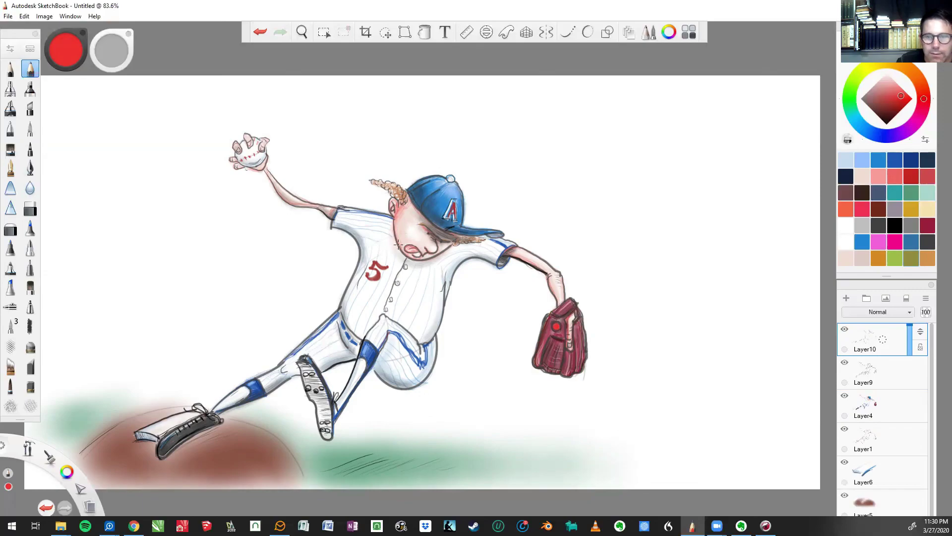
click(257, 31)
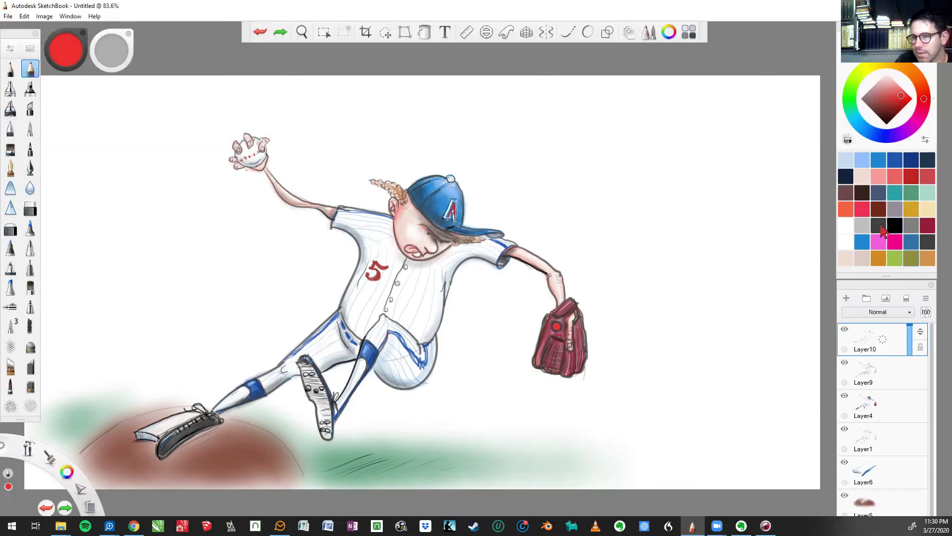
Step: Shade the collar beside the cheek and the ear with dark grey pencil strokes
click(878, 225)
drag(390, 219, 391, 229)
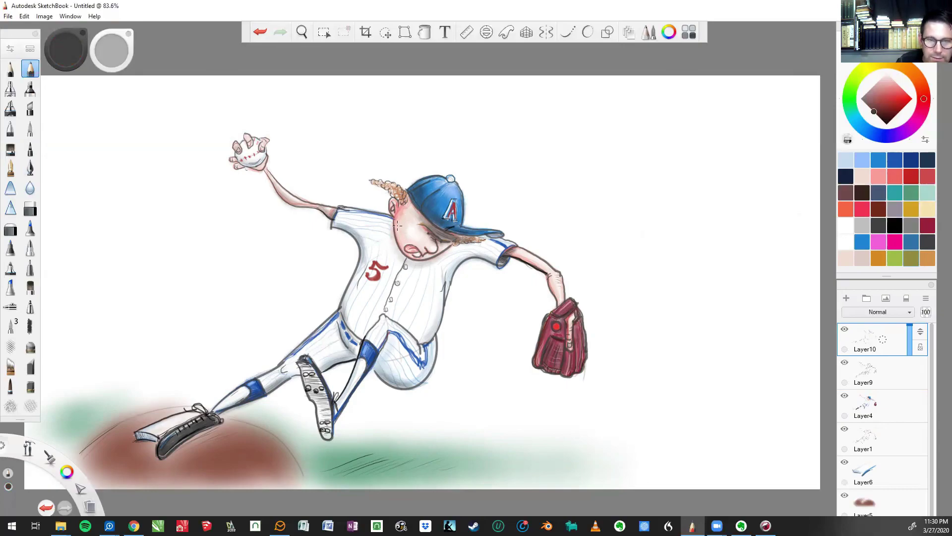
mouse_move(396, 207)
mouse_down()
mouse_move(397, 239)
mouse_move(397, 194)
mouse_up()
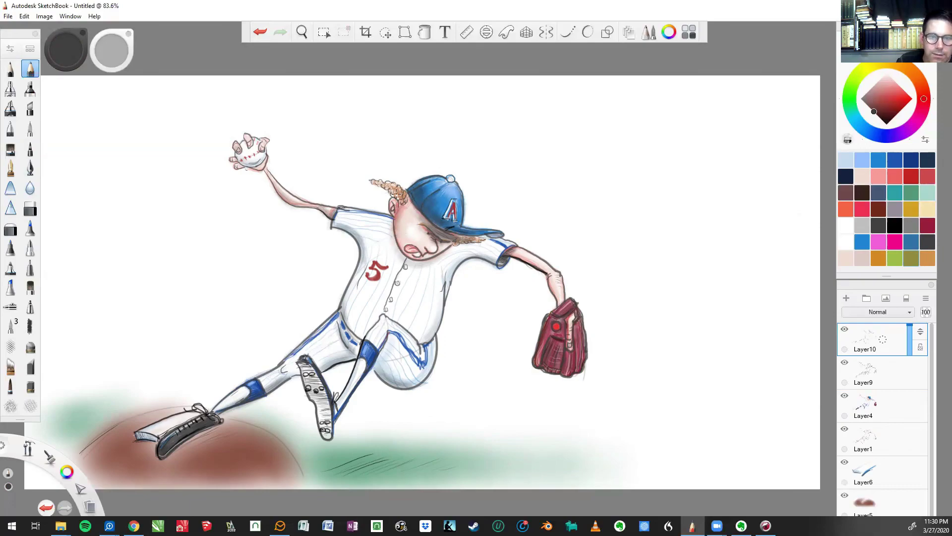
Step: Mix a reddish brown and pencil in a curling moustache and darker strands in the hair on both sides of the cap
click(898, 94)
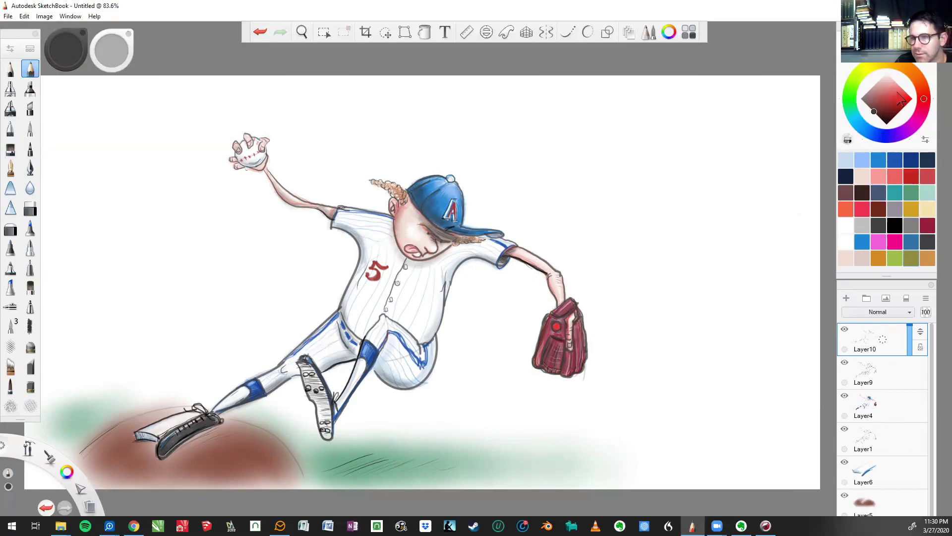
click(894, 96)
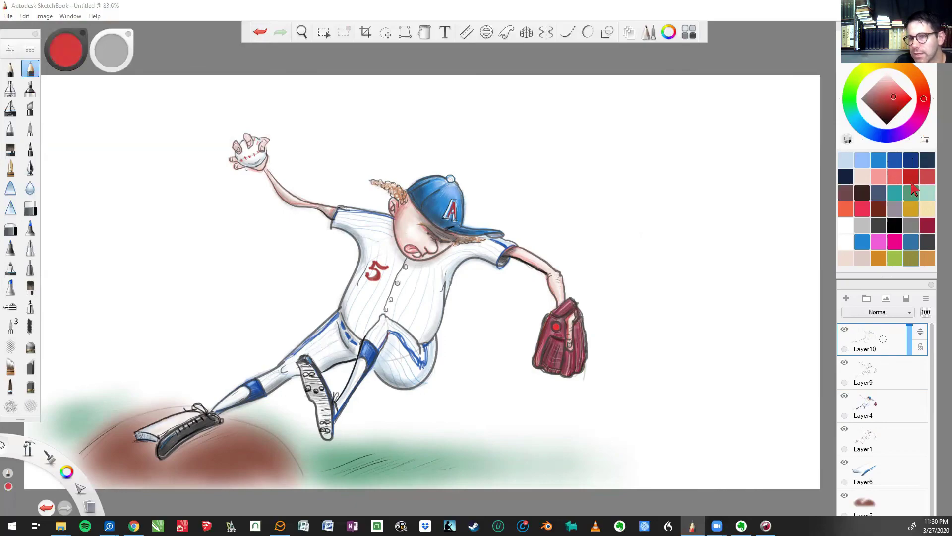
click(911, 209)
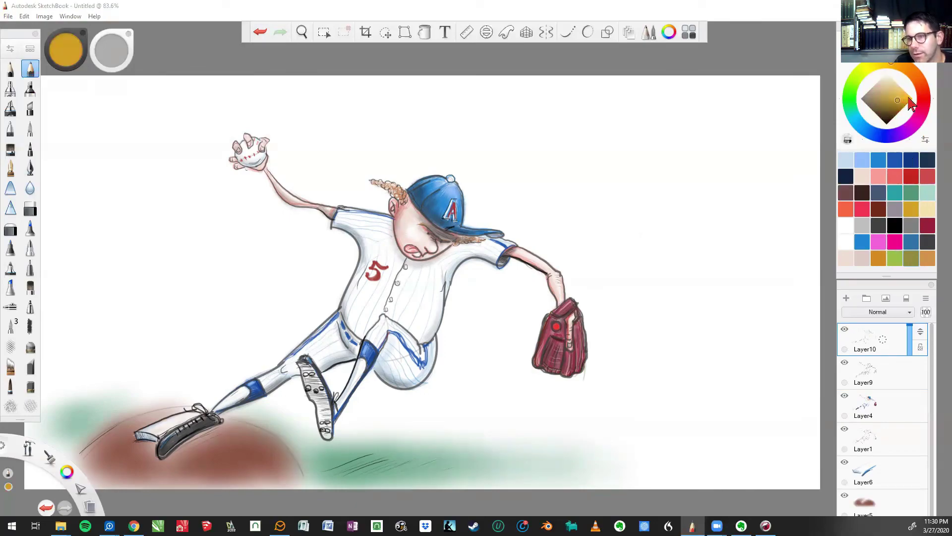
click(889, 96)
click(921, 85)
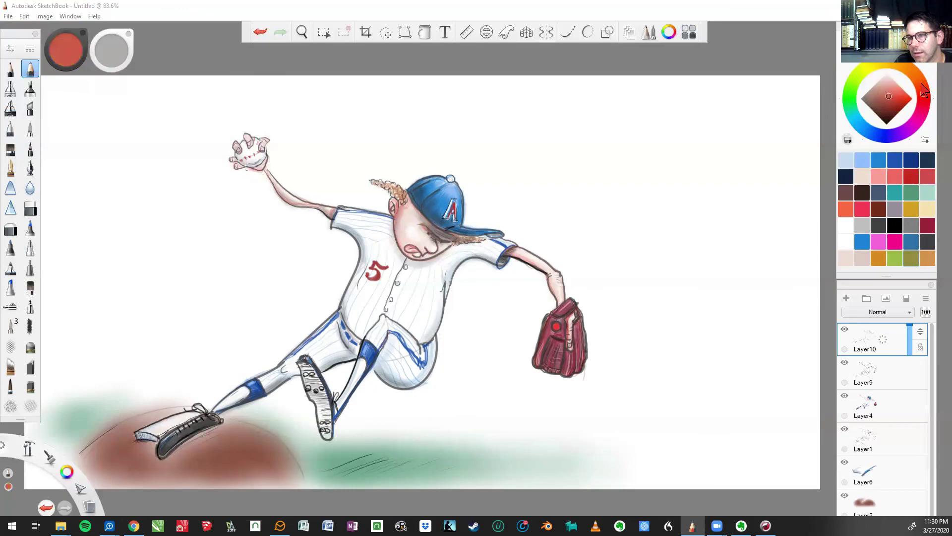
click(891, 103)
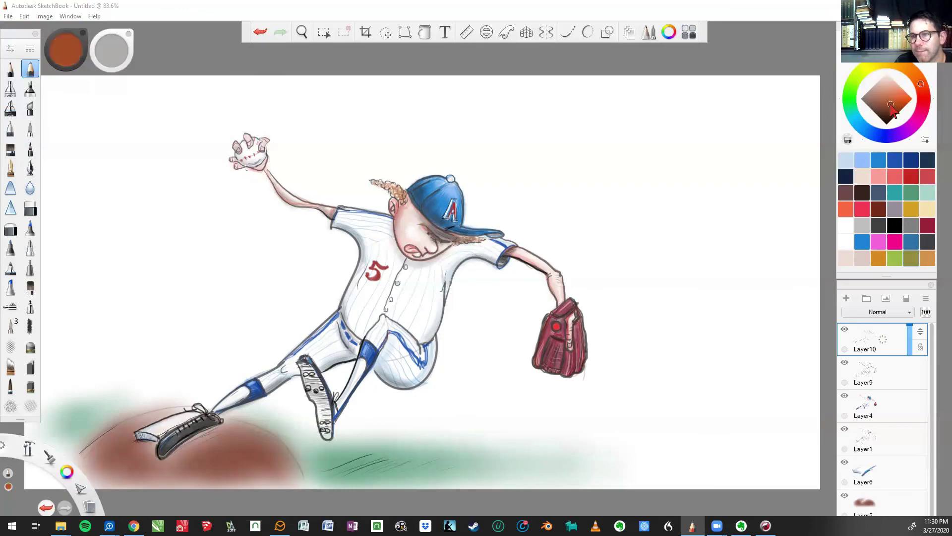
click(889, 106)
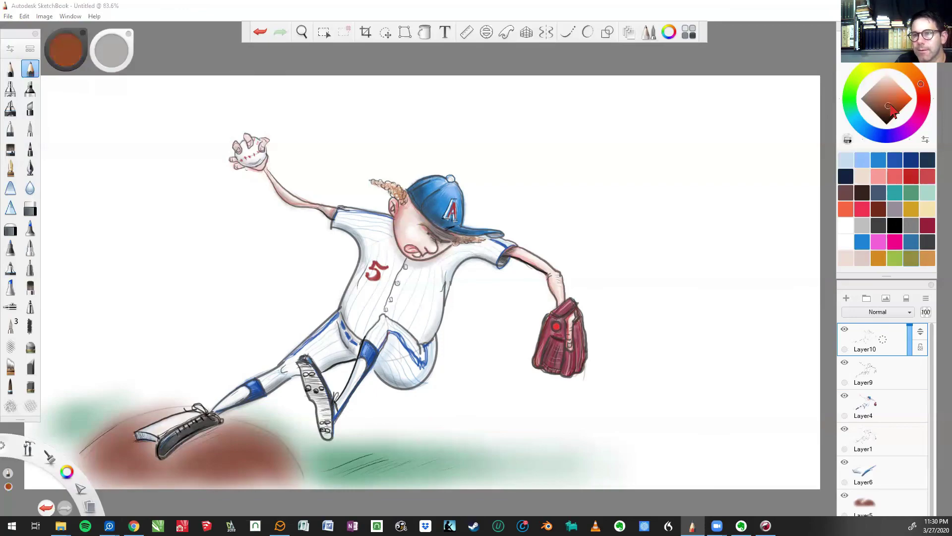
key(b)
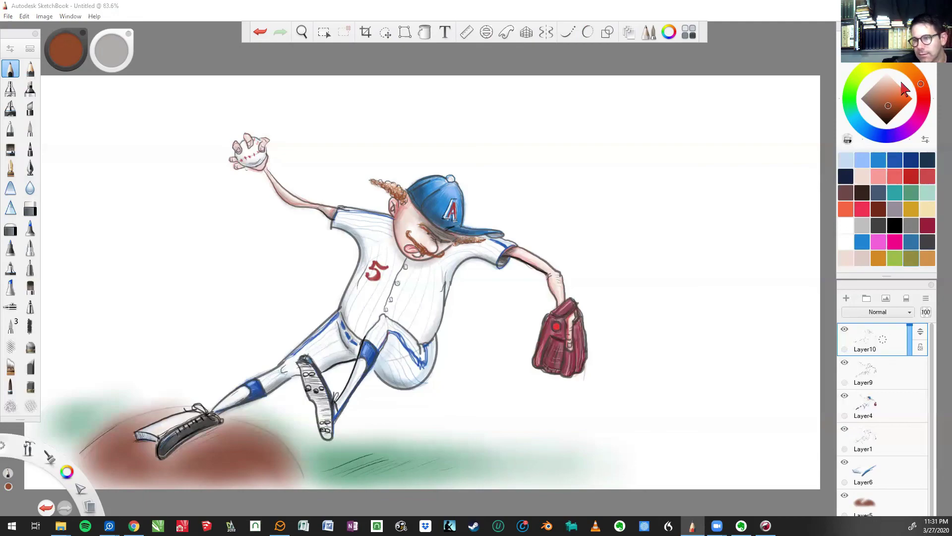
Step: Store the reddish brown as a palette swatch and add golden-orange highlights to the hair and moustache
mouse_move(905, 90)
mouse_down()
mouse_move(886, 264)
mouse_move(851, 273)
mouse_move(848, 263)
mouse_move(890, 268)
mouse_move(895, 259)
mouse_up()
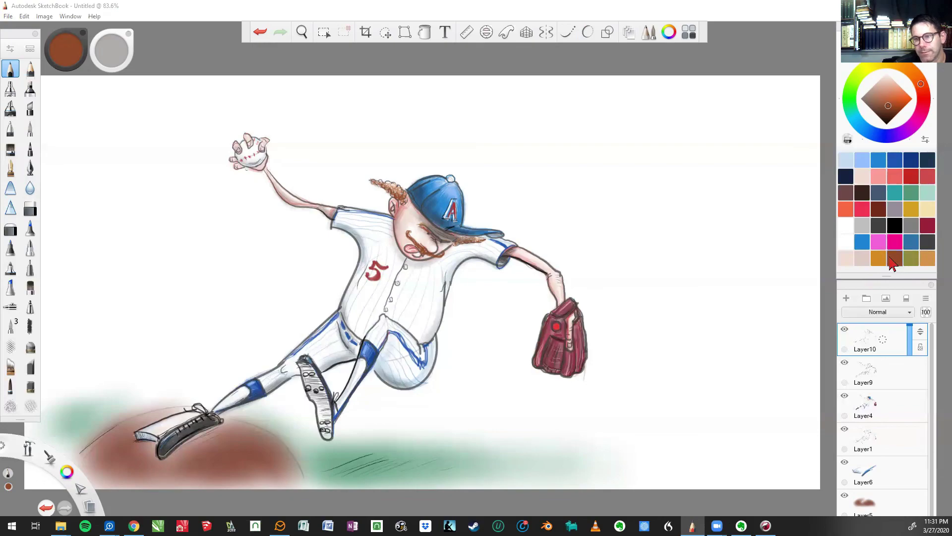
click(879, 258)
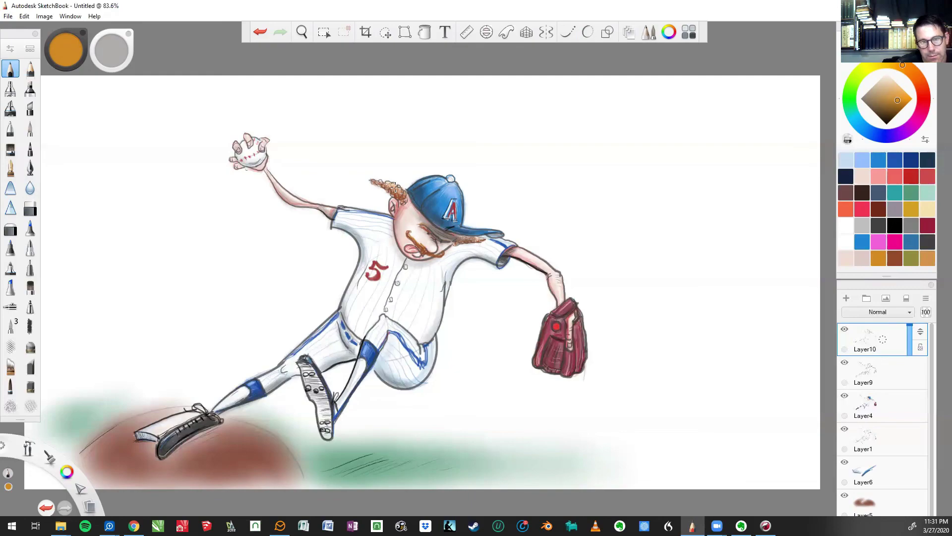
click(862, 177)
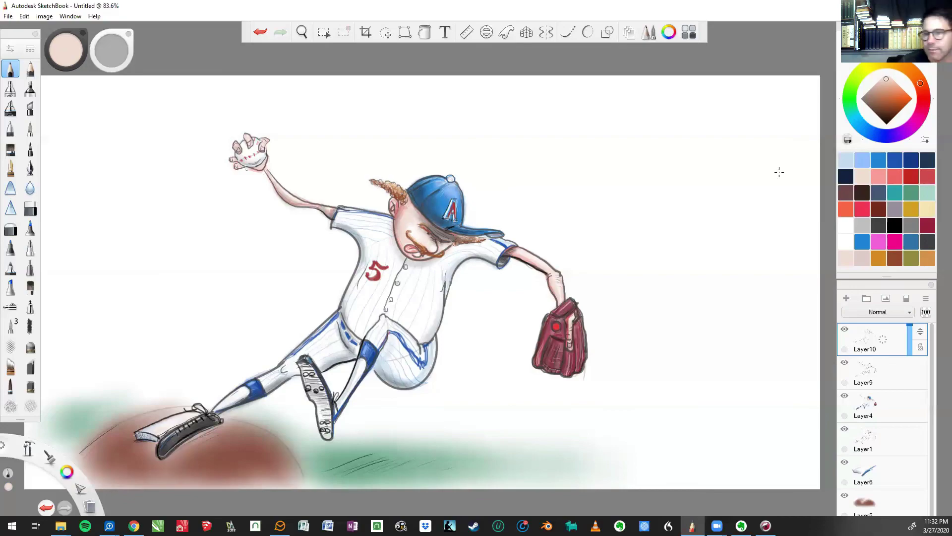
Step: Sign the drawing with the artist's signature in dark brown ink beside the raised cleat, above the grass
click(862, 192)
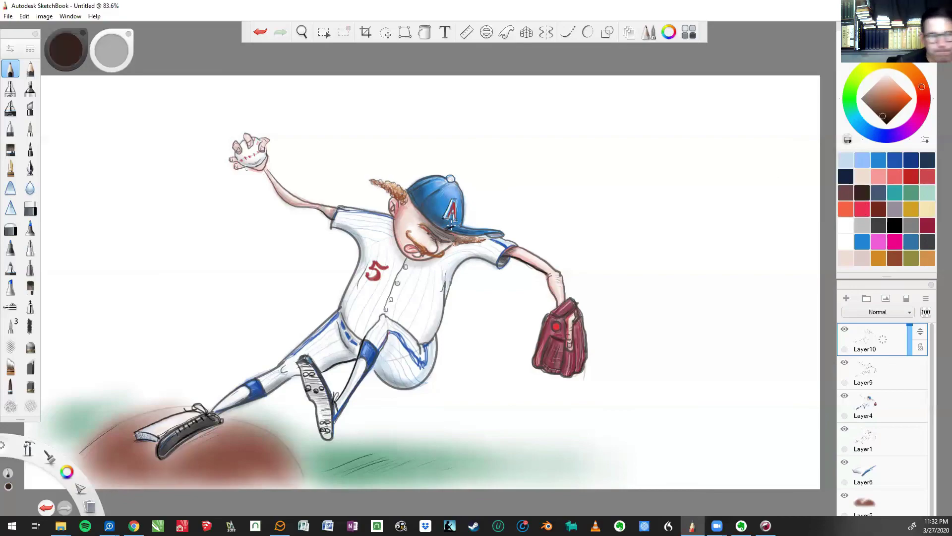
click(29, 170)
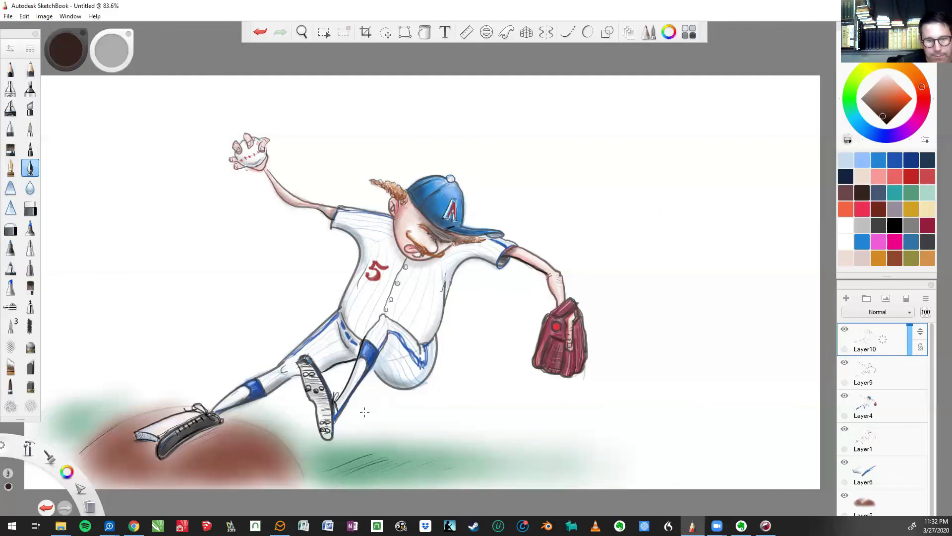
mouse_move(357, 417)
mouse_down()
mouse_move(385, 410)
mouse_move(354, 437)
mouse_move(412, 419)
mouse_move(390, 444)
mouse_up()
mouse_move(389, 429)
mouse_down()
mouse_move(421, 420)
mouse_move(411, 423)
mouse_move(440, 426)
mouse_up()
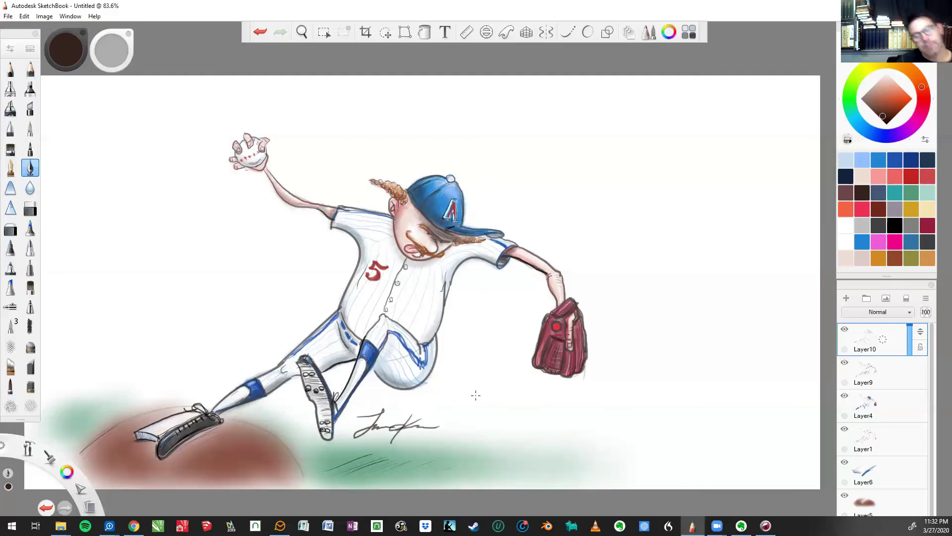